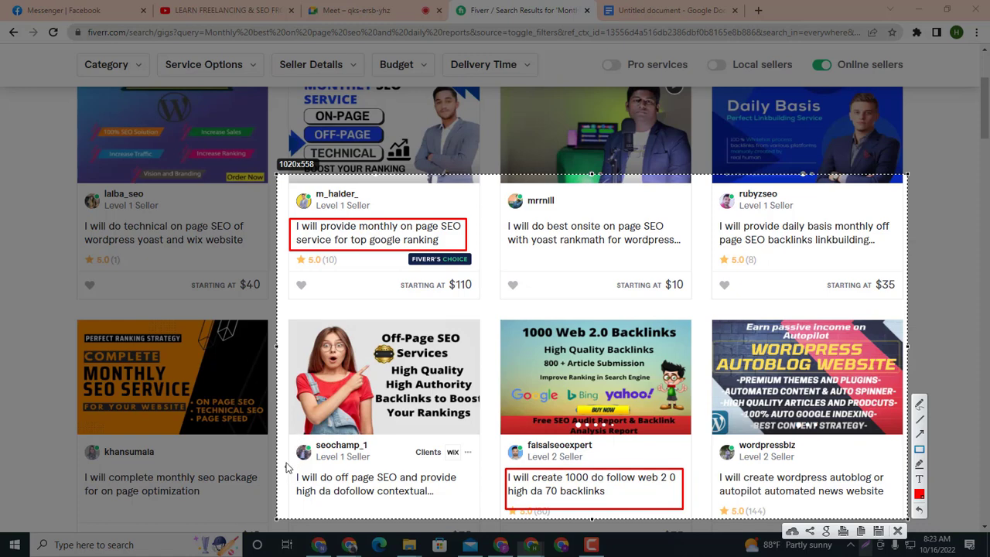
Outline the off-page SEO and onsite SEO gig titles in red on the screen capture, underline the contextual wording, and discard the capture.
{"action": "mouse_move", "coordinate": [288, 465]}
{"action": "left_mouse_down"}
{"action": "mouse_move", "coordinate": [416, 507]}
{"action": "mouse_move", "coordinate": [494, 513]}
{"action": "left_mouse_up"}
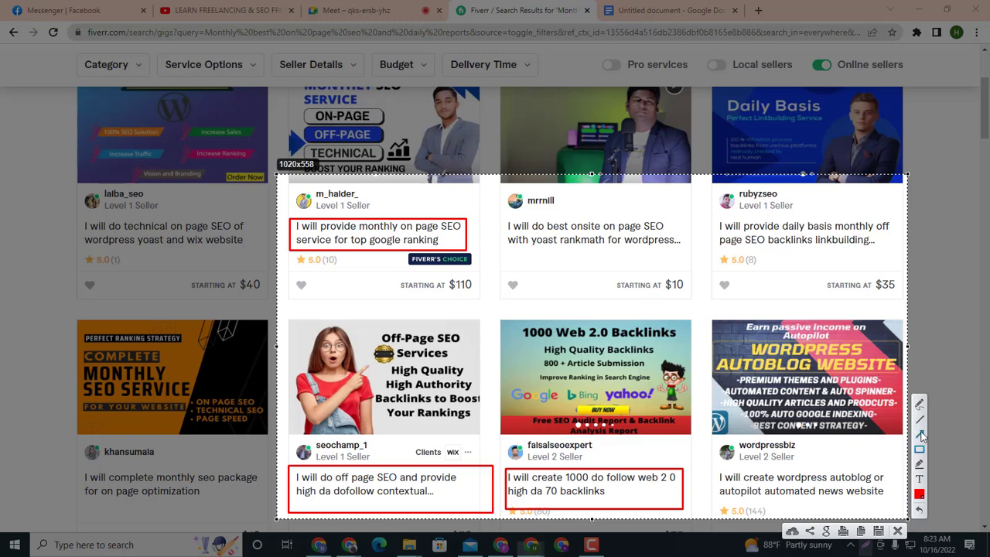
{"action": "left_click", "coordinate": [919, 404]}
{"action": "left_click_drag", "start_coordinate": [429, 495], "coordinate": [476, 490]}
{"action": "left_click", "coordinate": [919, 450]}
{"action": "left_click_drag", "start_coordinate": [496, 212], "coordinate": [698, 283]}
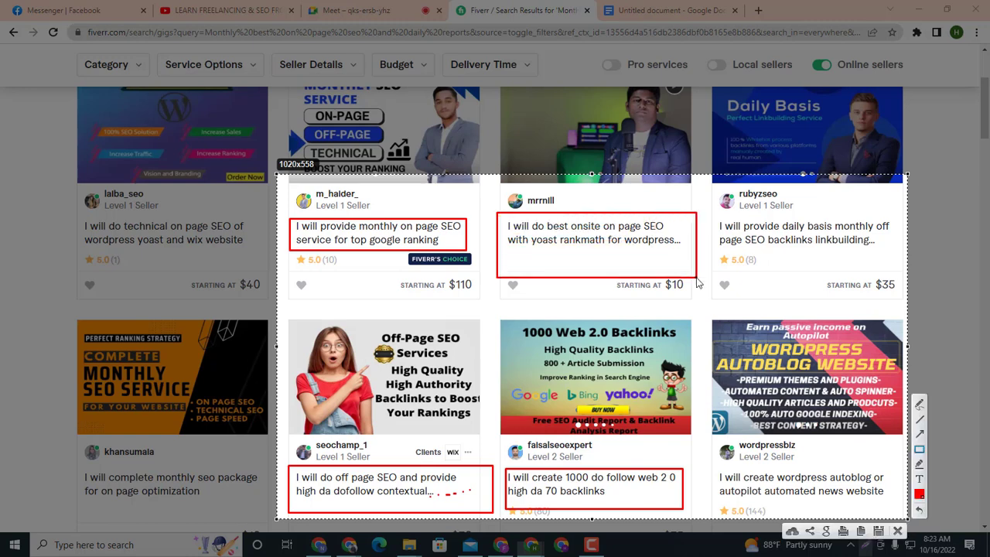
{"action": "left_click", "coordinate": [898, 531]}
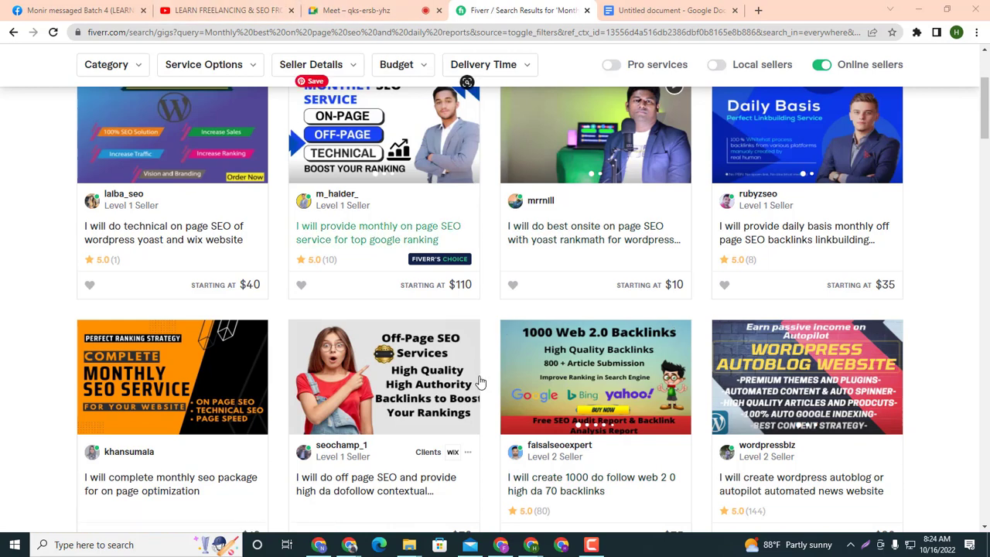
Bring the Fiverr gig creation form to the front and review the gig title wording.
{"action": "mouse_move", "coordinate": [531, 546]}
{"action": "left_click", "coordinate": [356, 10]}
{"action": "left_click", "coordinate": [917, 8]}
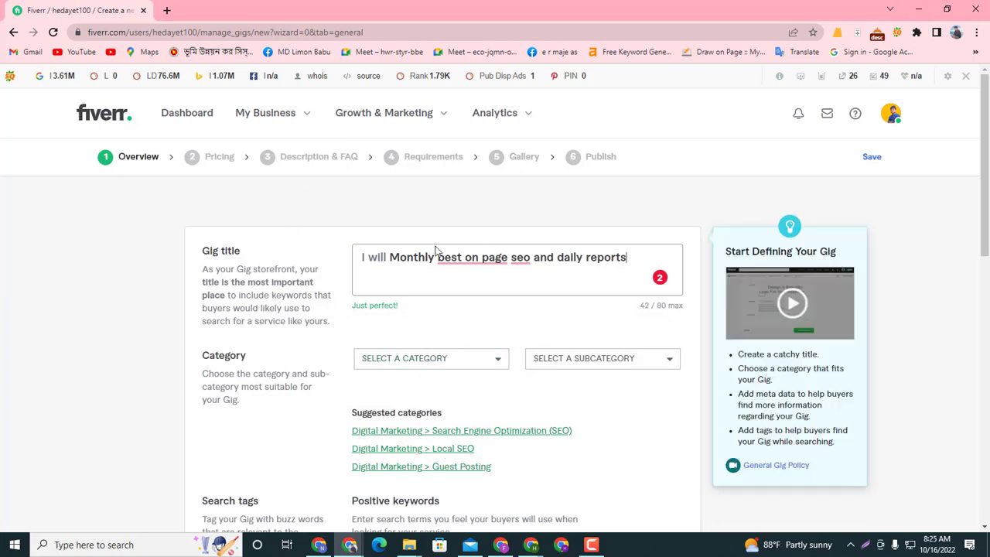
{"action": "mouse_move", "coordinate": [586, 287]}
{"action": "left_click_drag", "start_coordinate": [634, 262], "coordinate": [375, 267]}
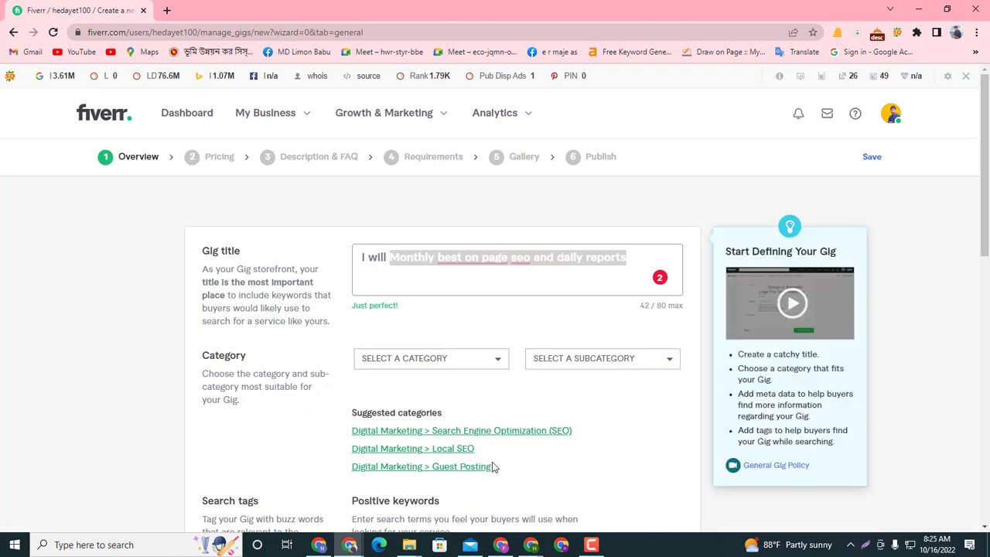
{"action": "left_click", "coordinate": [627, 260]}
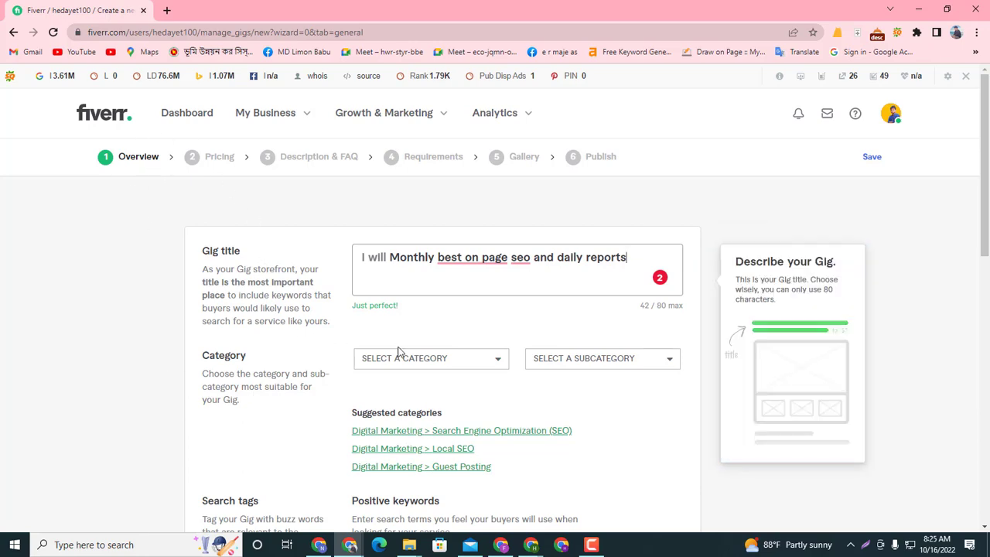
Set the gig category to Digital Marketing and the subcategory to Search Engine Optimization (SEO).
{"action": "scroll", "coordinate": [387, 379], "scroll_direction": "down", "scroll_amount": 3}
{"action": "scroll", "coordinate": [383, 372], "scroll_direction": "up", "scroll_amount": 2}
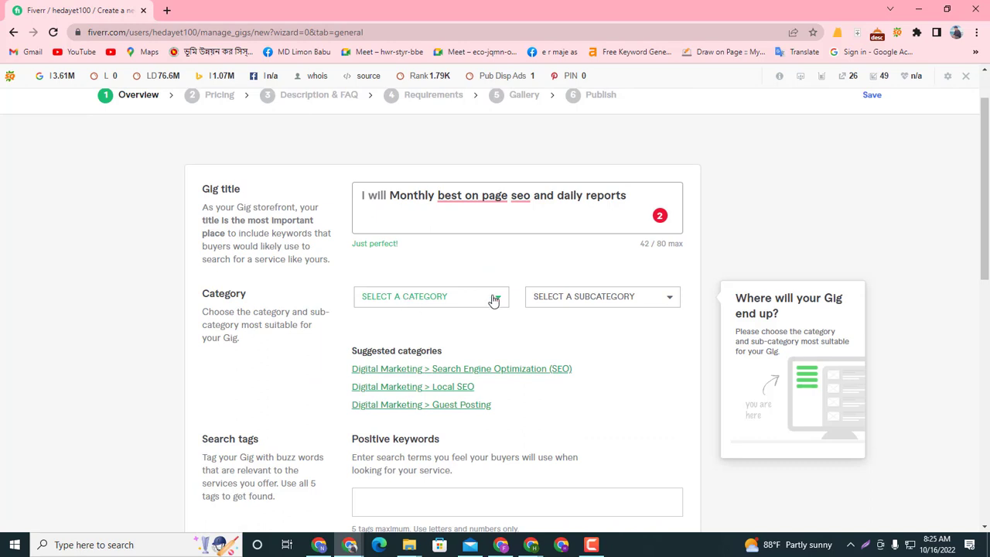
{"action": "left_click", "coordinate": [453, 298]}
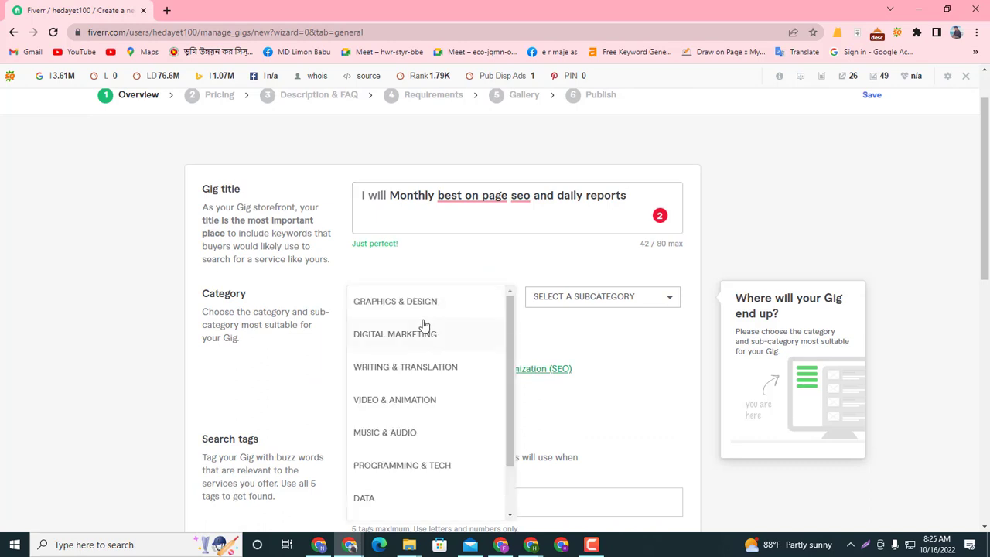
{"action": "scroll", "coordinate": [405, 424], "scroll_direction": "down", "scroll_amount": 1}
{"action": "scroll", "coordinate": [403, 393], "scroll_direction": "up", "scroll_amount": 1}
{"action": "scroll", "coordinate": [403, 393], "scroll_direction": "up", "scroll_amount": 1}
{"action": "left_click", "coordinate": [417, 336]}
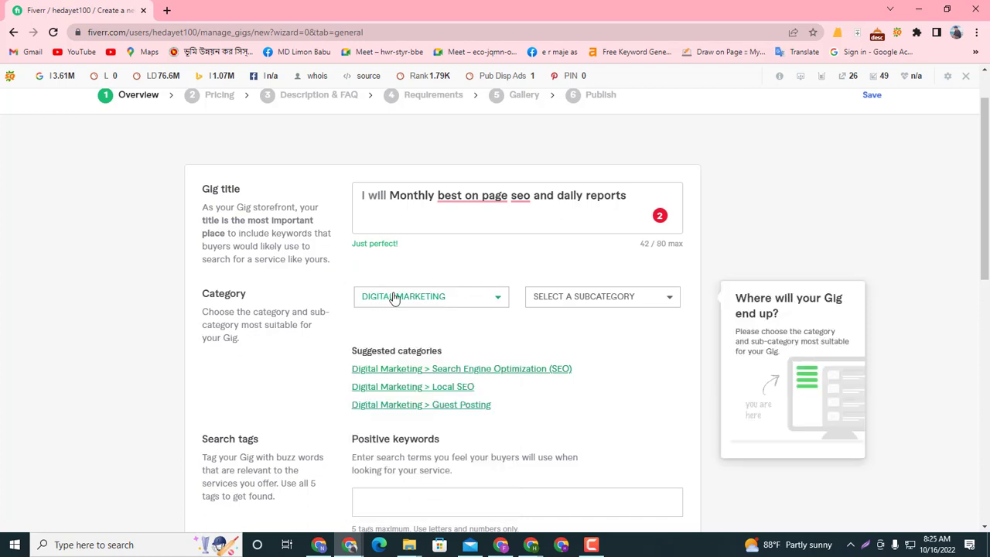
{"action": "left_click", "coordinate": [570, 302]}
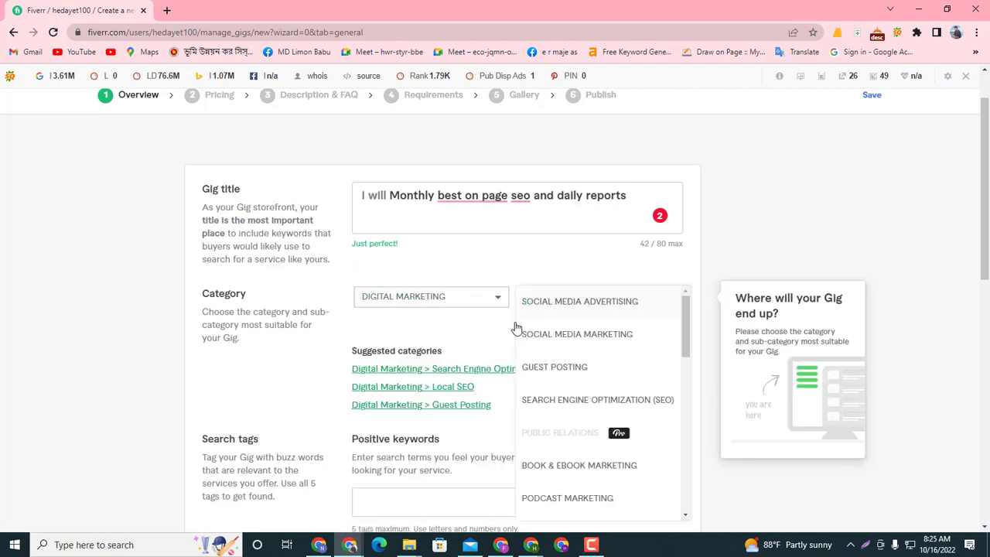
{"action": "left_click", "coordinate": [567, 401]}
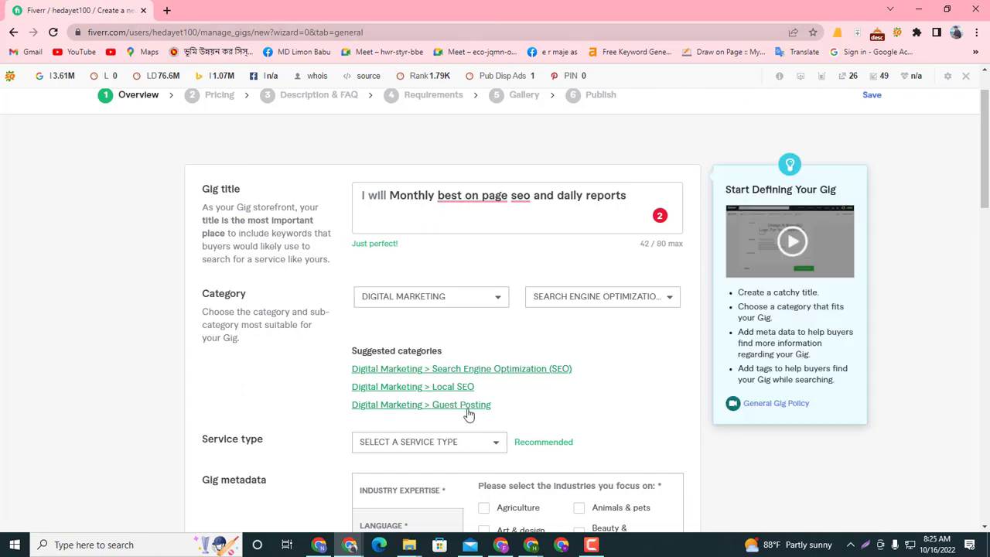
{"action": "left_click", "coordinate": [403, 371]}
Review the available service types and set the gig's service type to On-Page SEO.
{"action": "scroll", "coordinate": [282, 370], "scroll_direction": "down", "scroll_amount": 2}
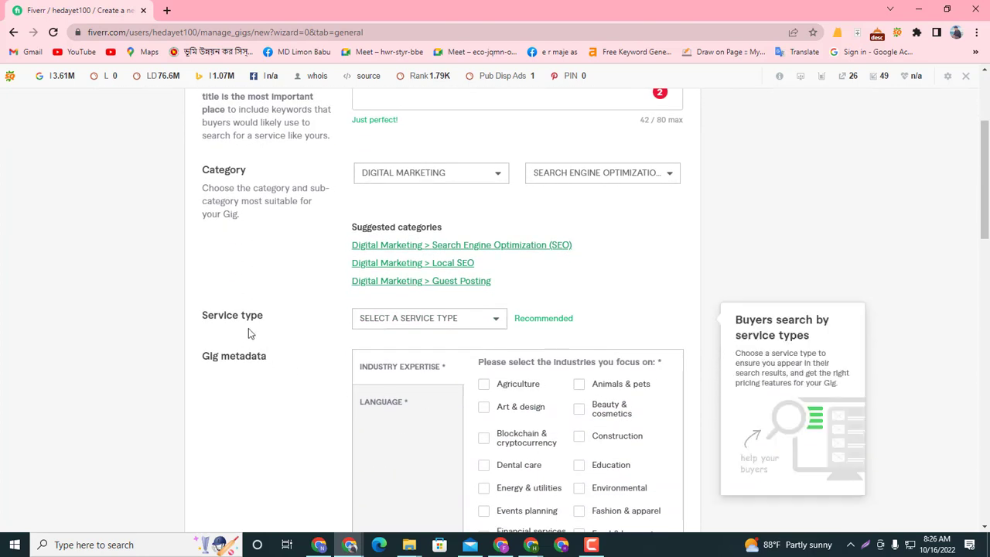
{"action": "left_click", "coordinate": [408, 325]}
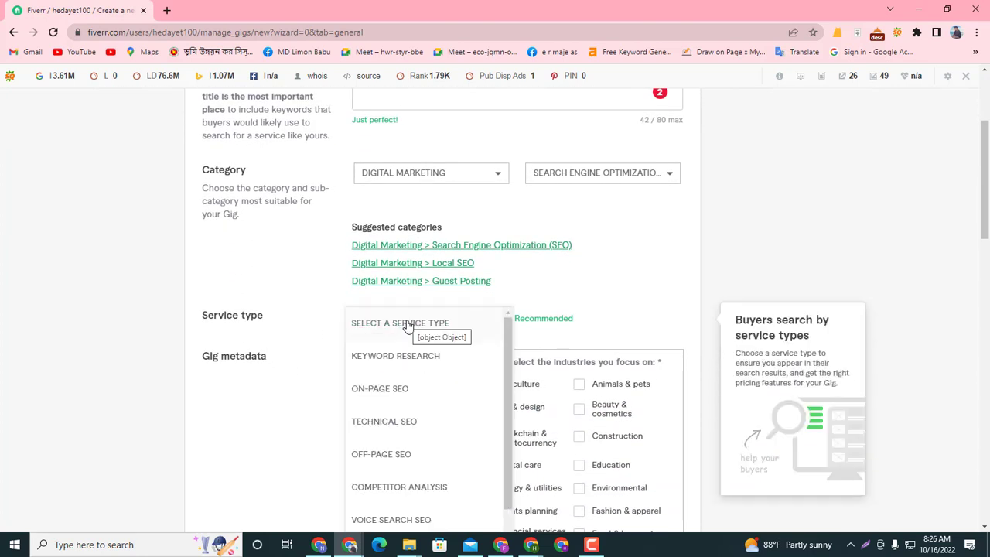
{"action": "scroll", "coordinate": [387, 369], "scroll_direction": "down", "scroll_amount": 1}
{"action": "scroll", "coordinate": [464, 341], "scroll_direction": "up", "scroll_amount": 1}
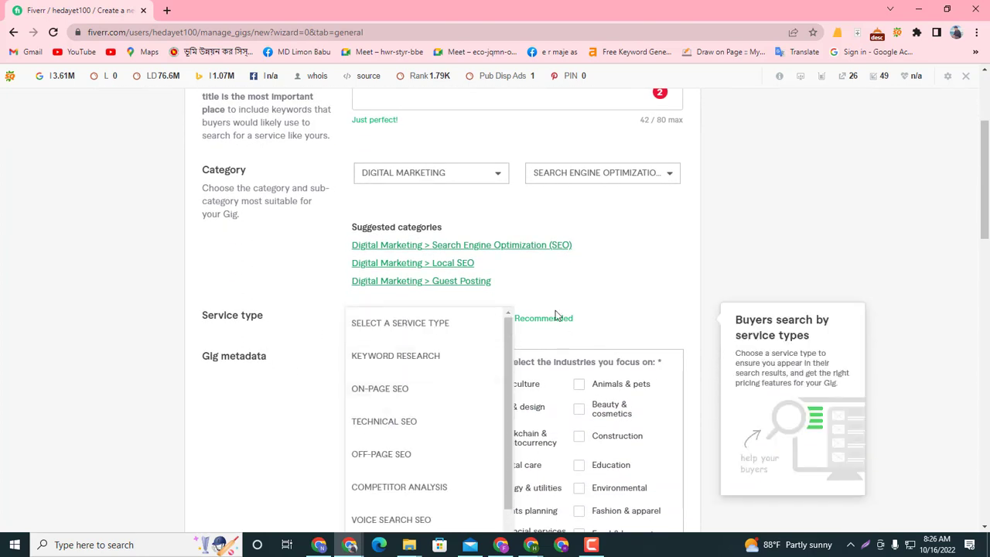
{"action": "left_click", "coordinate": [589, 314]}
{"action": "scroll", "coordinate": [453, 353], "scroll_direction": "down", "scroll_amount": 2}
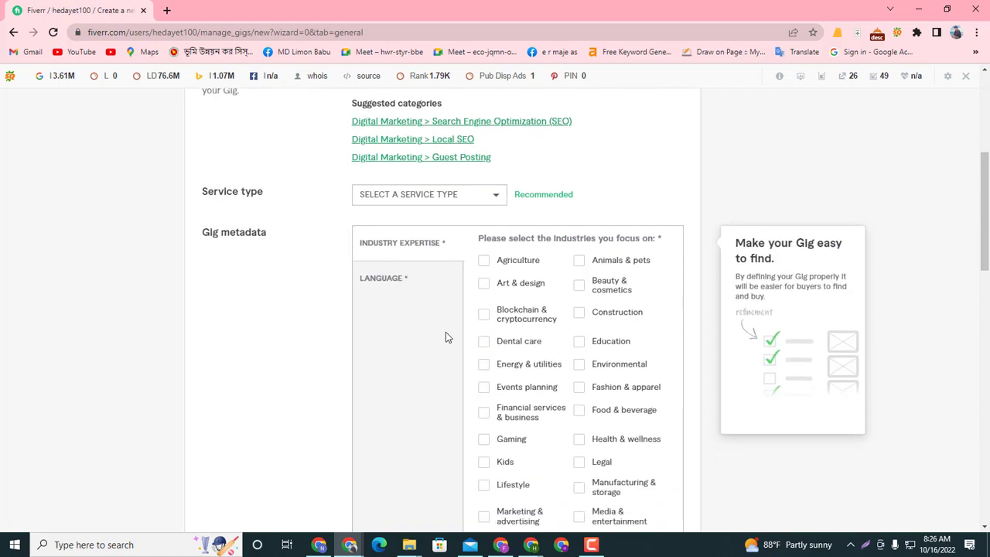
{"action": "scroll", "coordinate": [446, 336], "scroll_direction": "up", "scroll_amount": 2}
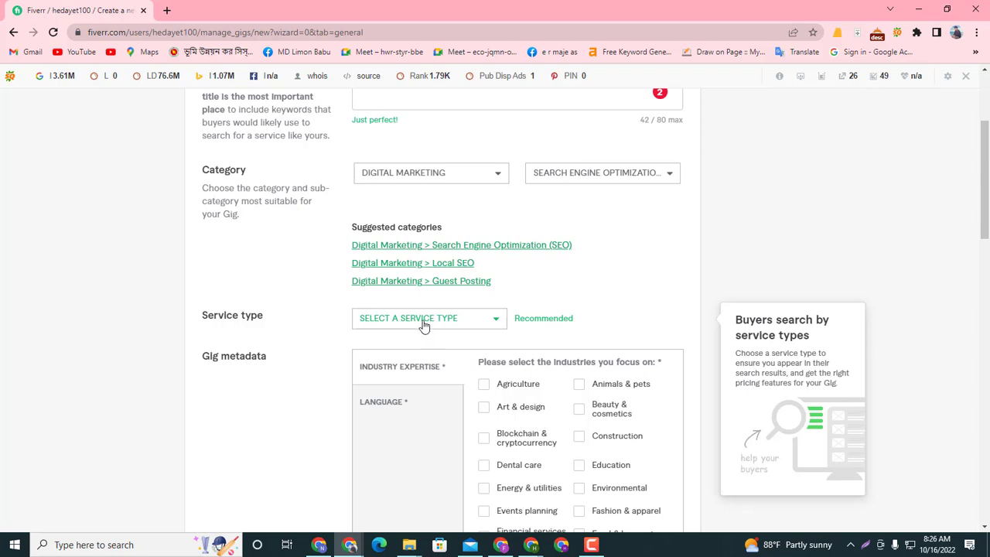
{"action": "scroll", "coordinate": [453, 328], "scroll_direction": "down", "scroll_amount": 1}
{"action": "left_click", "coordinate": [455, 259]}
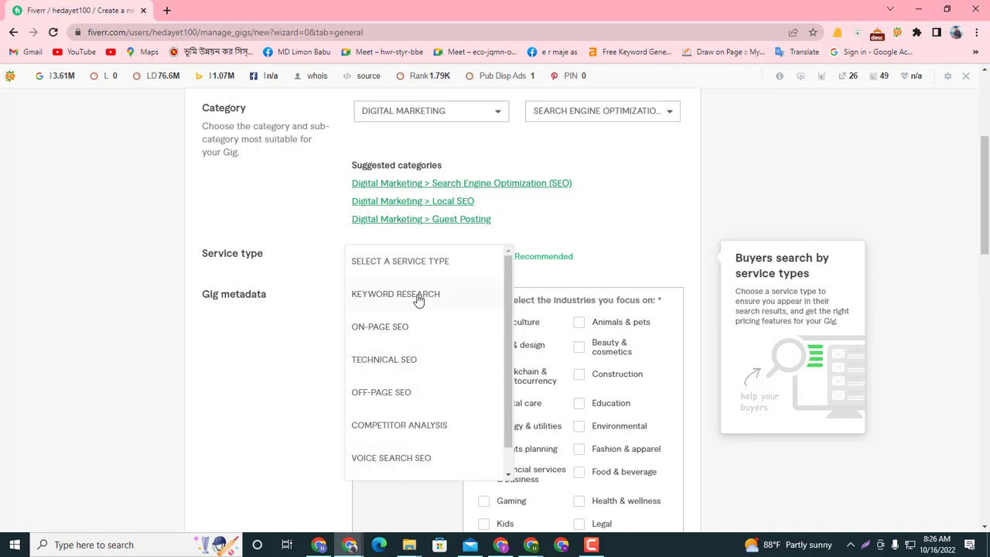
{"action": "left_click", "coordinate": [416, 331]}
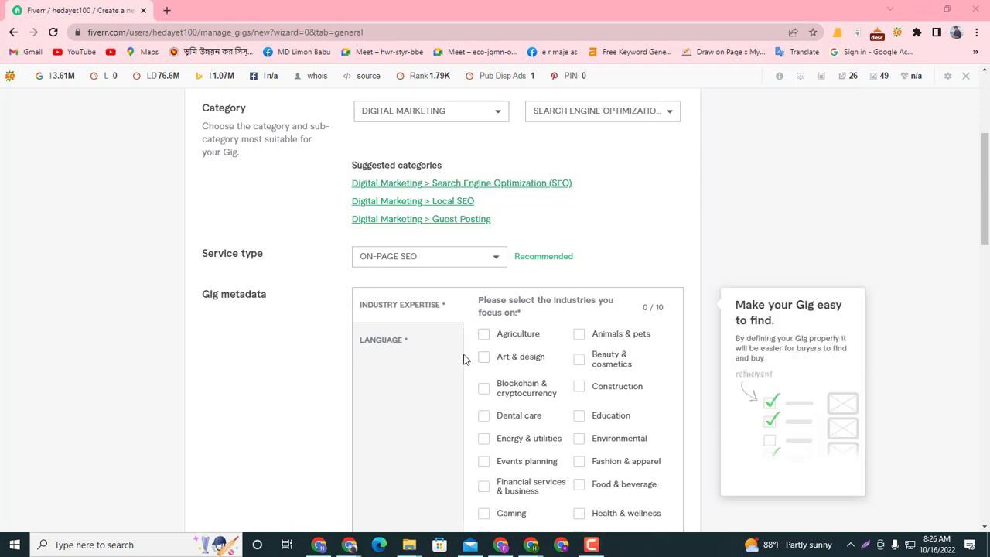
Mark Food & beverage, Fashion & apparel, Beauty & cosmetics and Health & wellness as industry expertise.
{"action": "scroll", "coordinate": [465, 340], "scroll_direction": "down", "scroll_amount": 1}
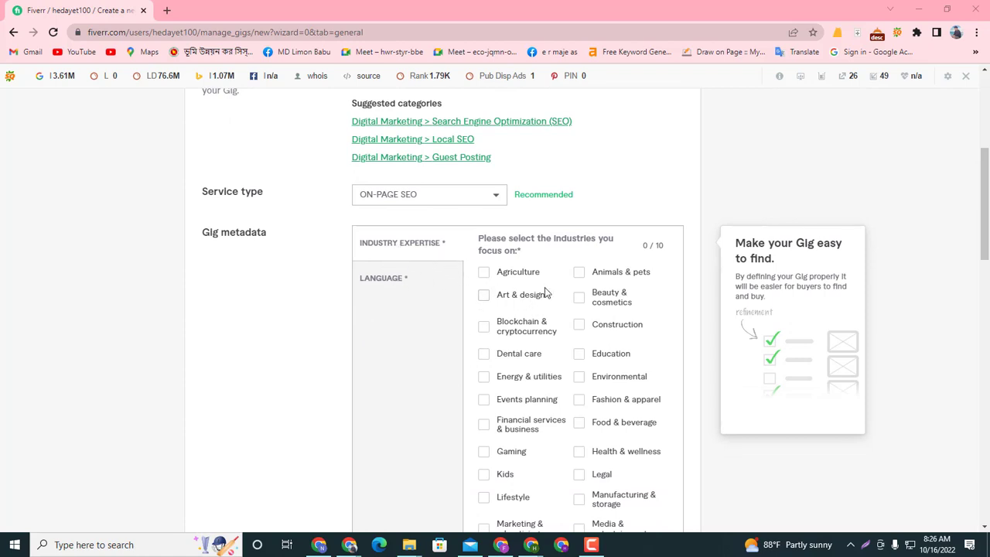
{"action": "scroll", "coordinate": [530, 317], "scroll_direction": "down", "scroll_amount": 1}
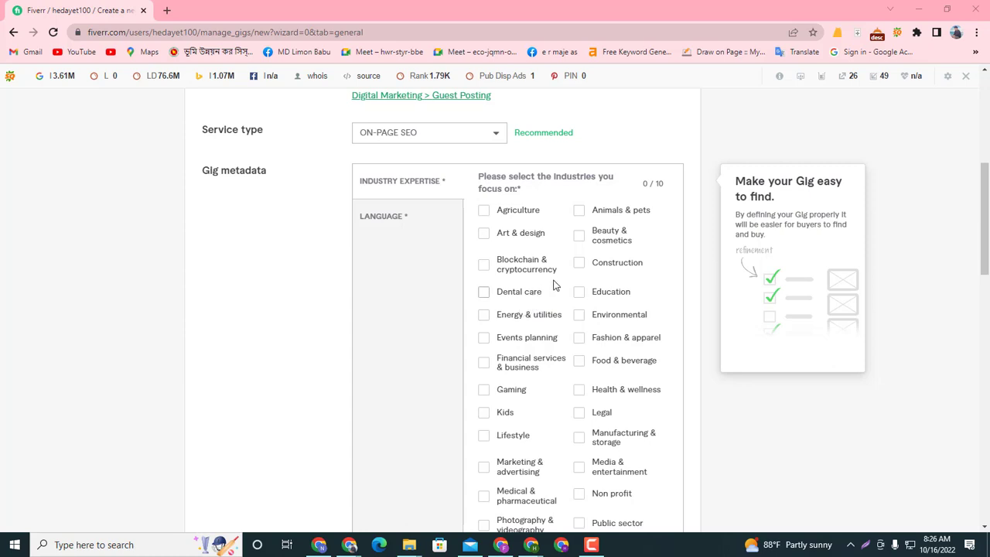
{"action": "left_click", "coordinate": [582, 364]}
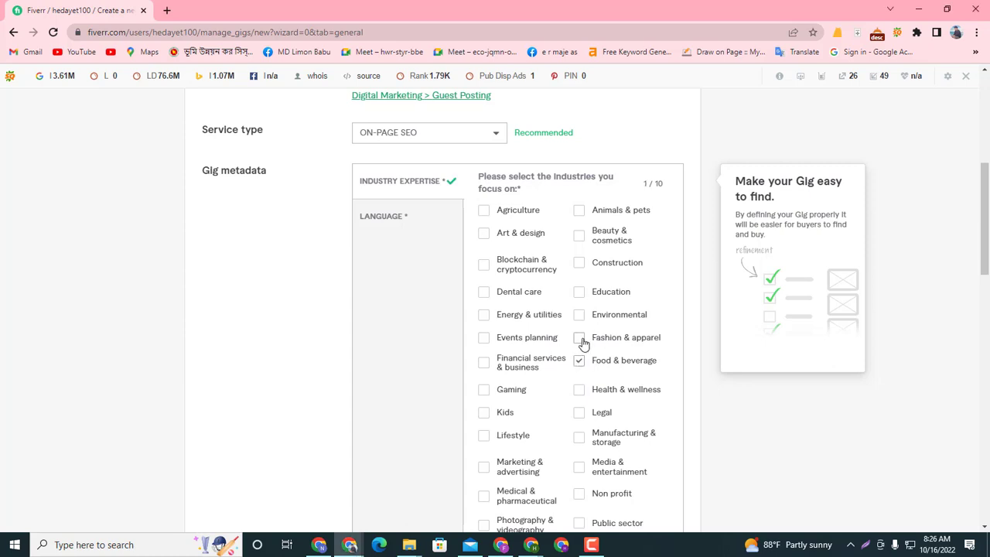
{"action": "left_click", "coordinate": [579, 338]}
{"action": "left_click", "coordinate": [580, 236]}
{"action": "scroll", "coordinate": [520, 333], "scroll_direction": "down", "scroll_amount": 1}
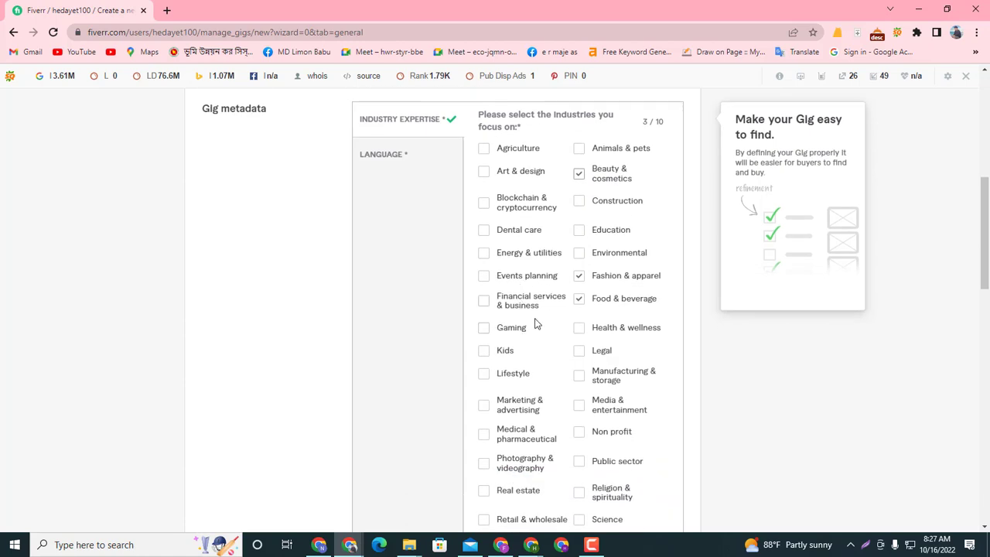
{"action": "left_click", "coordinate": [580, 331]}
Add Media & entertainment, Marketing & advertising, Medical & pharmaceutical, Real estate, Services and Technology to the industry expertise.
{"action": "scroll", "coordinate": [578, 413], "scroll_direction": "down", "scroll_amount": 1}
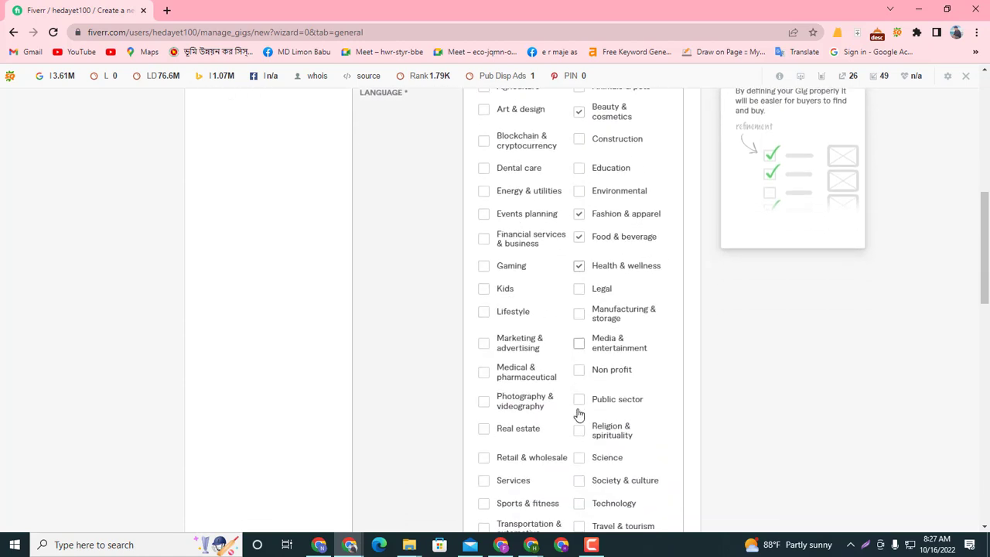
{"action": "left_click", "coordinate": [580, 345]}
{"action": "left_click", "coordinate": [485, 345]}
{"action": "scroll", "coordinate": [515, 397], "scroll_direction": "down", "scroll_amount": 1}
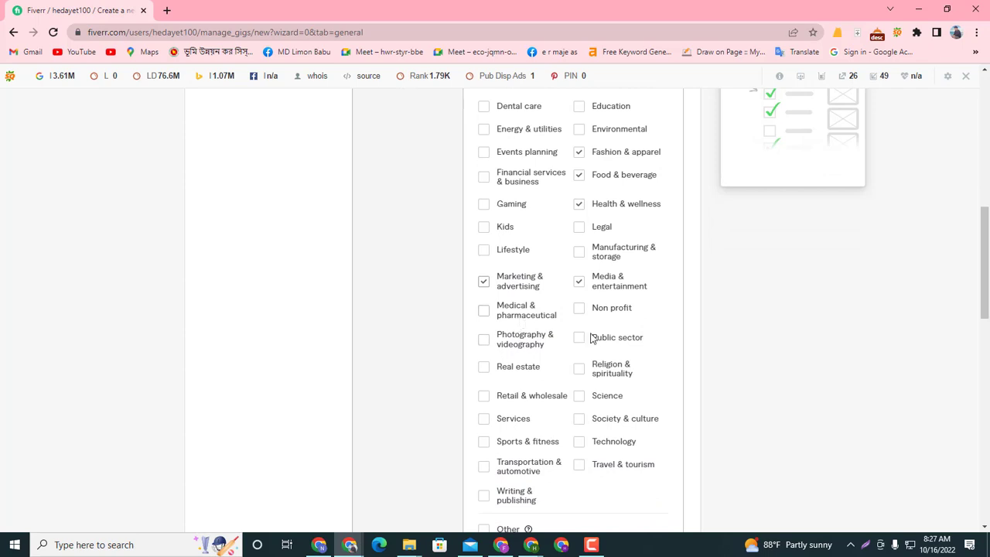
{"action": "left_click", "coordinate": [484, 312]}
{"action": "scroll", "coordinate": [578, 340], "scroll_direction": "down", "scroll_amount": 1}
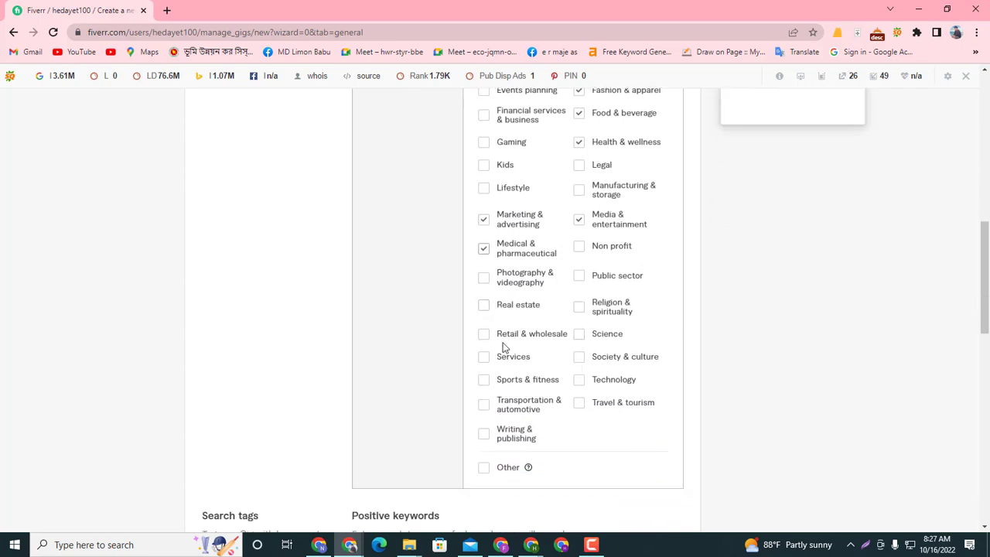
{"action": "left_click", "coordinate": [485, 306]}
{"action": "left_click", "coordinate": [485, 358]}
{"action": "left_click", "coordinate": [582, 380]}
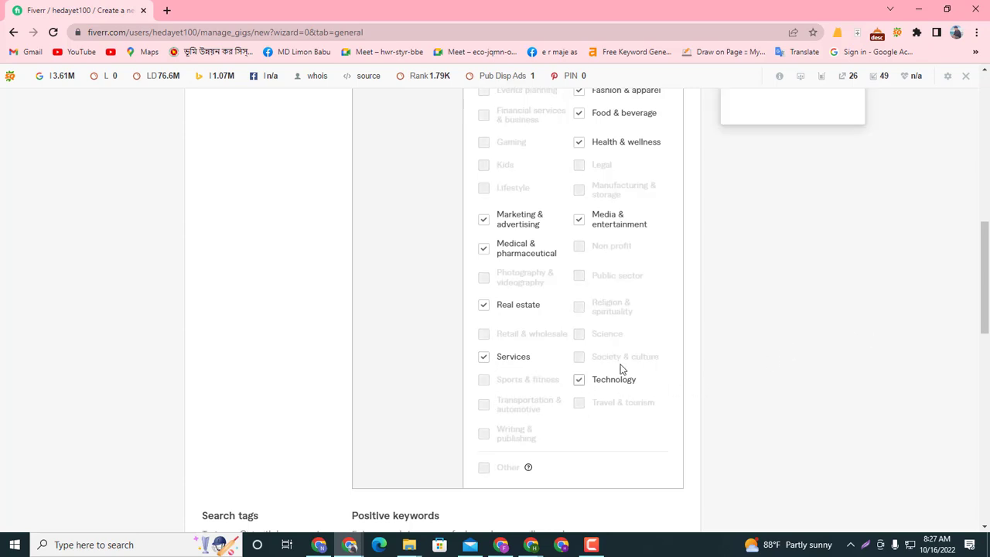
Clear the Technology industry, look over the selected industries, and select Technology again.
{"action": "scroll", "coordinate": [615, 369], "scroll_direction": "down", "scroll_amount": 2}
{"action": "scroll", "coordinate": [616, 369], "scroll_direction": "up", "scroll_amount": 2}
{"action": "left_click", "coordinate": [580, 381]}
{"action": "scroll", "coordinate": [586, 376], "scroll_direction": "up", "scroll_amount": 2}
{"action": "scroll", "coordinate": [595, 380], "scroll_direction": "down", "scroll_amount": 2}
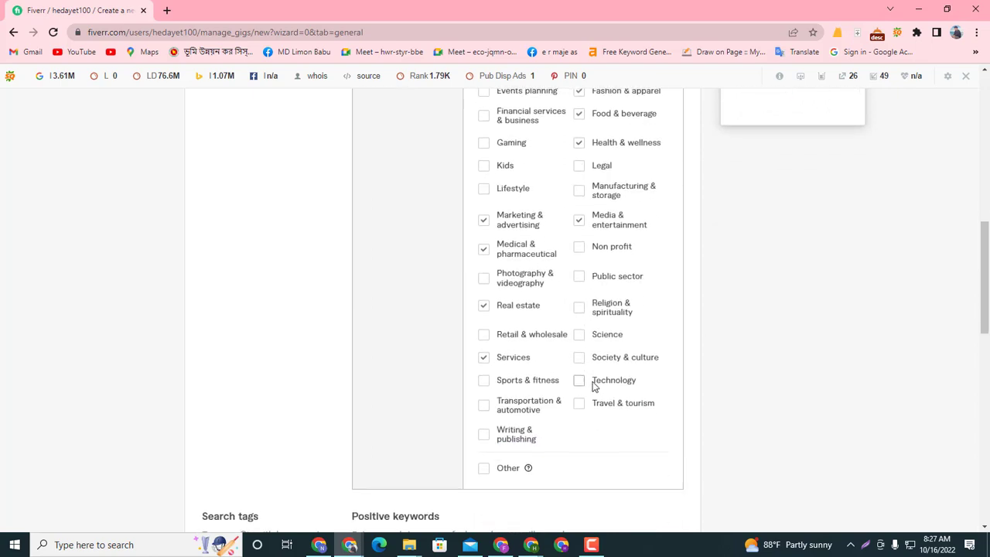
{"action": "scroll", "coordinate": [588, 379], "scroll_direction": "up", "scroll_amount": 3}
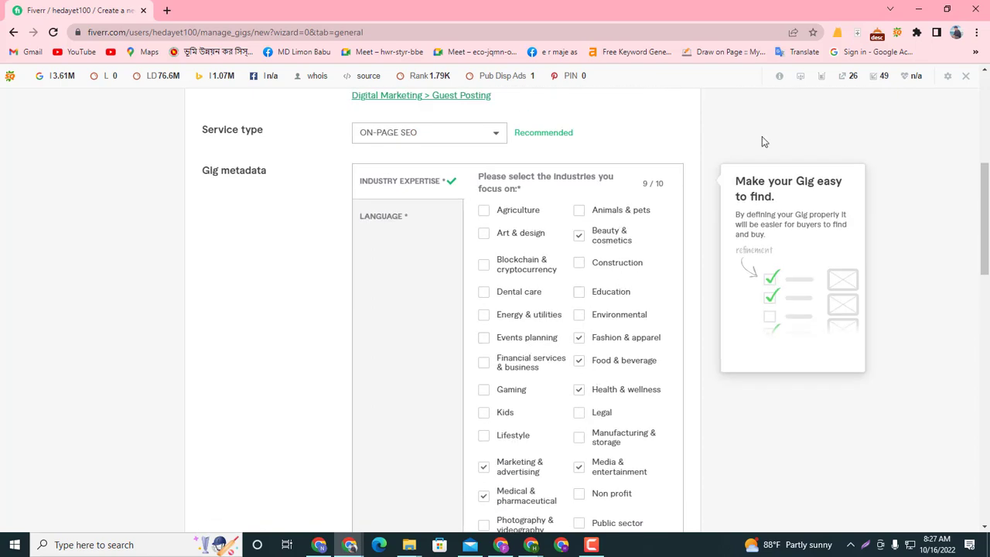
{"action": "left_click", "coordinate": [947, 9]}
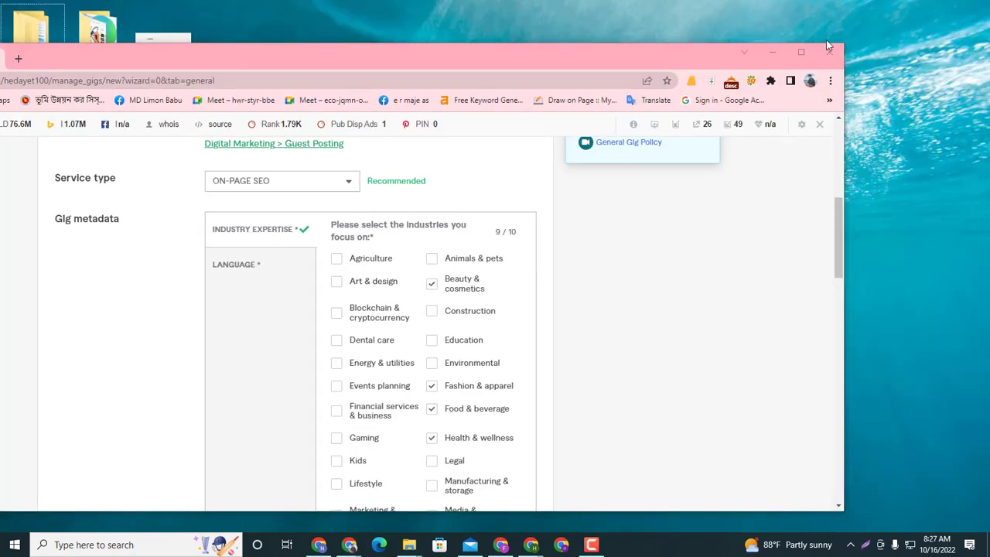
{"action": "left_click", "coordinate": [801, 53]}
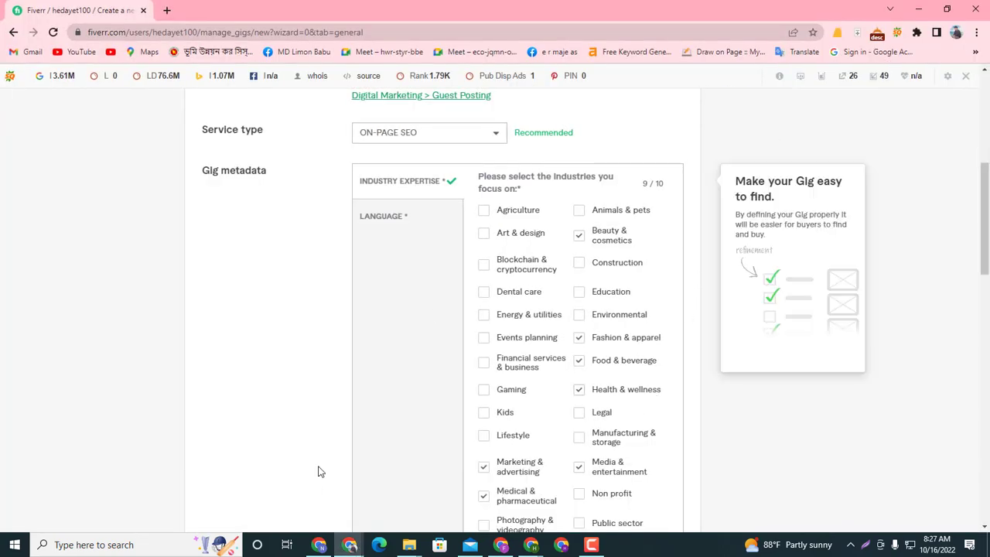
{"action": "scroll", "coordinate": [481, 387], "scroll_direction": "down", "scroll_amount": 2}
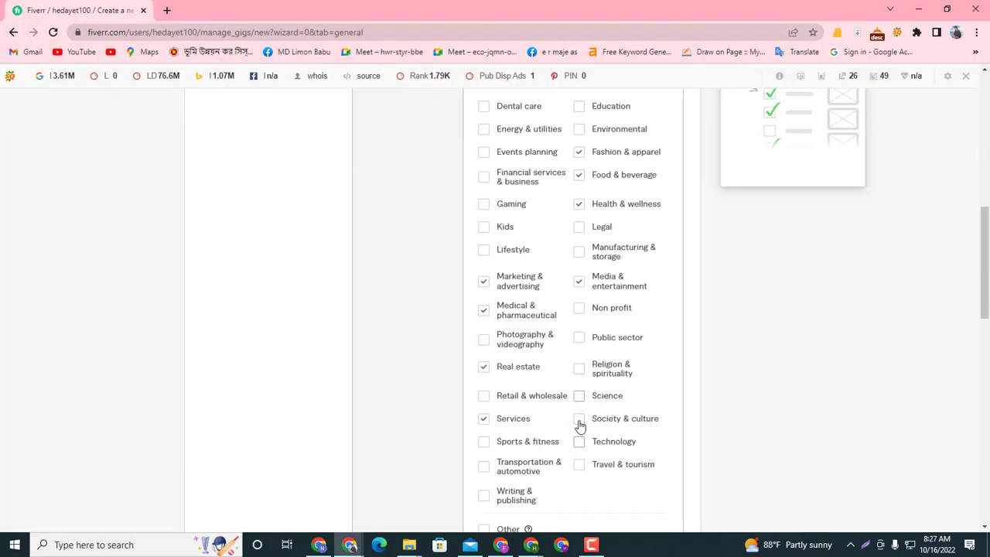
{"action": "left_click", "coordinate": [586, 447]}
Add "On page seo" as the first positive keyword in the search tags.
{"action": "scroll", "coordinate": [557, 426], "scroll_direction": "down", "scroll_amount": 3}
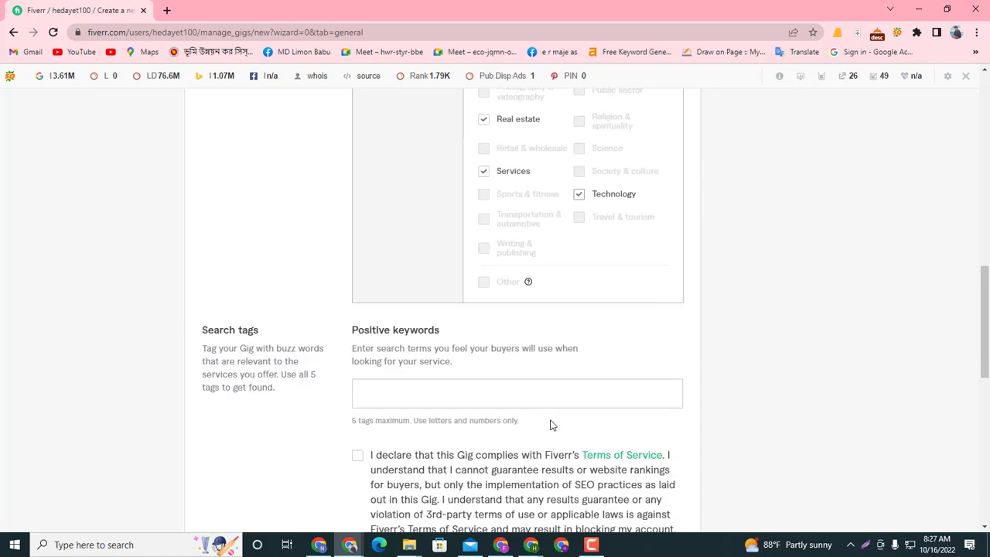
{"action": "left_click", "coordinate": [430, 395]}
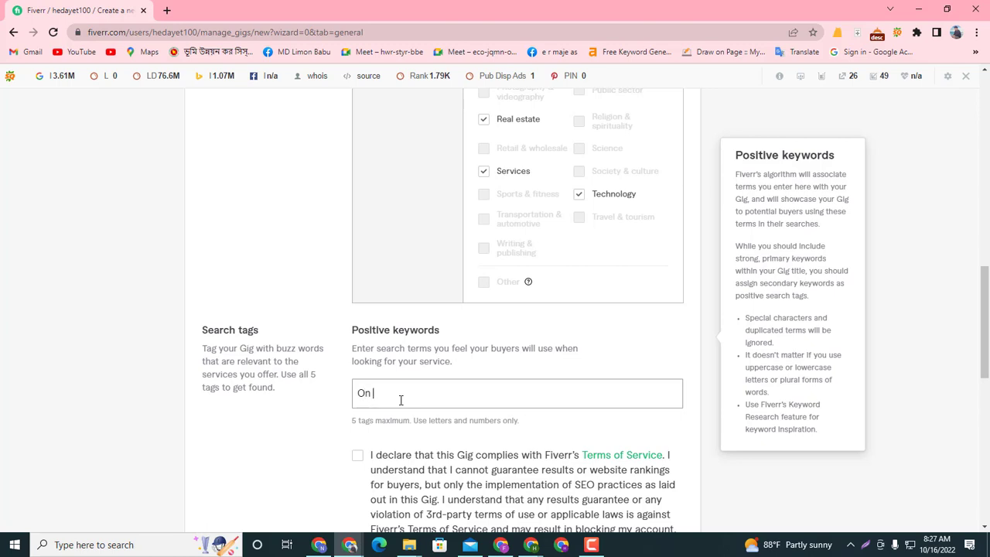
{"action": "type", "text": "seo"}
{"action": "key", "text": "Return"}
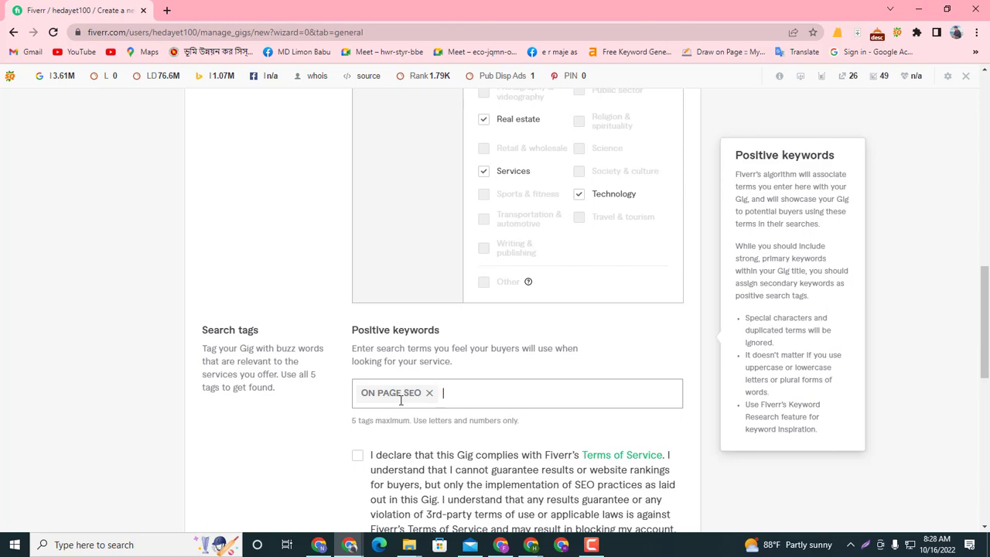
Add "Monthly on page seo" as the second positive keyword in the search tags.
{"action": "type", "text": "On "}
{"action": "type", "text": "O"}
{"action": "key", "text": "BackSpace"}
{"action": "type", "text": "Monthly on page seo"}
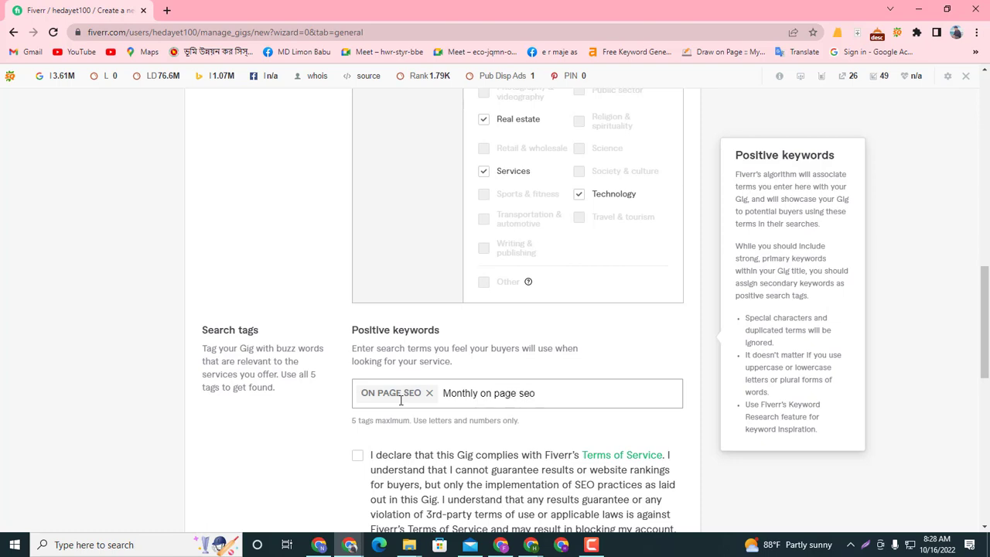
{"action": "key", "text": "Return"}
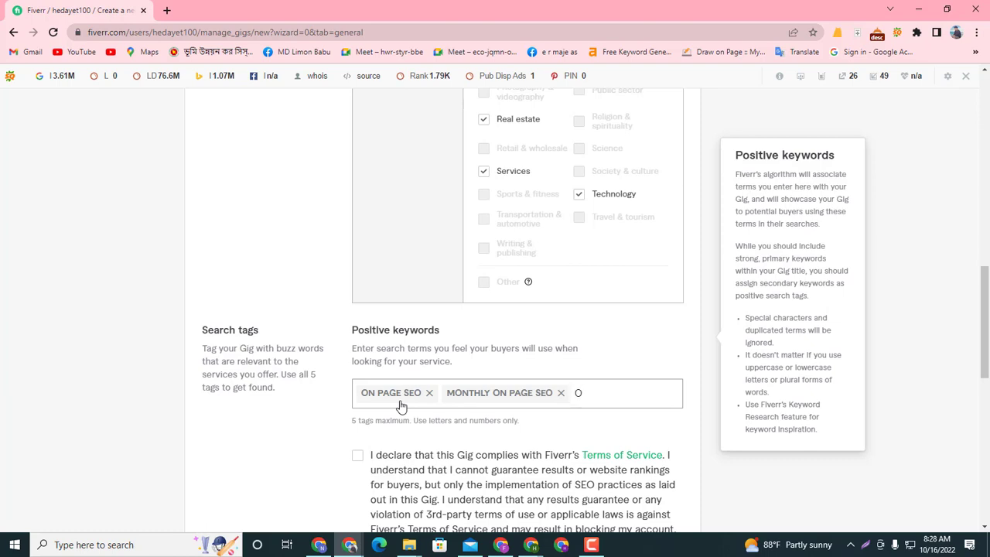
Add "On page audit report" and "on page seo service" to the positive keywords.
{"action": "type", "text": "On page audit repo"}
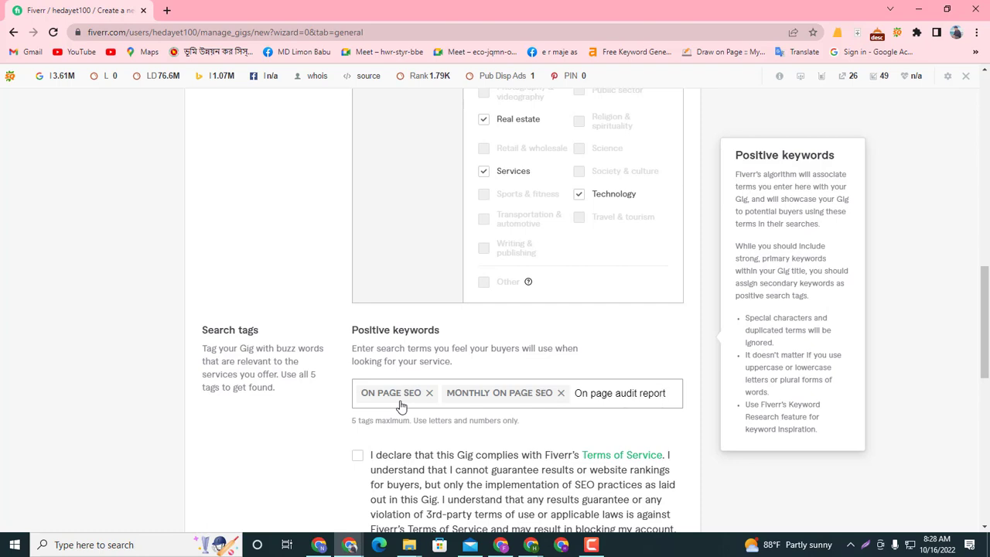
{"action": "type", "text": "rt"}
{"action": "key", "text": "Return"}
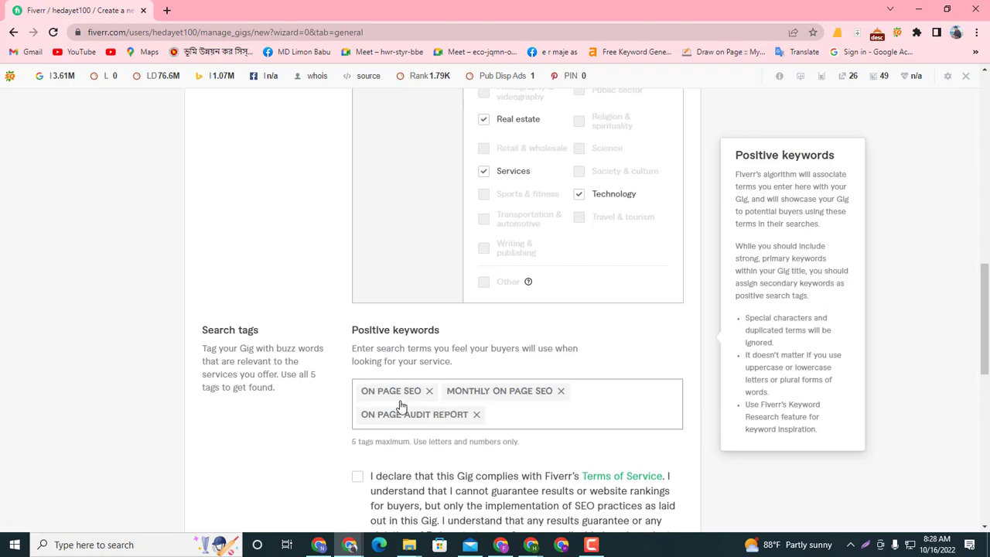
{"action": "type", "text": "on "}
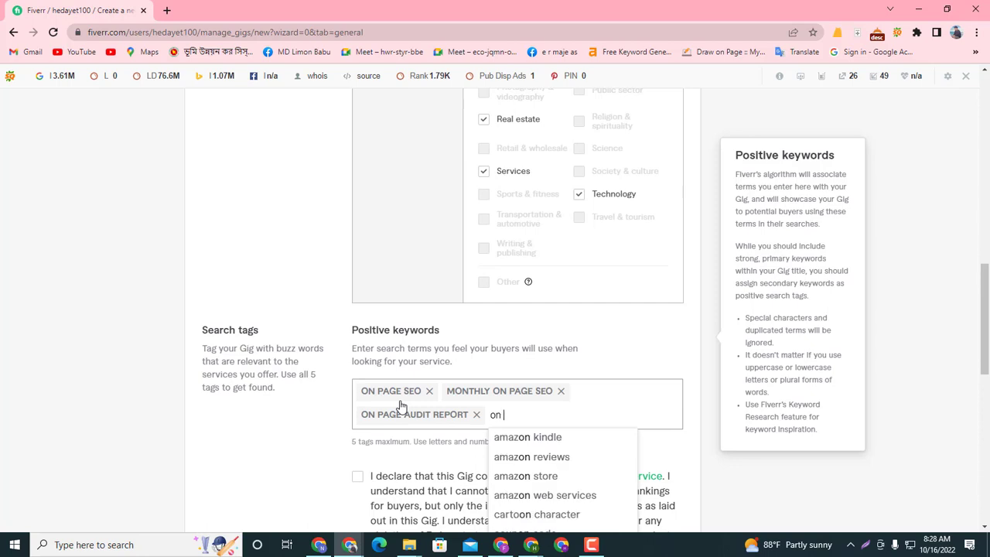
{"action": "type", "text": "pag"}
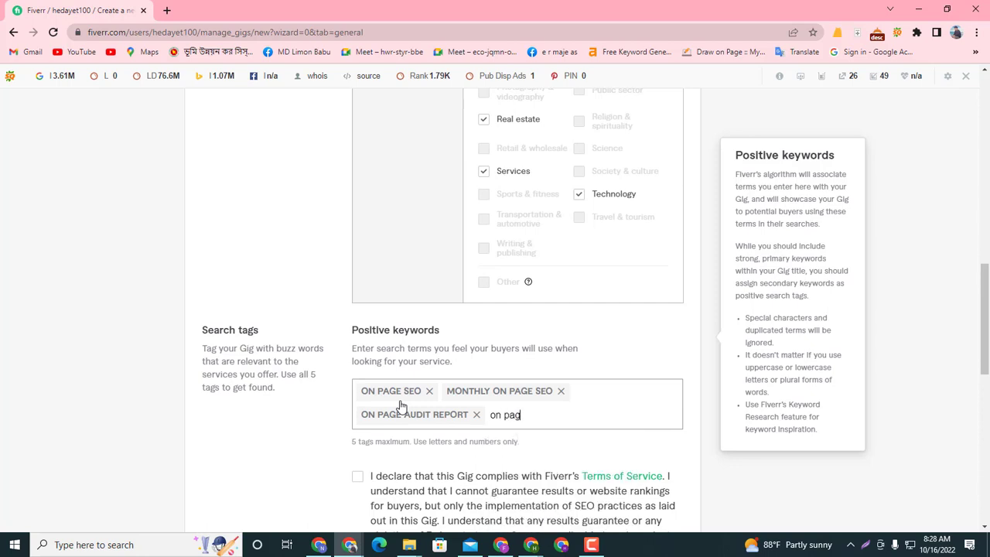
{"action": "type", "text": "e seo service"}
{"action": "key", "text": "Return"}
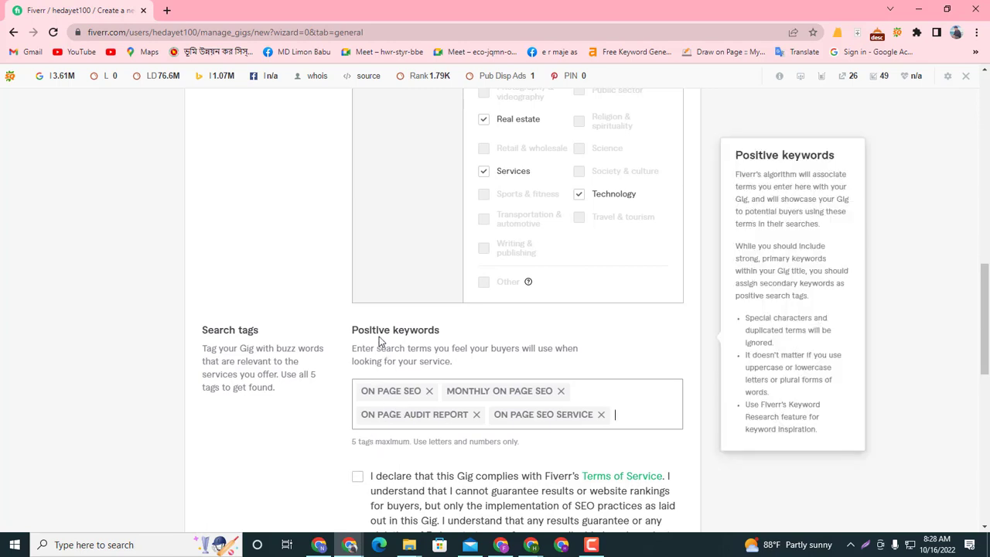
Add "technical seo" as the fifth positive keyword in the search tags.
{"action": "left_click_drag", "start_coordinate": [352, 330], "coordinate": [414, 348]}
{"action": "left_click_drag", "start_coordinate": [354, 347], "coordinate": [408, 361]}
{"action": "left_click", "coordinate": [543, 344]}
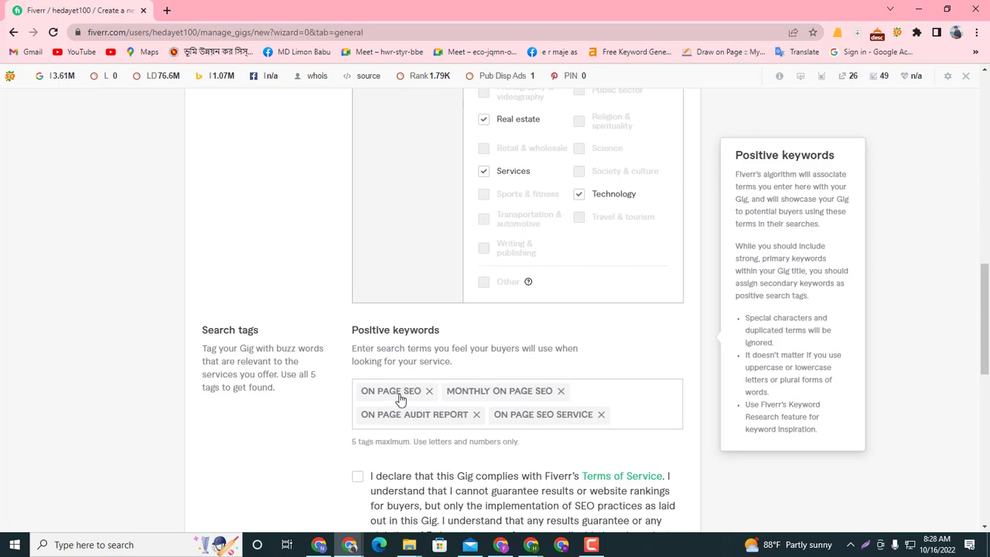
{"action": "left_click", "coordinate": [625, 418]}
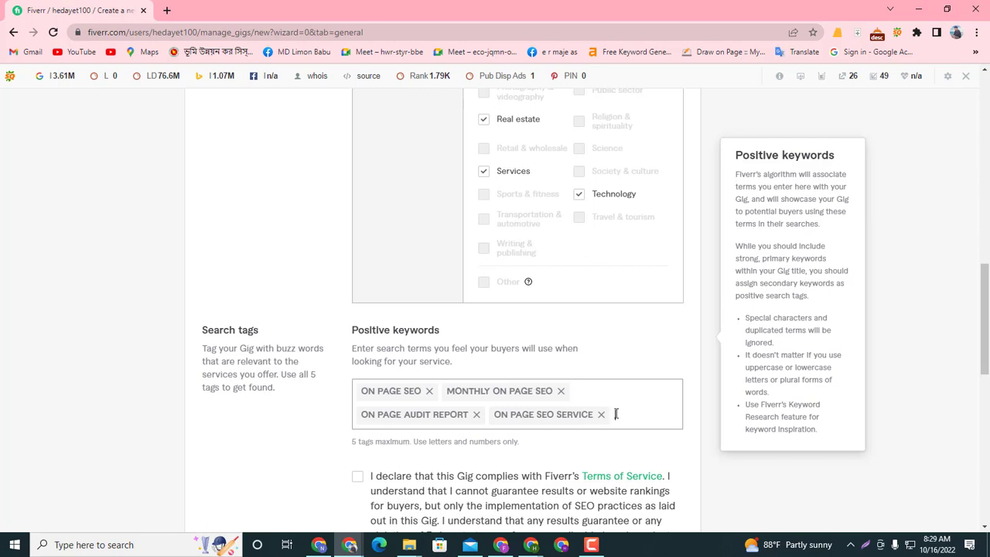
{"action": "type", "text": "techni"}
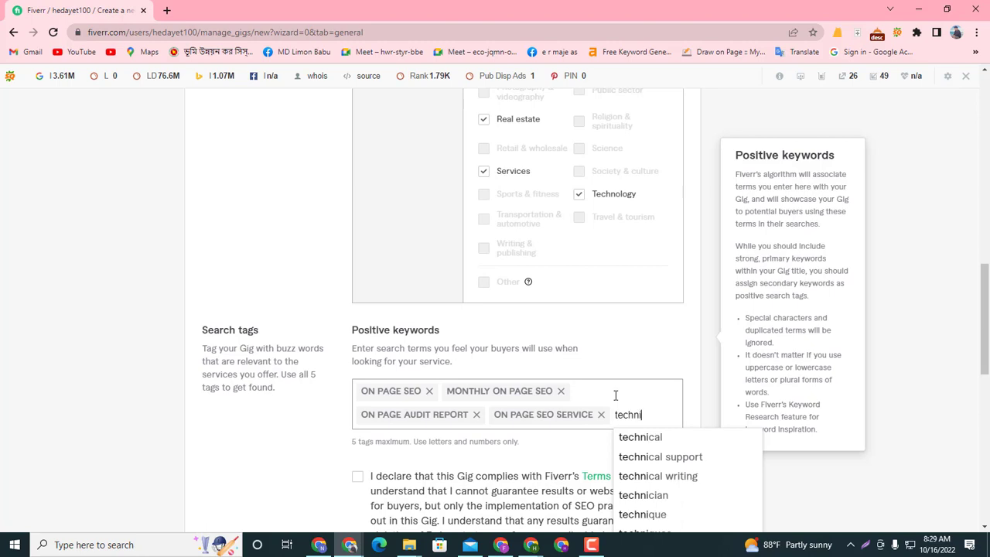
{"action": "type", "text": "cal"}
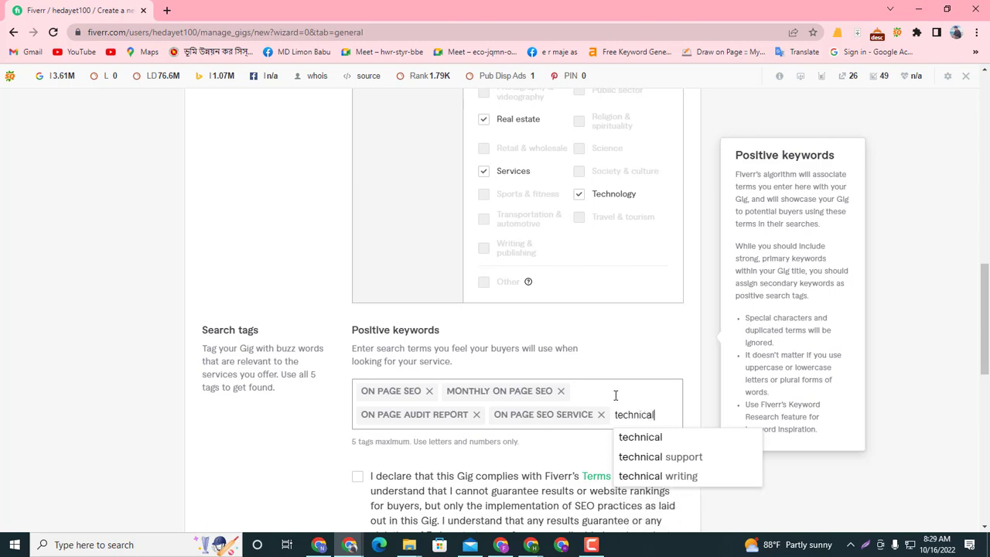
{"action": "type", "text": " seo"}
{"action": "key", "text": "Return"}
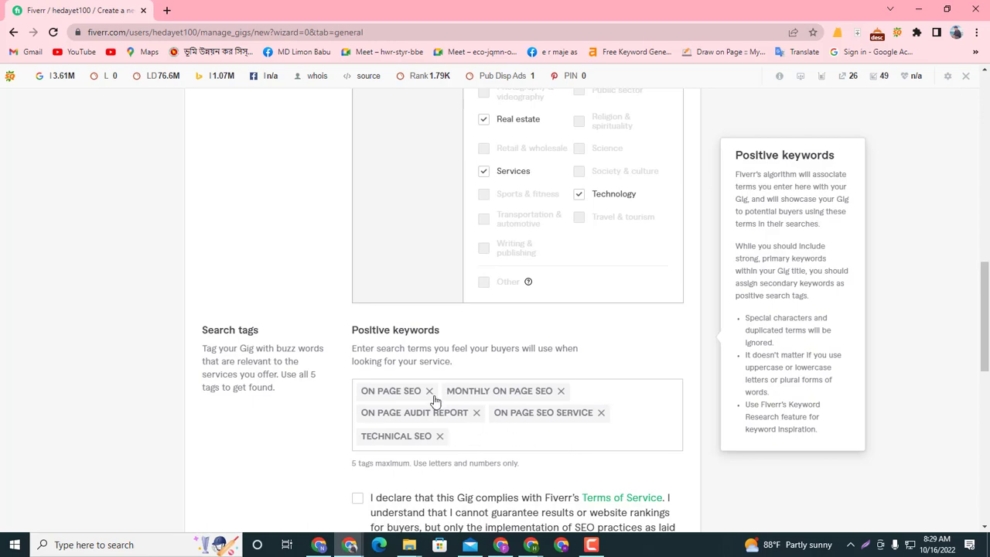
Accept the declaration that the gig complies with the Terms of Service, and try to save and continue.
{"action": "scroll", "coordinate": [474, 433], "scroll_direction": "down", "scroll_amount": 2}
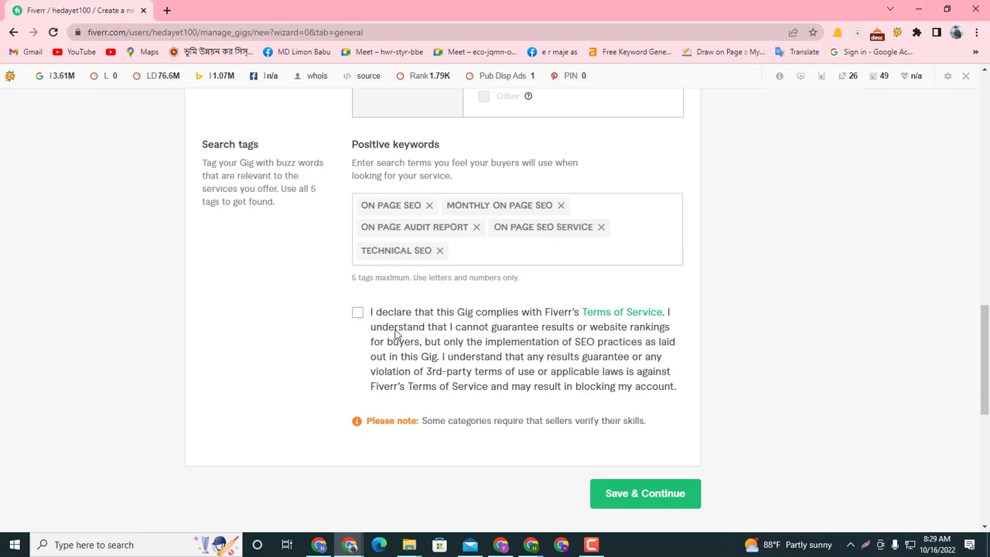
{"action": "left_click", "coordinate": [358, 314]}
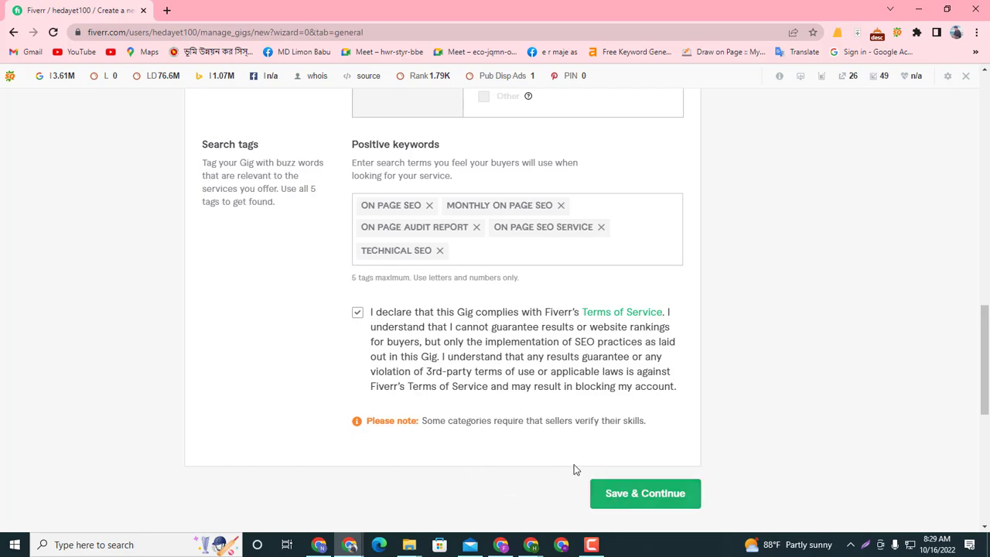
{"action": "scroll", "coordinate": [574, 469], "scroll_direction": "up", "scroll_amount": 12}
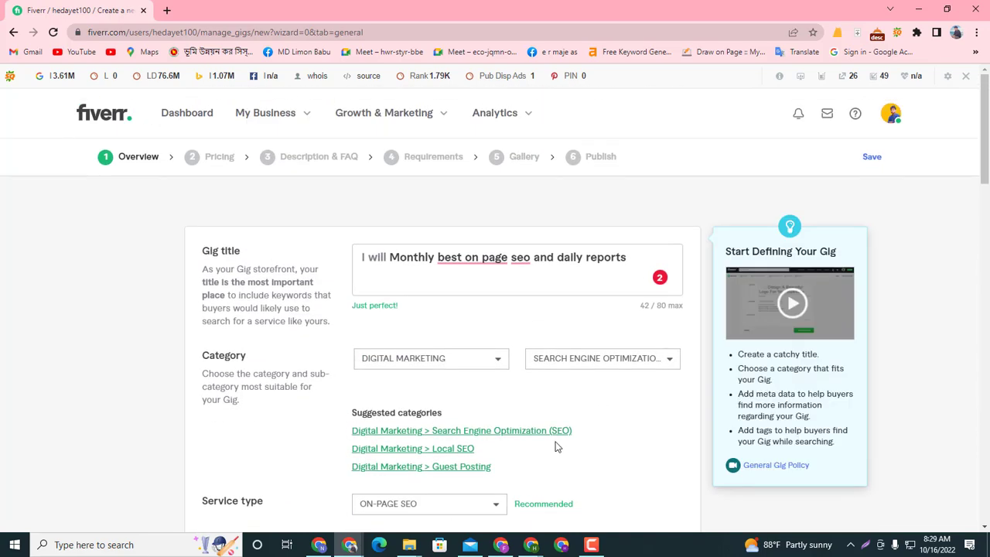
{"action": "scroll", "coordinate": [558, 446], "scroll_direction": "down", "scroll_amount": 12}
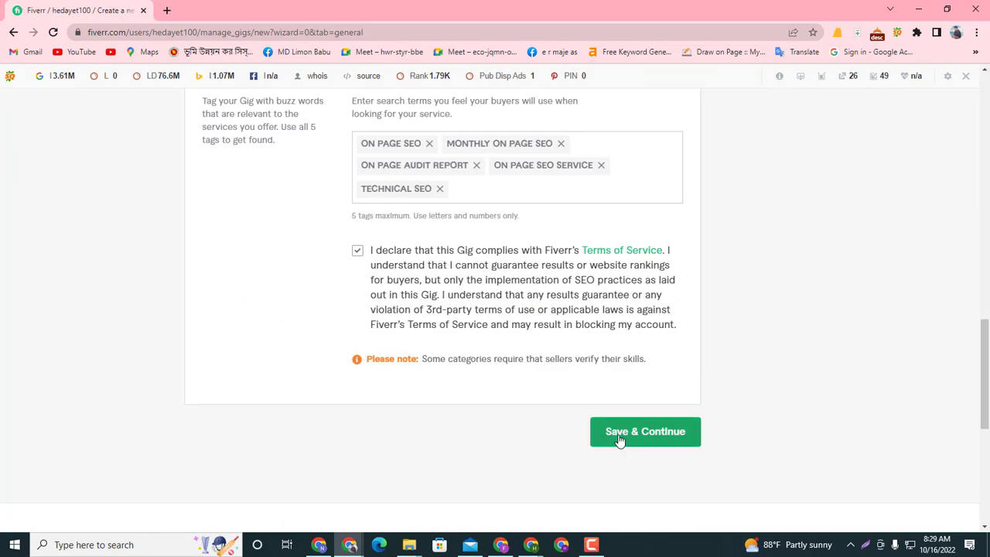
{"action": "left_click", "coordinate": [619, 440]}
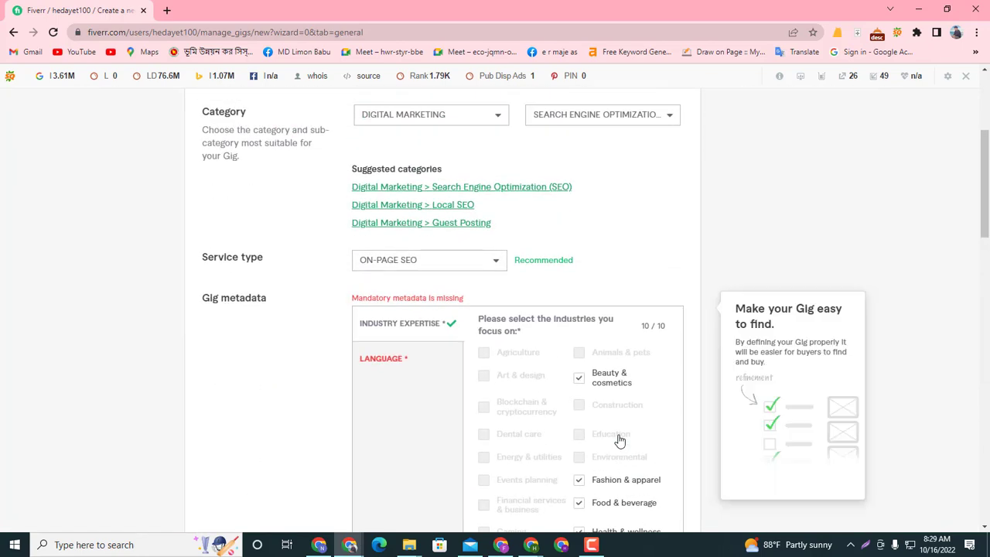
Choose English as the service language in the gig metadata.
{"action": "left_click", "coordinate": [400, 365]}
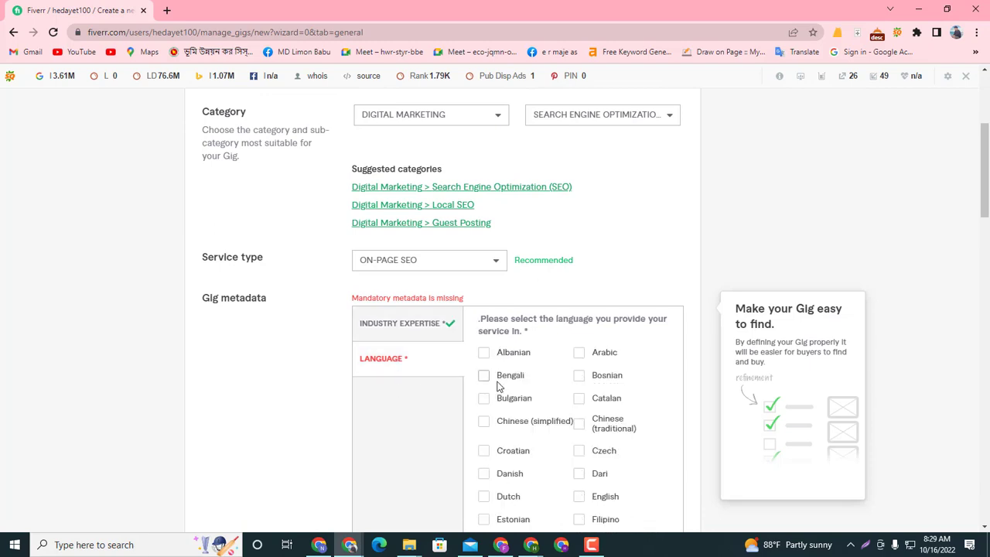
{"action": "scroll", "coordinate": [534, 437], "scroll_direction": "down", "scroll_amount": 3}
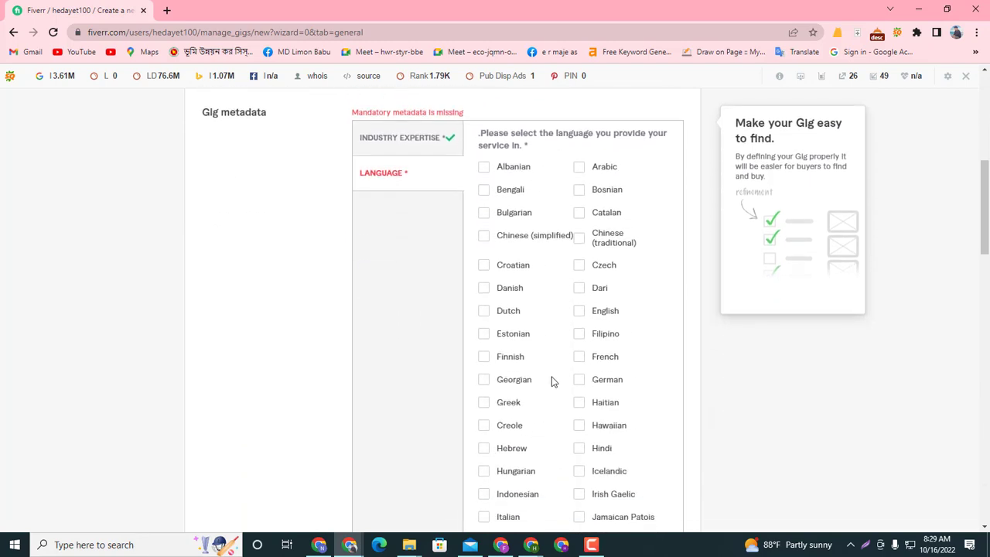
{"action": "left_click", "coordinate": [582, 316]}
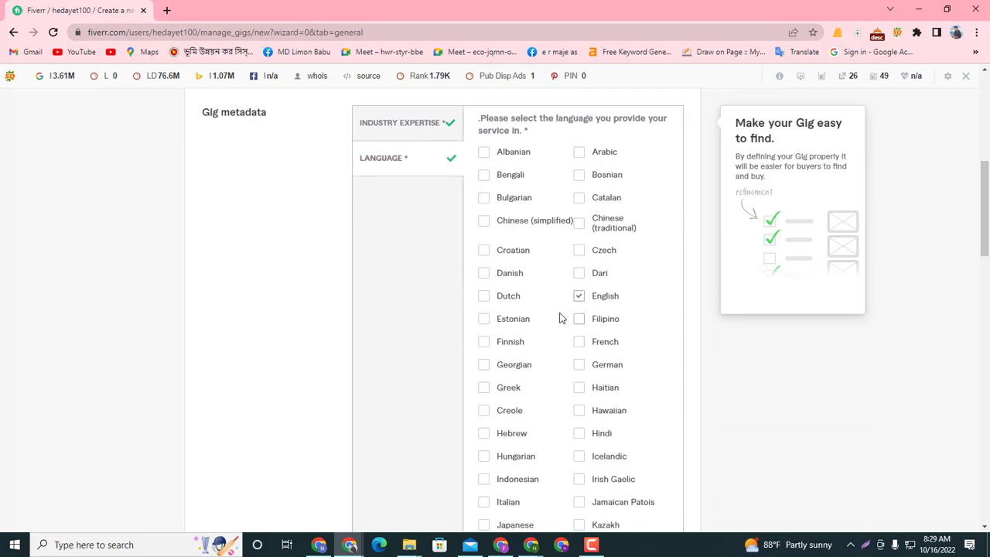
Examine the tag limits and the message shown beneath the positive keywords.
{"action": "scroll", "coordinate": [499, 480], "scroll_direction": "down", "scroll_amount": 5}
{"action": "scroll", "coordinate": [499, 480], "scroll_direction": "down", "scroll_amount": 10}
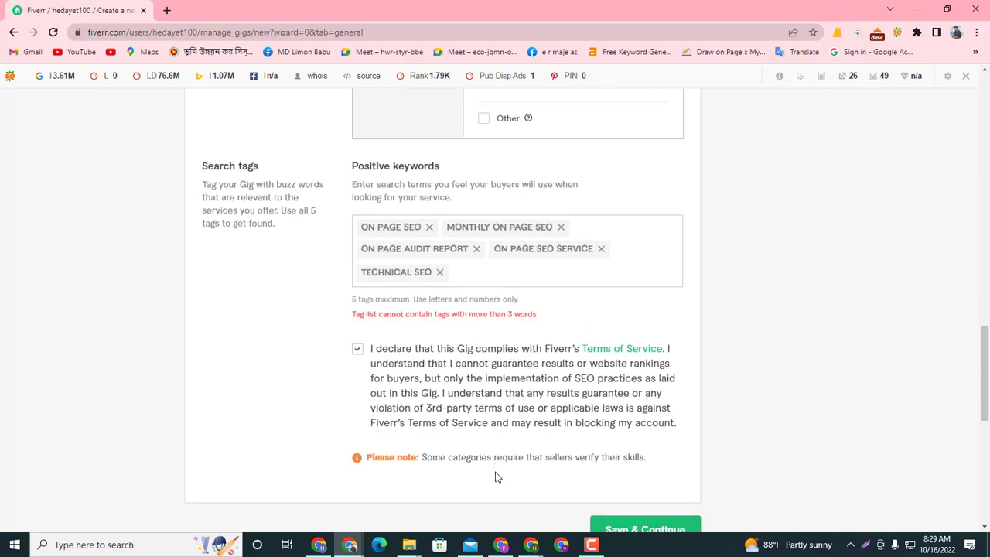
{"action": "left_click", "coordinate": [600, 479]}
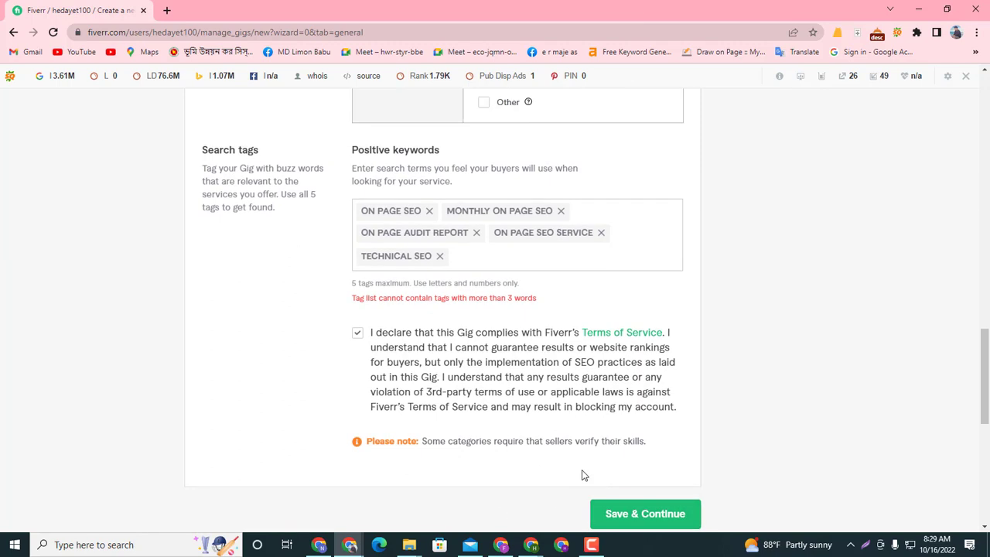
{"action": "mouse_move", "coordinate": [403, 323]}
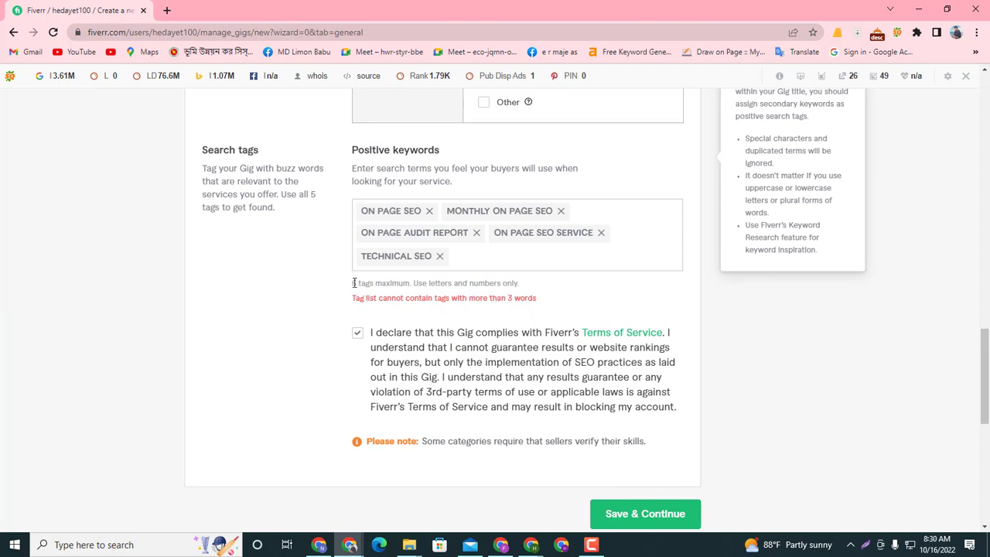
{"action": "left_click_drag", "start_coordinate": [352, 283], "coordinate": [402, 283]}
{"action": "left_click", "coordinate": [552, 301]}
{"action": "left_click", "coordinate": [422, 303]}
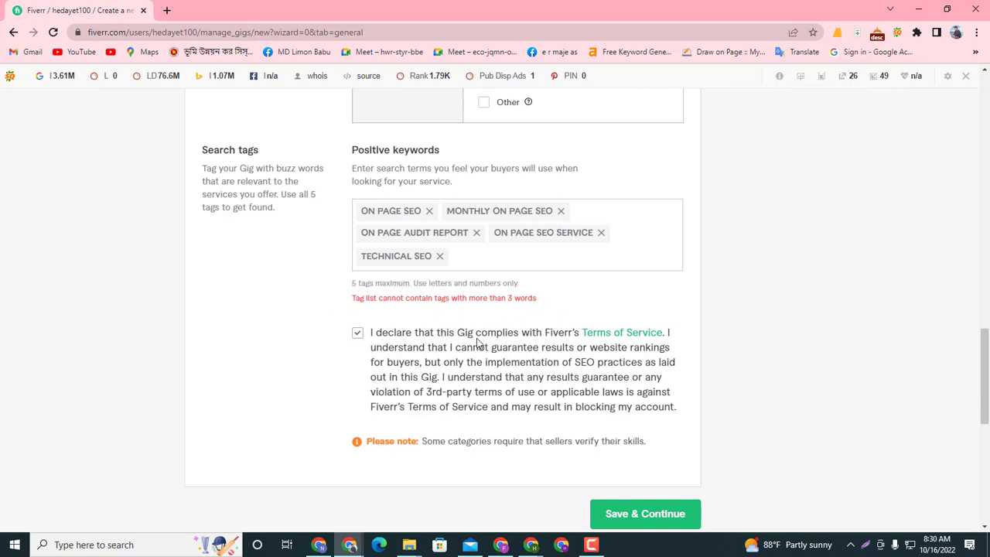
Replace the "On page seo service" tag with "on page service" in the positive keywords.
{"action": "scroll", "coordinate": [480, 329], "scroll_direction": "up", "scroll_amount": 1}
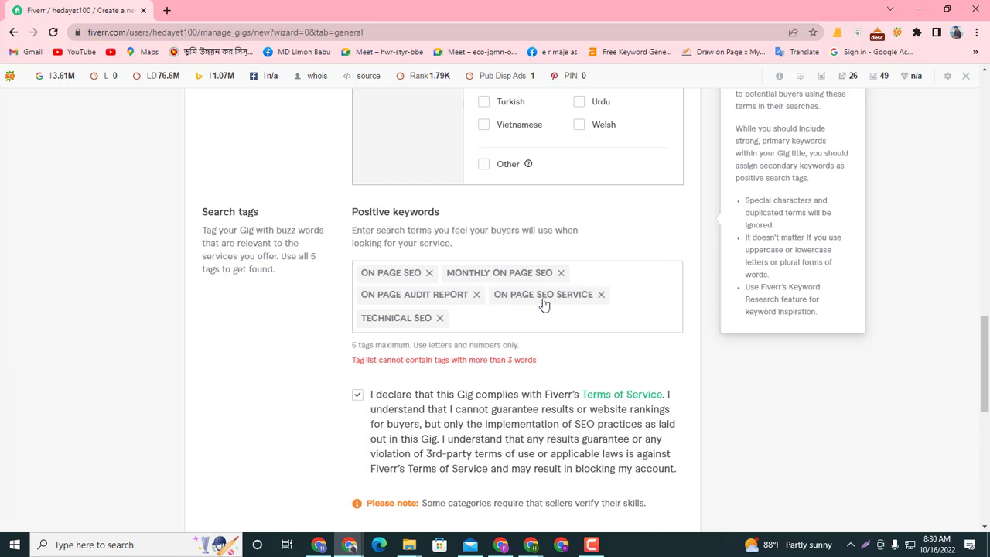
{"action": "left_click", "coordinate": [601, 294]}
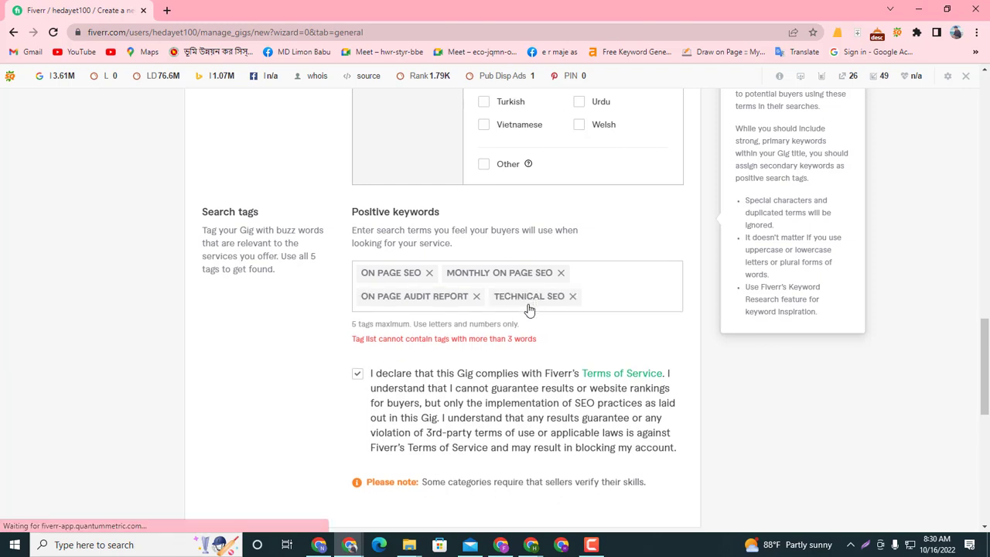
{"action": "type", "text": "on p"}
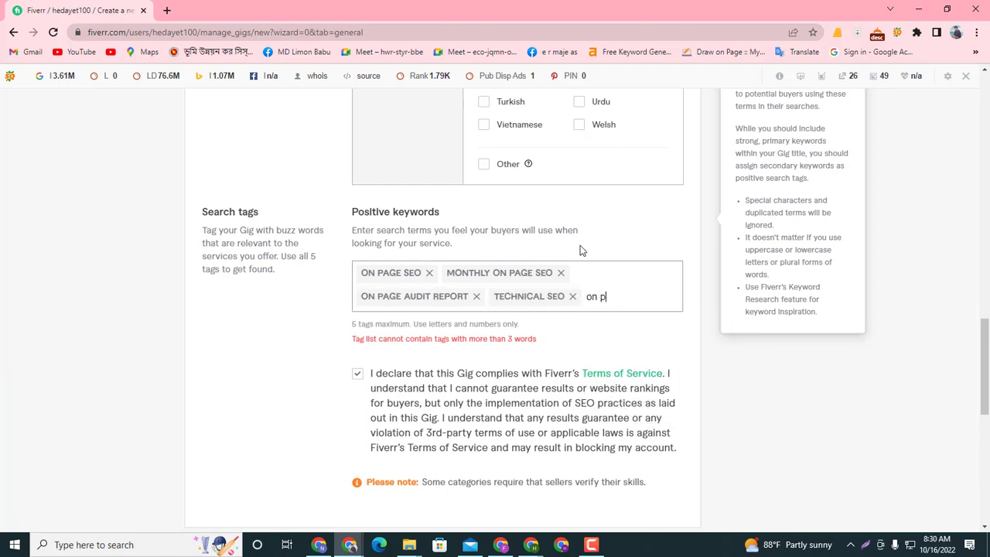
{"action": "type", "text": "age service"}
{"action": "key", "text": "Return"}
Replace the "On page audit report" tag with "on page audit" in the positive keywords.
{"action": "scroll", "coordinate": [542, 248], "scroll_direction": "down", "scroll_amount": 1}
{"action": "left_click", "coordinate": [477, 234]}
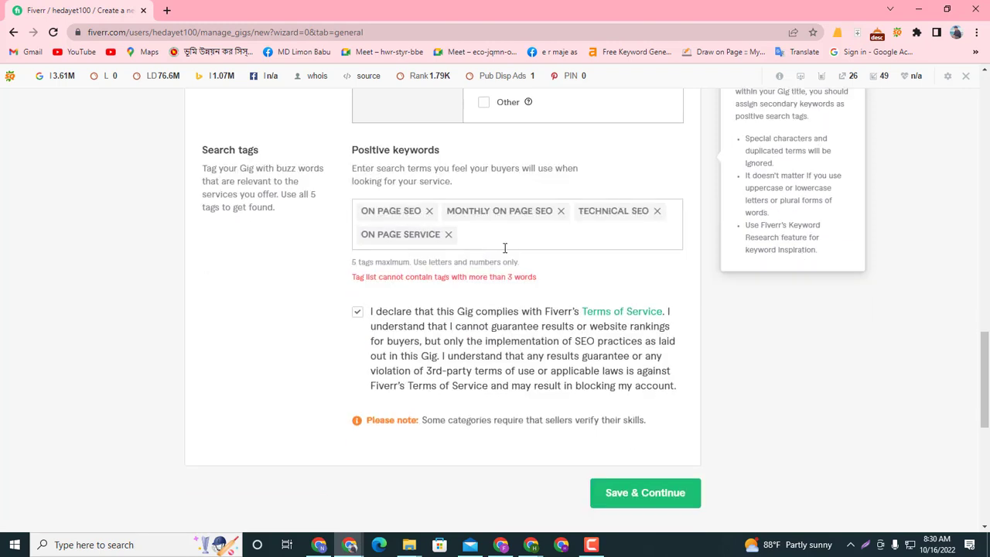
{"action": "left_click", "coordinate": [504, 239]}
{"action": "type", "text": "on "}
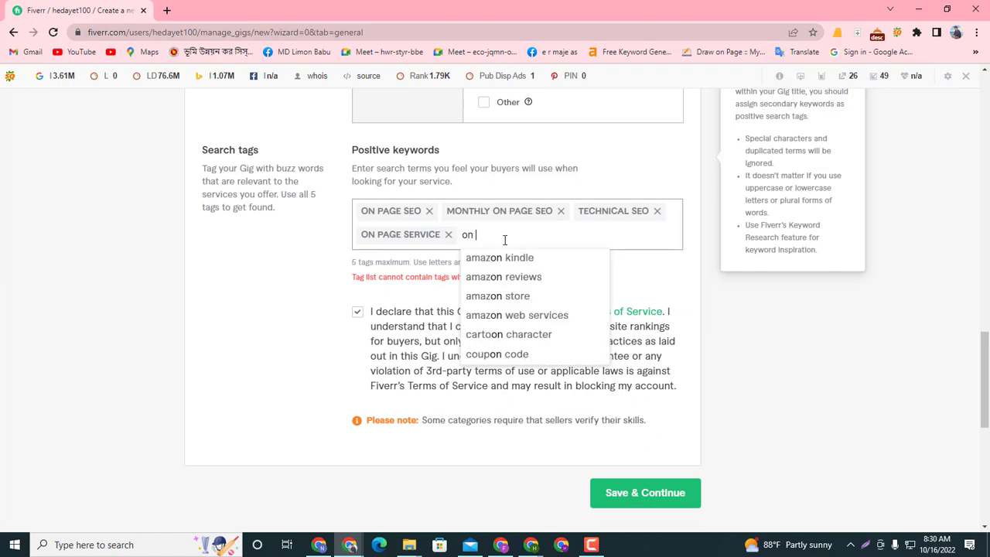
{"action": "type", "text": "page"}
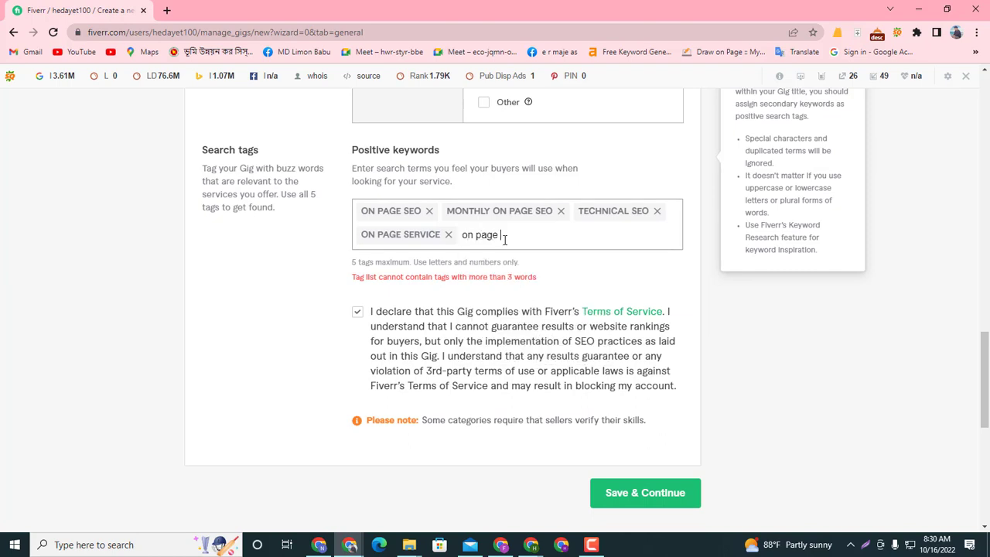
{"action": "type", "text": " audit"}
{"action": "key", "text": "Return"}
Replace the "Monthly on page seo" tag with "monthly on page", and save the Overview to continue to Pricing.
{"action": "left_click", "coordinate": [561, 210]}
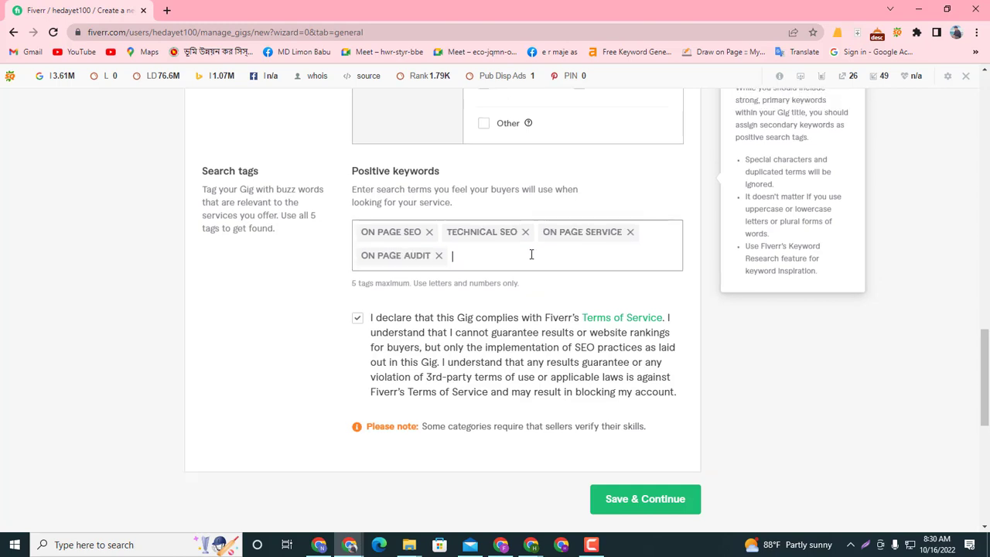
{"action": "type", "text": "month"}
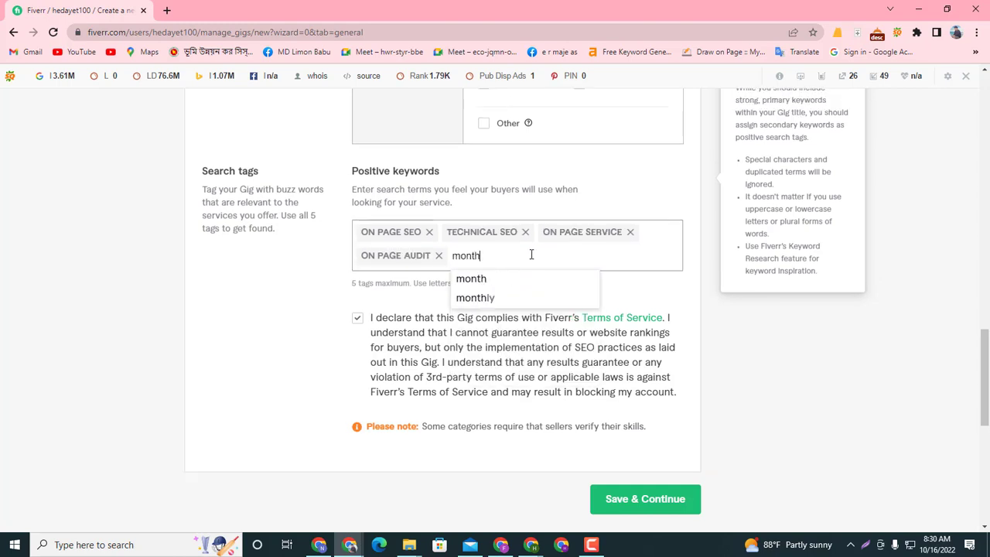
{"action": "type", "text": "ly on page"}
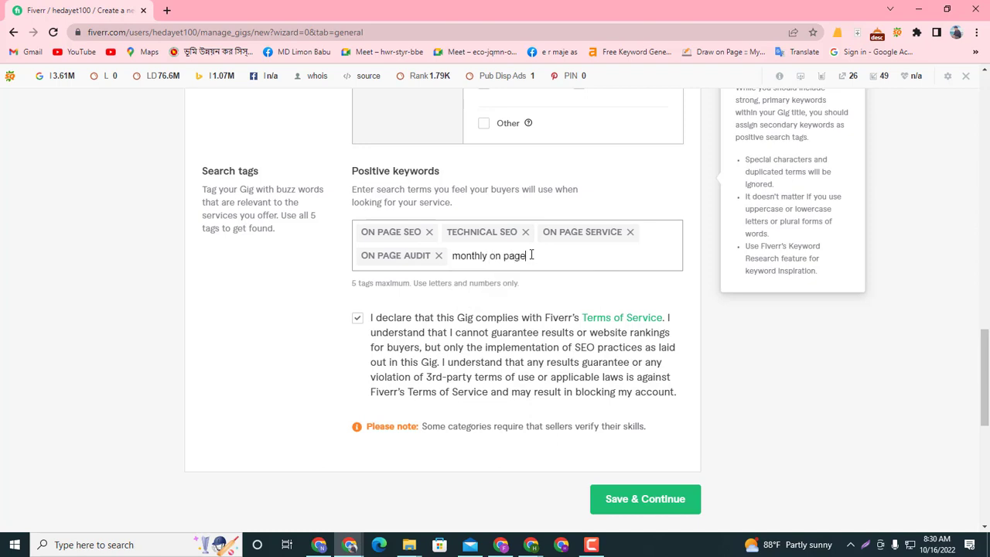
{"action": "key", "text": "Return"}
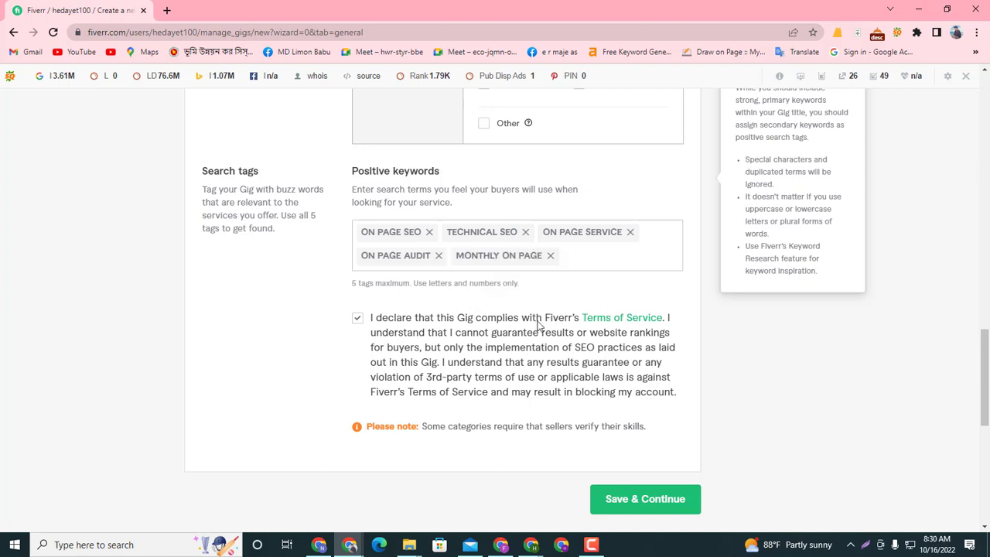
{"action": "left_click", "coordinate": [613, 504]}
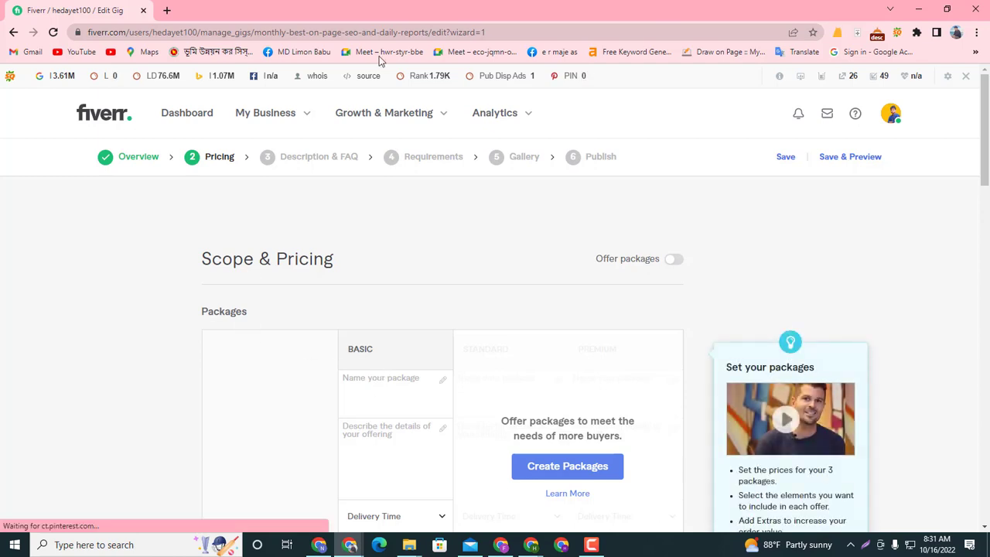
Examine the name, description and delivery time fields of the Basic package under Scope & Pricing.
{"action": "scroll", "coordinate": [503, 348], "scroll_direction": "down", "scroll_amount": 1}
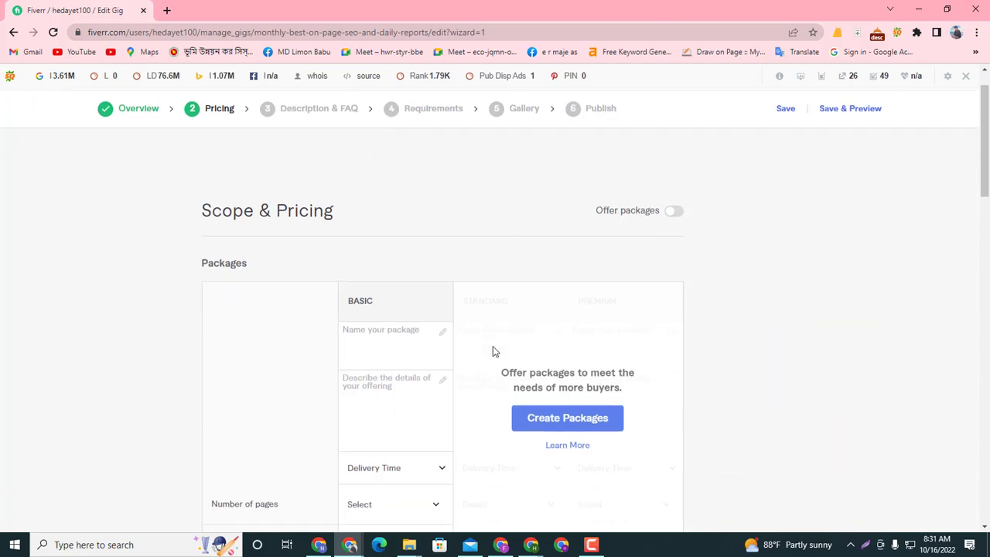
{"action": "left_click", "coordinate": [397, 335]}
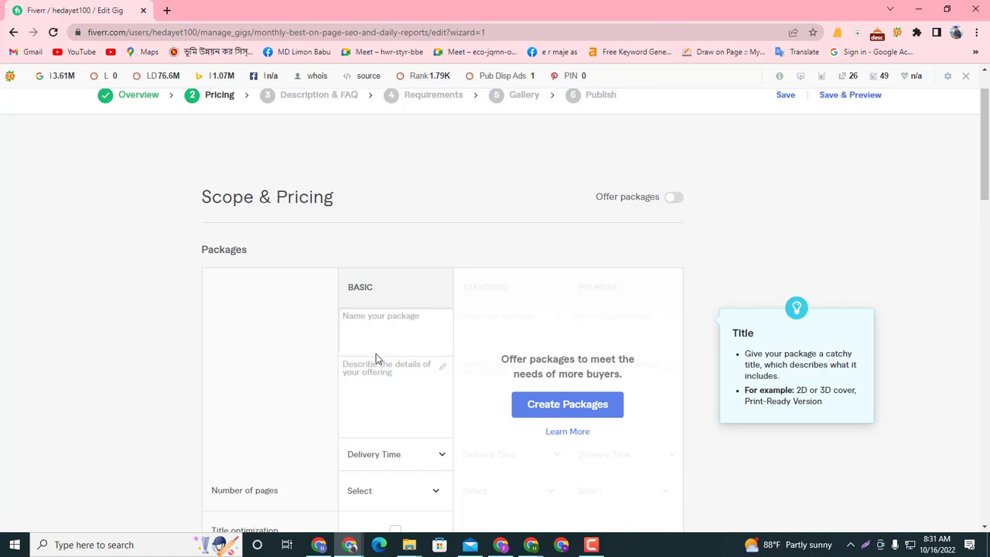
{"action": "left_click", "coordinate": [384, 403]}
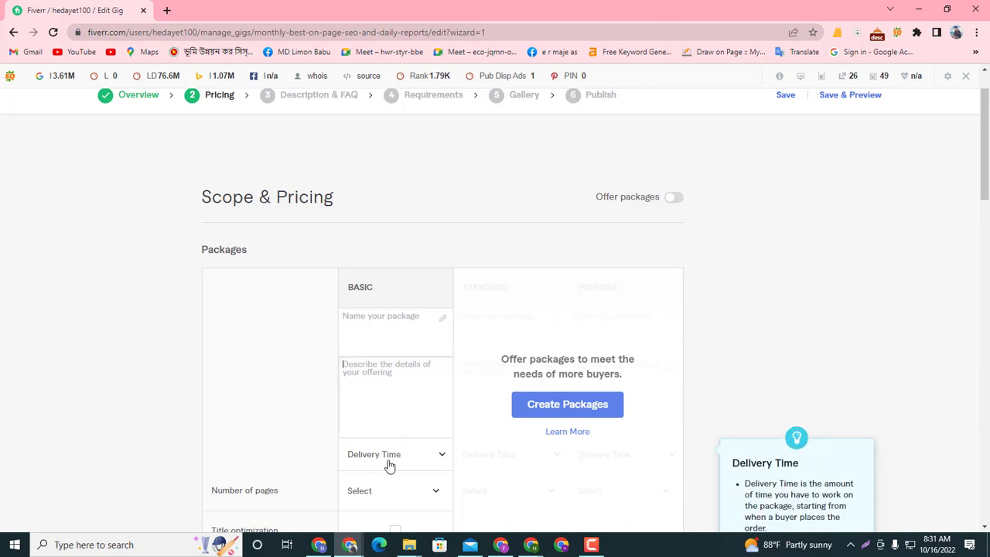
{"action": "scroll", "coordinate": [376, 446], "scroll_direction": "down", "scroll_amount": 2}
{"action": "scroll", "coordinate": [354, 391], "scroll_direction": "up", "scroll_amount": 1}
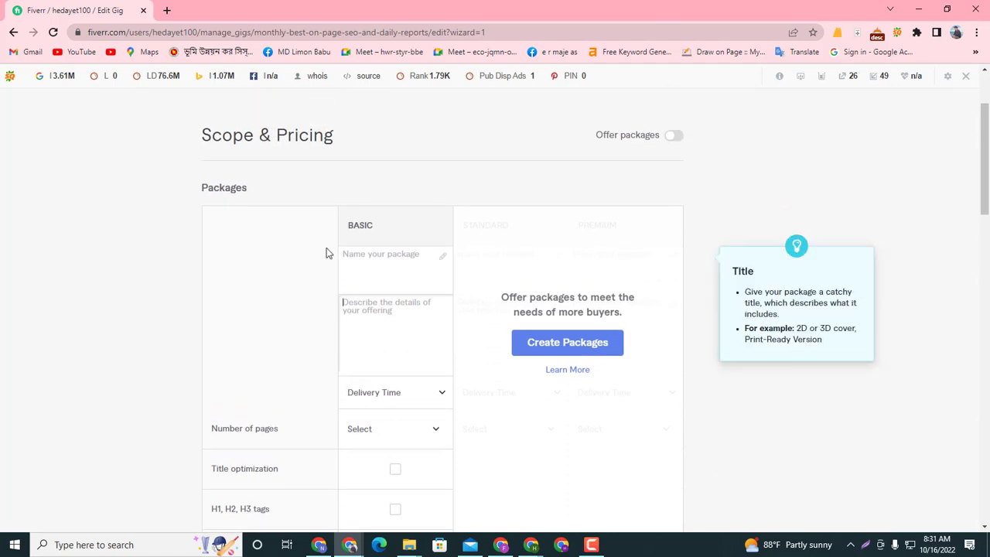
{"action": "left_click_drag", "start_coordinate": [199, 135], "coordinate": [427, 131]}
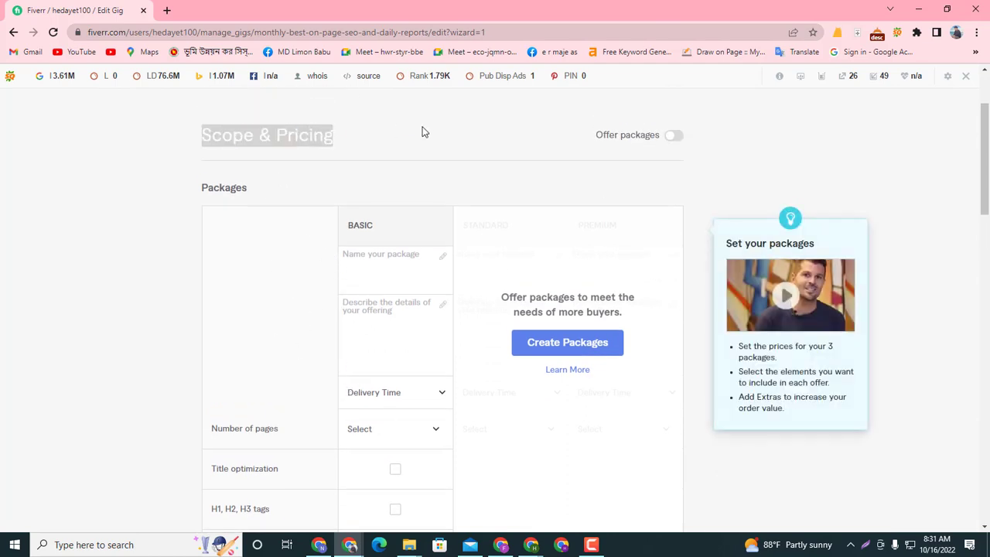
{"action": "left_click", "coordinate": [366, 266]}
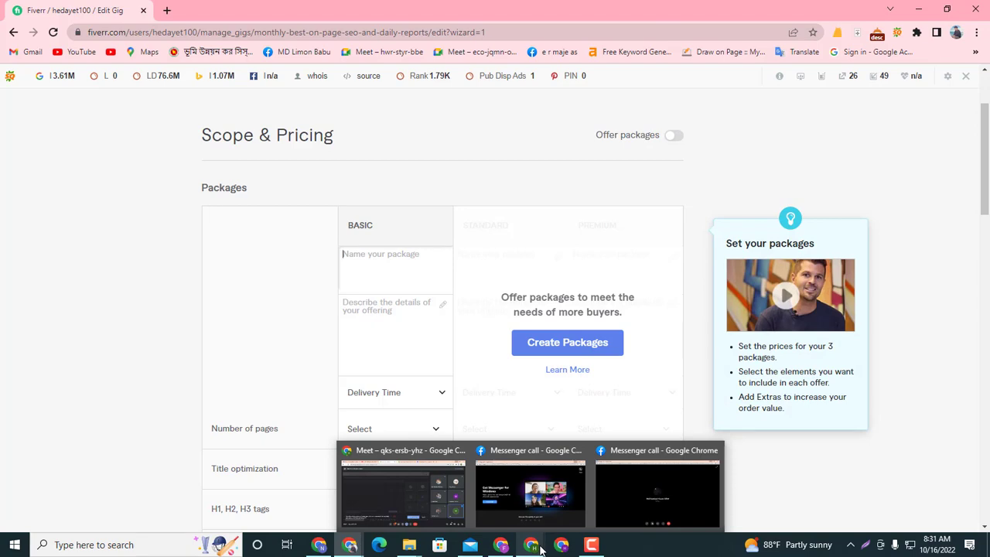
Open the competing gig "I will provide monthly on page SEO service for top google ranking" from the search results and look it over.
{"action": "left_click", "coordinate": [319, 544]}
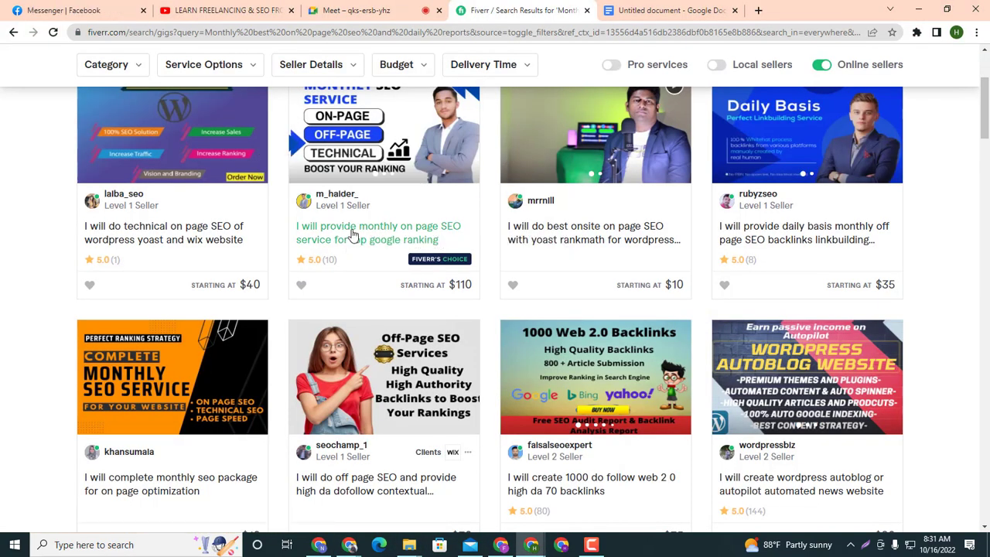
{"action": "left_click", "coordinate": [352, 235]}
{"action": "scroll", "coordinate": [542, 348], "scroll_direction": "down", "scroll_amount": 1}
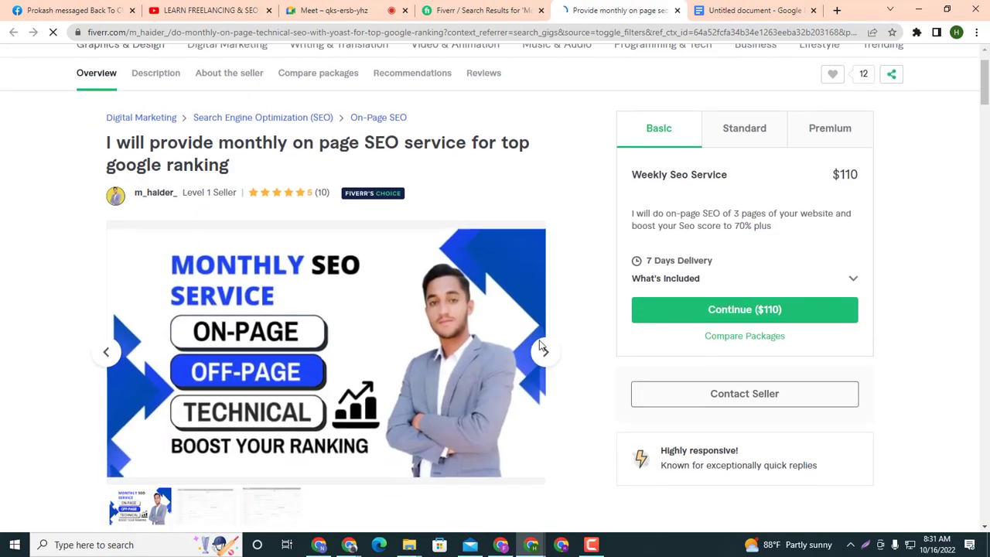
{"action": "scroll", "coordinate": [495, 433], "scroll_direction": "down", "scroll_amount": 9}
{"action": "scroll", "coordinate": [531, 407], "scroll_direction": "up", "scroll_amount": 5}
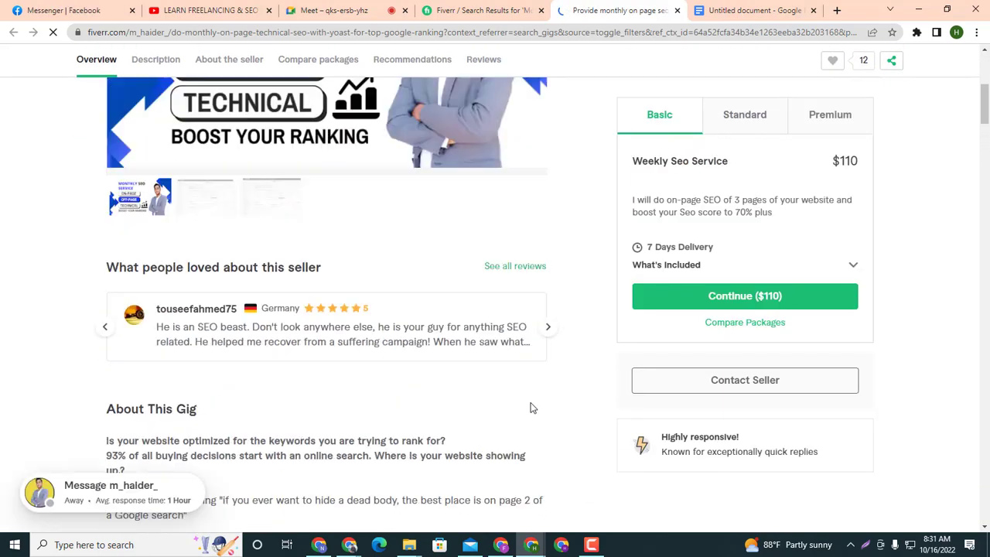
{"action": "scroll", "coordinate": [532, 407], "scroll_direction": "up", "scroll_amount": 4}
Mark the gig's Basic, Standard and Premium package headings with red ticks on a screen capture, and discard the capture.
{"action": "key", "text": "Print"}
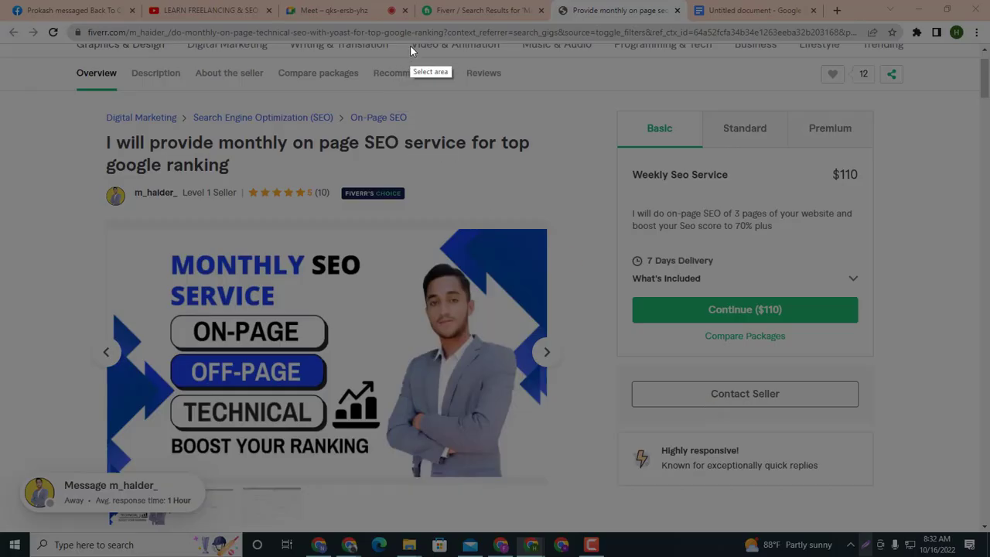
{"action": "left_click_drag", "start_coordinate": [421, 54], "coordinate": [958, 514]}
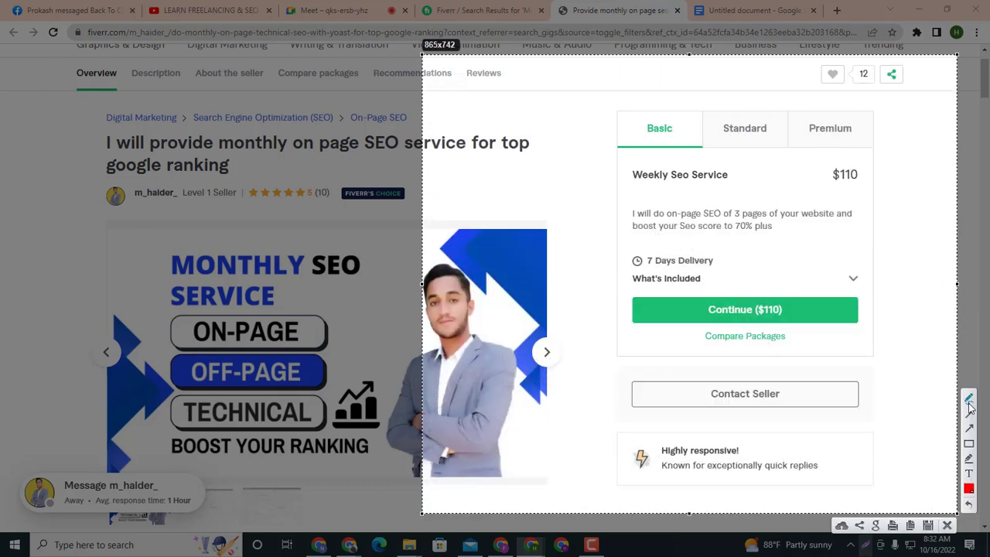
{"action": "mouse_move", "coordinate": [631, 124]}
{"action": "left_mouse_down"}
{"action": "mouse_move", "coordinate": [760, 107]}
{"action": "mouse_move", "coordinate": [810, 132]}
{"action": "mouse_move", "coordinate": [822, 110]}
{"action": "left_mouse_up"}
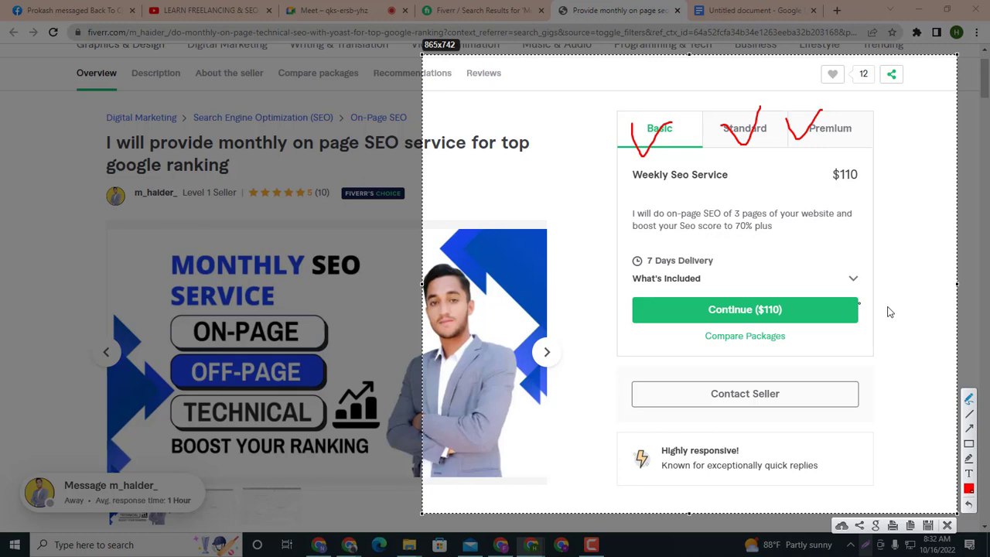
{"action": "left_click", "coordinate": [946, 525]}
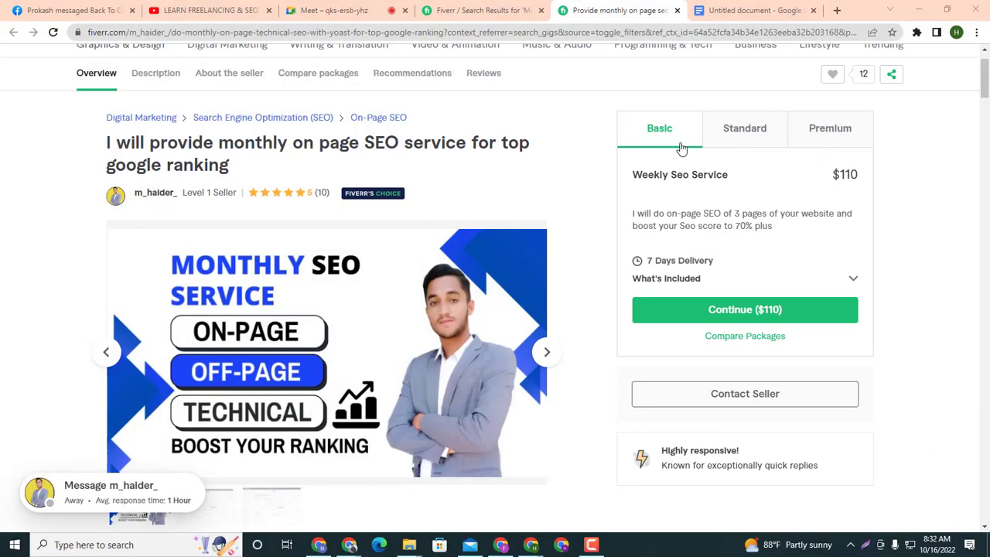
Review the competing gig's Standard and Premium packages and its Compare Packages table.
{"action": "left_click", "coordinate": [718, 131]}
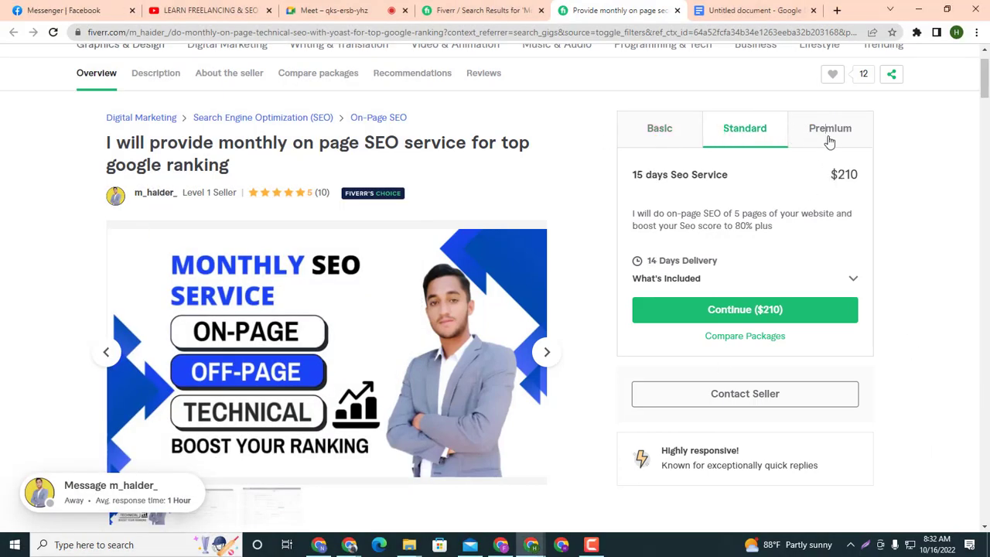
{"action": "left_click", "coordinate": [827, 138]}
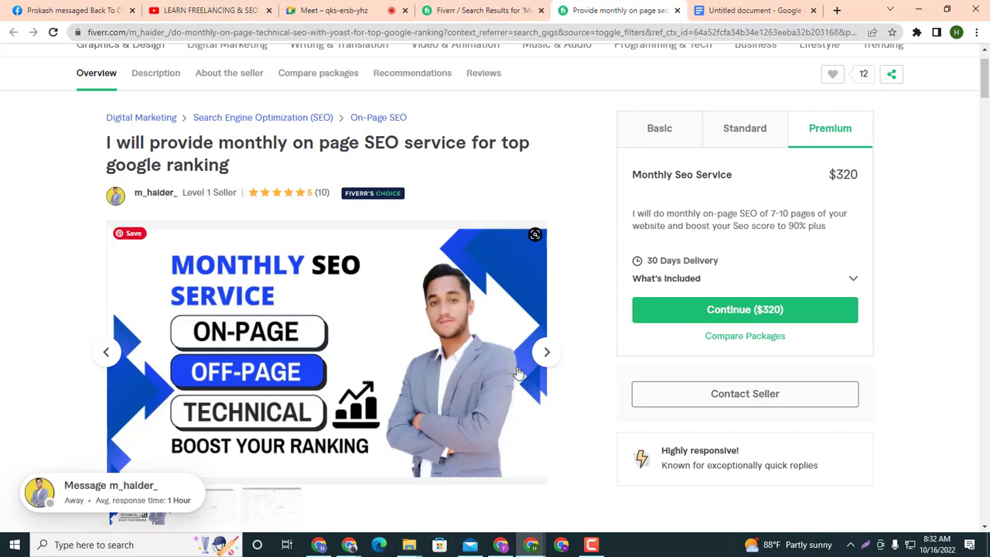
{"action": "scroll", "coordinate": [411, 387], "scroll_direction": "down", "scroll_amount": 1}
{"action": "scroll", "coordinate": [412, 386], "scroll_direction": "down", "scroll_amount": 3}
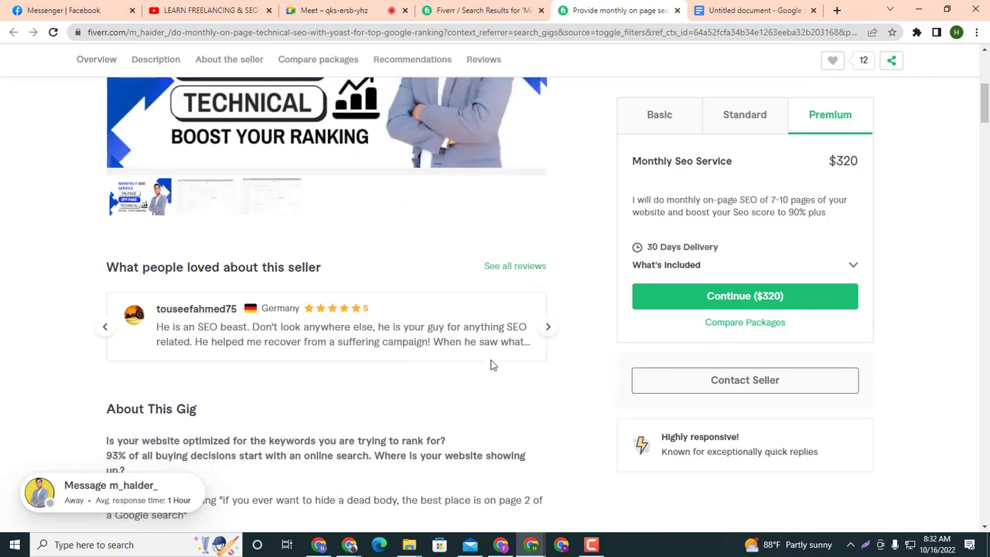
{"action": "scroll", "coordinate": [212, 401], "scroll_direction": "down", "scroll_amount": 15}
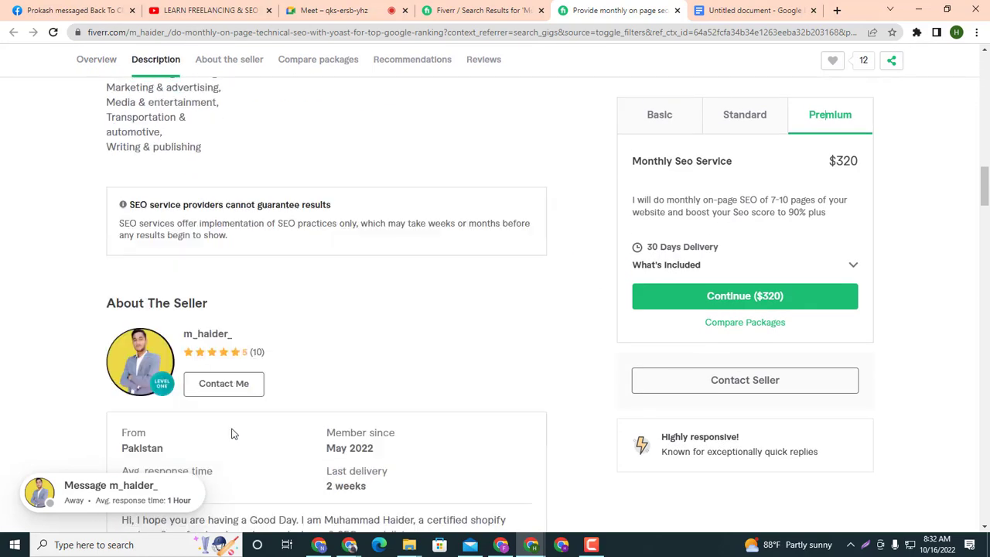
{"action": "scroll", "coordinate": [328, 408], "scroll_direction": "up", "scroll_amount": 4}
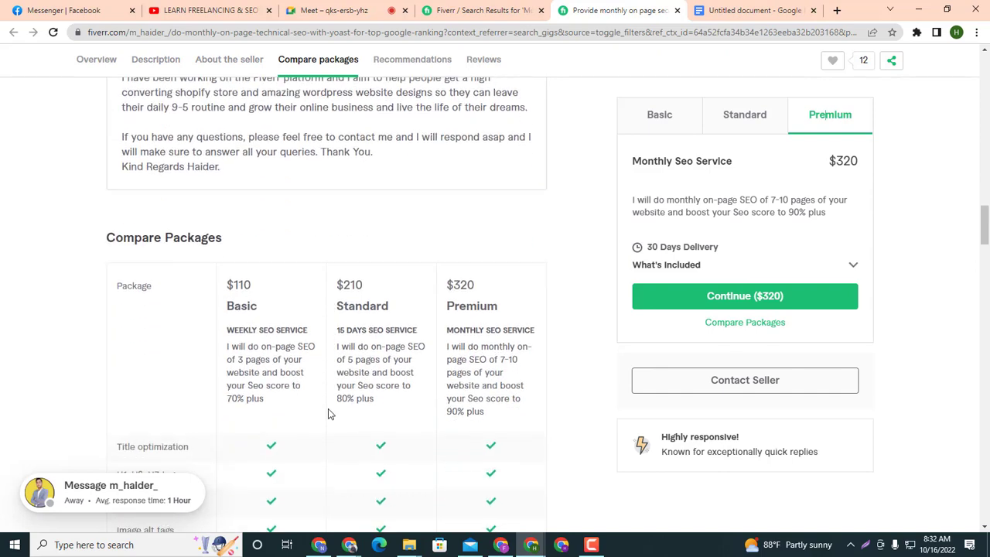
{"action": "scroll", "coordinate": [331, 412], "scroll_direction": "down", "scroll_amount": 2}
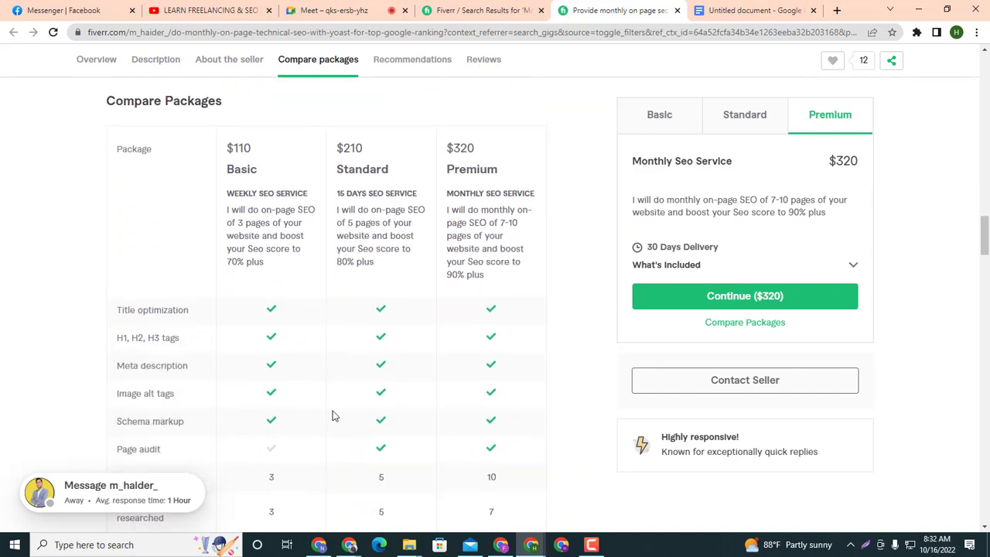
Mark the package titles and prices in the Compare Packages table in red on a screen capture, and discard the capture.
{"action": "left_click", "coordinate": [865, 545]}
{"action": "left_click_drag", "start_coordinate": [48, 75], "coordinate": [620, 546]}
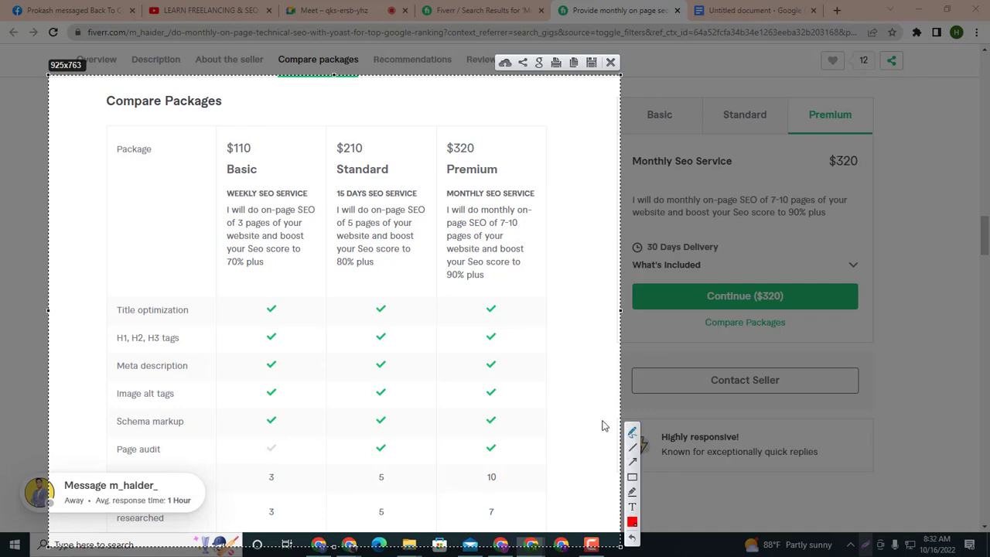
{"action": "left_click_drag", "start_coordinate": [99, 102], "coordinate": [177, 81]}
{"action": "mouse_move", "coordinate": [221, 193]}
{"action": "left_mouse_down"}
{"action": "mouse_move", "coordinate": [225, 204]}
{"action": "mouse_move", "coordinate": [305, 211]}
{"action": "mouse_move", "coordinate": [263, 192]}
{"action": "mouse_move", "coordinate": [206, 189]}
{"action": "left_mouse_up"}
{"action": "mouse_move", "coordinate": [334, 187]}
{"action": "left_mouse_down"}
{"action": "mouse_move", "coordinate": [331, 199]}
{"action": "mouse_move", "coordinate": [398, 209]}
{"action": "mouse_move", "coordinate": [403, 195]}
{"action": "mouse_move", "coordinate": [313, 192]}
{"action": "left_mouse_up"}
{"action": "mouse_move", "coordinate": [456, 189]}
{"action": "left_mouse_down"}
{"action": "mouse_move", "coordinate": [447, 203]}
{"action": "mouse_move", "coordinate": [541, 193]}
{"action": "mouse_move", "coordinate": [434, 200]}
{"action": "left_mouse_up"}
{"action": "left_click_drag", "start_coordinate": [212, 135], "coordinate": [319, 101]}
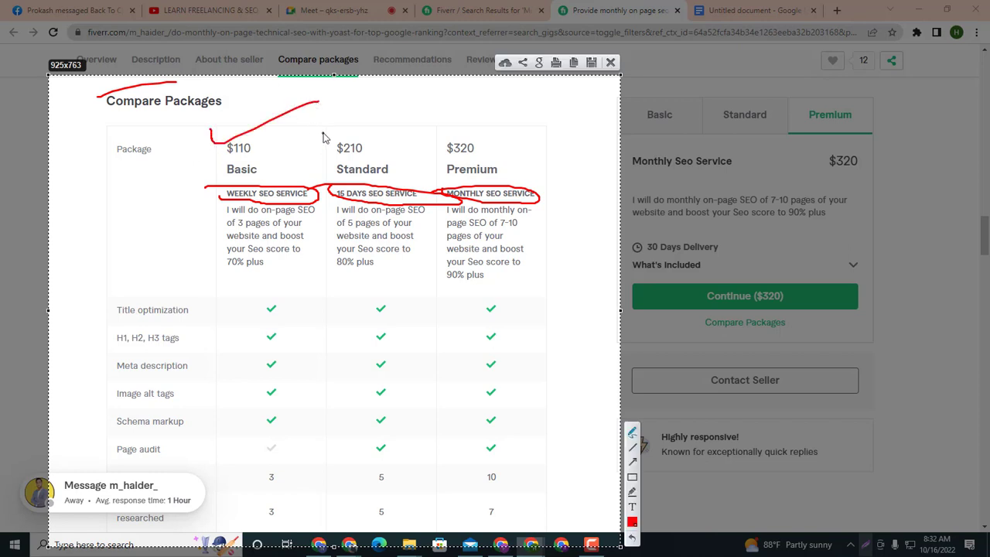
{"action": "left_click_drag", "start_coordinate": [323, 137], "coordinate": [378, 122]}
{"action": "mouse_move", "coordinate": [437, 131]}
{"action": "left_mouse_down"}
{"action": "mouse_move", "coordinate": [443, 159]}
{"action": "mouse_move", "coordinate": [499, 121]}
{"action": "left_mouse_up"}
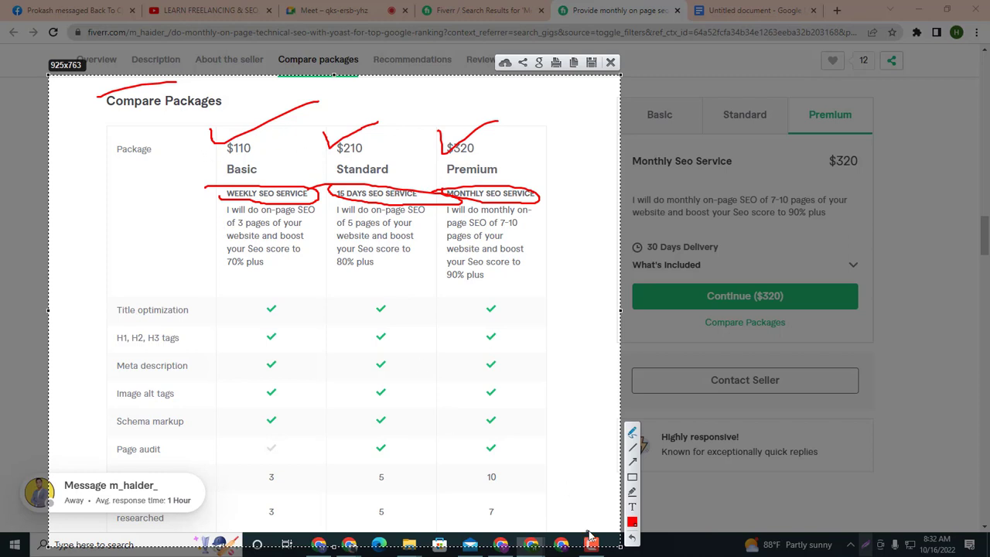
{"action": "left_click_drag", "start_coordinate": [556, 435], "coordinate": [584, 444]}
{"action": "left_click", "coordinate": [610, 63]}
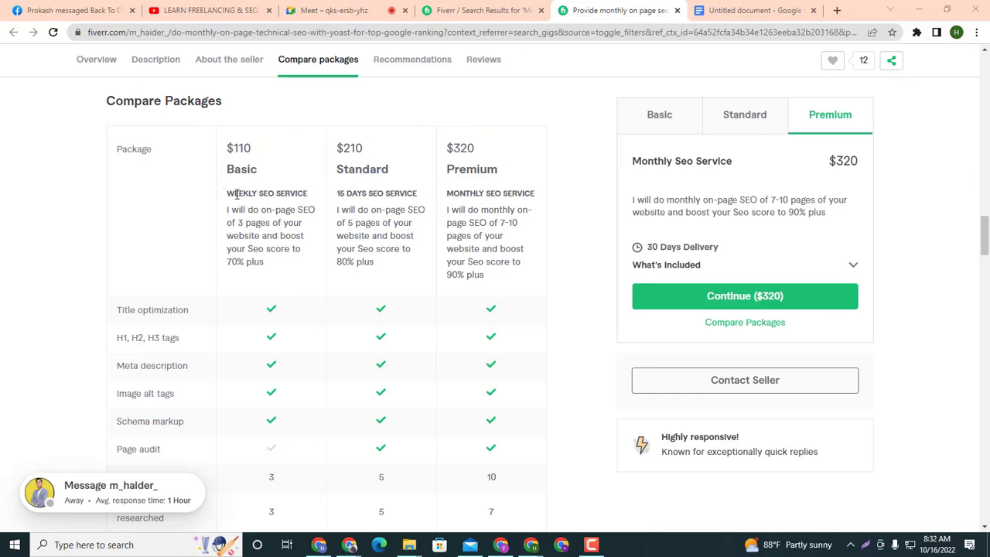
Copy the competing gig's Basic package title "WEEKLY SEO SERVICE" into the Basic package name of the gig being edited.
{"action": "left_click_drag", "start_coordinate": [229, 195], "coordinate": [313, 198]}
{"action": "key", "text": "ctrl+c"}
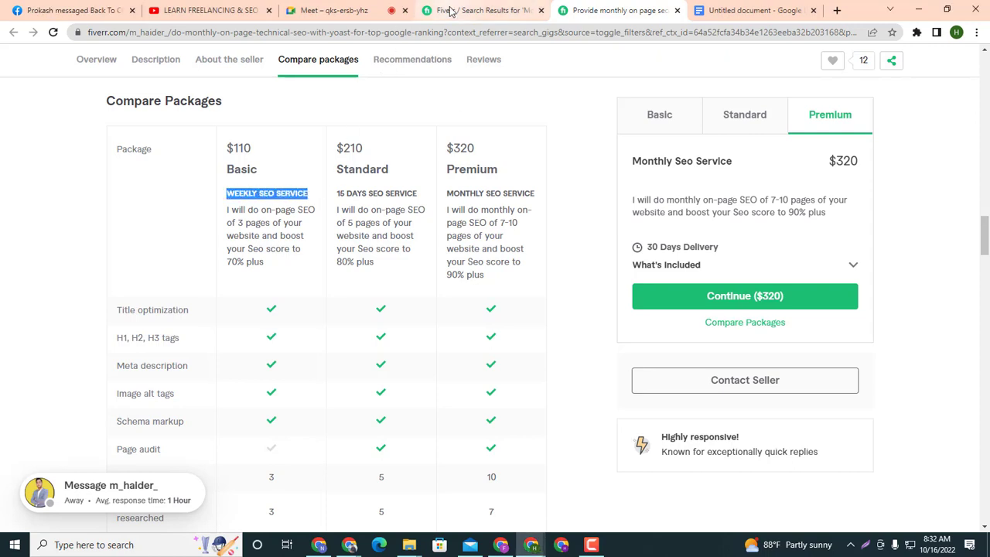
{"action": "mouse_move", "coordinate": [352, 546]}
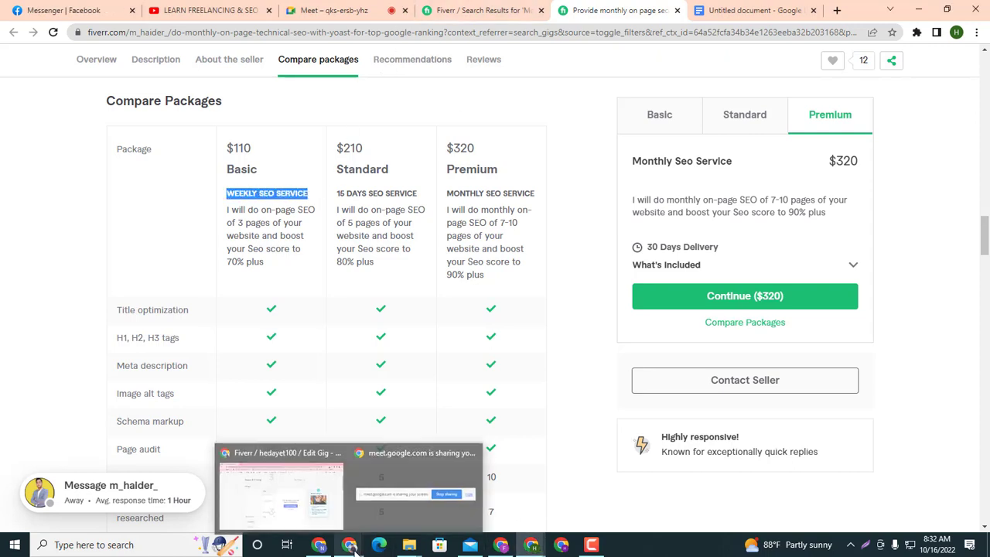
{"action": "left_click", "coordinate": [314, 488]}
{"action": "left_click", "coordinate": [377, 274]}
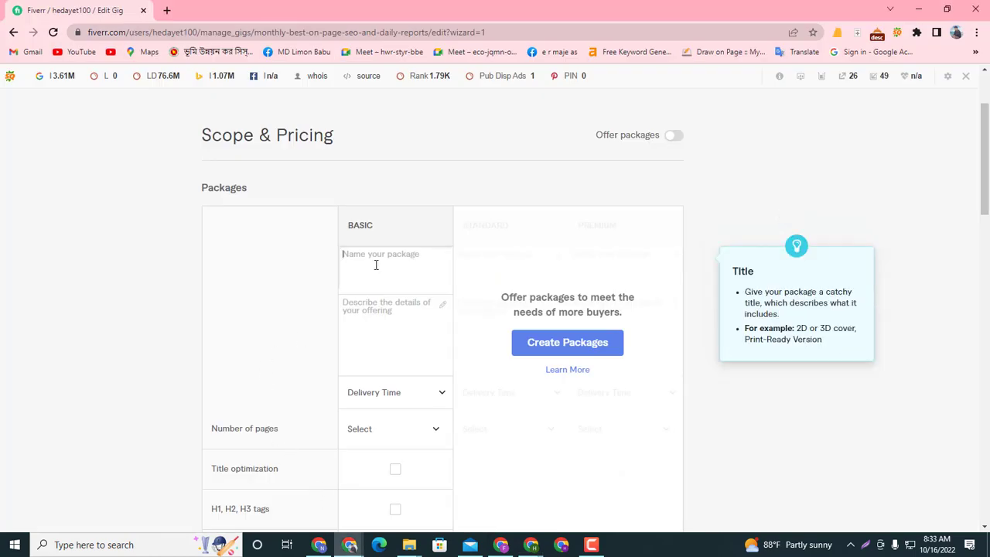
{"action": "key", "text": "ctrl+v"}
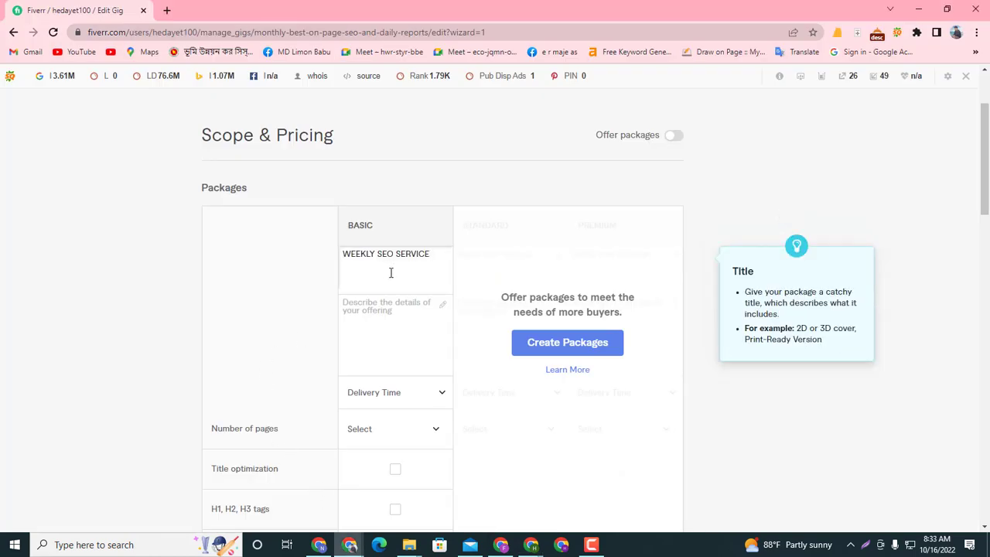
Copy the competing gig's Basic package description from its Compare Packages table into the Basic package description of the gig being edited.
{"action": "left_click", "coordinate": [413, 312]}
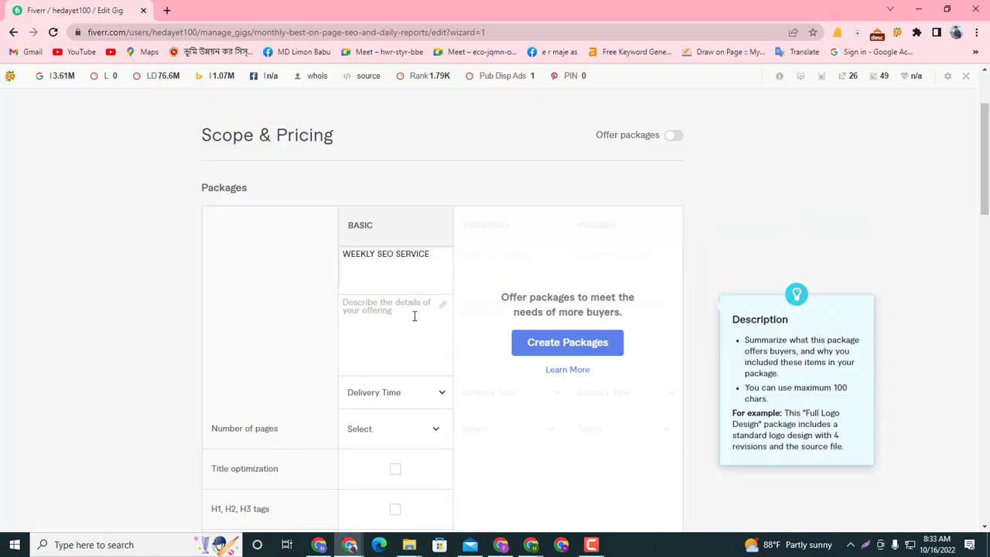
{"action": "left_click", "coordinate": [420, 524]}
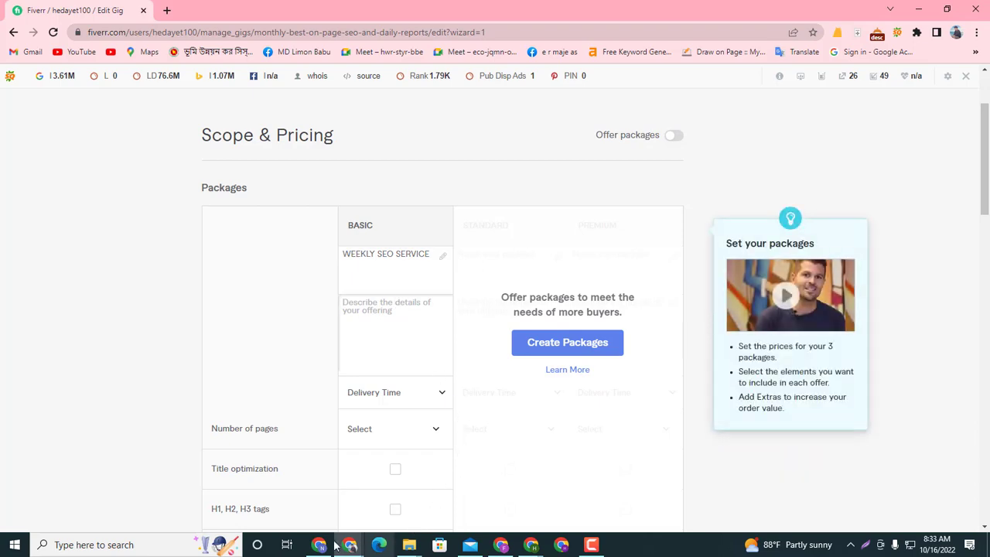
{"action": "mouse_move", "coordinate": [532, 546]}
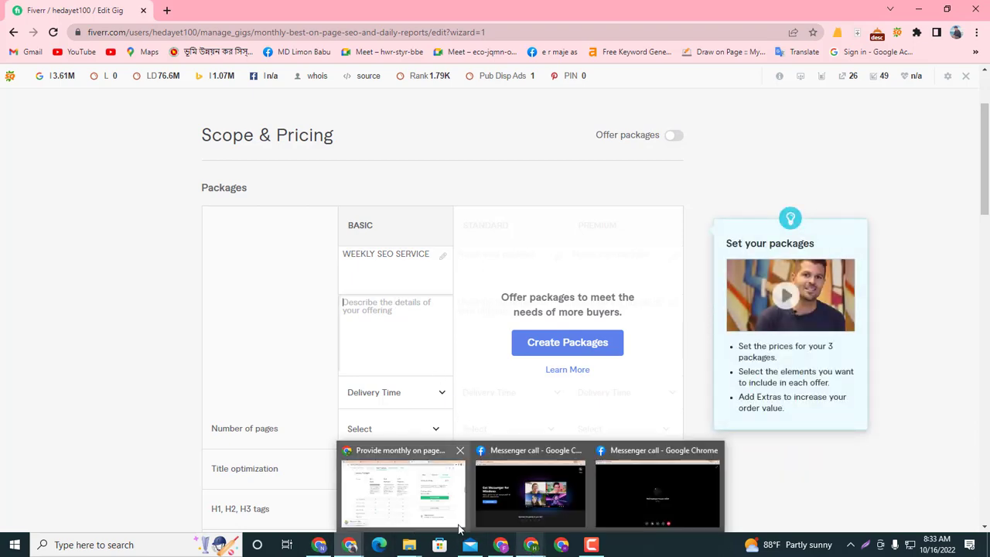
{"action": "left_click", "coordinate": [425, 486]}
{"action": "scroll", "coordinate": [368, 155], "scroll_direction": "up", "scroll_amount": 4}
{"action": "scroll", "coordinate": [370, 320], "scroll_direction": "down", "scroll_amount": 4}
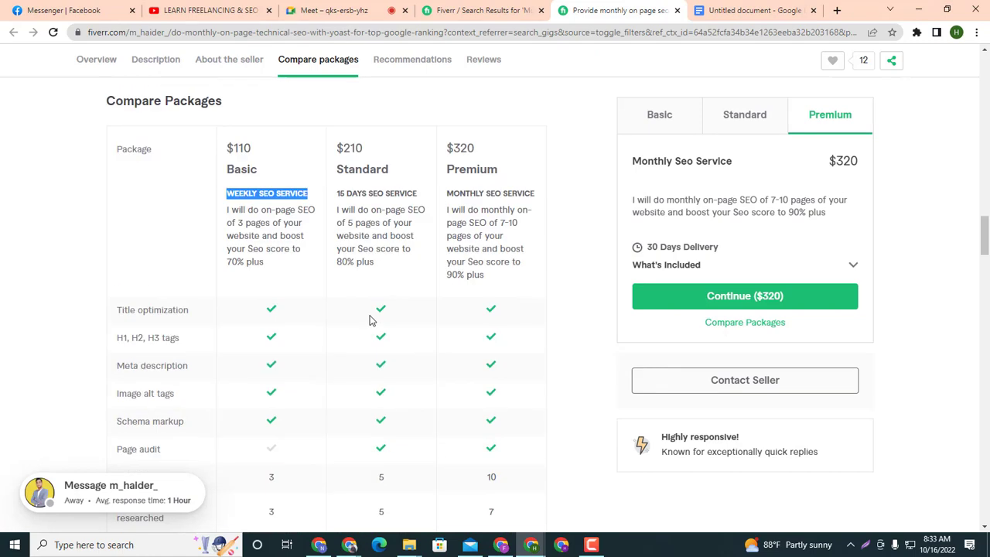
{"action": "left_click", "coordinate": [280, 249]}
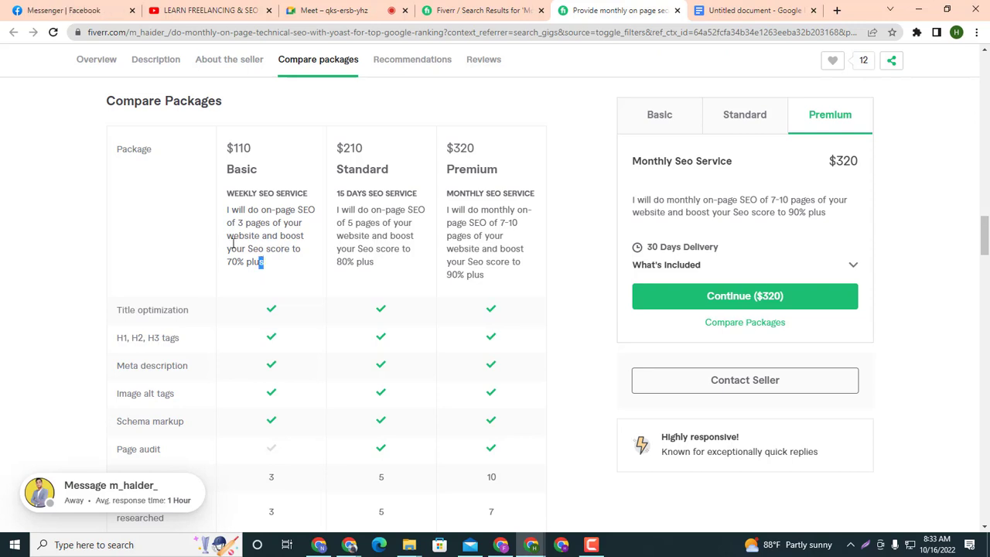
{"action": "left_click_drag", "start_coordinate": [262, 262], "coordinate": [225, 219]}
{"action": "key", "text": "ctrl+c"}
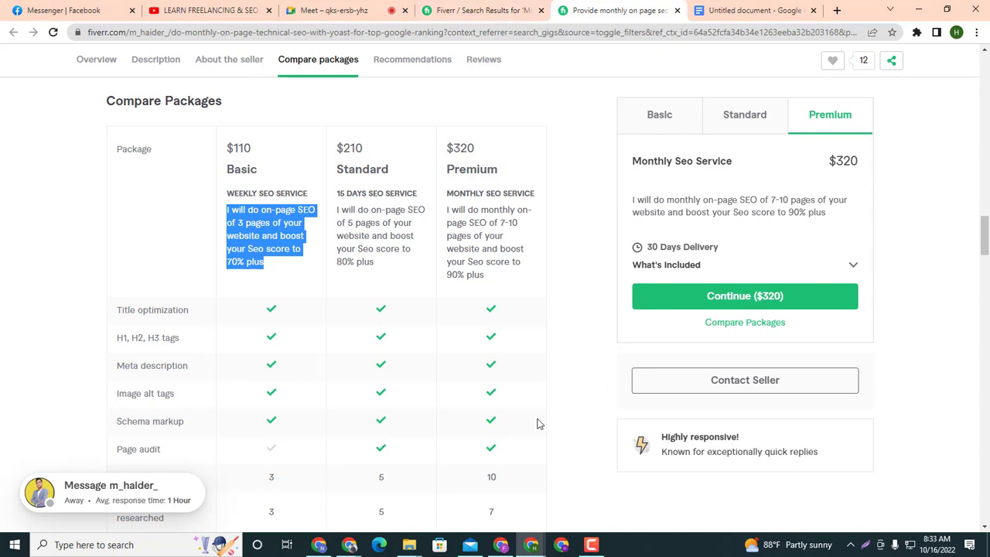
{"action": "mouse_move", "coordinate": [350, 545]}
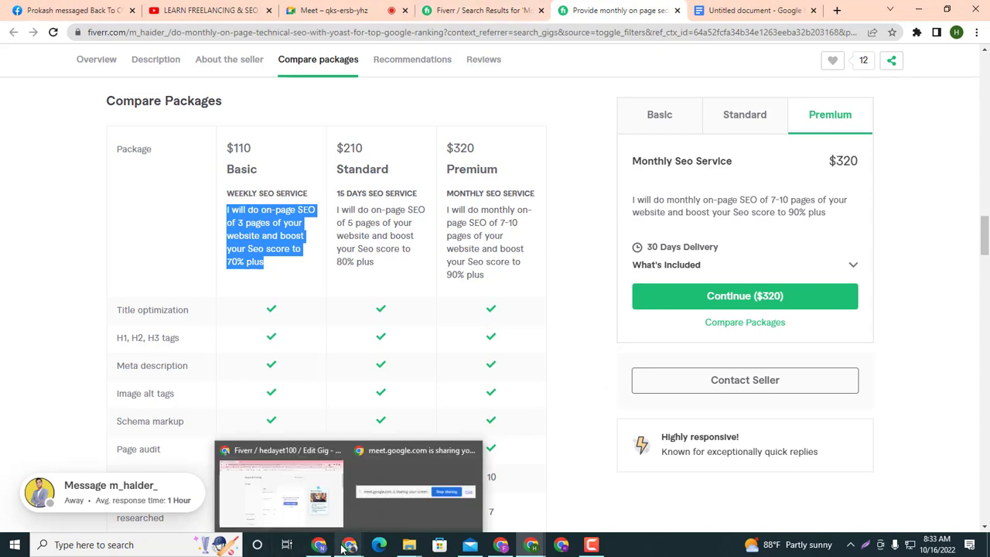
{"action": "left_click", "coordinate": [322, 516]}
{"action": "left_click", "coordinate": [365, 331]}
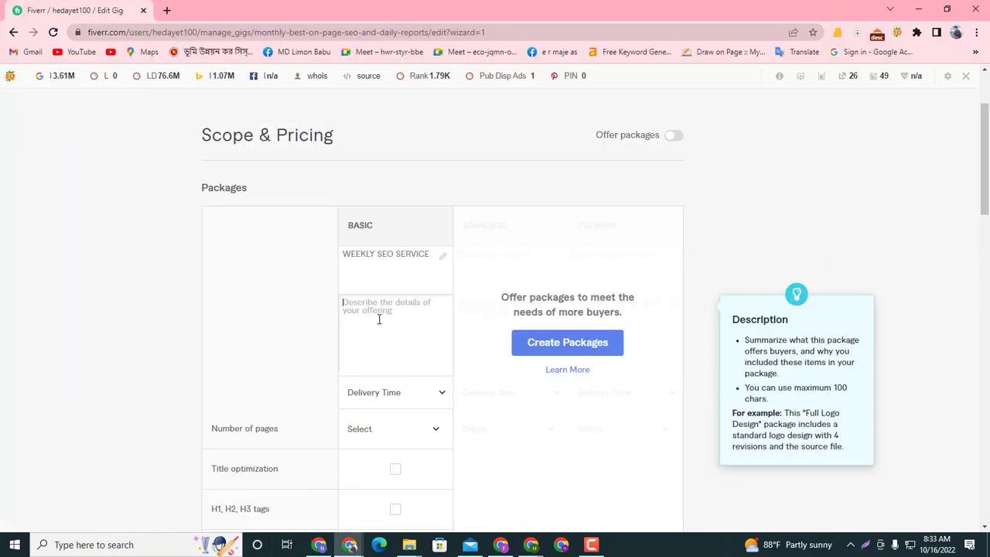
{"action": "key", "text": "ctrl+v"}
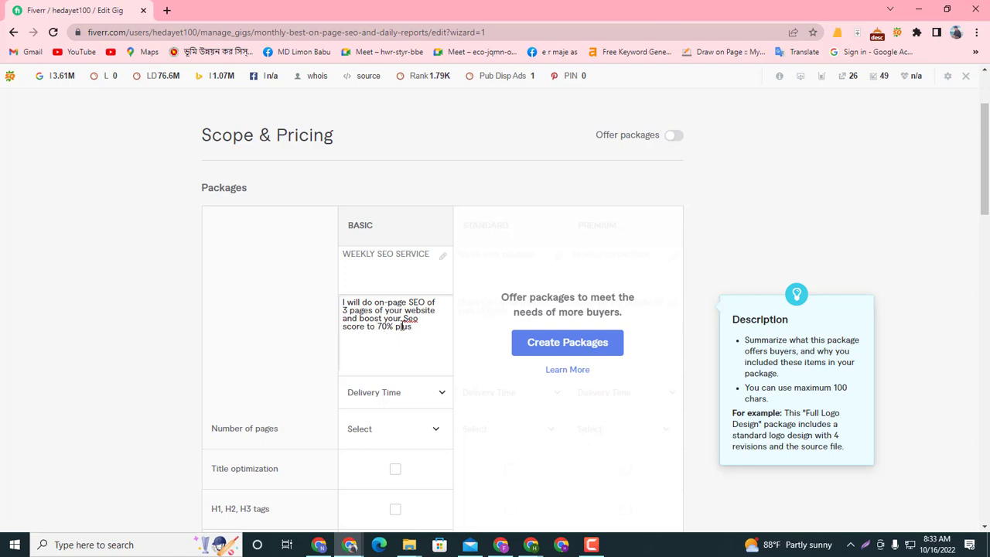
Edit the Basic package description to offer on-page SEO of 5 pages and an Seo score of "80% plus...".
{"action": "key", "text": "BackSpace"}
{"action": "type", "text": "8"}
{"action": "left_click", "coordinate": [574, 298]}
{"action": "key", "text": "BackSpace"}
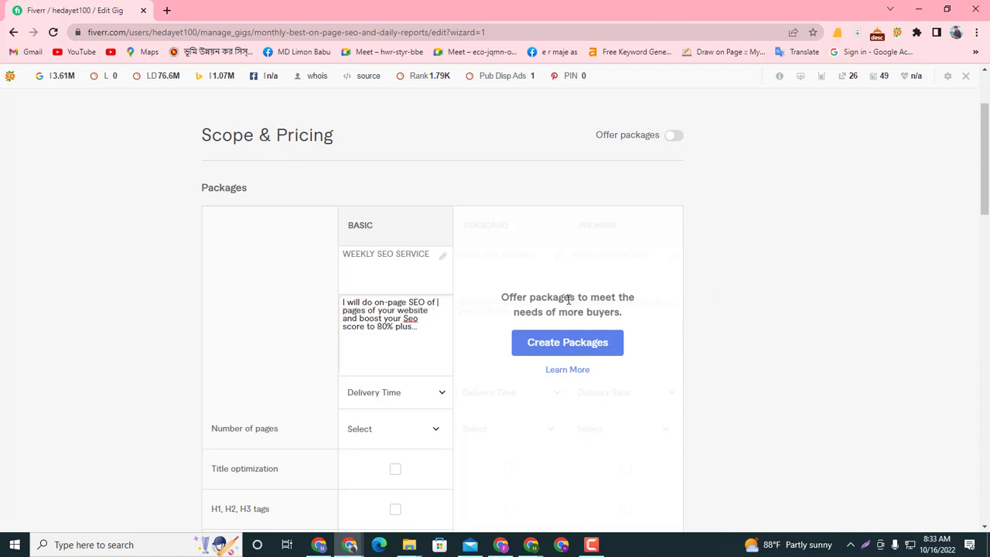
{"action": "type", "text": "5"}
Review the inclusions, delivery times and prices in the competing gig's Compare Packages table, and return to the gig being edited.
{"action": "mouse_move", "coordinate": [526, 546]}
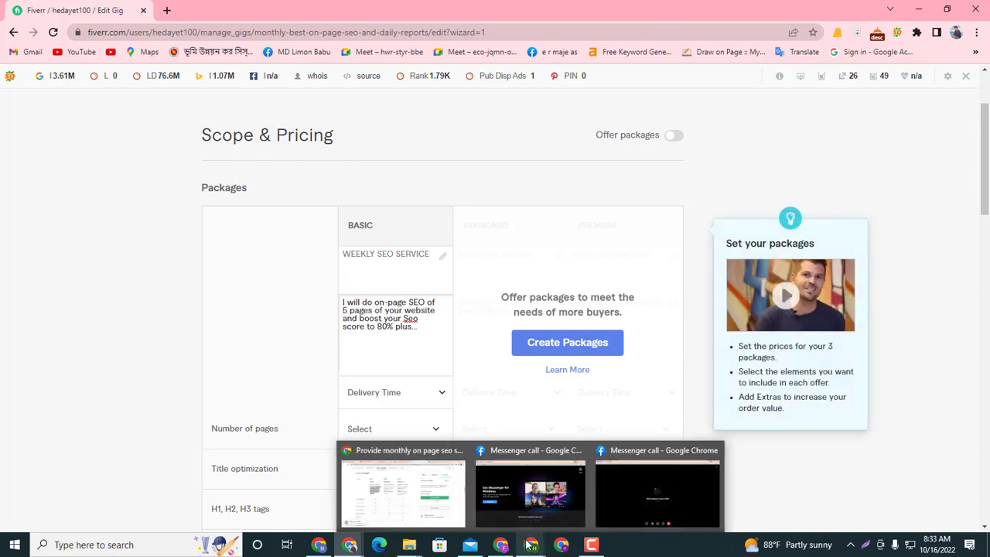
{"action": "left_click", "coordinate": [398, 487]}
{"action": "scroll", "coordinate": [384, 364], "scroll_direction": "down", "scroll_amount": 3}
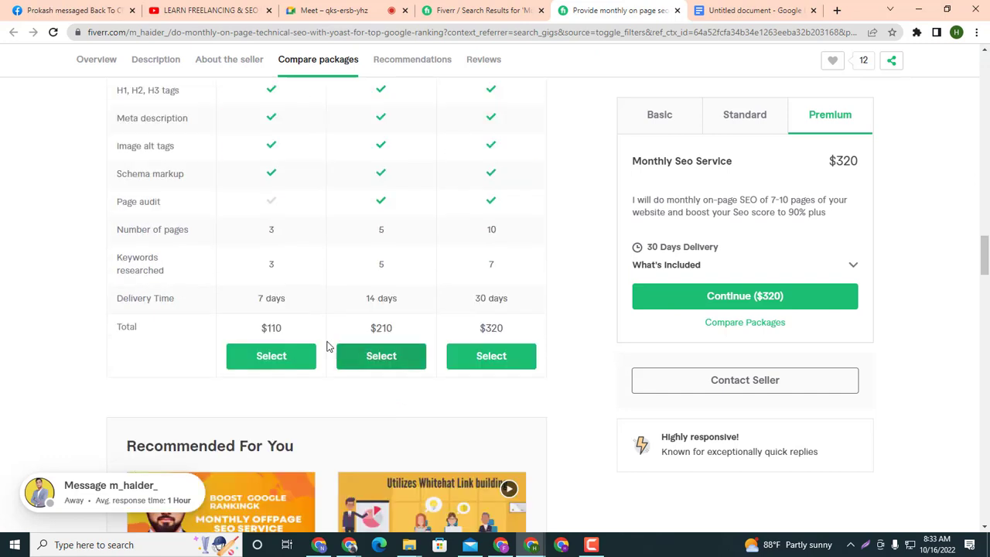
{"action": "scroll", "coordinate": [284, 334], "scroll_direction": "up", "scroll_amount": 1}
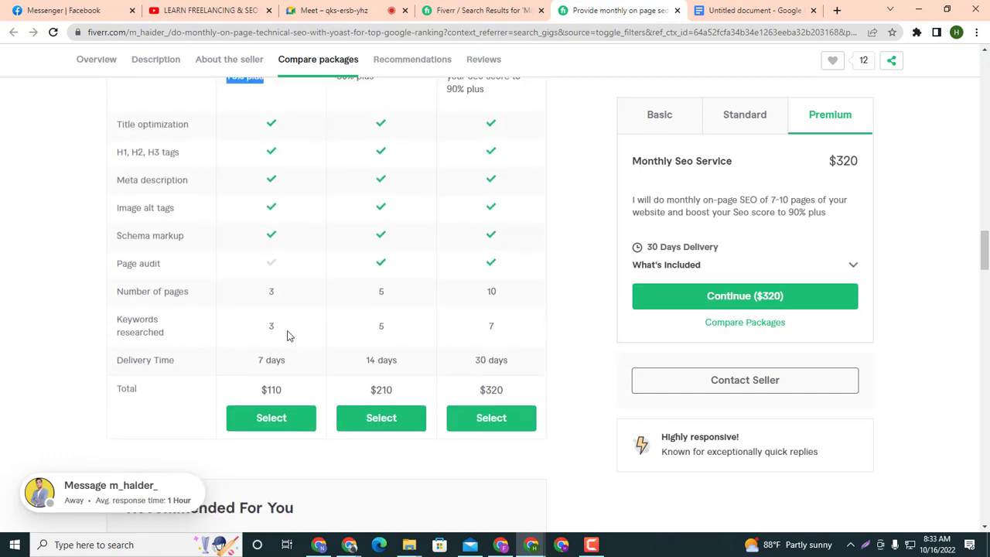
{"action": "scroll", "coordinate": [306, 363], "scroll_direction": "up", "scroll_amount": 2}
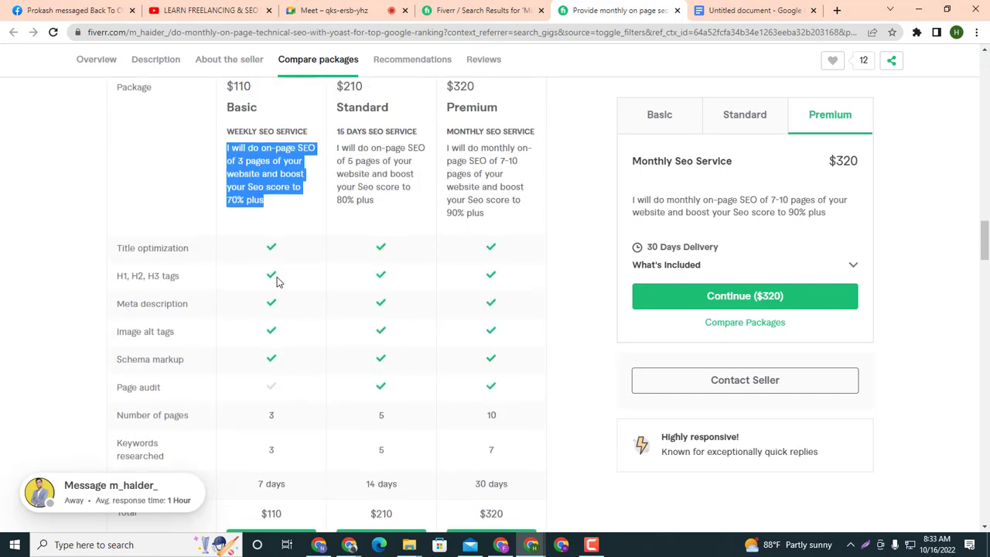
{"action": "scroll", "coordinate": [319, 386], "scroll_direction": "down", "scroll_amount": 3}
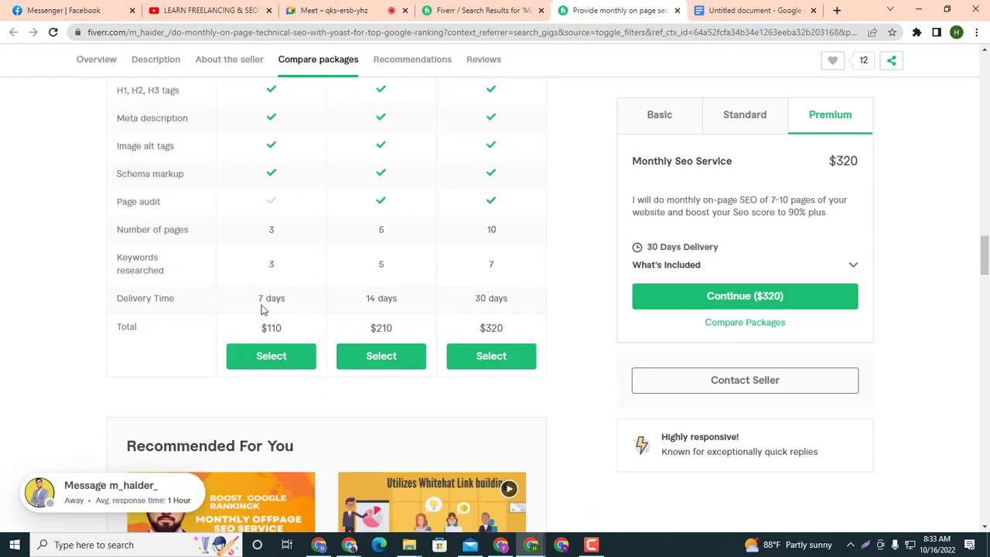
{"action": "scroll", "coordinate": [283, 331], "scroll_direction": "up", "scroll_amount": 4}
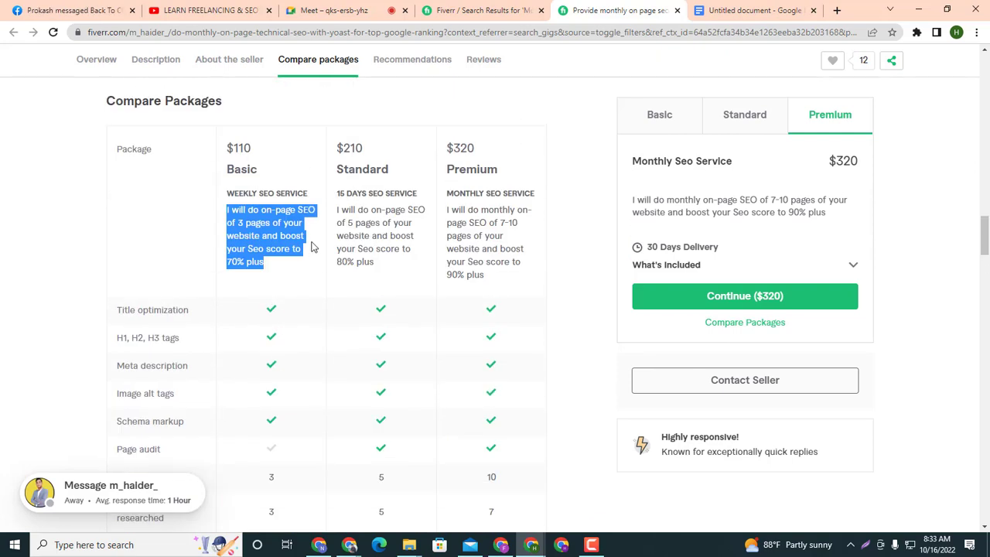
{"action": "left_click", "coordinate": [300, 166]}
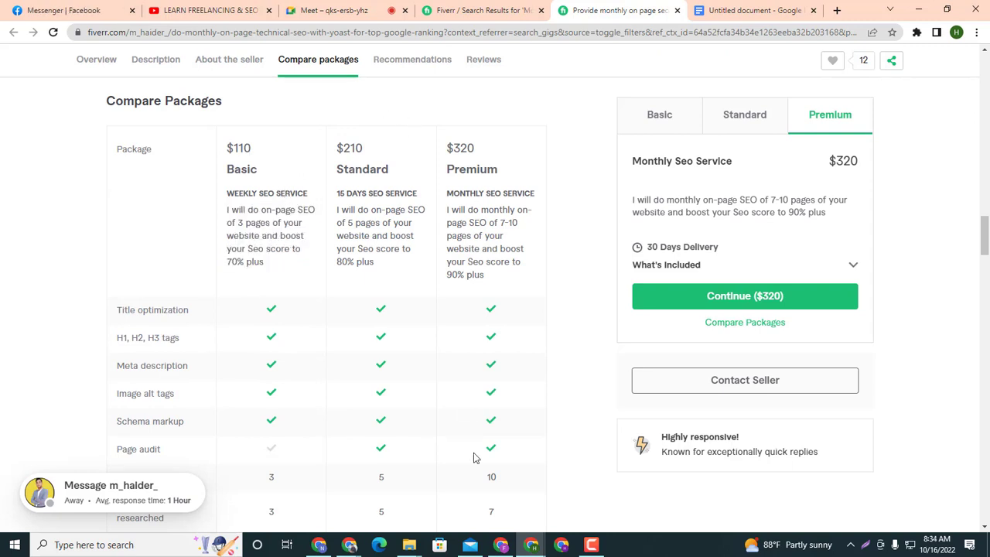
{"action": "mouse_move", "coordinate": [350, 545]}
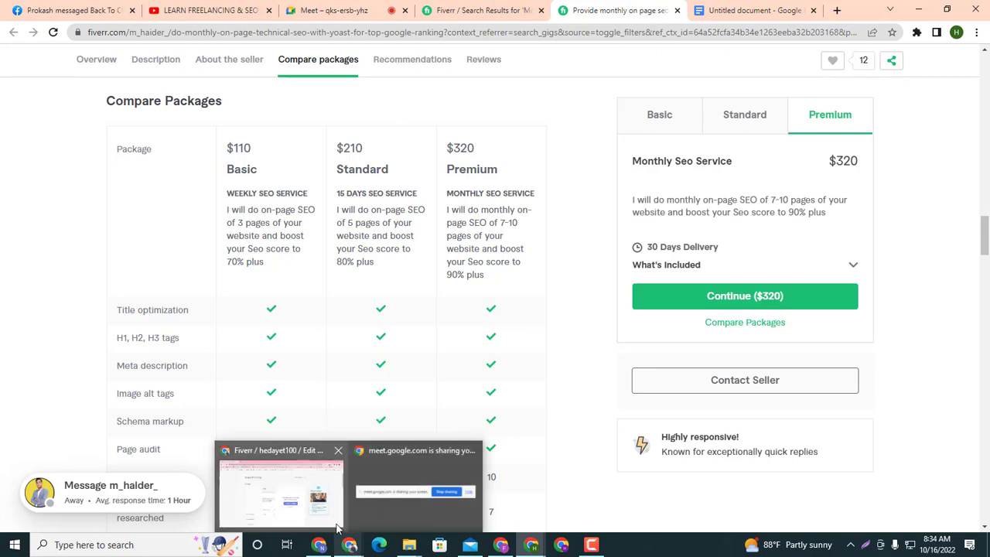
{"action": "left_click", "coordinate": [315, 494]}
Set the Basic package's delivery time to 3 days.
{"action": "mouse_move", "coordinate": [369, 401]}
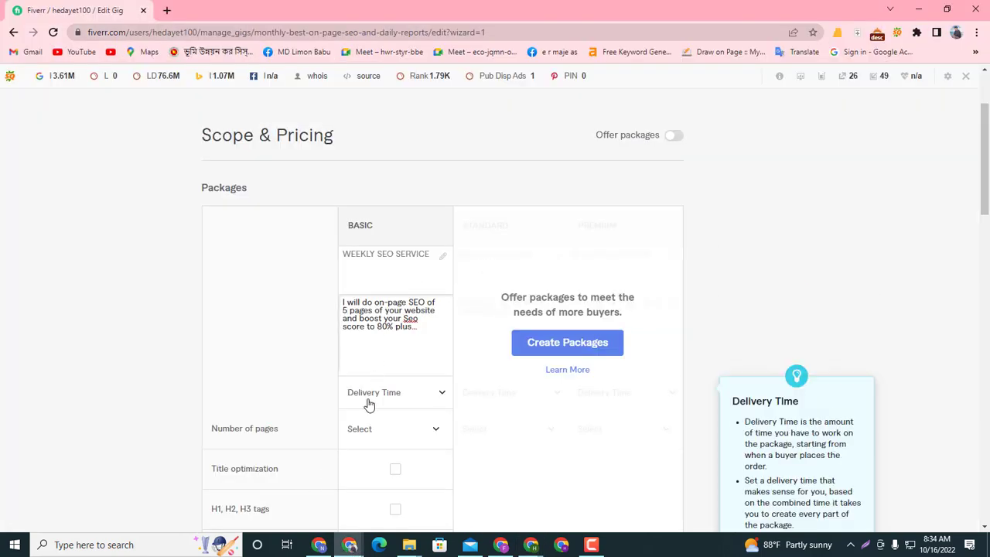
{"action": "left_click", "coordinate": [432, 405]}
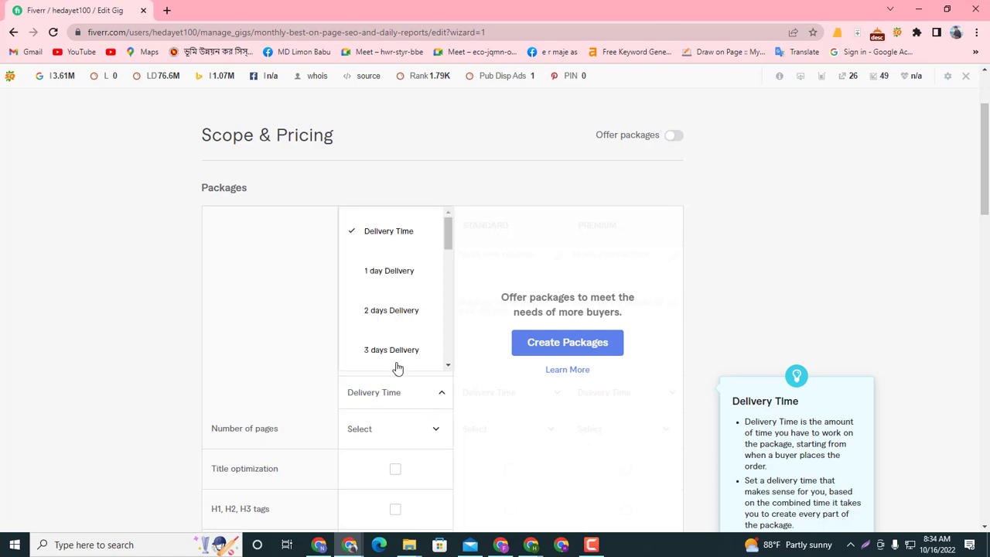
{"action": "scroll", "coordinate": [399, 364], "scroll_direction": "up", "scroll_amount": 2}
{"action": "scroll", "coordinate": [395, 337], "scroll_direction": "down", "scroll_amount": 3}
{"action": "scroll", "coordinate": [393, 283], "scroll_direction": "down", "scroll_amount": 5}
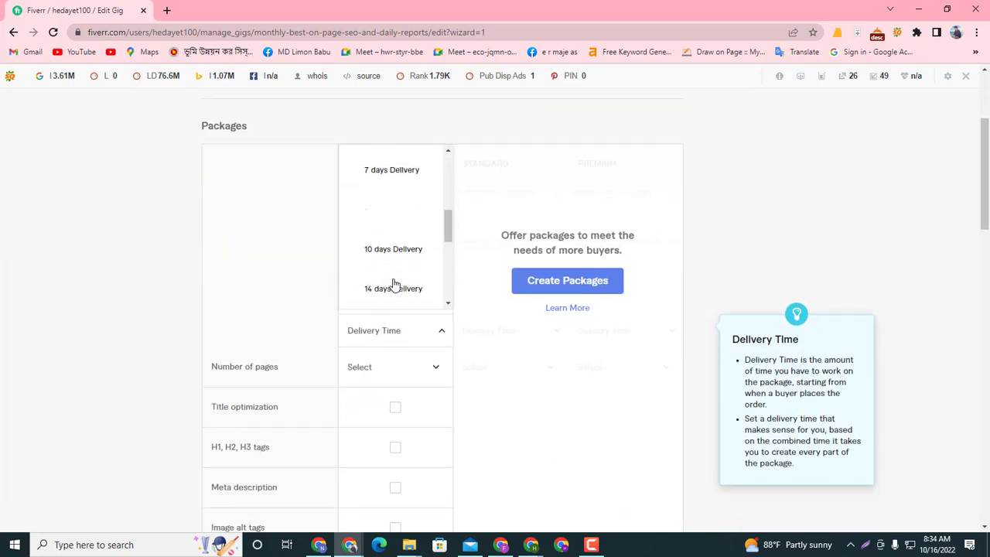
{"action": "scroll", "coordinate": [391, 297], "scroll_direction": "up", "scroll_amount": 7}
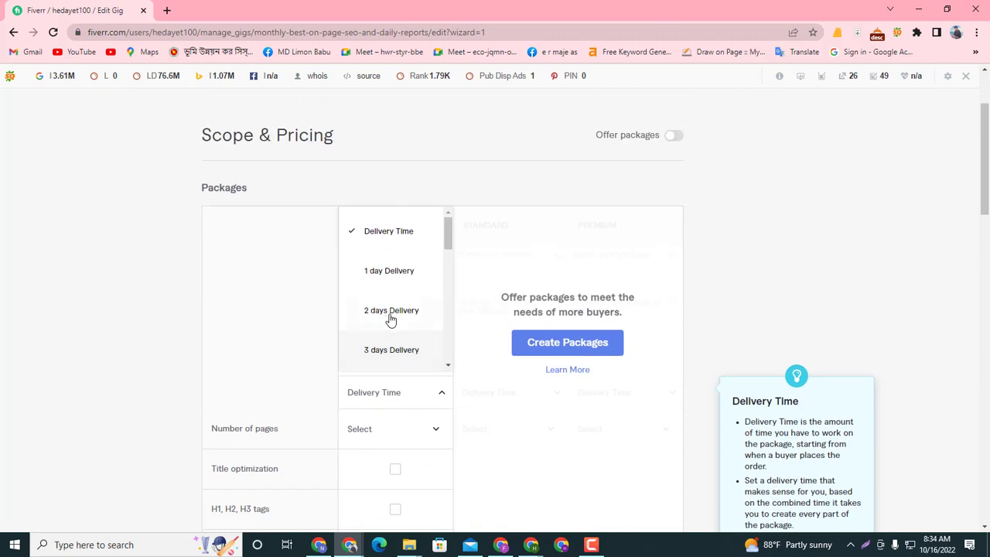
{"action": "scroll", "coordinate": [391, 329], "scroll_direction": "down", "scroll_amount": 1}
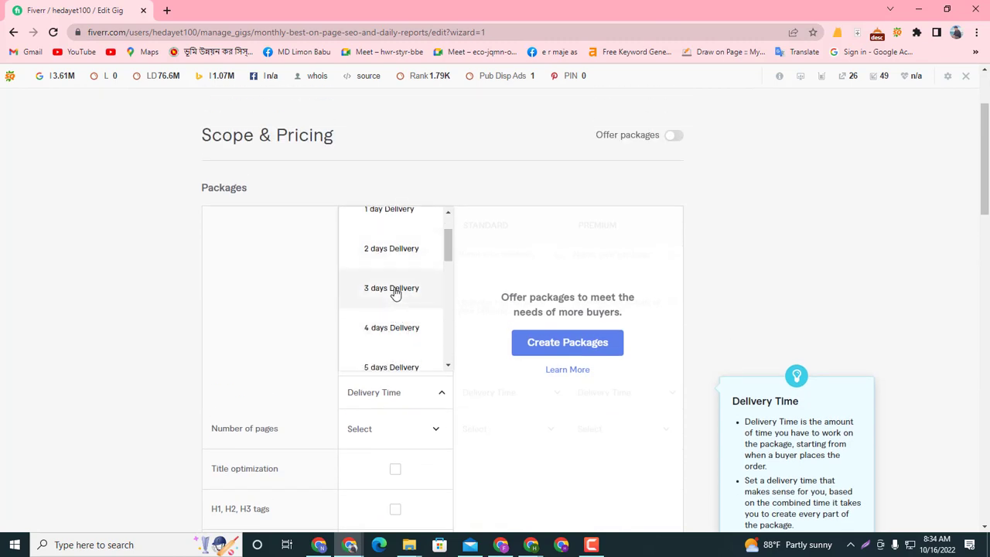
{"action": "left_click", "coordinate": [396, 297]}
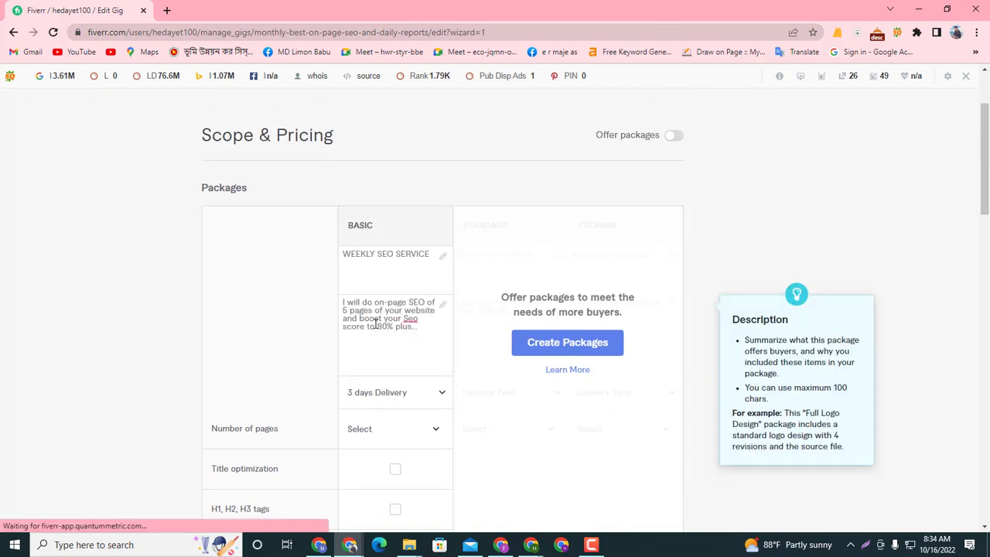
Set the Basic package's number of pages to 3 and its delivery time to 5 days.
{"action": "scroll", "coordinate": [397, 397], "scroll_direction": "down", "scroll_amount": 1}
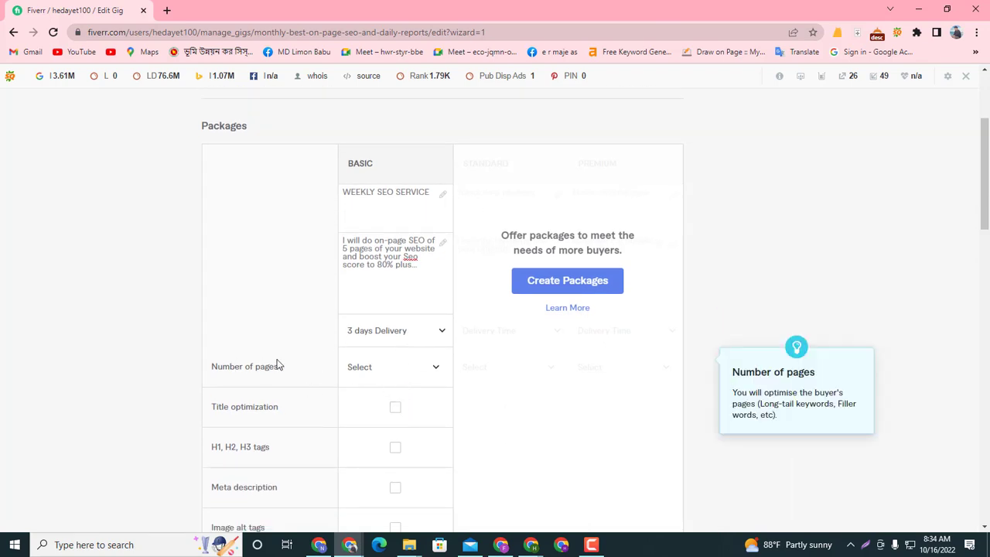
{"action": "left_click", "coordinate": [374, 378]}
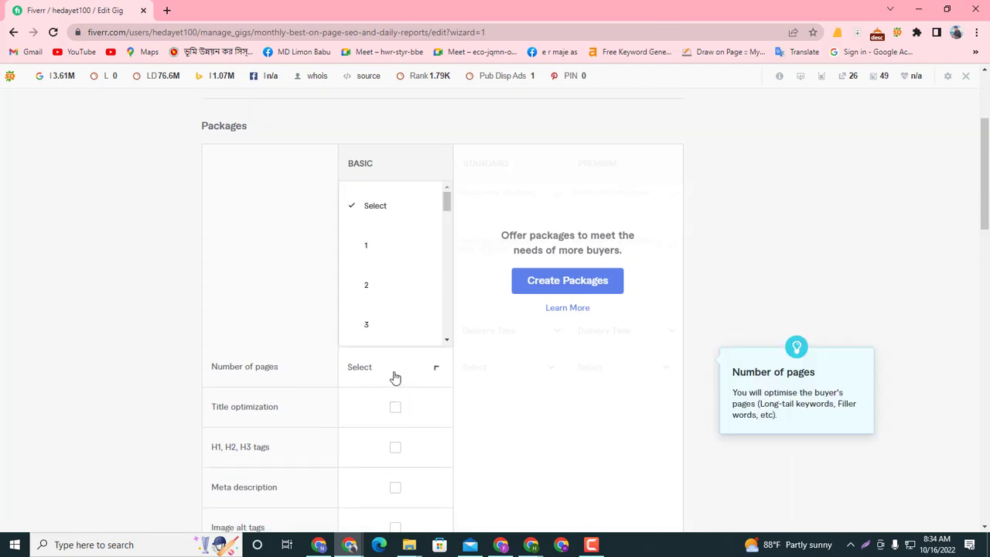
{"action": "left_click", "coordinate": [382, 326]}
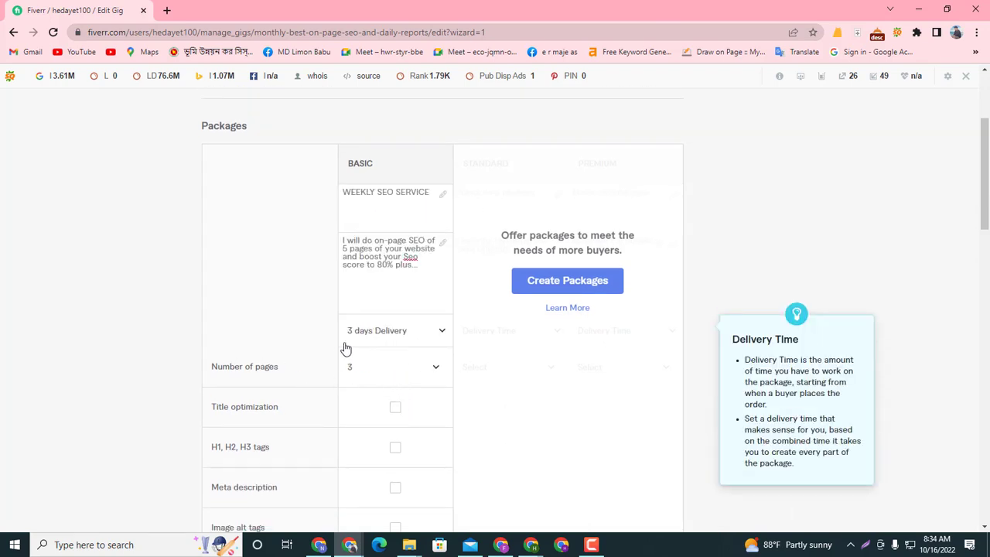
{"action": "left_click", "coordinate": [386, 343]}
{"action": "scroll", "coordinate": [388, 415], "scroll_direction": "down", "scroll_amount": 2}
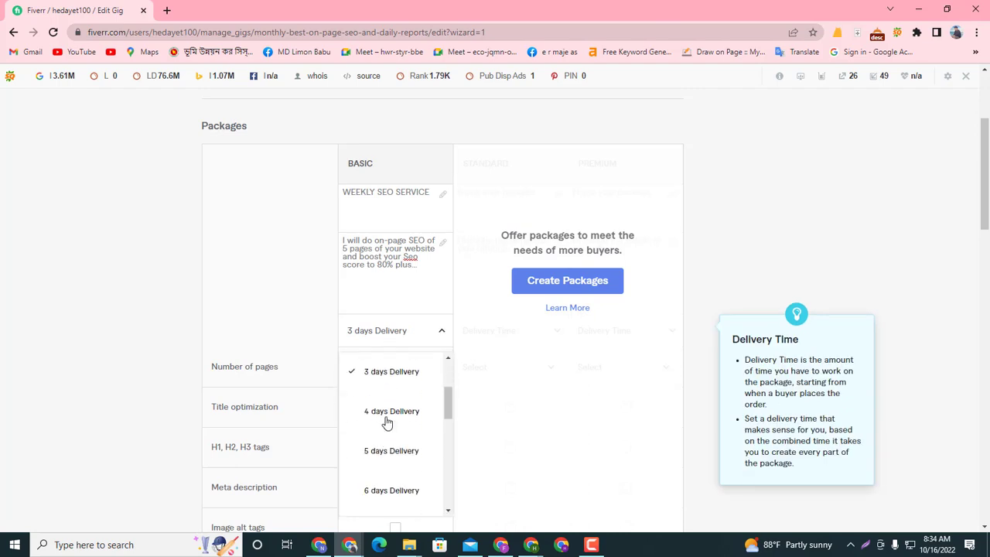
{"action": "left_click", "coordinate": [378, 452]}
Include title optimization, H1, H2, H3 tags, meta description, image alt tags and schema markup in the Basic package.
{"action": "scroll", "coordinate": [367, 373], "scroll_direction": "down", "scroll_amount": 1}
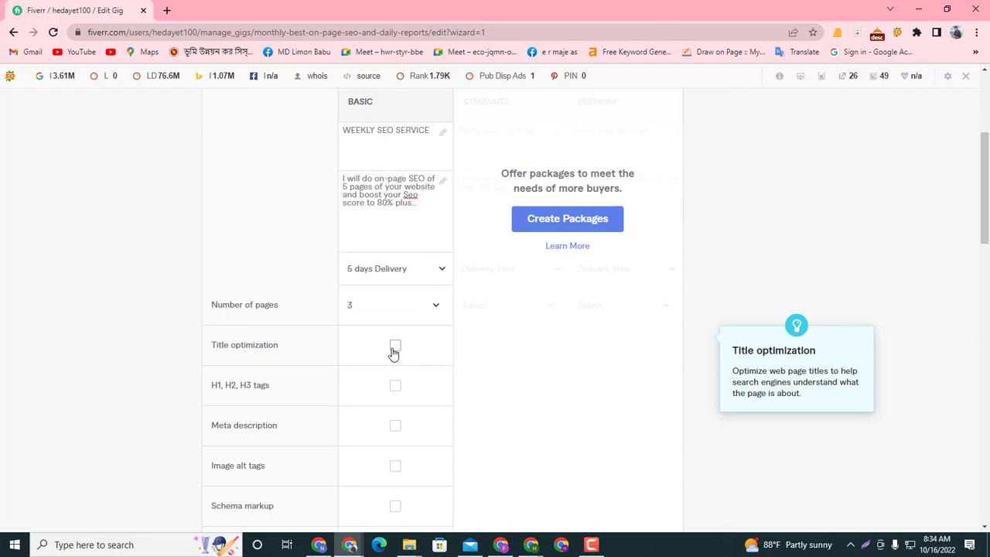
{"action": "left_click", "coordinate": [398, 354]}
{"action": "scroll", "coordinate": [363, 384], "scroll_direction": "down", "scroll_amount": 1}
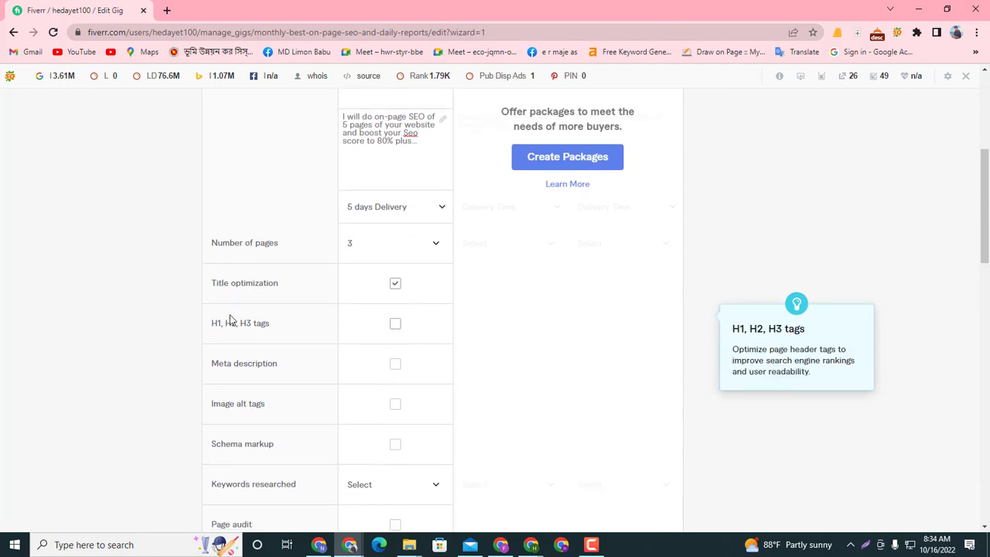
{"action": "left_click", "coordinate": [370, 338]}
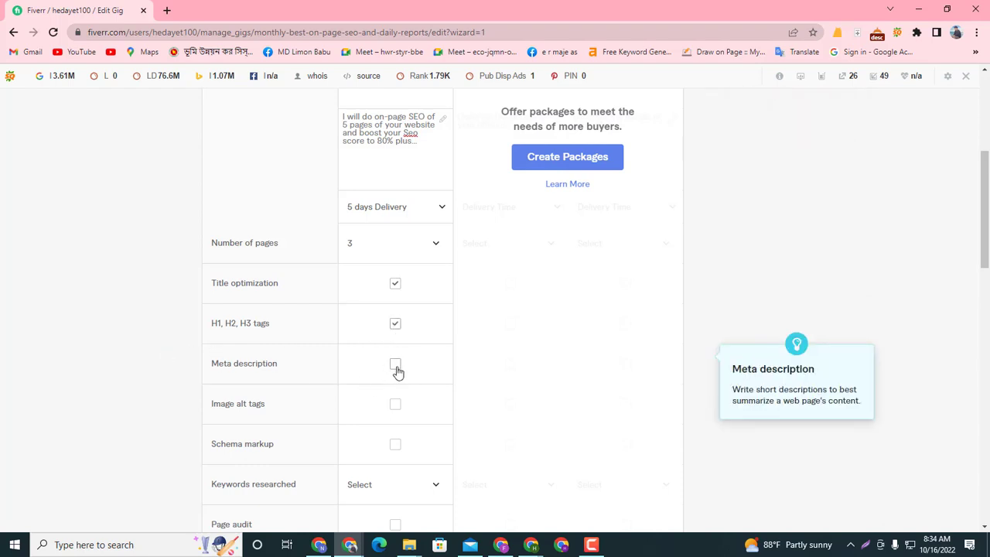
{"action": "left_click", "coordinate": [395, 364]}
{"action": "scroll", "coordinate": [356, 379], "scroll_direction": "down", "scroll_amount": 1}
{"action": "left_click", "coordinate": [395, 342]}
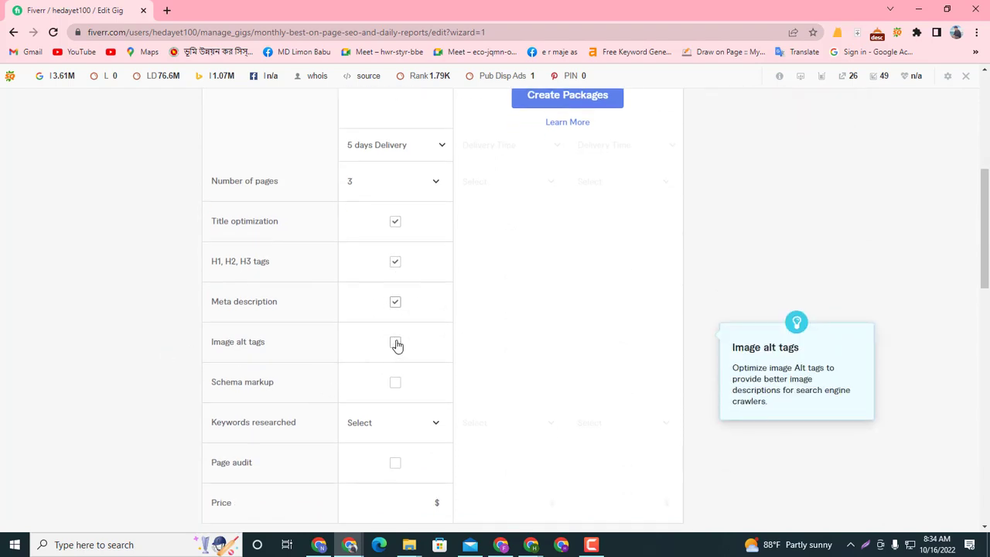
{"action": "left_click", "coordinate": [396, 386]}
{"action": "scroll", "coordinate": [387, 394], "scroll_direction": "down", "scroll_amount": 1}
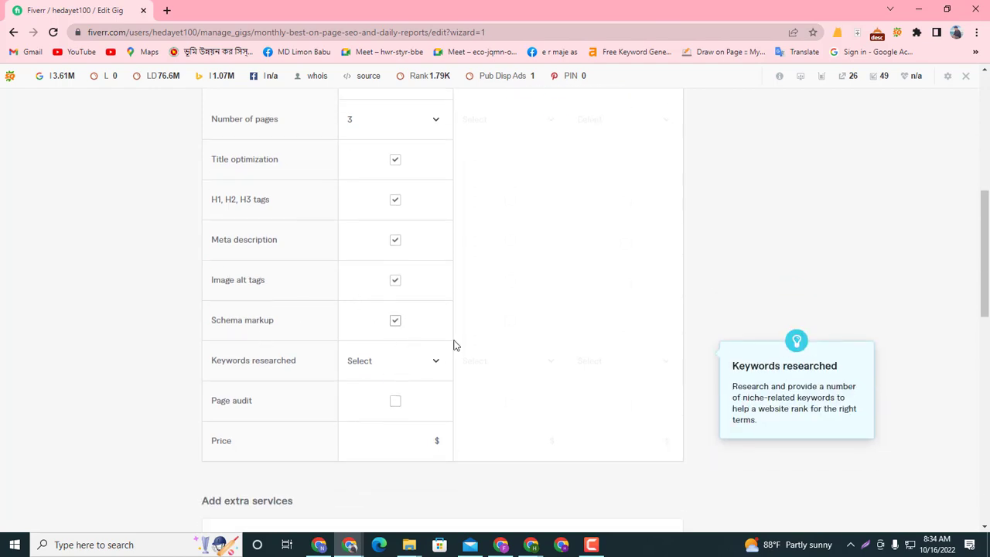
Set the number of keywords researched in the Basic package to 3.
{"action": "left_click", "coordinate": [412, 369]}
{"action": "scroll", "coordinate": [407, 310], "scroll_direction": "down", "scroll_amount": 1}
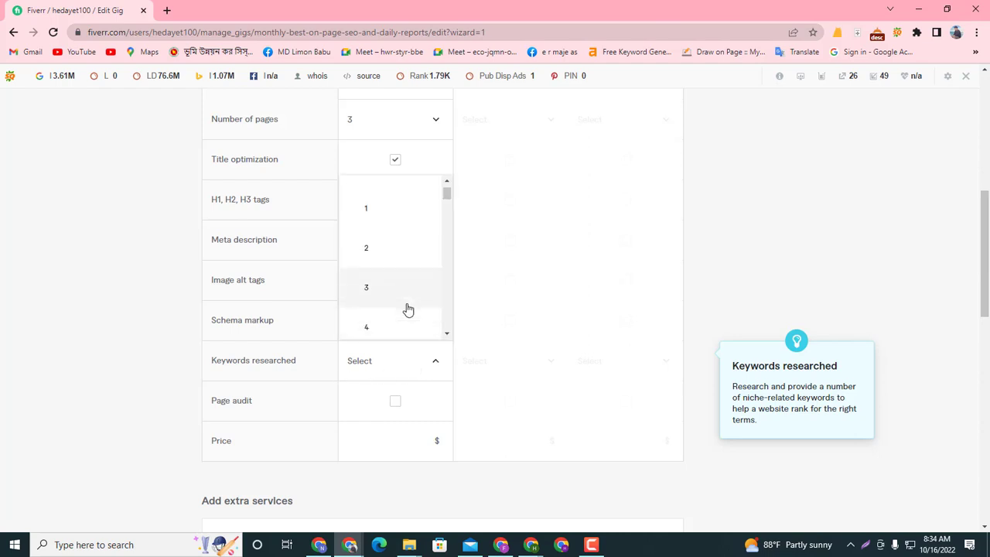
{"action": "left_click", "coordinate": [408, 261]}
{"action": "scroll", "coordinate": [376, 351], "scroll_direction": "down", "scroll_amount": 2}
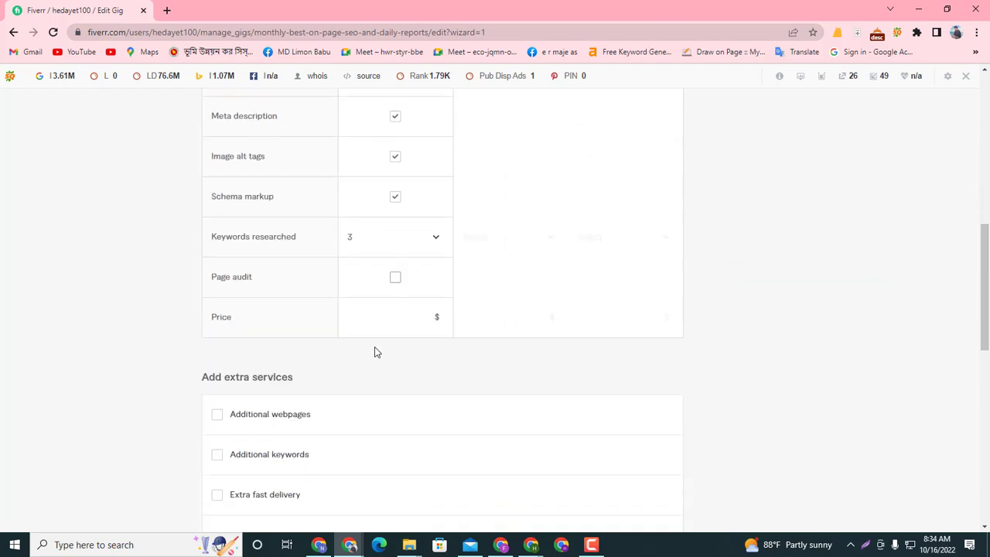
Include the page audit in the Basic package and set its price to $50.
{"action": "left_click", "coordinate": [394, 278]}
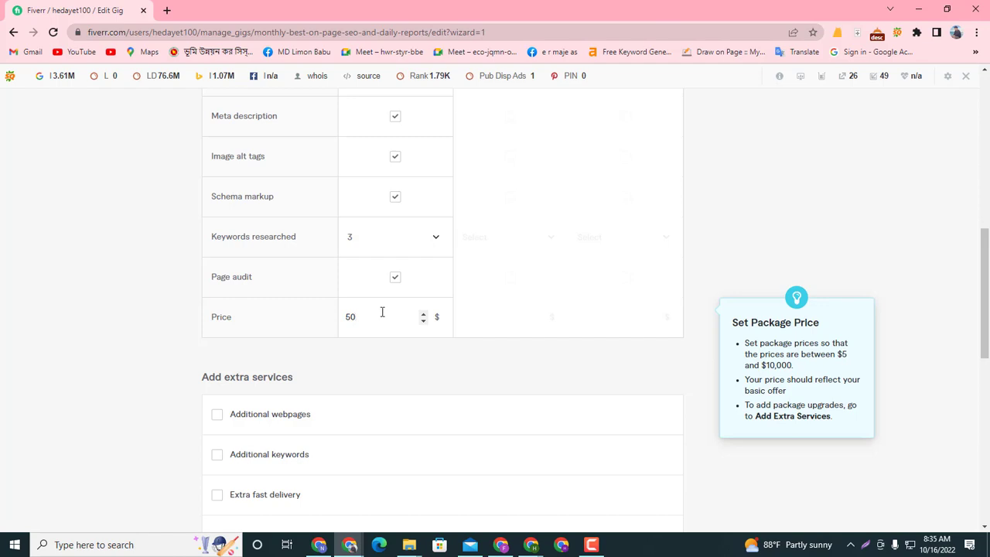
{"action": "left_click", "coordinate": [733, 320]}
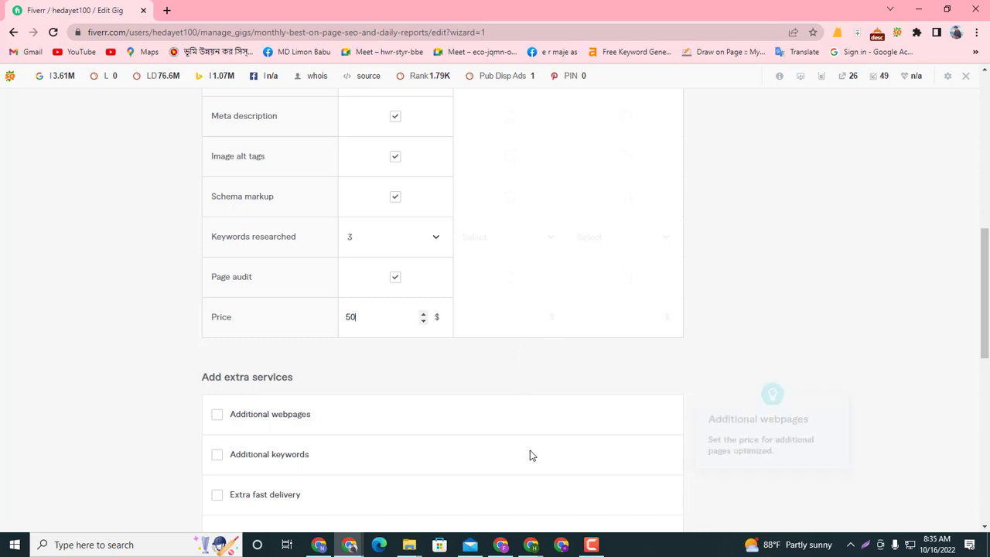
{"action": "left_click", "coordinate": [591, 544]}
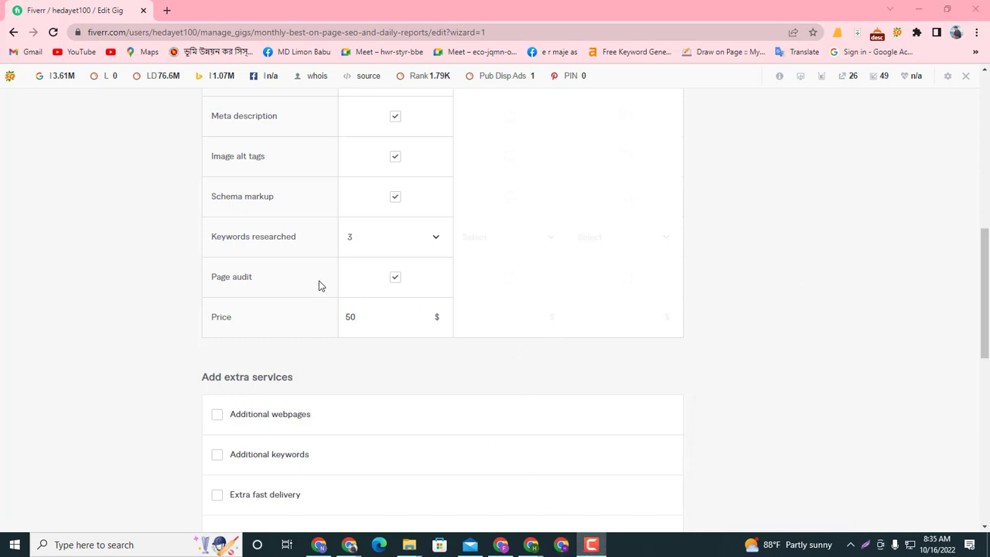
Enable the Standard and Premium packages alongside the Basic one.
{"action": "scroll", "coordinate": [378, 372], "scroll_direction": "down", "scroll_amount": 1}
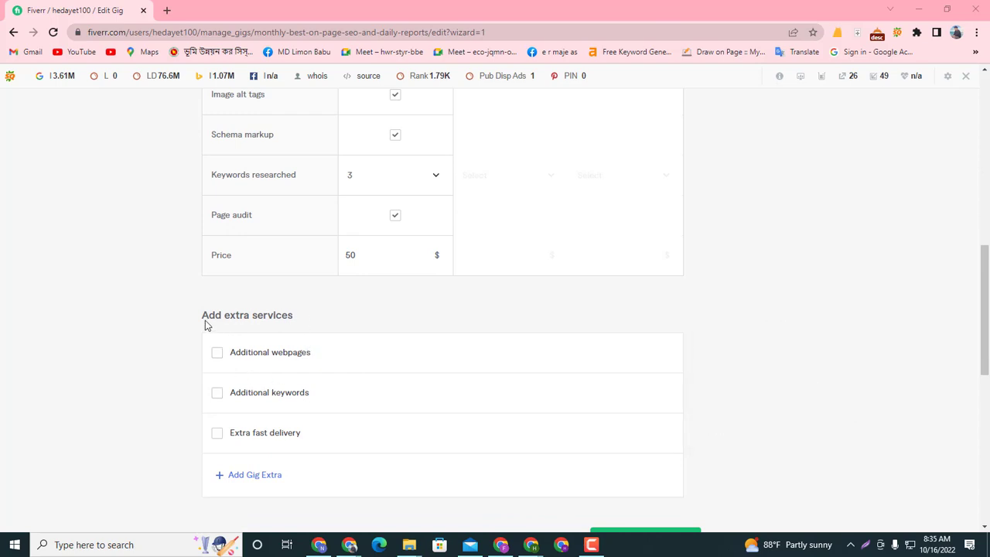
{"action": "left_click_drag", "start_coordinate": [205, 321], "coordinate": [382, 332]}
{"action": "left_click", "coordinate": [410, 293]}
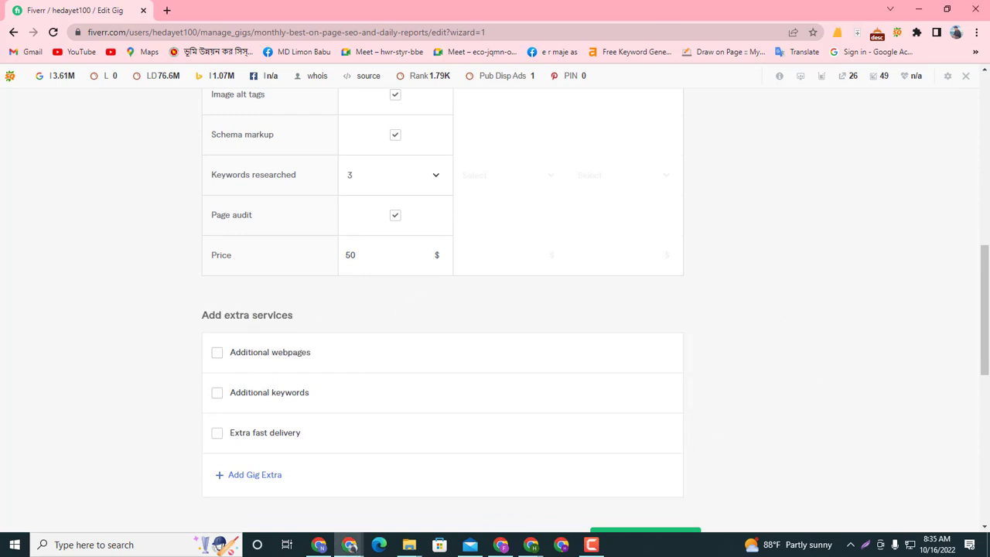
{"action": "scroll", "coordinate": [345, 441], "scroll_direction": "down", "scroll_amount": 3}
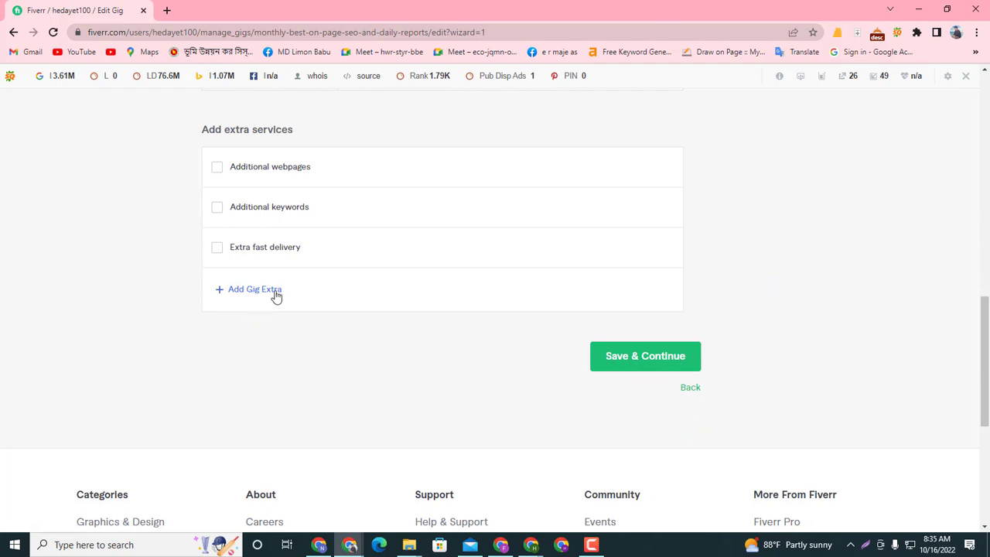
{"action": "scroll", "coordinate": [462, 308], "scroll_direction": "up", "scroll_amount": 8}
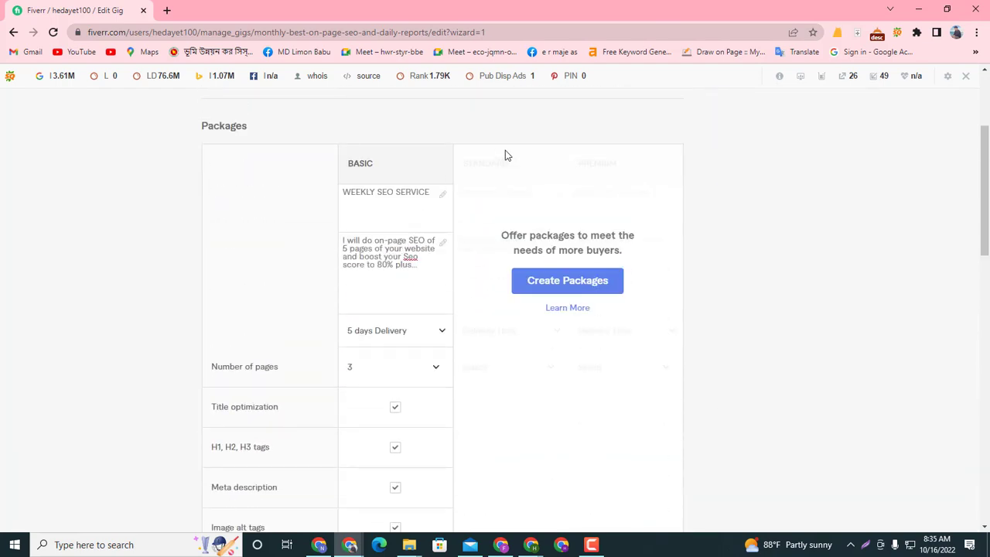
{"action": "left_click", "coordinate": [567, 283]}
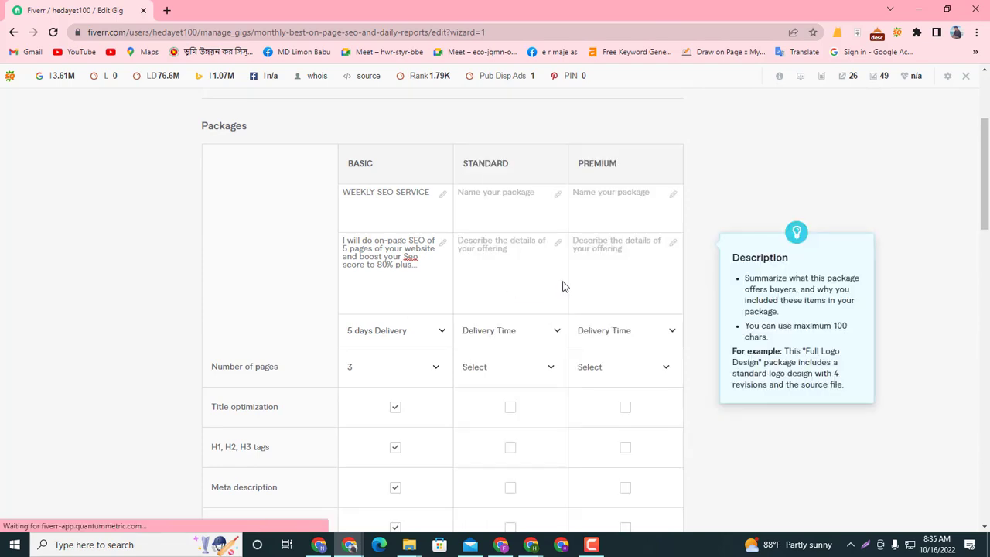
Copy the Basic package's name, WEEKLY SEO SERVICE, into the Standard package's name.
{"action": "left_click", "coordinate": [493, 198]}
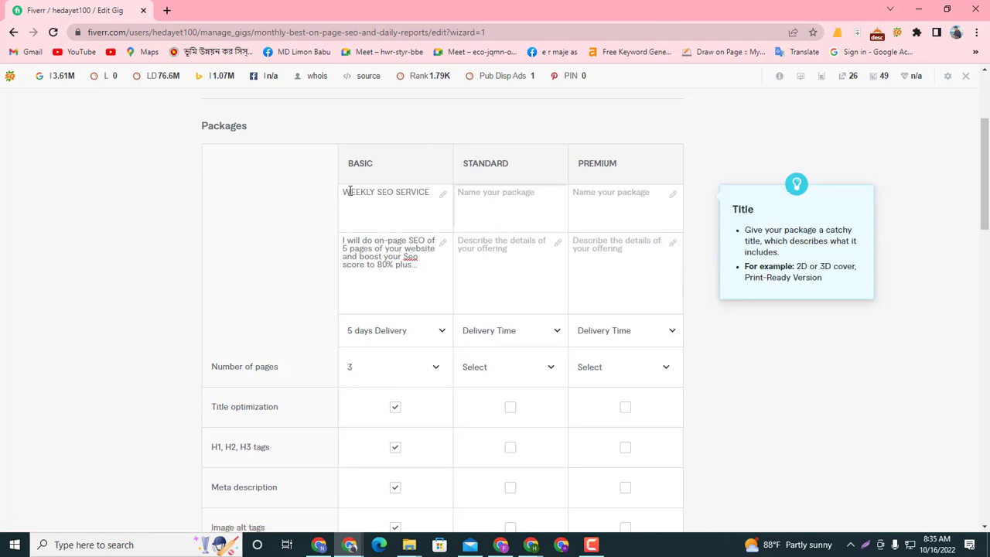
{"action": "left_click_drag", "start_coordinate": [345, 190], "coordinate": [428, 195]}
{"action": "key", "text": "ctrl+c"}
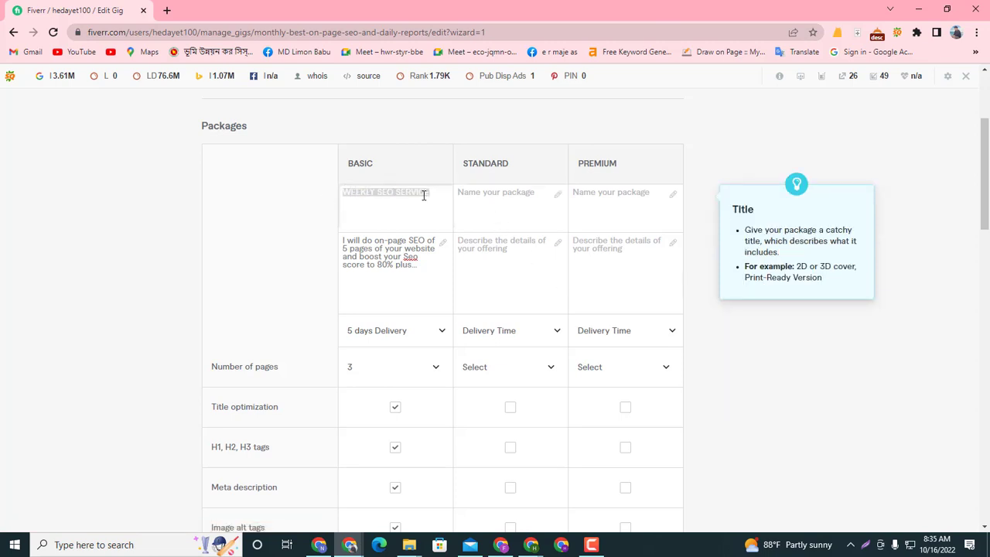
{"action": "left_click", "coordinate": [490, 192]}
{"action": "key", "text": "ctrl+v"}
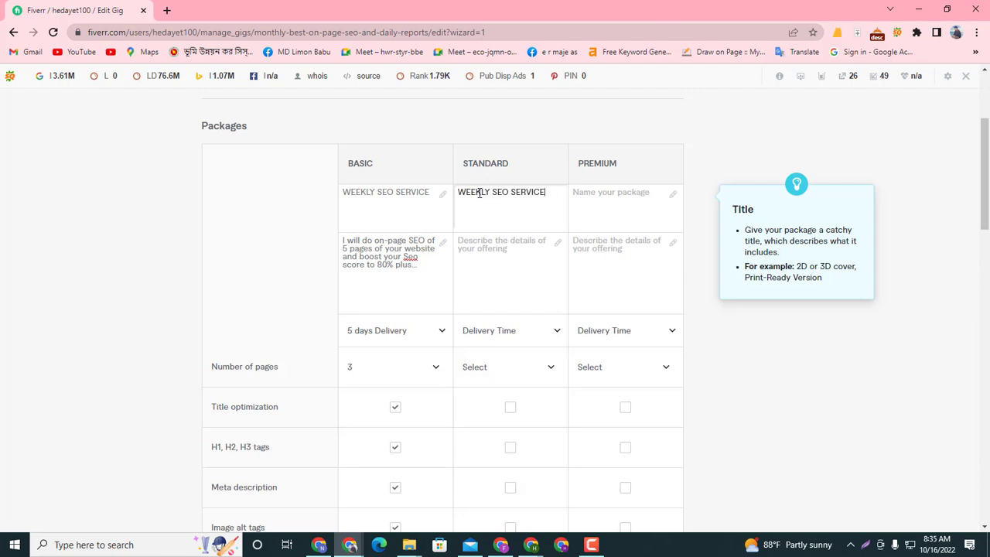
Change the Standard package's name to MONTHLY SEO SERVICE.
{"action": "left_click_drag", "start_coordinate": [488, 194], "coordinate": [427, 194]}
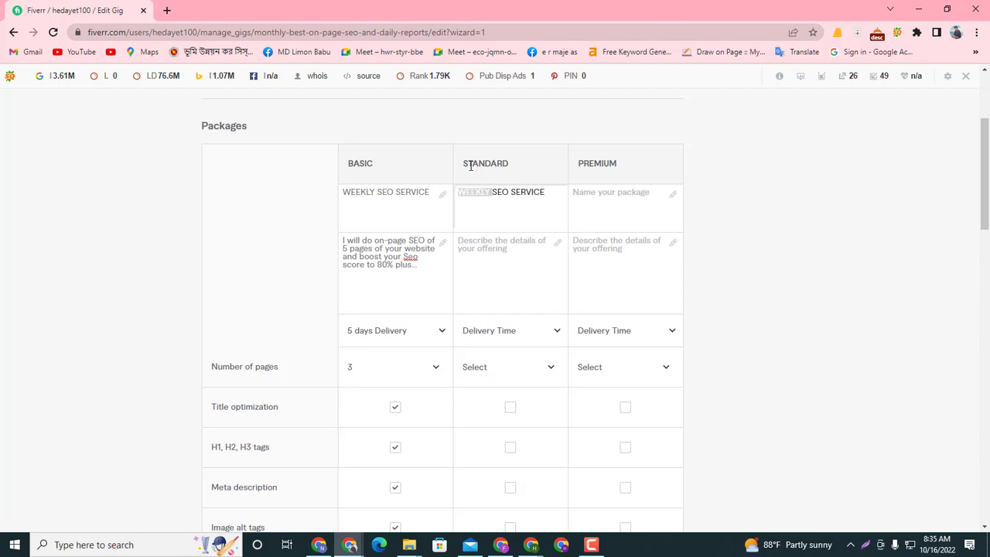
{"action": "key", "text": "BackSpace"}
{"action": "type", "text": "MO"}
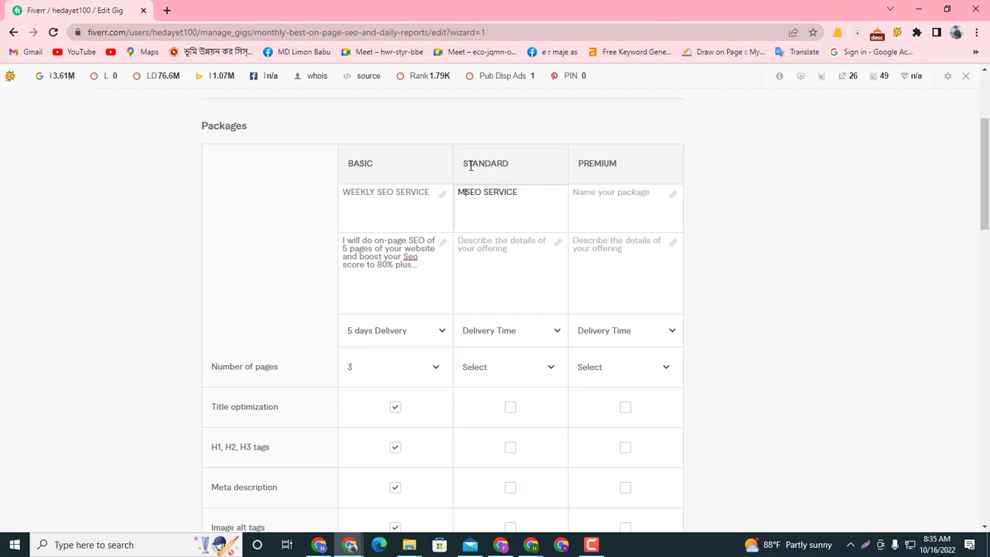
{"action": "type", "text": "NTHLY"}
{"action": "left_click", "coordinate": [597, 197]}
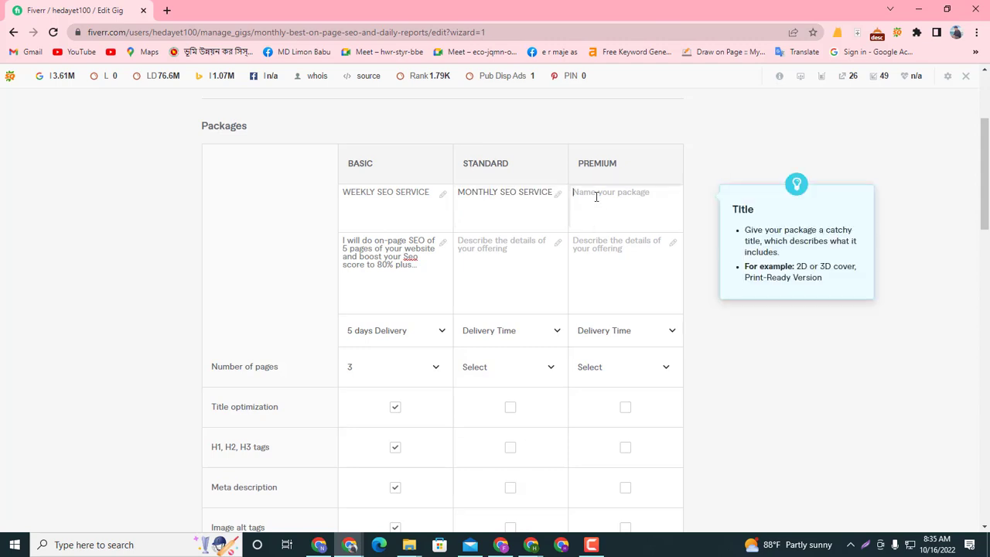
Rename the Standard package as 15 DAYS SEO SERVICE.
{"action": "double_click", "coordinate": [490, 197]}
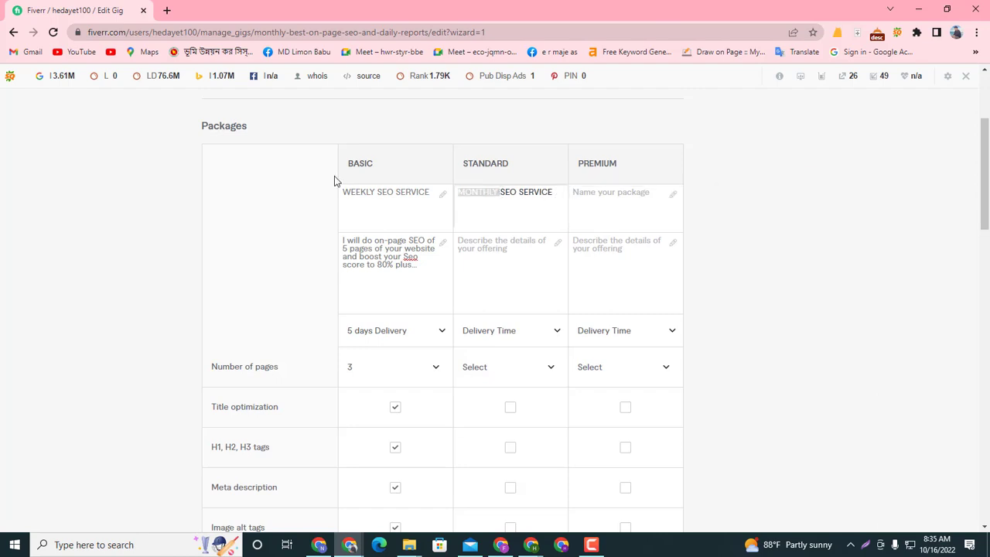
{"action": "key", "text": "BackSpace"}
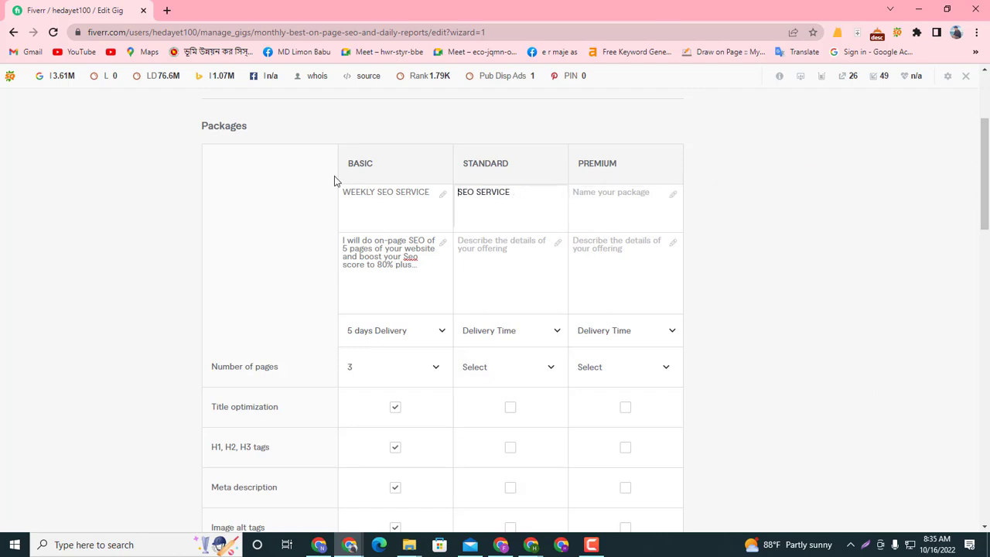
{"action": "type", "text": "15 DAYS"}
{"action": "mouse_move", "coordinate": [424, 268]}
{"action": "left_click", "coordinate": [591, 198]}
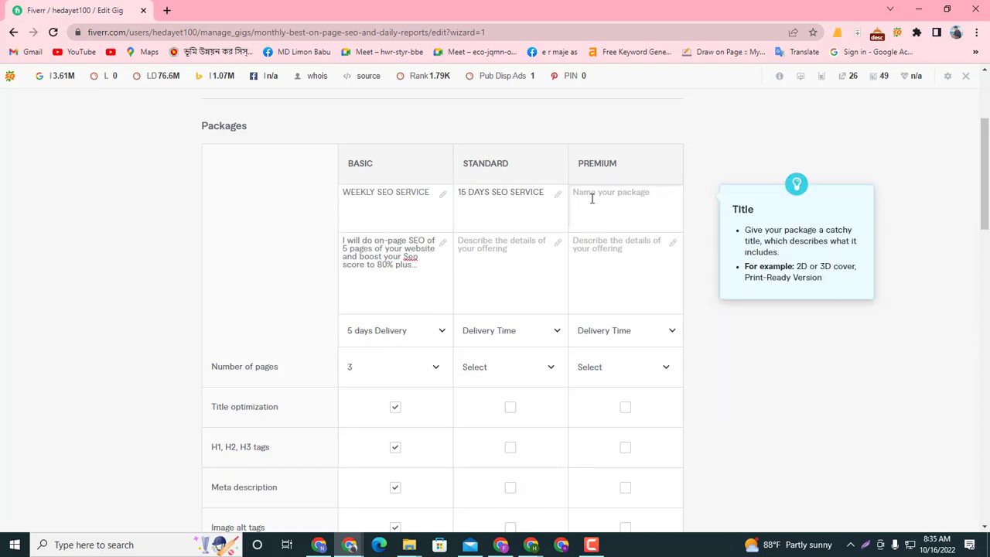
Copy the Basic package's description into the Standard package and change its page count to 15 pages.
{"action": "left_click", "coordinate": [496, 253]}
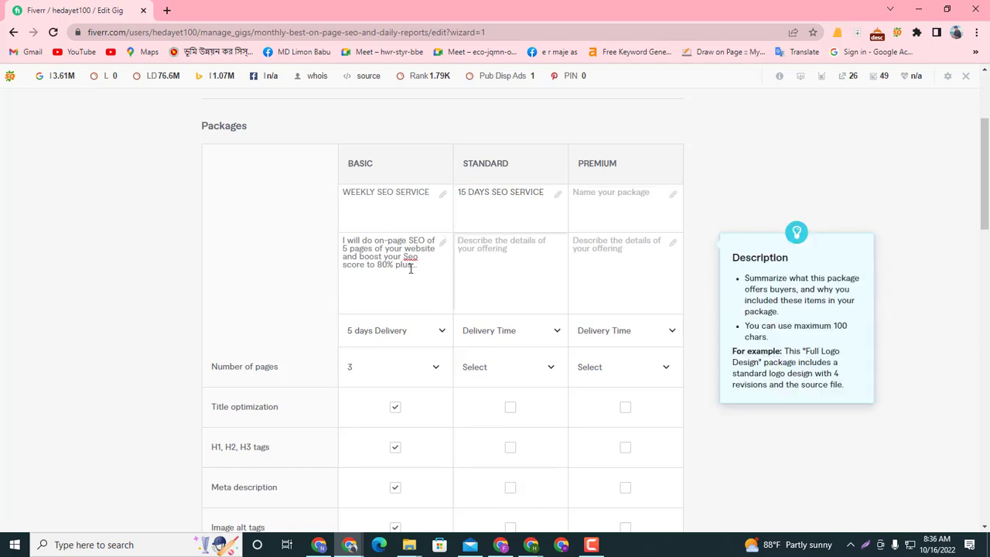
{"action": "left_click_drag", "start_coordinate": [418, 267], "coordinate": [342, 219]}
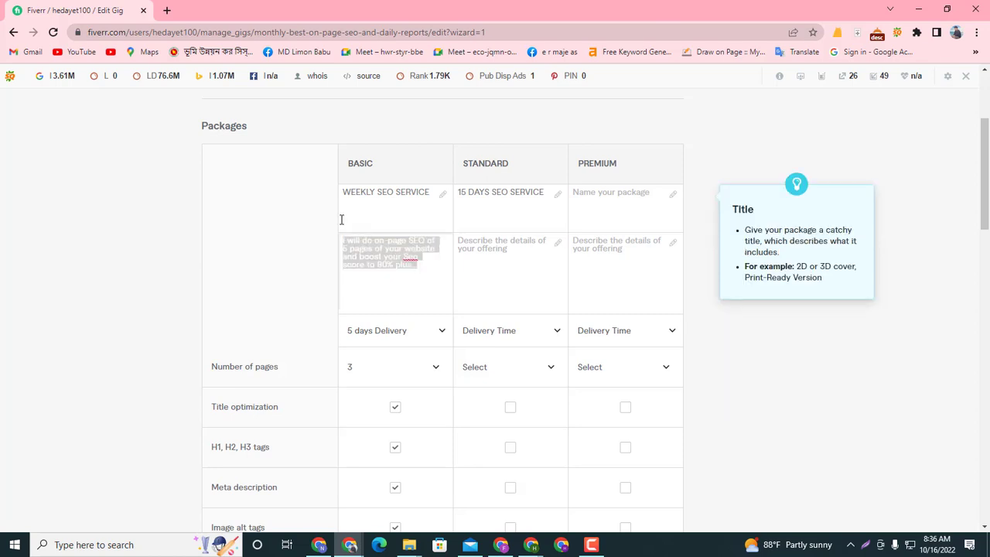
{"action": "left_click", "coordinate": [490, 240]}
{"action": "type", "text": "I will do on-page SEO of 5 pages of your website and boost your Seo score to 80% plus..."}
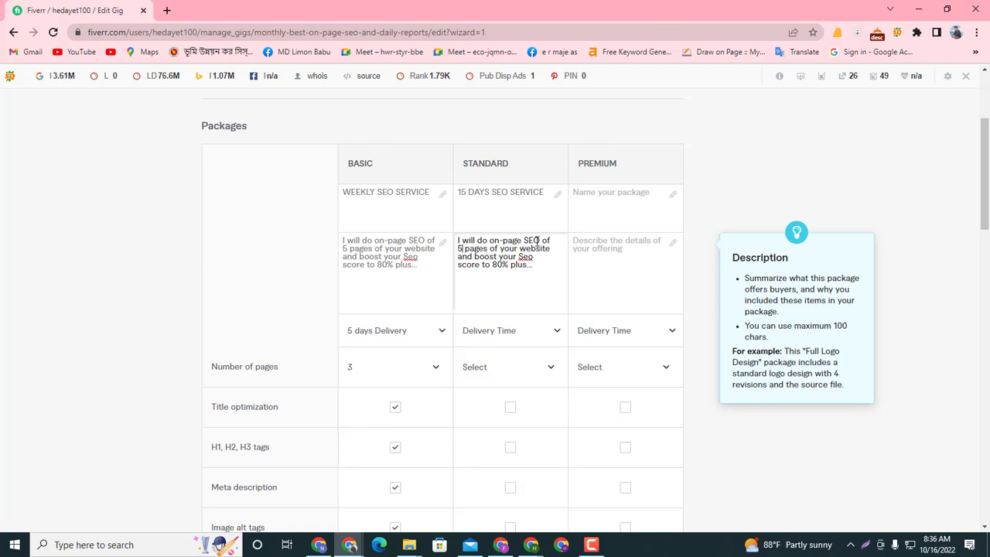
{"action": "key", "text": "BackSpace"}
{"action": "type", "text": "15"}
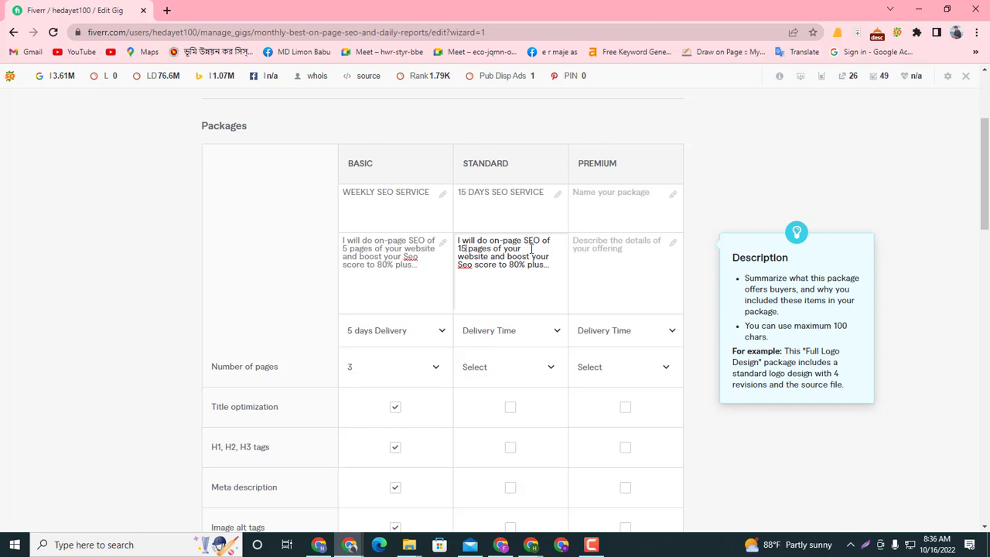
Set the Standard package's delivery time to 10 days and its number of pages to 10.
{"action": "left_click", "coordinate": [533, 333]}
{"action": "scroll", "coordinate": [511, 464], "scroll_direction": "down", "scroll_amount": 2}
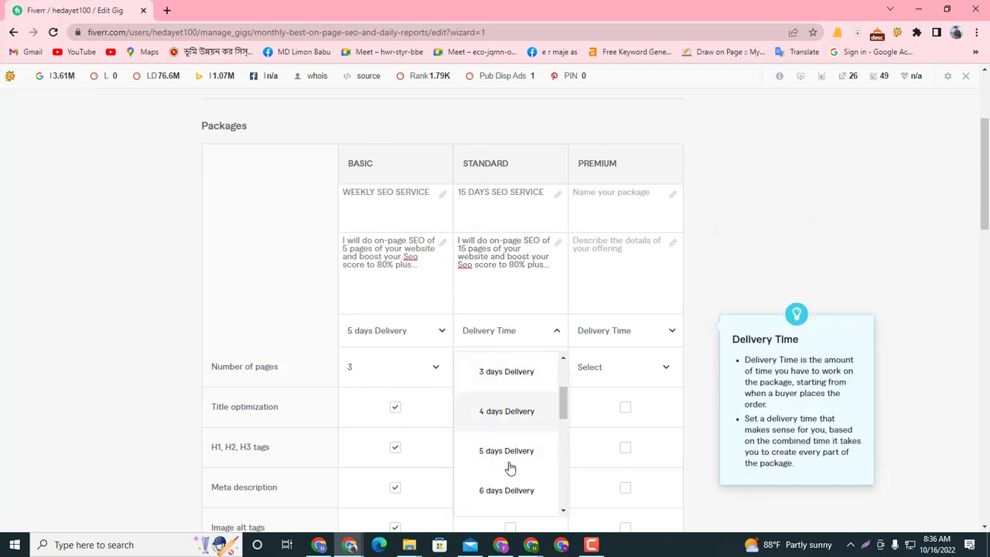
{"action": "scroll", "coordinate": [510, 468], "scroll_direction": "down", "scroll_amount": 5}
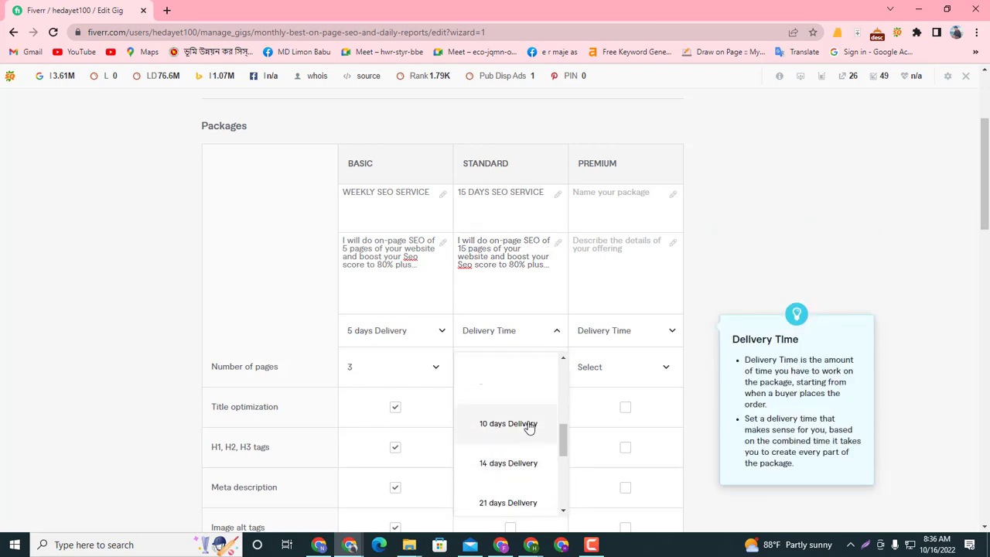
{"action": "left_click", "coordinate": [529, 426]}
{"action": "scroll", "coordinate": [515, 309], "scroll_direction": "down", "scroll_amount": 2}
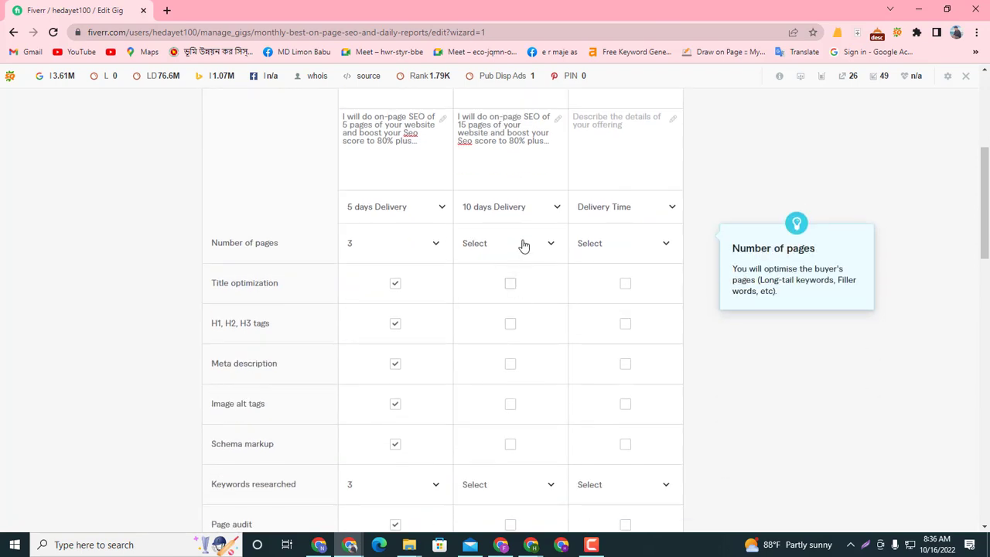
{"action": "left_click", "coordinate": [522, 255]}
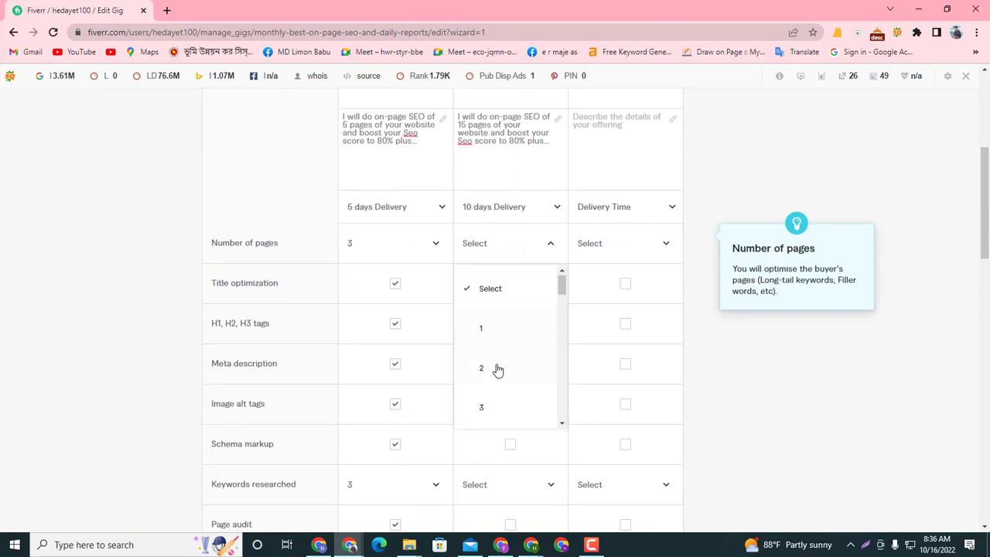
{"action": "scroll", "coordinate": [497, 369], "scroll_direction": "down", "scroll_amount": 4}
{"action": "scroll", "coordinate": [508, 309], "scroll_direction": "down", "scroll_amount": 1}
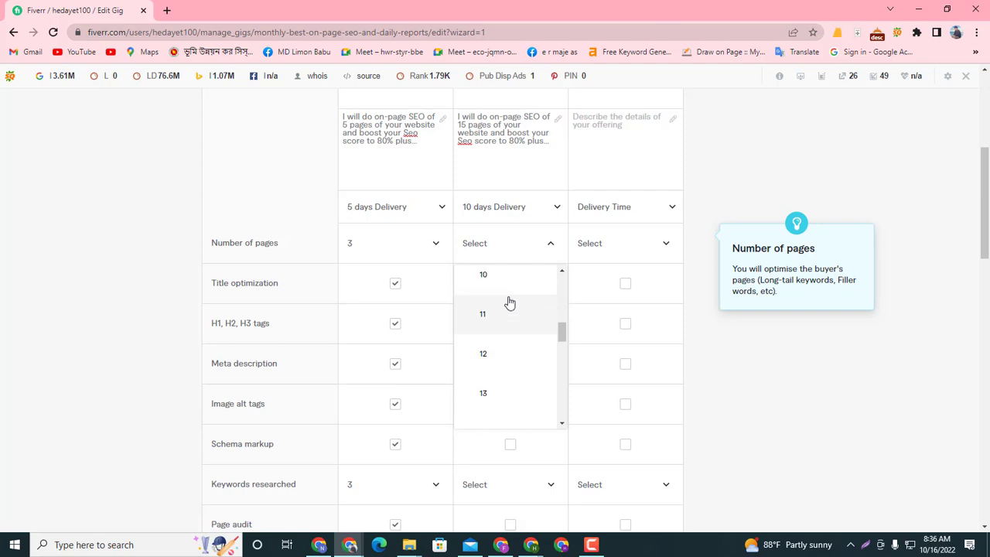
{"action": "left_click", "coordinate": [504, 315]}
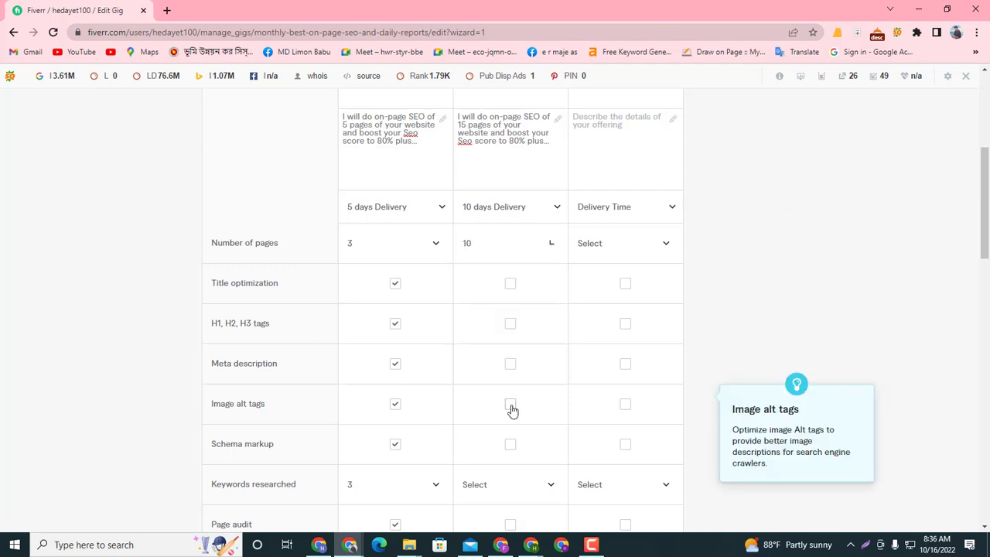
Include title optimization, H1, H2, H3 tags, meta description, image alt tags, schema markup and page audit in the Standard package.
{"action": "left_click", "coordinate": [511, 284]}
{"action": "left_click", "coordinate": [510, 324]}
{"action": "left_click", "coordinate": [509, 365]}
{"action": "scroll", "coordinate": [514, 356], "scroll_direction": "down", "scroll_amount": 1}
{"action": "left_click", "coordinate": [510, 342]}
{"action": "left_click", "coordinate": [511, 382]}
{"action": "scroll", "coordinate": [511, 382], "scroll_direction": "down", "scroll_amount": 1}
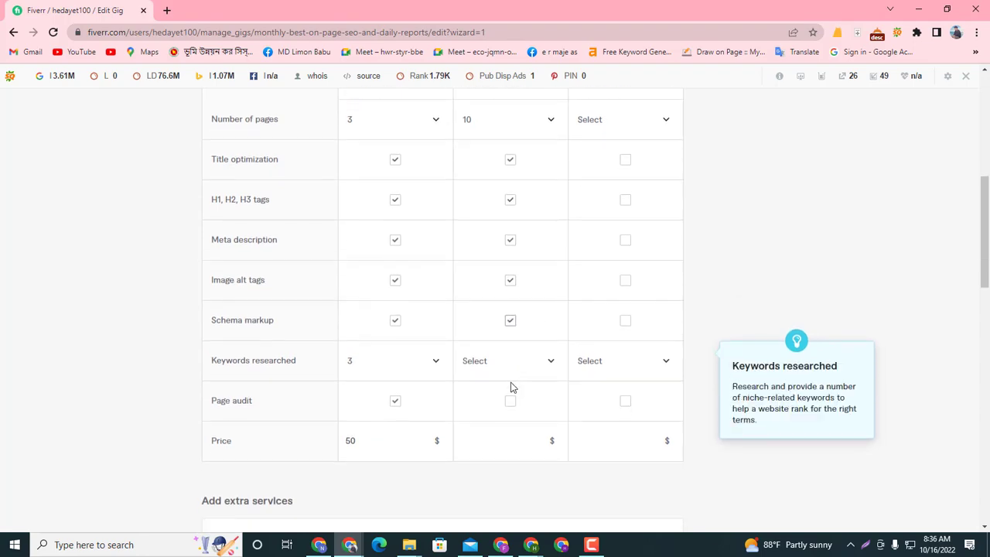
{"action": "left_click", "coordinate": [508, 404]}
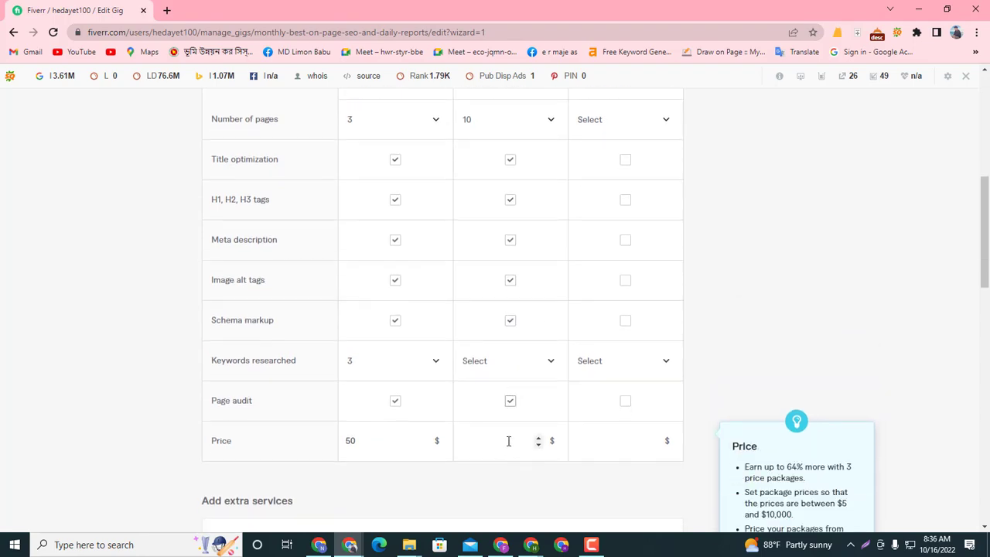
Set the Standard package's price to $120.
{"action": "scroll", "coordinate": [512, 425], "scroll_direction": "up", "scroll_amount": 6}
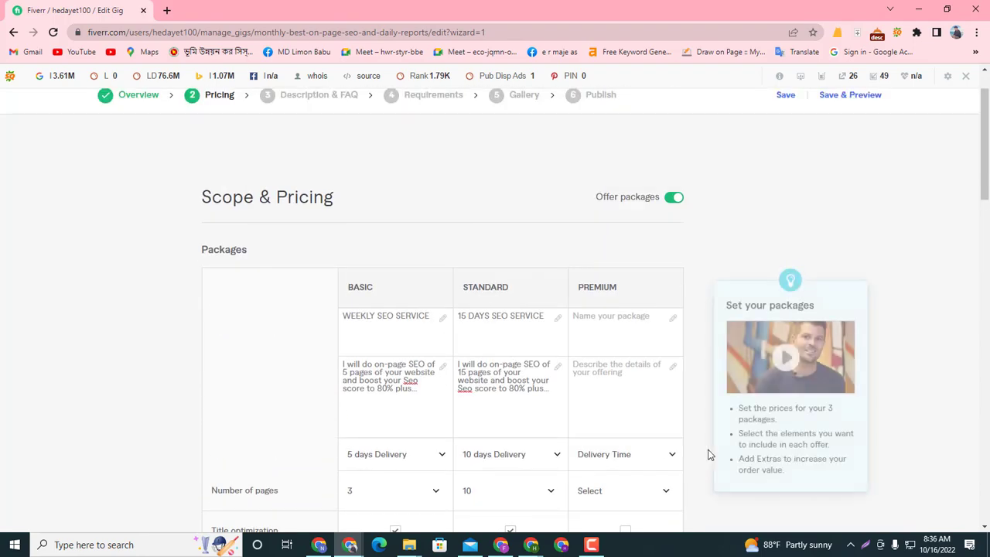
{"action": "mouse_move", "coordinate": [368, 388]}
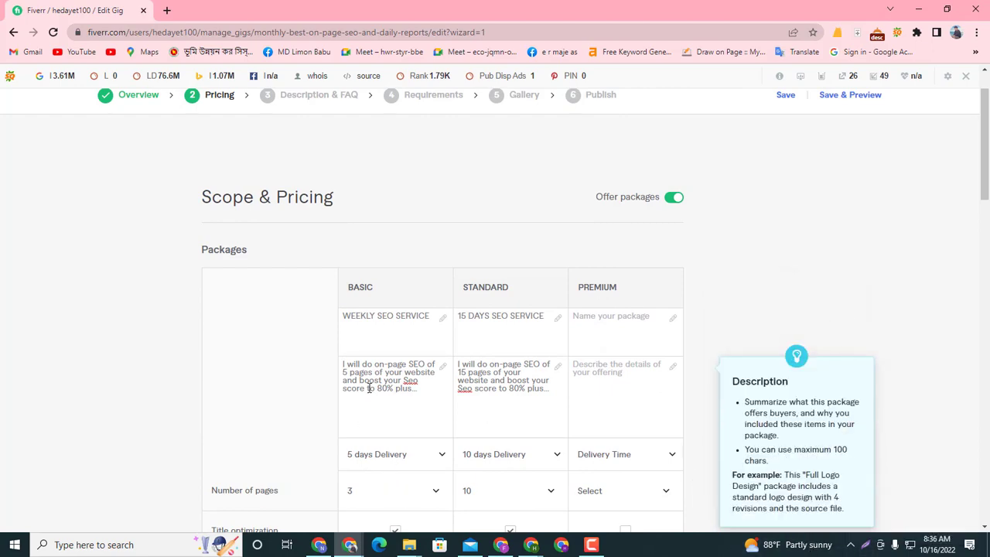
{"action": "scroll", "coordinate": [367, 386], "scroll_direction": "down", "scroll_amount": 5}
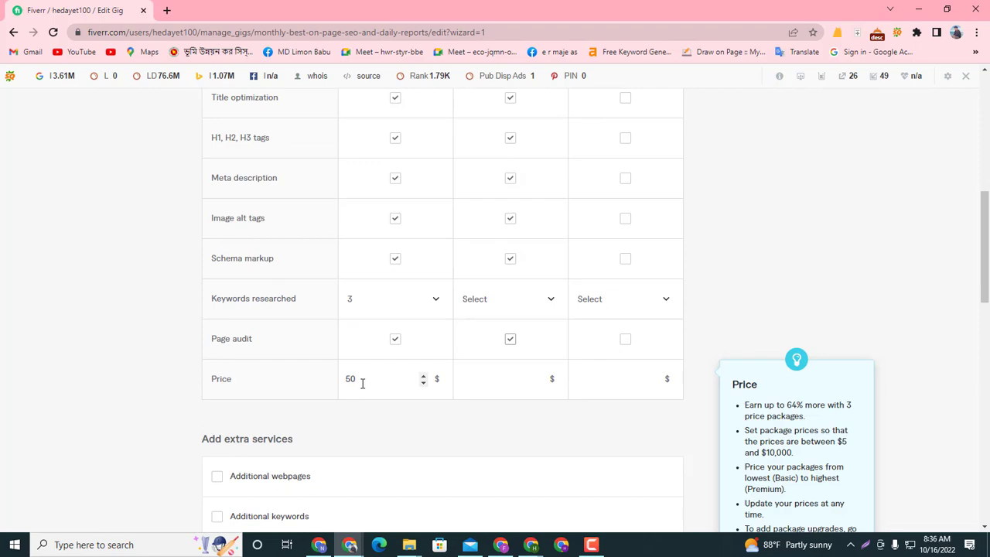
{"action": "scroll", "coordinate": [445, 256], "scroll_direction": "up", "scroll_amount": 5}
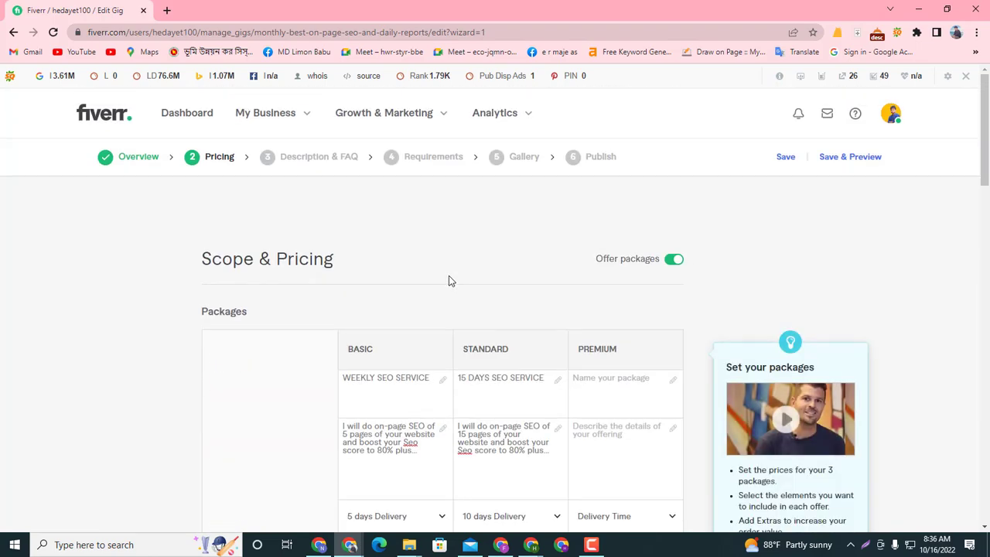
{"action": "scroll", "coordinate": [378, 286], "scroll_direction": "down", "scroll_amount": 5}
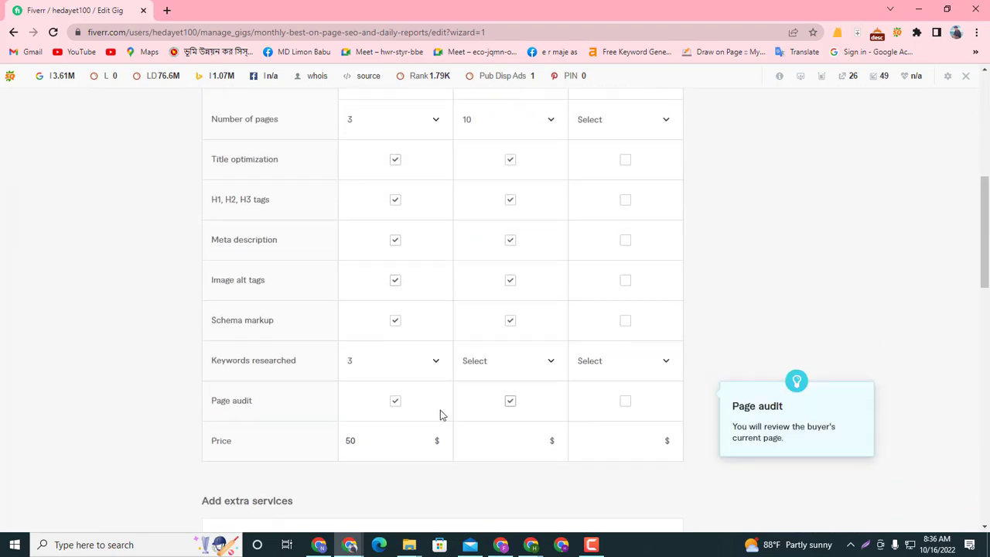
{"action": "left_click", "coordinate": [493, 434]}
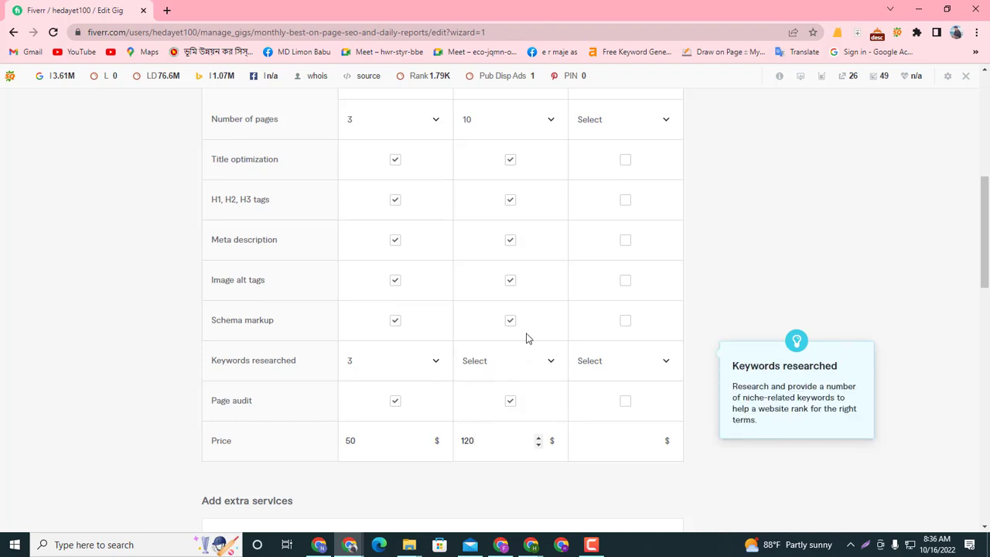
Copy the Standard package's description into the Premium package.
{"action": "scroll", "coordinate": [510, 328], "scroll_direction": "up", "scroll_amount": 3}
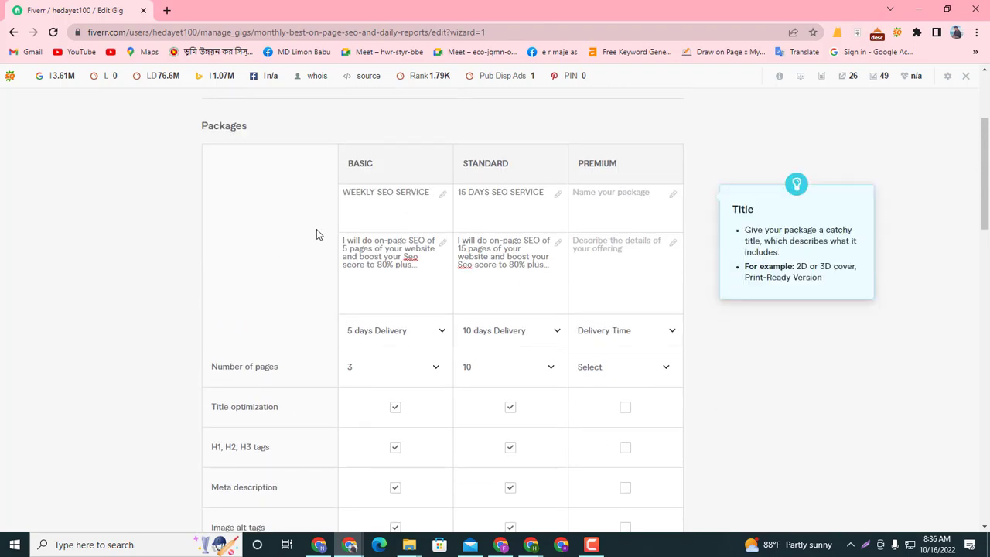
{"action": "scroll", "coordinate": [541, 287], "scroll_direction": "down", "scroll_amount": 4}
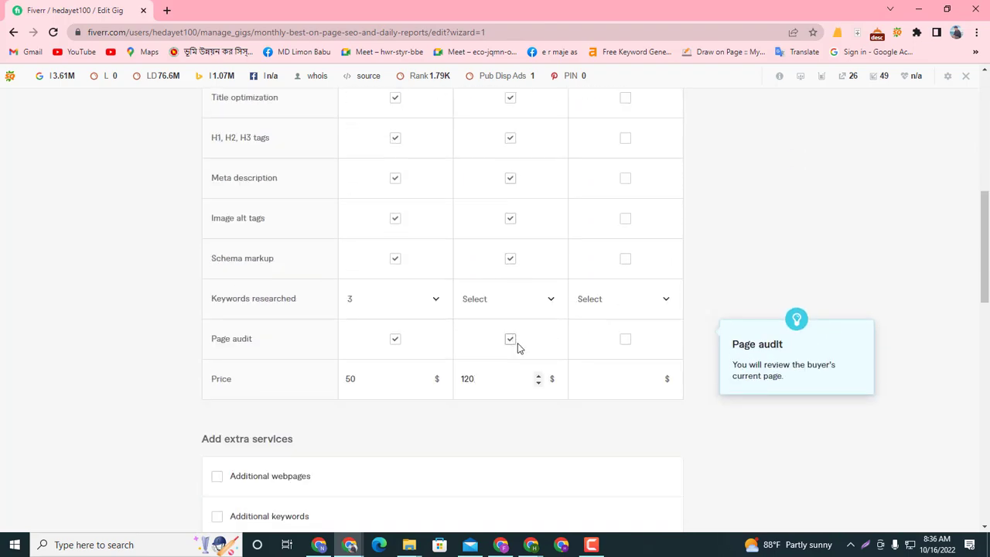
{"action": "scroll", "coordinate": [519, 348], "scroll_direction": "up", "scroll_amount": 3}
{"action": "scroll", "coordinate": [519, 251], "scroll_direction": "up", "scroll_amount": 1}
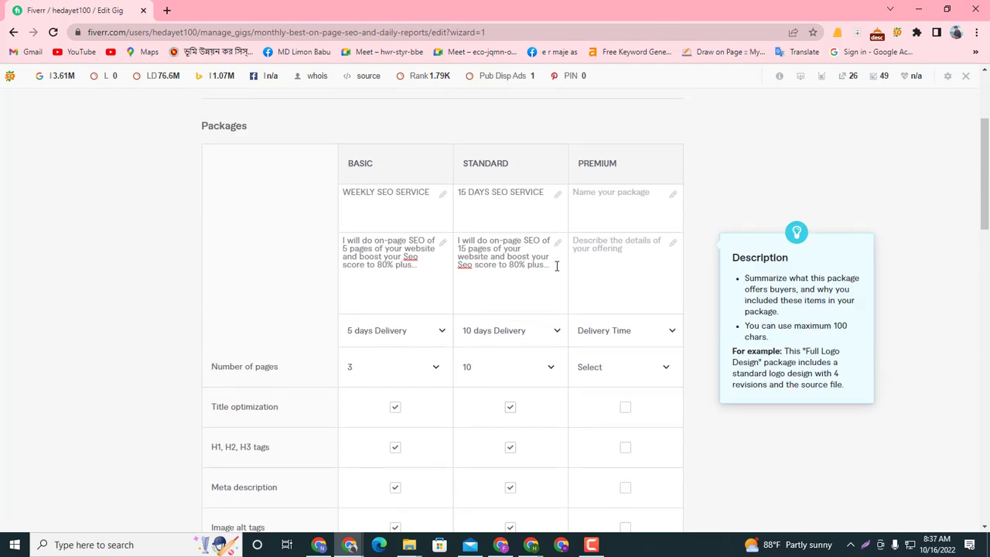
{"action": "left_click_drag", "start_coordinate": [557, 265], "coordinate": [454, 238]}
{"action": "key", "text": "ctrl+c"}
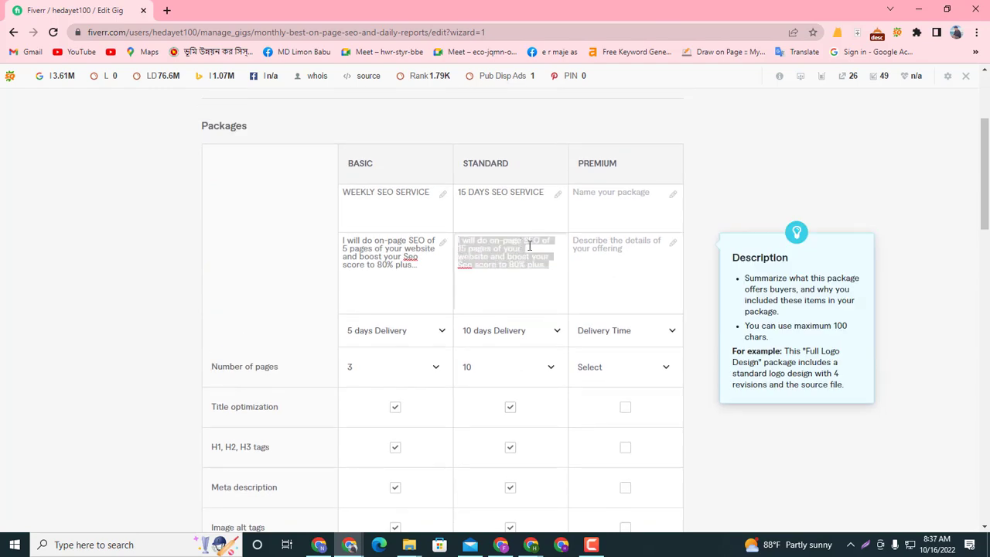
{"action": "left_click", "coordinate": [621, 251]}
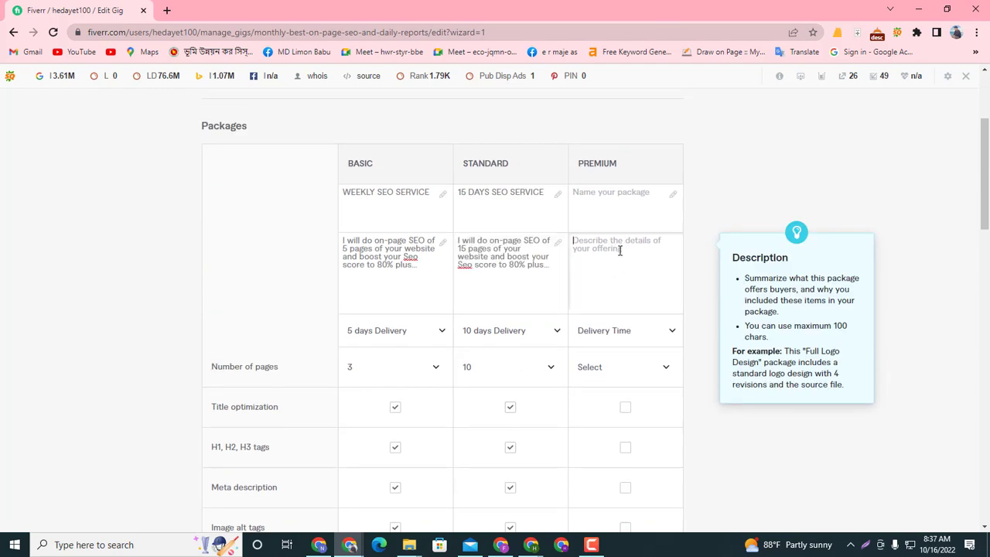
{"action": "key", "text": "ctrl+v"}
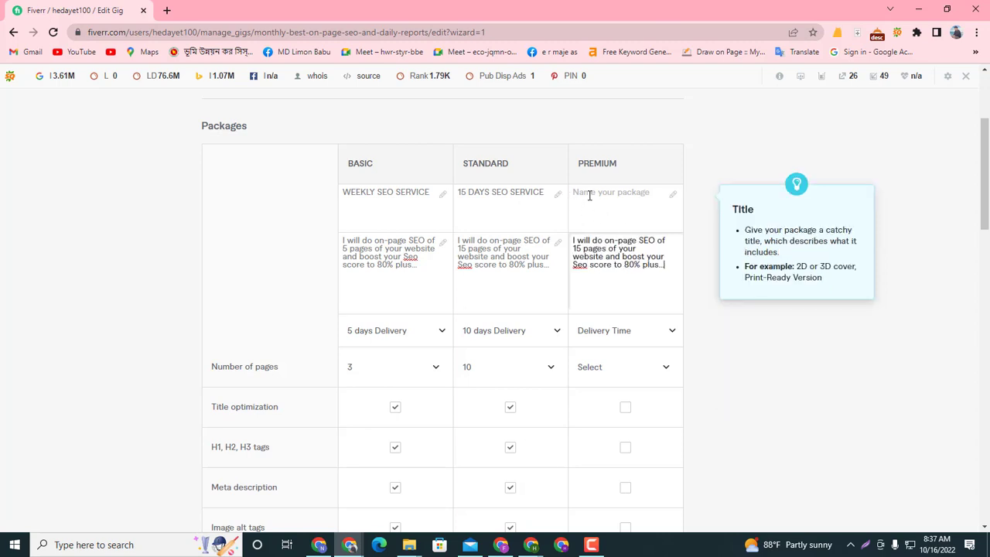
Name the Premium package "MONTHLY SEO SERVICE".
{"action": "left_click", "coordinate": [573, 196]}
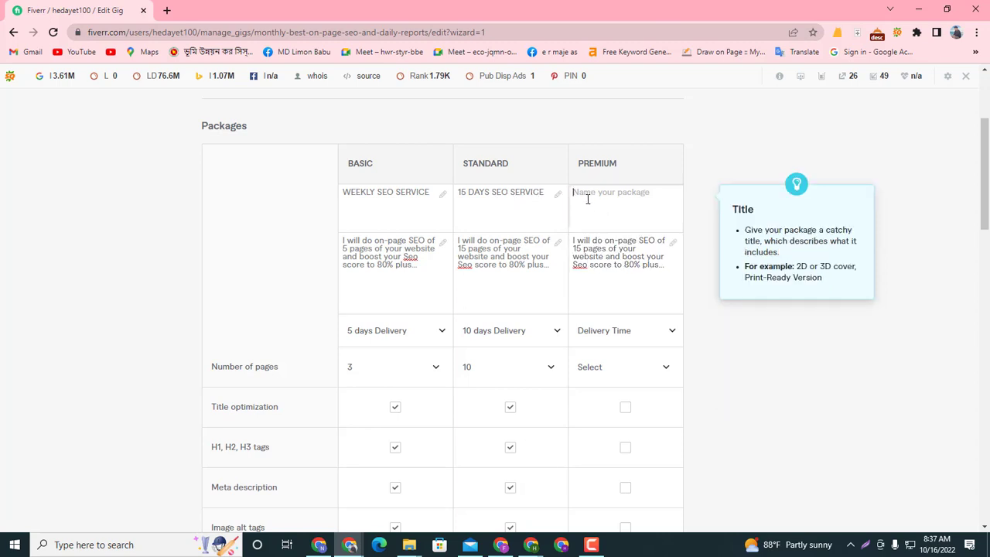
{"action": "type", "text": "m"}
{"action": "key", "text": "BackSpace"}
{"action": "type", "text": "MONTHLY SEO SERVICE"}
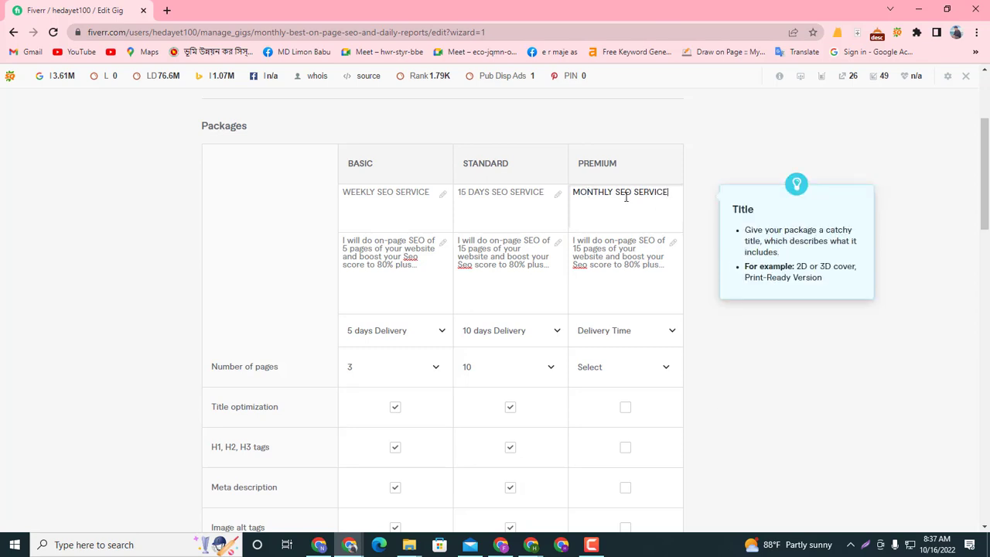
Change the page count in the Premium package's description to 50 pages.
{"action": "left_click", "coordinate": [580, 247]}
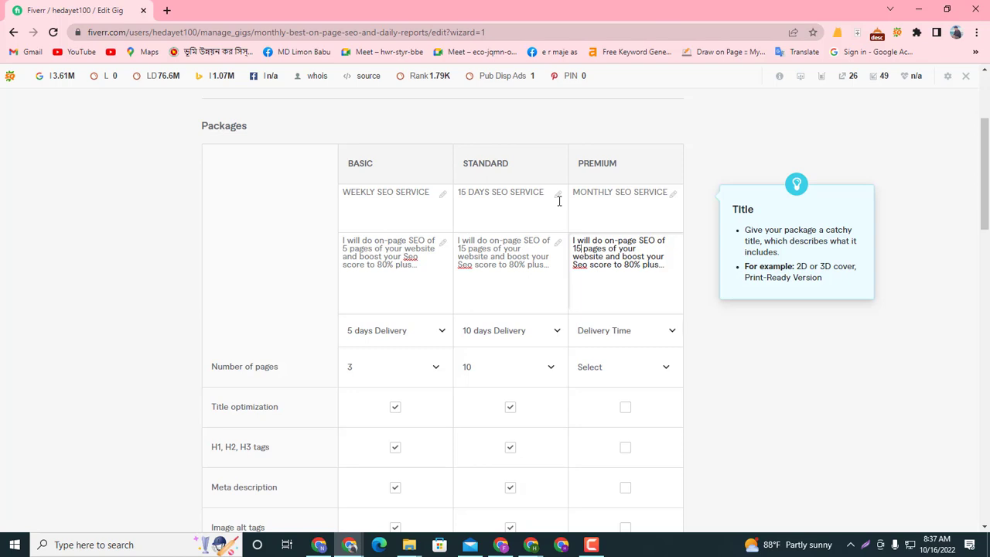
{"action": "key", "text": "BackSpace"}
{"action": "key", "text": "BackSpace"}
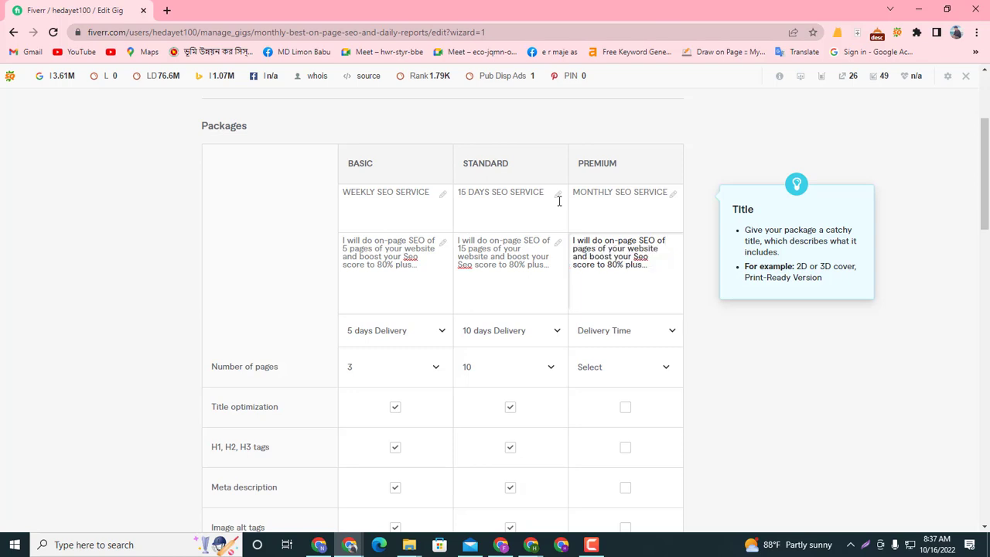
{"action": "type", "text": "5"}
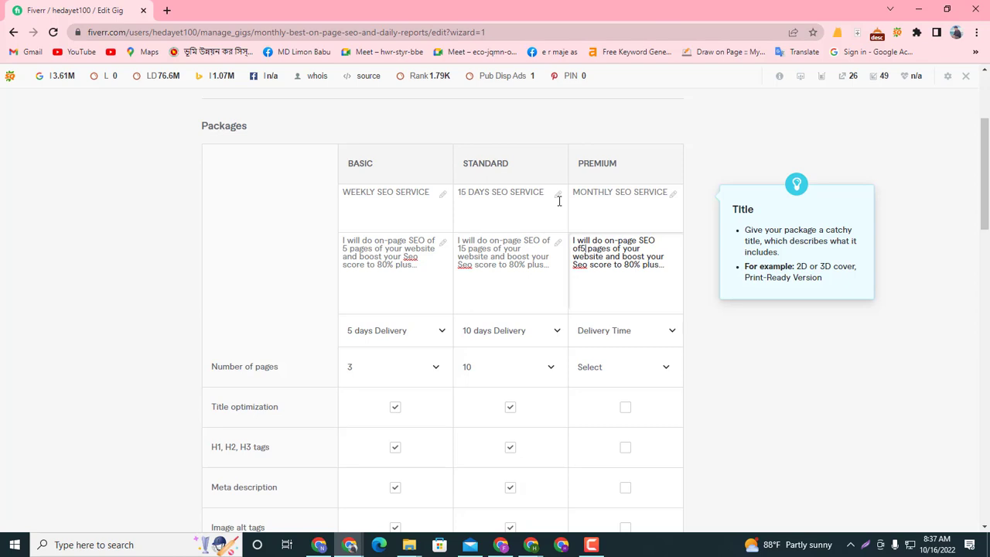
{"action": "type", "text": "0"}
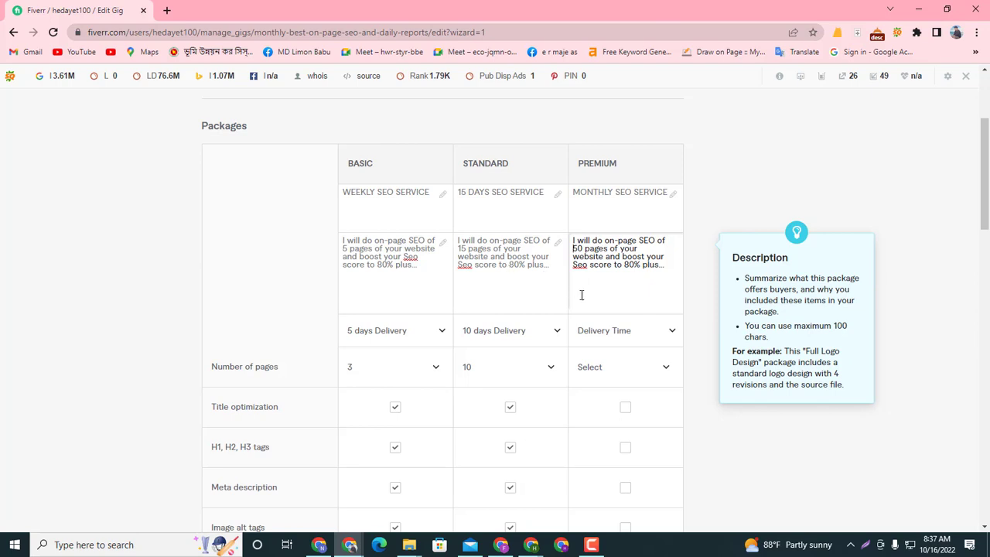
Set the Premium package's delivery time to 30 days.
{"action": "left_click", "coordinate": [624, 337]}
{"action": "scroll", "coordinate": [618, 452], "scroll_direction": "down", "scroll_amount": 2}
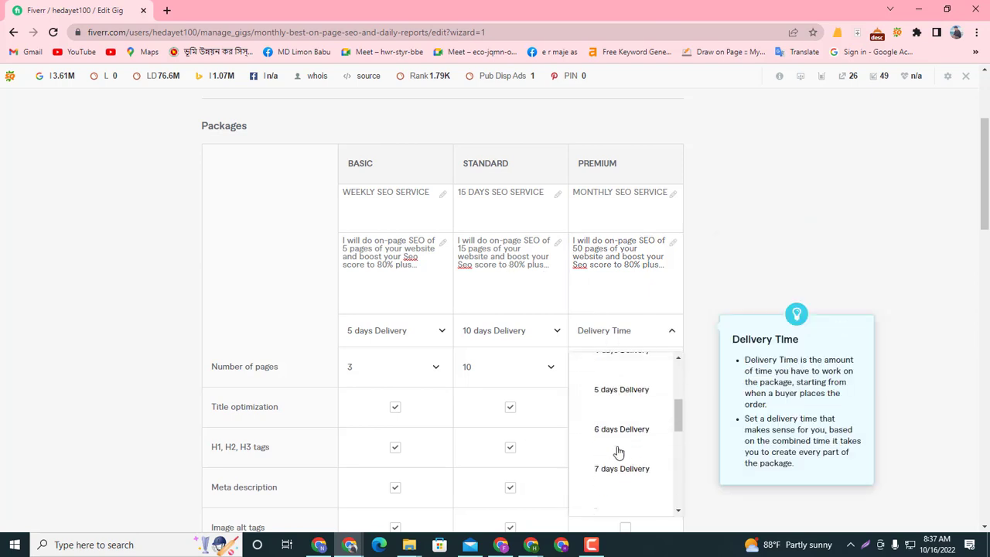
{"action": "scroll", "coordinate": [615, 457], "scroll_direction": "down", "scroll_amount": 5}
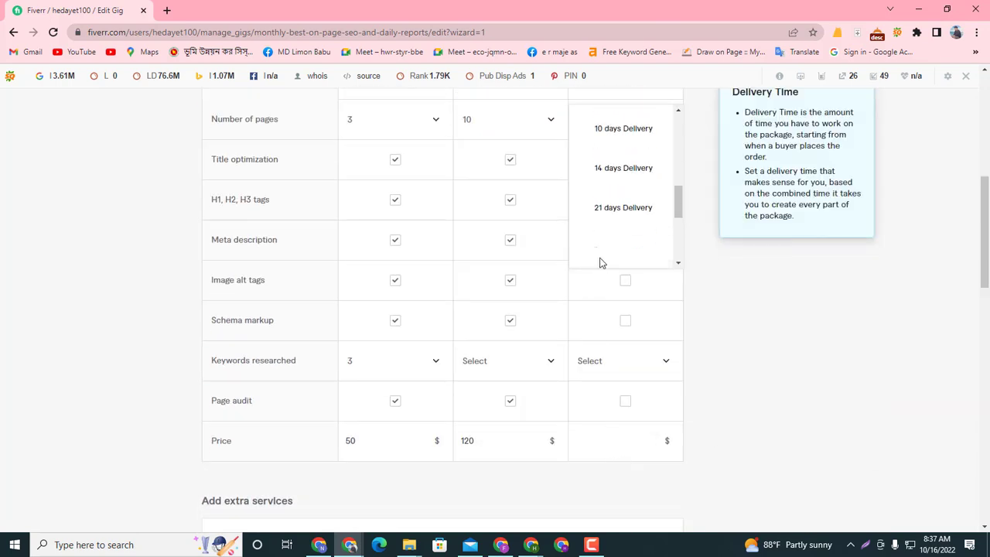
{"action": "scroll", "coordinate": [610, 234], "scroll_direction": "up", "scroll_amount": 2}
{"action": "scroll", "coordinate": [610, 235], "scroll_direction": "down", "scroll_amount": 4}
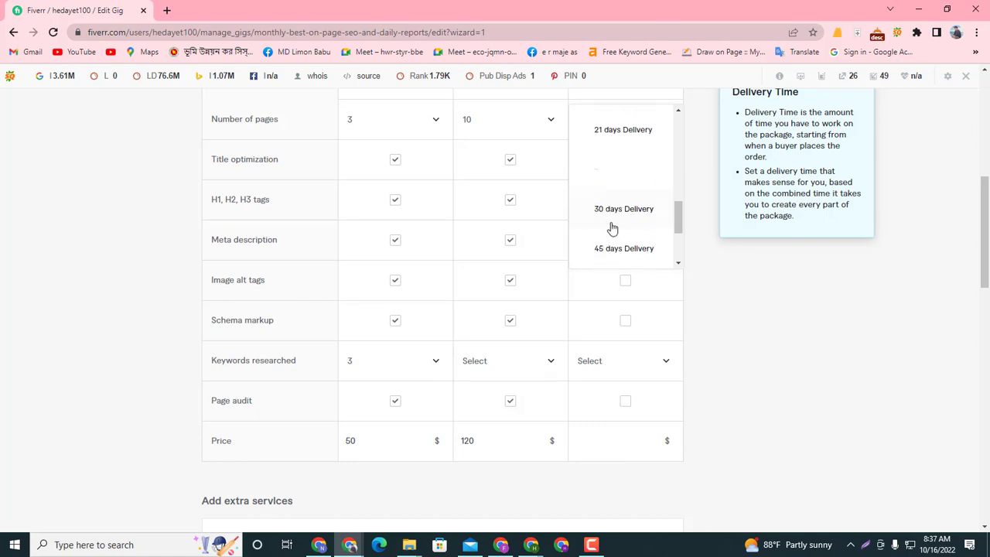
{"action": "left_click", "coordinate": [611, 227]}
Set the Premium package's number of pages to 30.
{"action": "scroll", "coordinate": [608, 207], "scroll_direction": "up", "scroll_amount": 1}
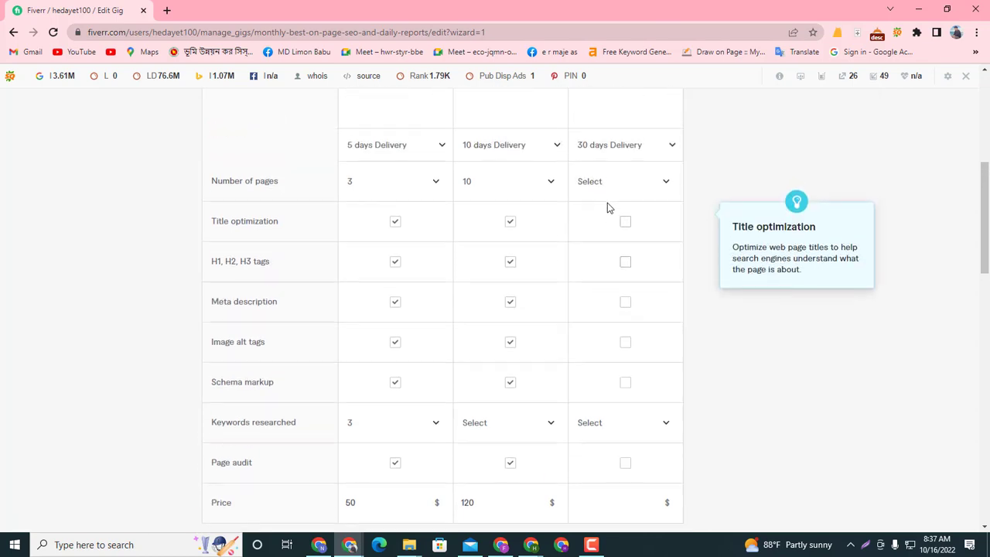
{"action": "left_click", "coordinate": [615, 181]}
{"action": "scroll", "coordinate": [589, 277], "scroll_direction": "down", "scroll_amount": 3}
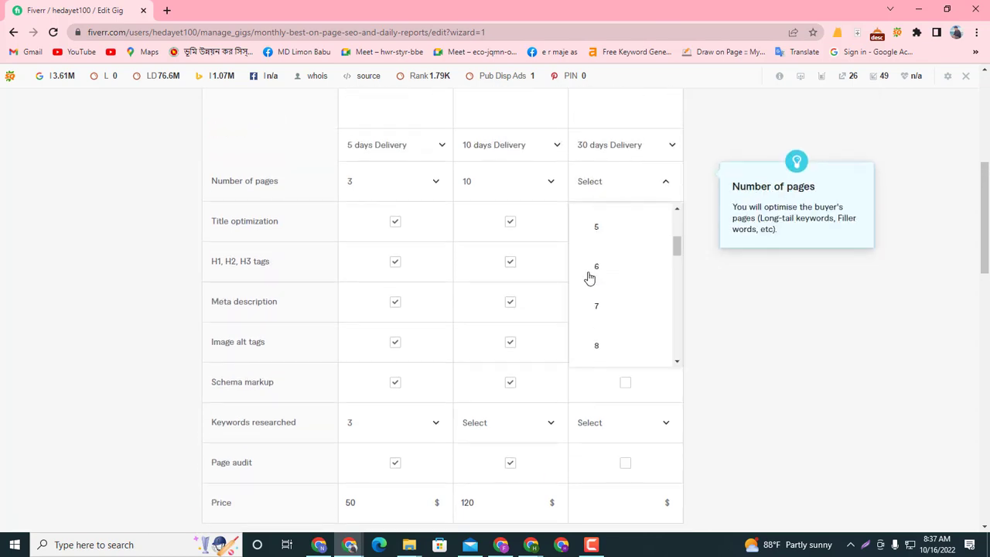
{"action": "scroll", "coordinate": [596, 286], "scroll_direction": "down", "scroll_amount": 10}
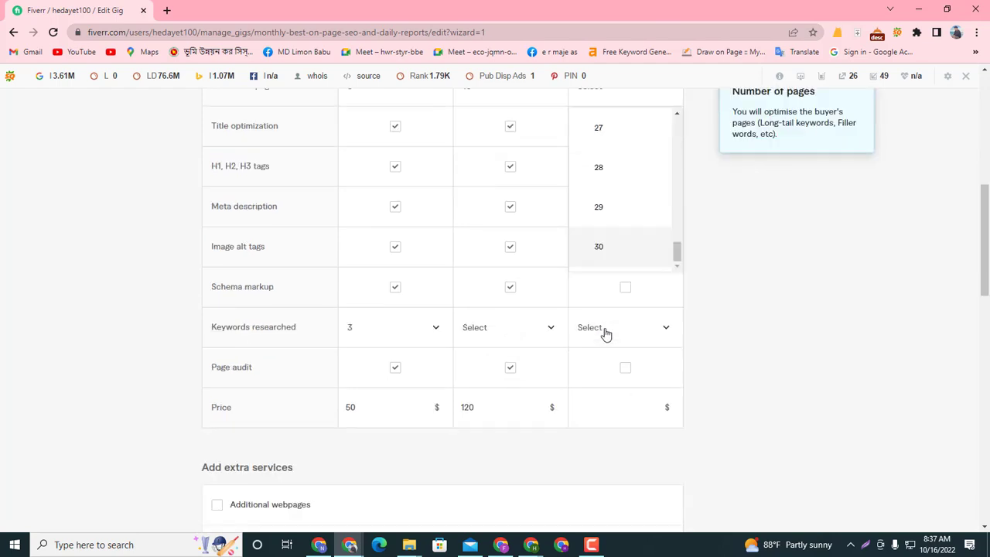
{"action": "scroll", "coordinate": [608, 299], "scroll_direction": "down", "scroll_amount": 1}
{"action": "scroll", "coordinate": [608, 298], "scroll_direction": "up", "scroll_amount": 2}
{"action": "left_click", "coordinate": [609, 288]}
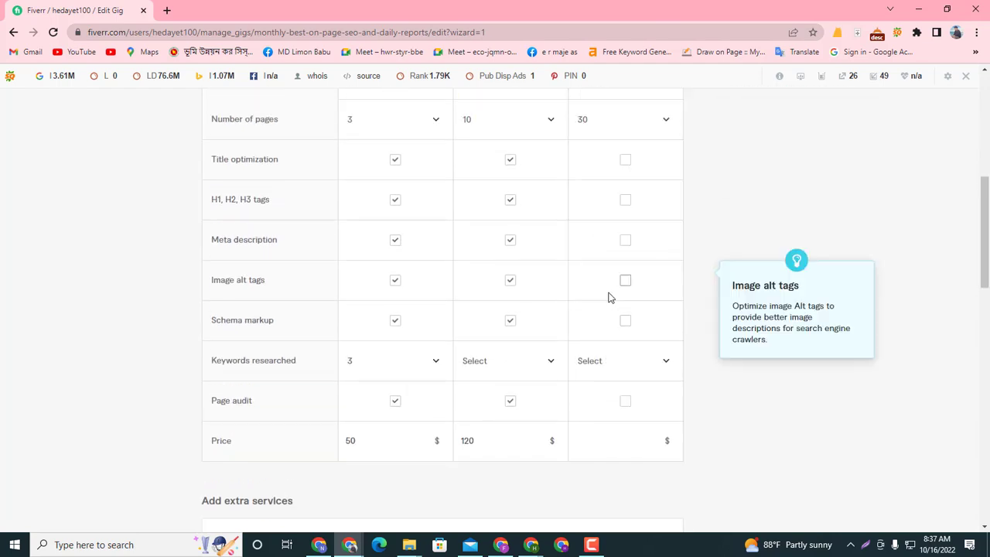
Include title optimization, H1, H2, H3 tags, meta description, image alt tags and schema markup in the Premium package.
{"action": "scroll", "coordinate": [623, 259], "scroll_direction": "up", "scroll_amount": 1}
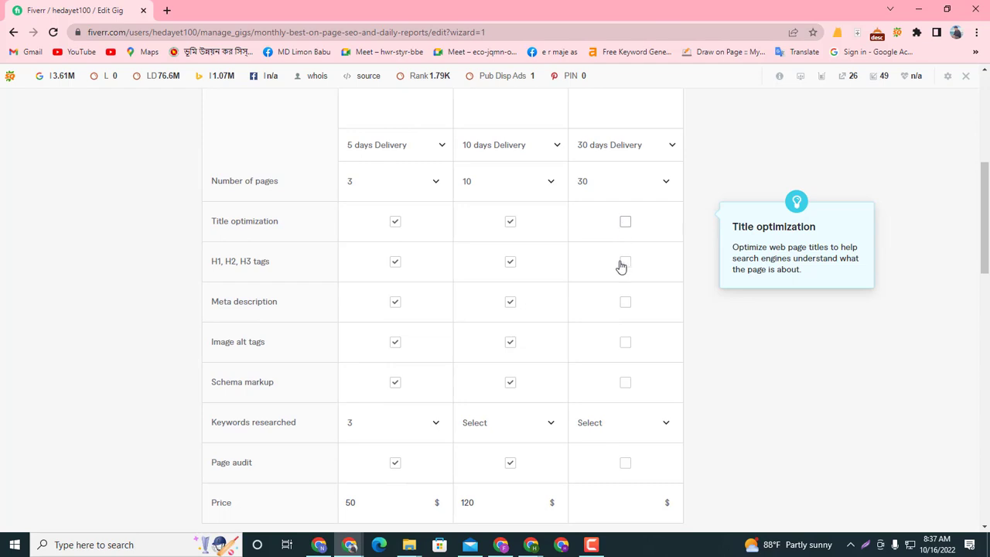
{"action": "left_click", "coordinate": [621, 267]}
{"action": "left_click", "coordinate": [625, 302]}
{"action": "scroll", "coordinate": [629, 345], "scroll_direction": "down", "scroll_amount": 1}
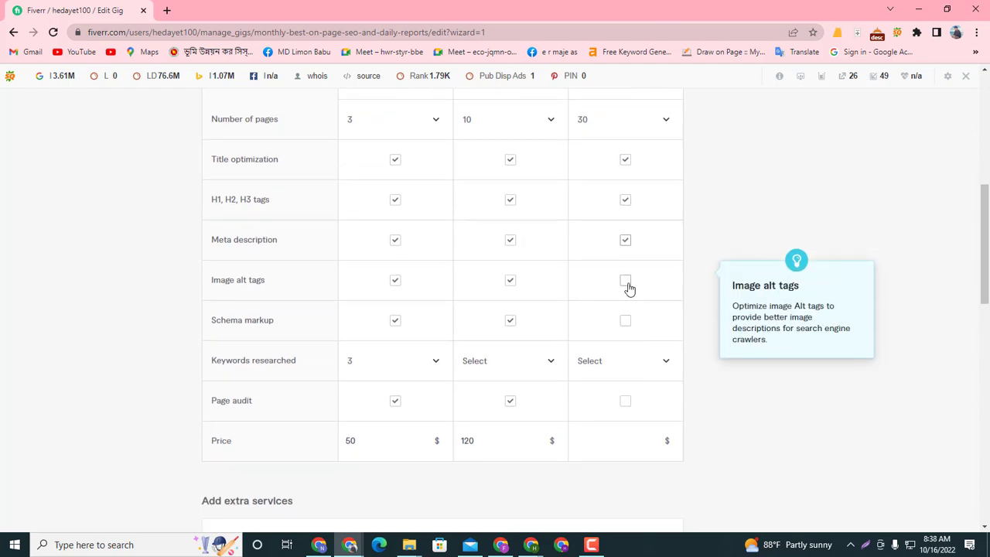
{"action": "left_click", "coordinate": [628, 284]}
{"action": "left_click", "coordinate": [627, 323]}
Set the Premium package's price to $500.
{"action": "scroll", "coordinate": [629, 328], "scroll_direction": "down", "scroll_amount": 1}
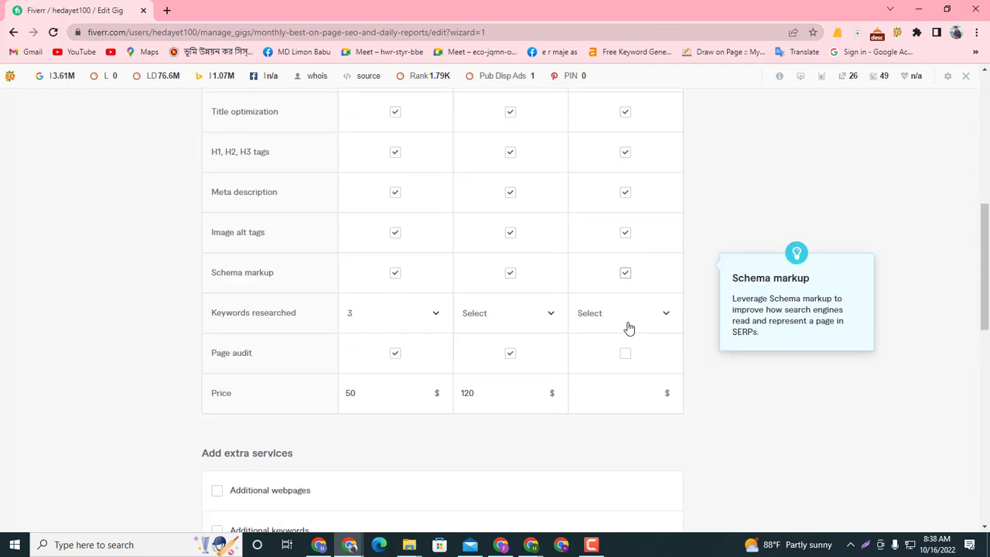
{"action": "scroll", "coordinate": [629, 329], "scroll_direction": "down", "scroll_amount": 1}
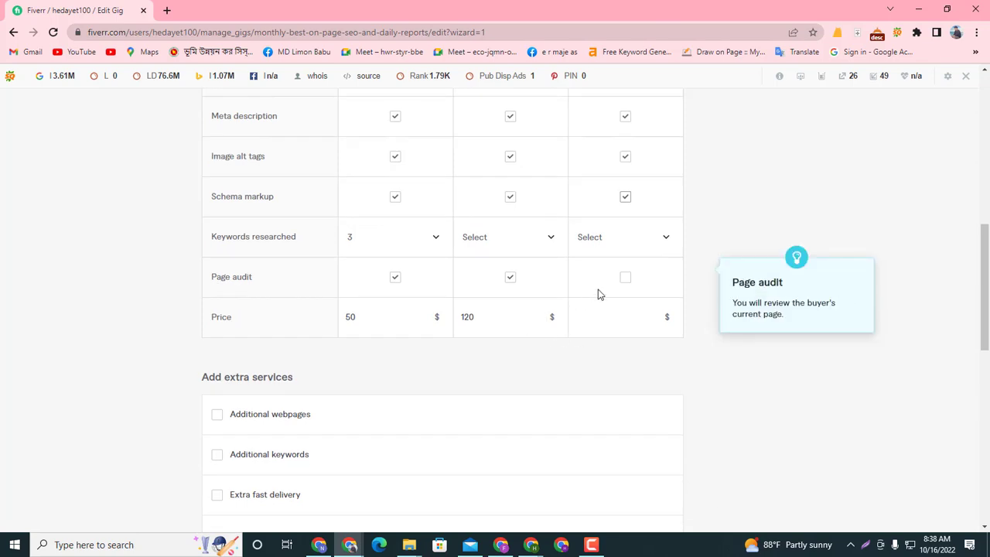
{"action": "left_click", "coordinate": [625, 311]}
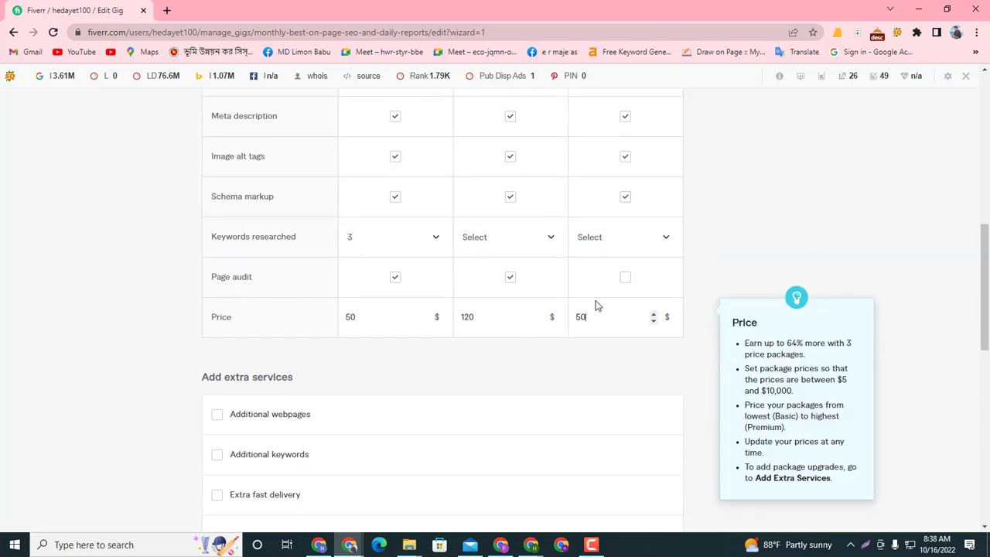
{"action": "left_click", "coordinate": [589, 383]}
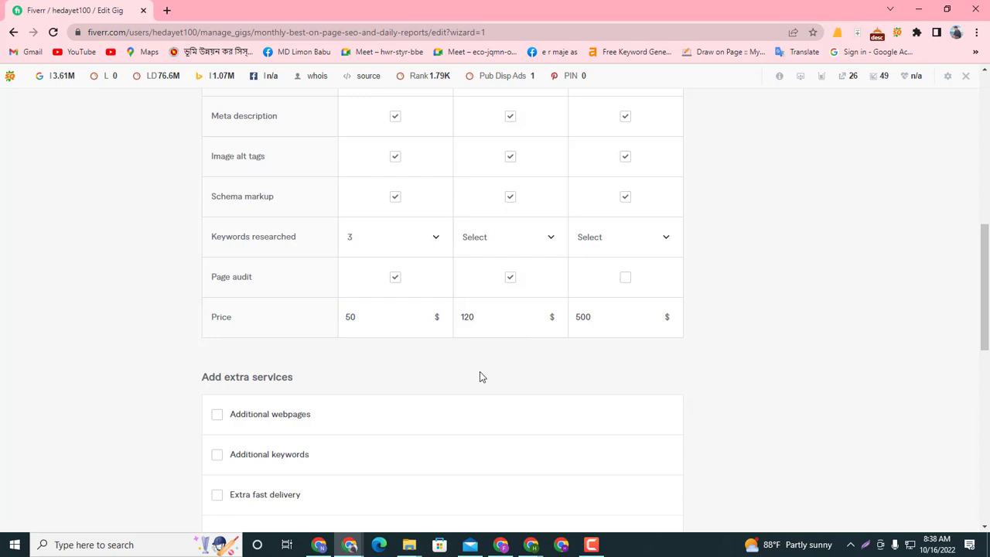
Review the extra services and the names, descriptions, delivery times, inclusions and prices of all three packages.
{"action": "scroll", "coordinate": [479, 376], "scroll_direction": "down", "scroll_amount": 3}
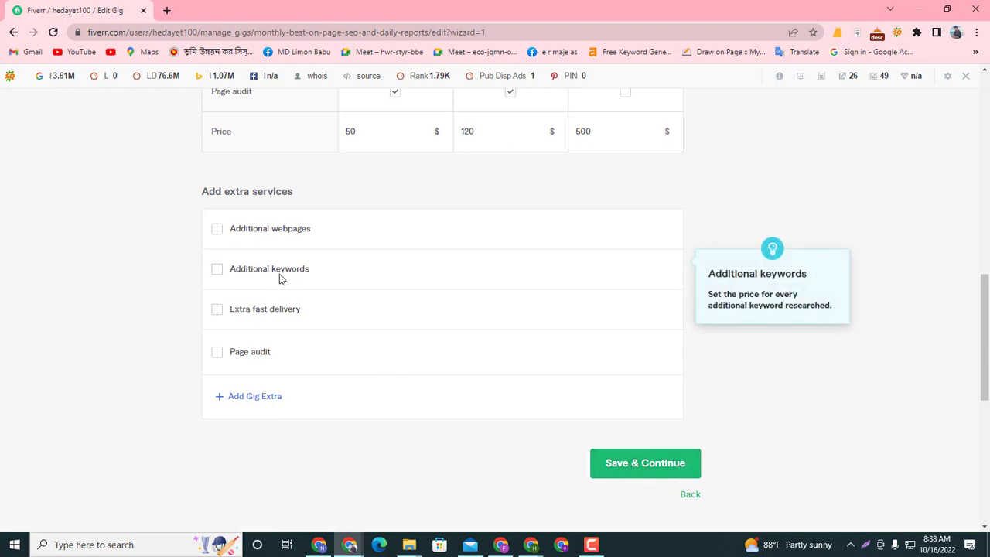
{"action": "scroll", "coordinate": [390, 358], "scroll_direction": "up", "scroll_amount": 1}
{"action": "scroll", "coordinate": [389, 359], "scroll_direction": "up", "scroll_amount": 8}
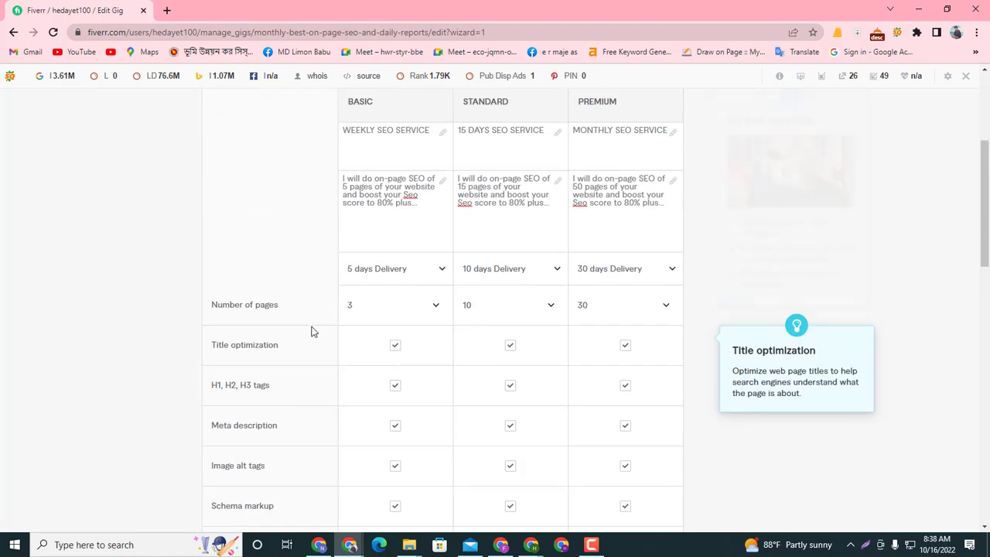
{"action": "scroll", "coordinate": [239, 461], "scroll_direction": "down", "scroll_amount": 3}
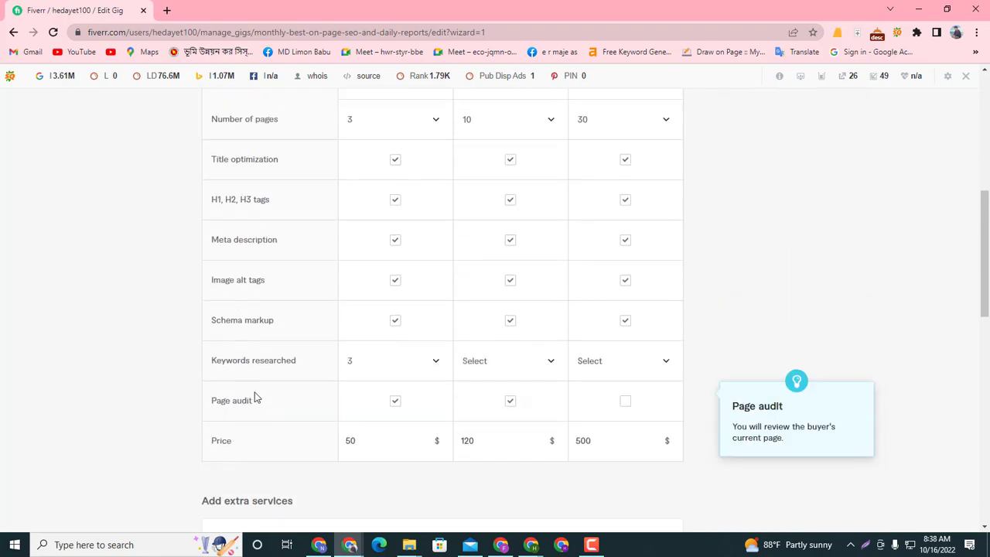
{"action": "scroll", "coordinate": [254, 398], "scroll_direction": "down", "scroll_amount": 4}
{"action": "scroll", "coordinate": [663, 404], "scroll_direction": "down", "scroll_amount": 1}
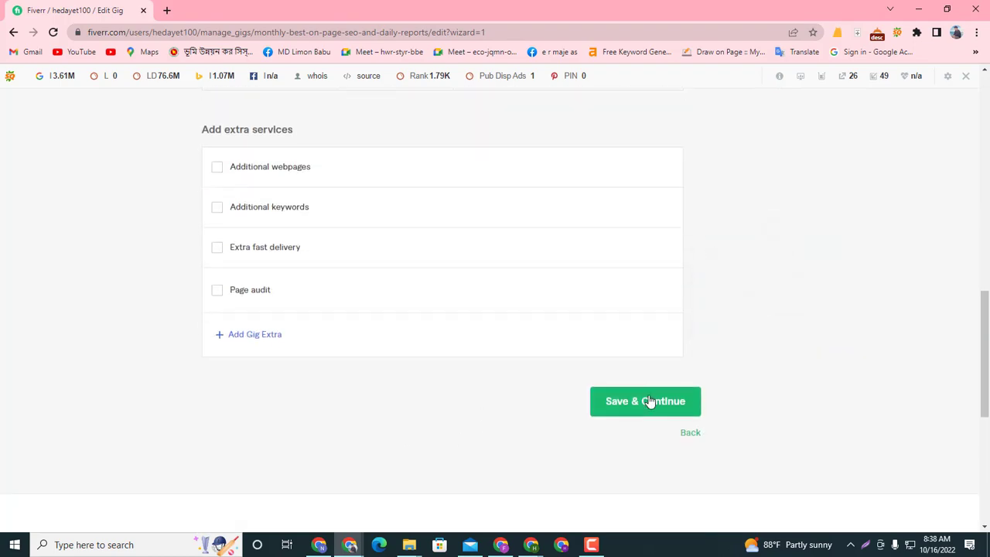
{"action": "scroll", "coordinate": [565, 402], "scroll_direction": "up", "scroll_amount": 8}
{"action": "scroll", "coordinate": [565, 396], "scroll_direction": "up", "scroll_amount": 3}
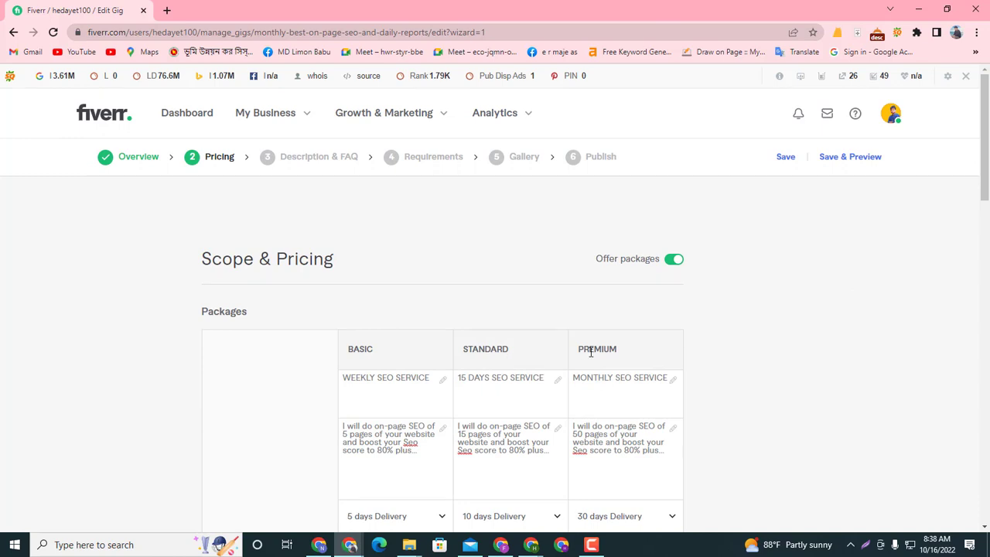
{"action": "left_click", "coordinate": [409, 402]}
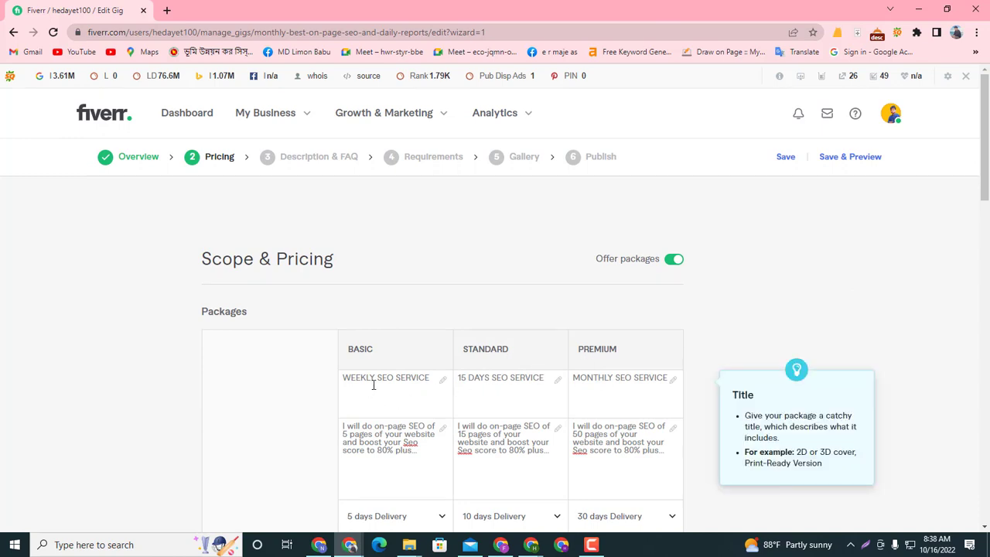
{"action": "scroll", "coordinate": [495, 426], "scroll_direction": "down", "scroll_amount": 1}
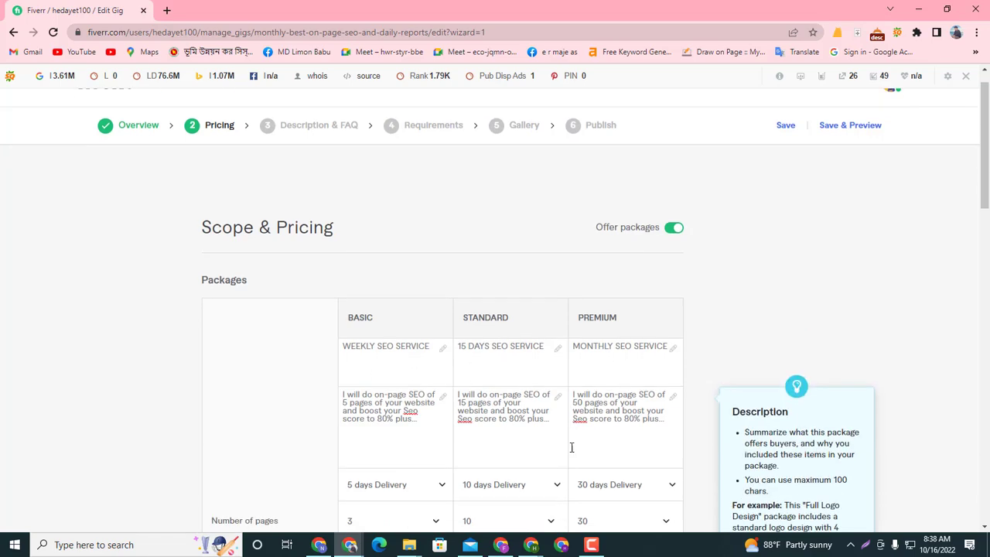
{"action": "scroll", "coordinate": [309, 372], "scroll_direction": "up", "scroll_amount": 1}
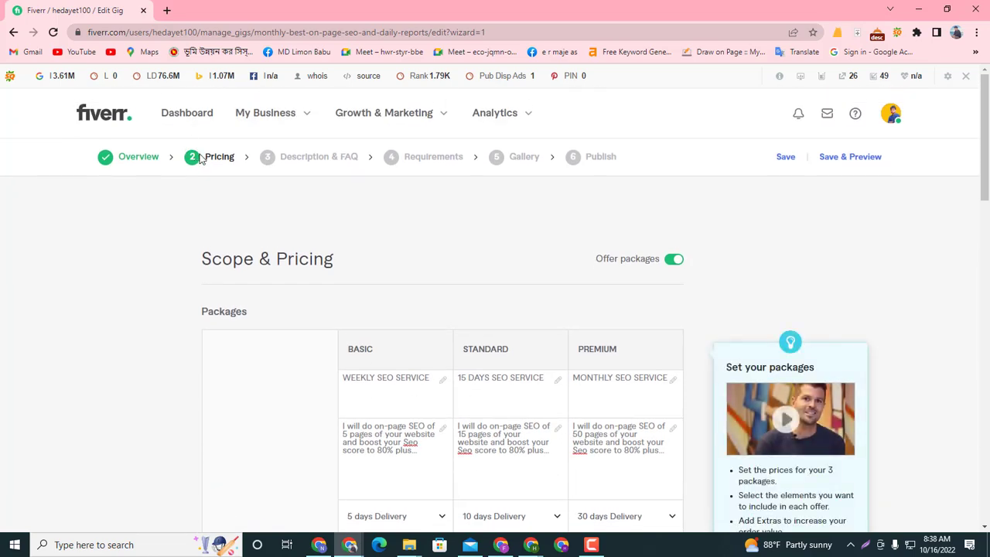
Save the gig's scope and pricing and continue to the Description & FAQ stage.
{"action": "scroll", "coordinate": [539, 429], "scroll_direction": "down", "scroll_amount": 10}
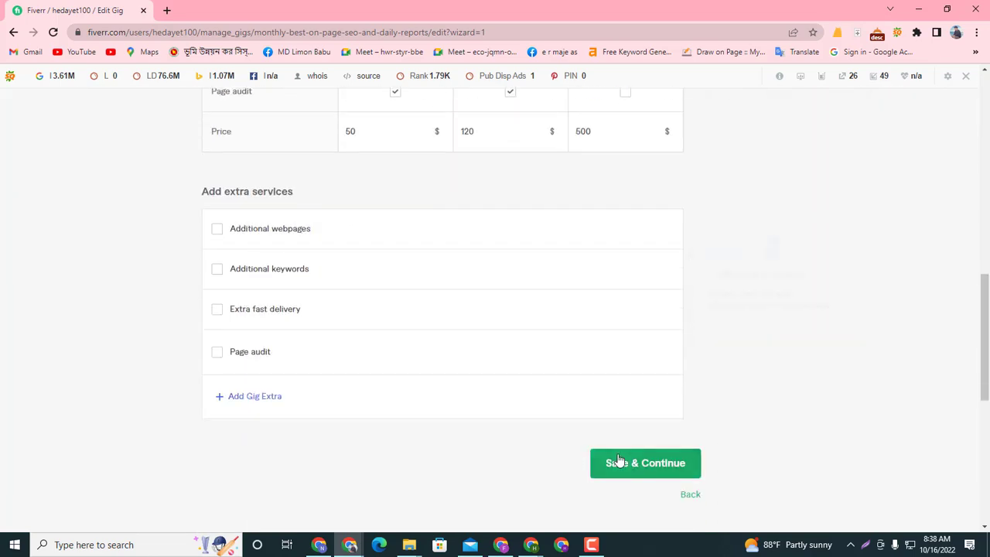
{"action": "left_click", "coordinate": [619, 464]}
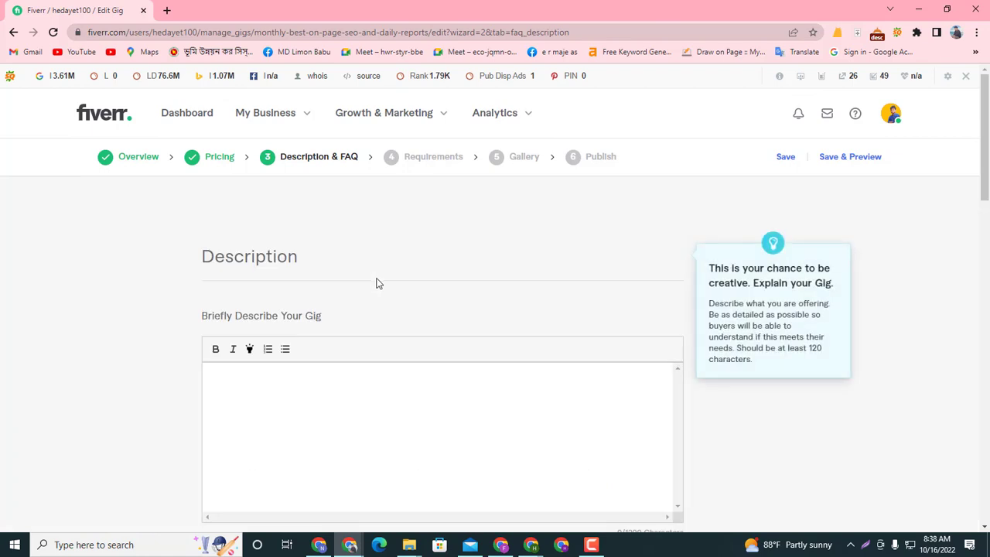
From the empty gig description, switch to the other browser window and look over the competing monthly on-page SEO gig's page.
{"action": "scroll", "coordinate": [371, 353], "scroll_direction": "down", "scroll_amount": 1}
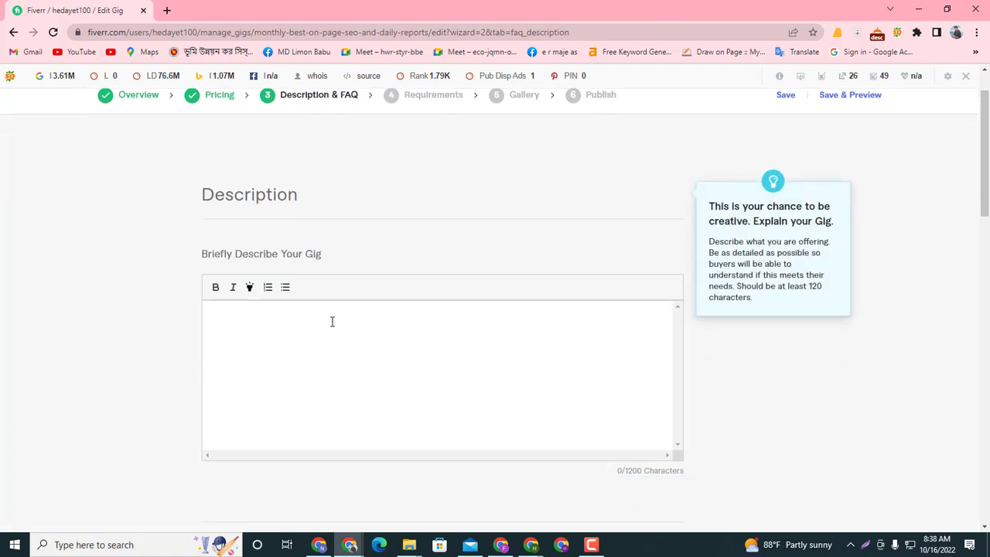
{"action": "left_click", "coordinate": [332, 321]}
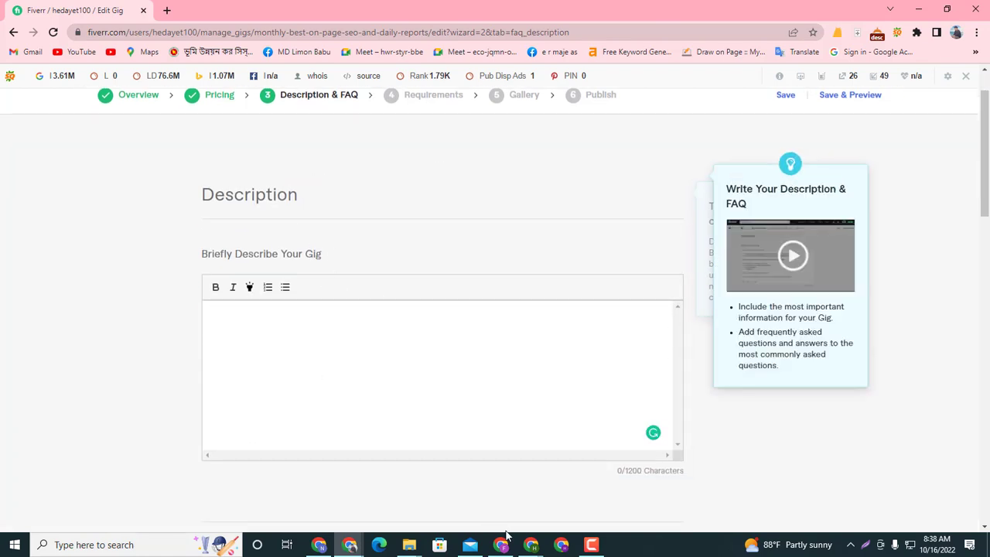
{"action": "mouse_move", "coordinate": [531, 545]}
{"action": "left_click", "coordinate": [430, 495]}
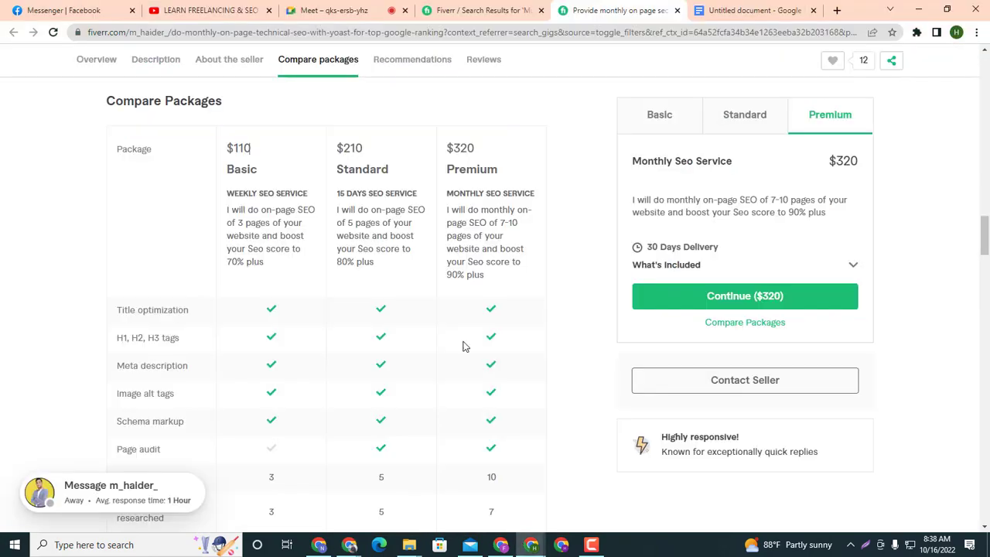
{"action": "scroll", "coordinate": [414, 127], "scroll_direction": "up", "scroll_amount": 15}
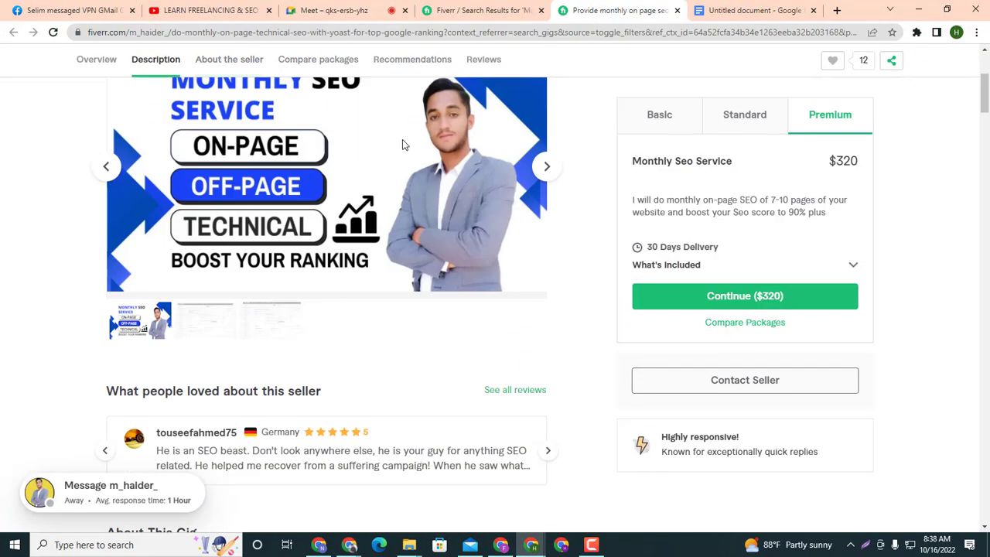
{"action": "scroll", "coordinate": [402, 144], "scroll_direction": "up", "scroll_amount": 3}
Switch to the Google Docs draft and add a "DESCRIPTION:" line below the gig title.
{"action": "left_click", "coordinate": [762, 10]}
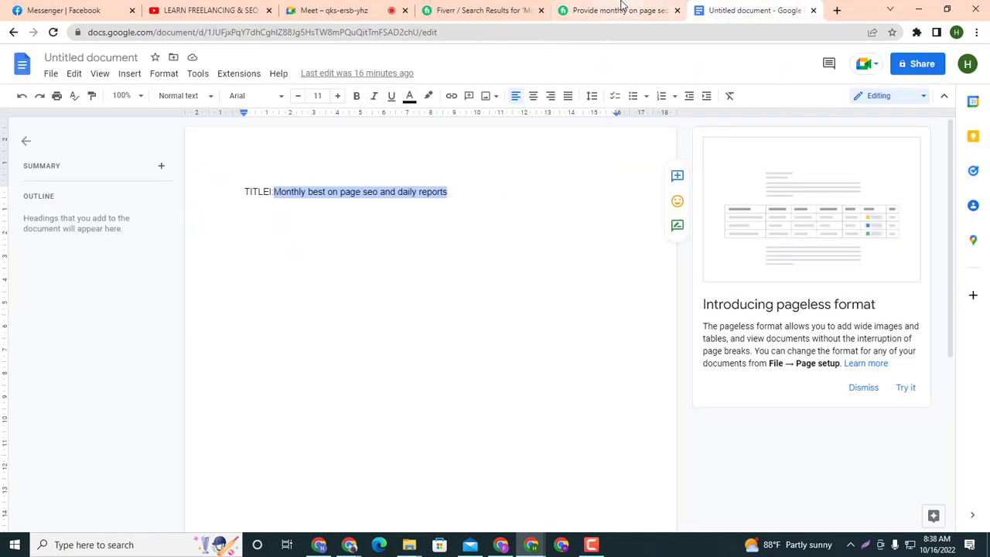
{"action": "left_click", "coordinate": [467, 183]}
{"action": "key", "text": "Return"}
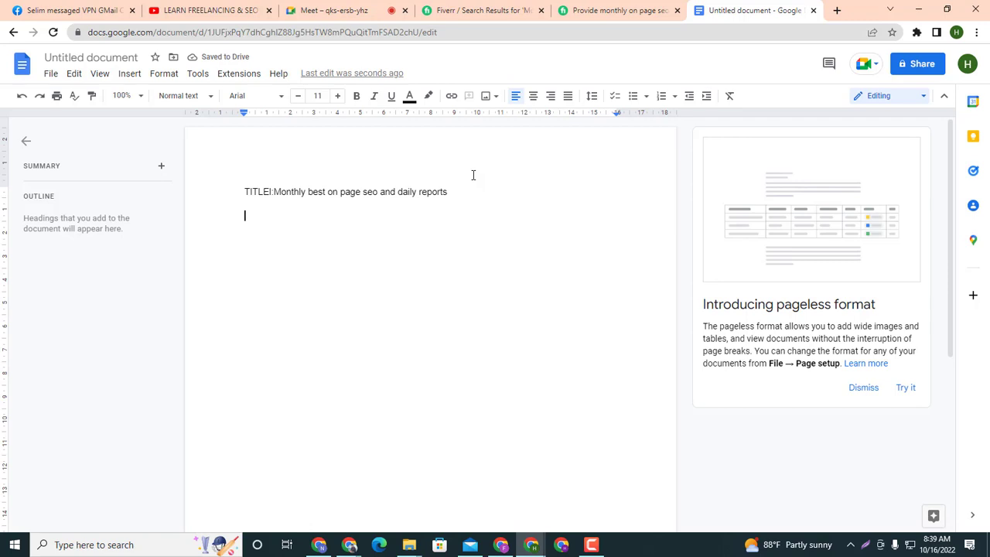
{"action": "type", "text": "DESC"}
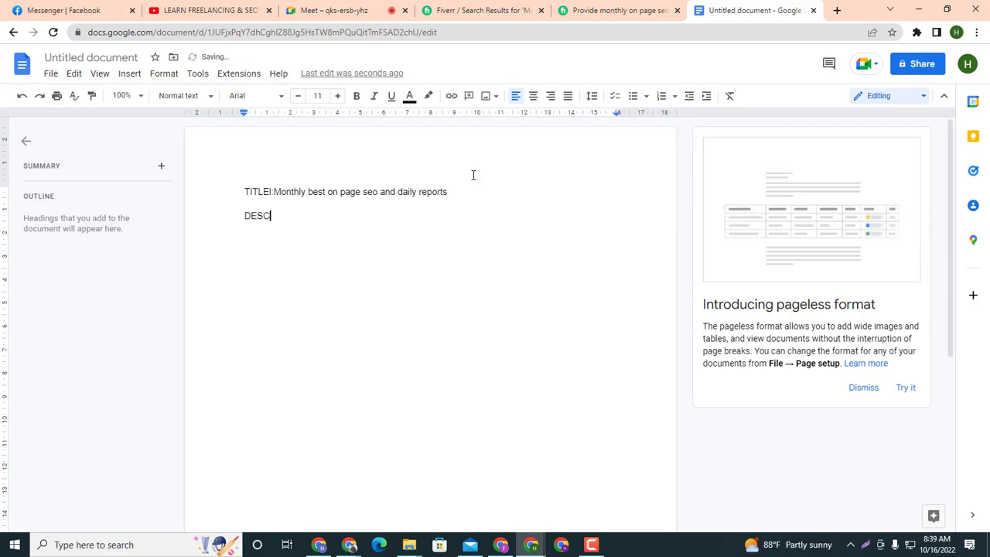
{"action": "type", "text": "RIPTION:"}
{"action": "key", "text": "Return"}
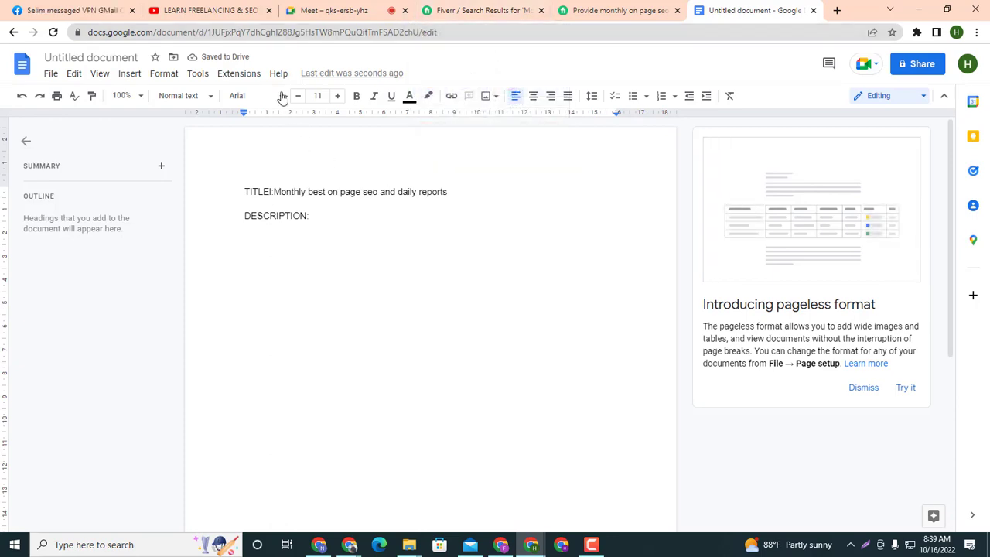
Return to the Fiverr results for "Monthly best on page seo and daily reports" and look through the competing gigs.
{"action": "left_click", "coordinate": [499, 10]}
{"action": "scroll", "coordinate": [338, 164], "scroll_direction": "up", "scroll_amount": 3}
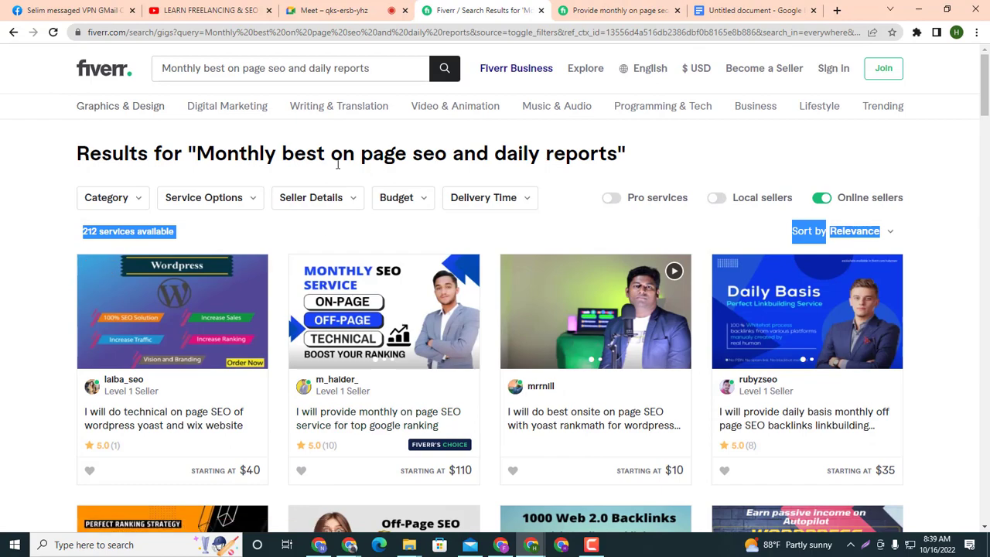
{"action": "scroll", "coordinate": [338, 164], "scroll_direction": "down", "scroll_amount": 3}
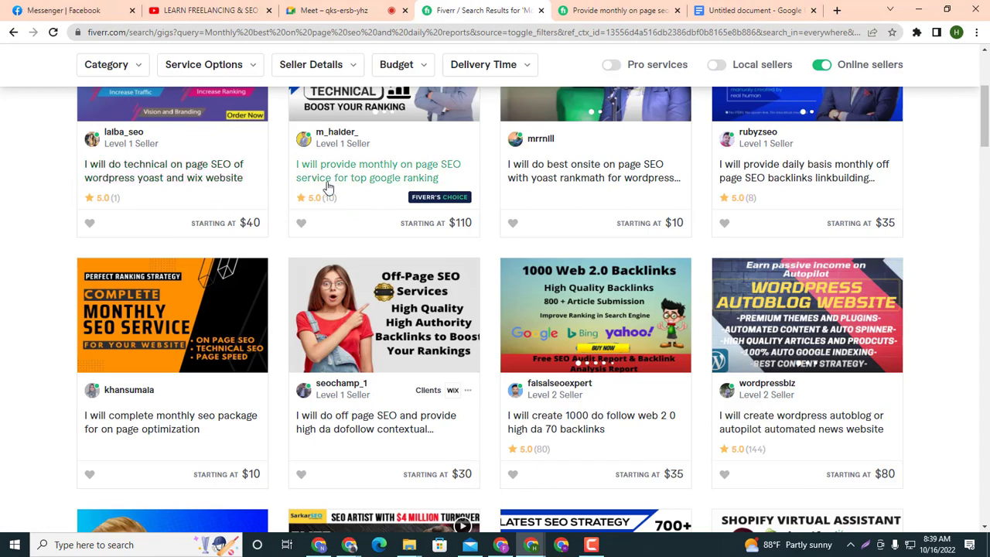
{"action": "scroll", "coordinate": [372, 316], "scroll_direction": "down", "scroll_amount": 3}
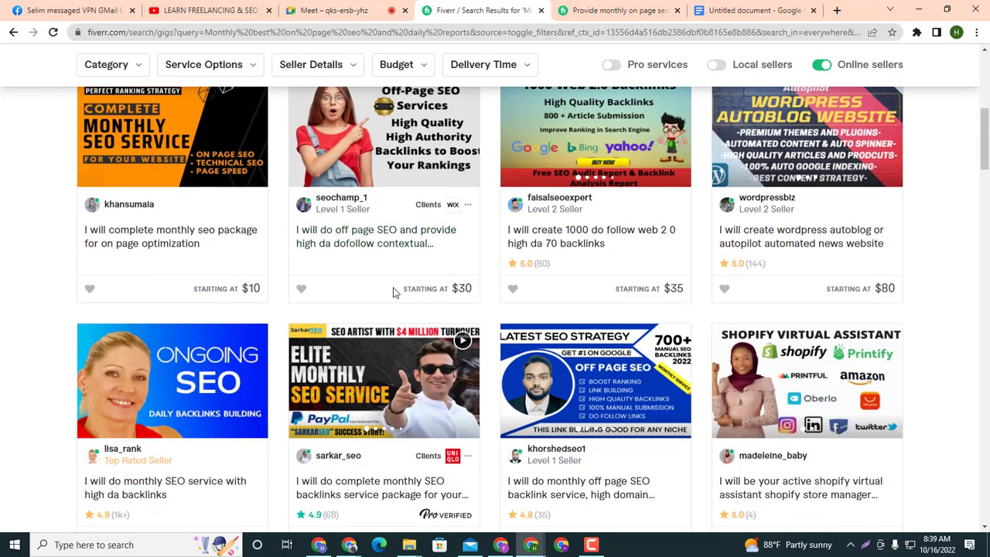
{"action": "scroll", "coordinate": [371, 294], "scroll_direction": "up", "scroll_amount": 5}
{"action": "scroll", "coordinate": [387, 194], "scroll_direction": "up", "scroll_amount": 1}
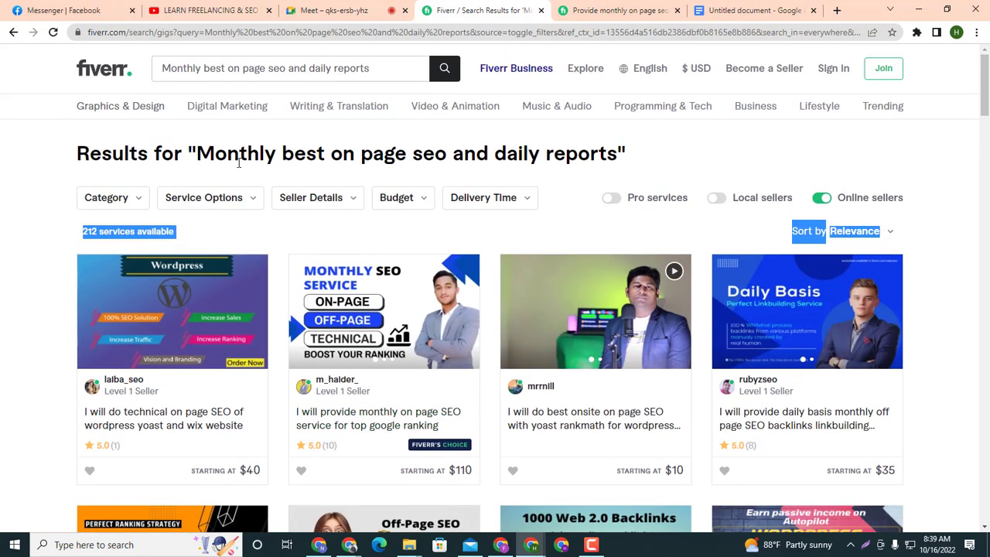
Open the $110 monthly on page SEO gig for top Google ranking and read its description and scope of work.
{"action": "scroll", "coordinate": [348, 154], "scroll_direction": "down", "scroll_amount": 3}
{"action": "left_click", "coordinate": [353, 241]}
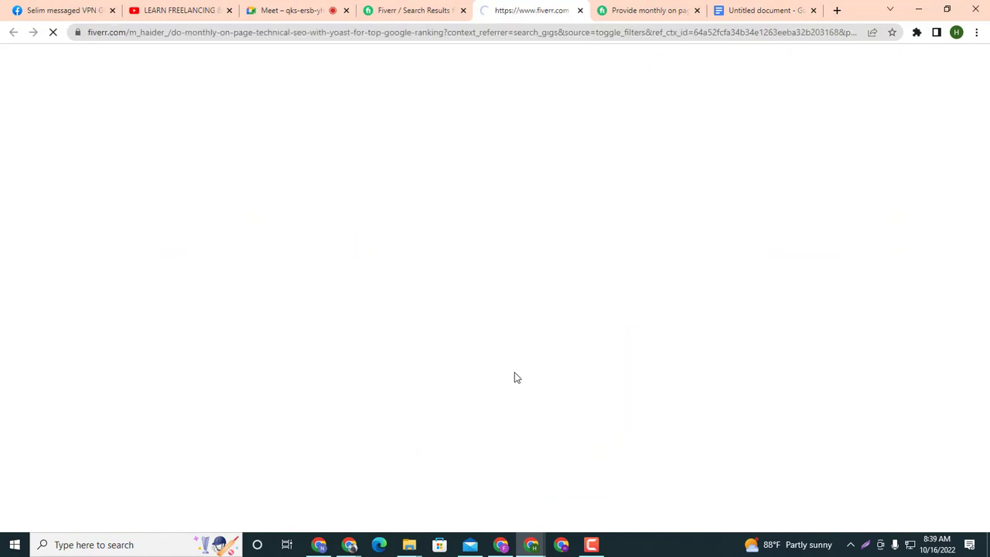
{"action": "scroll", "coordinate": [451, 426], "scroll_direction": "down", "scroll_amount": 5}
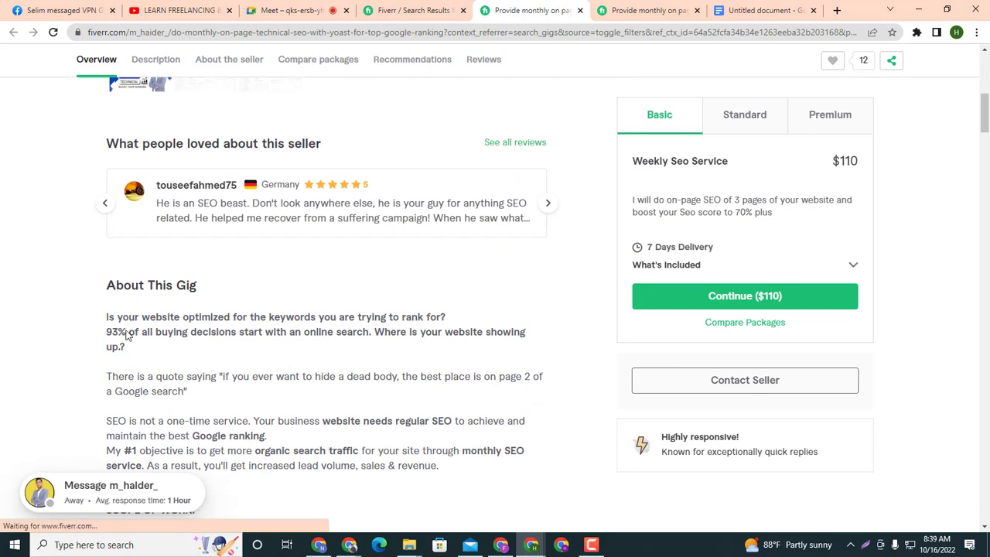
{"action": "scroll", "coordinate": [132, 270], "scroll_direction": "down", "scroll_amount": 2}
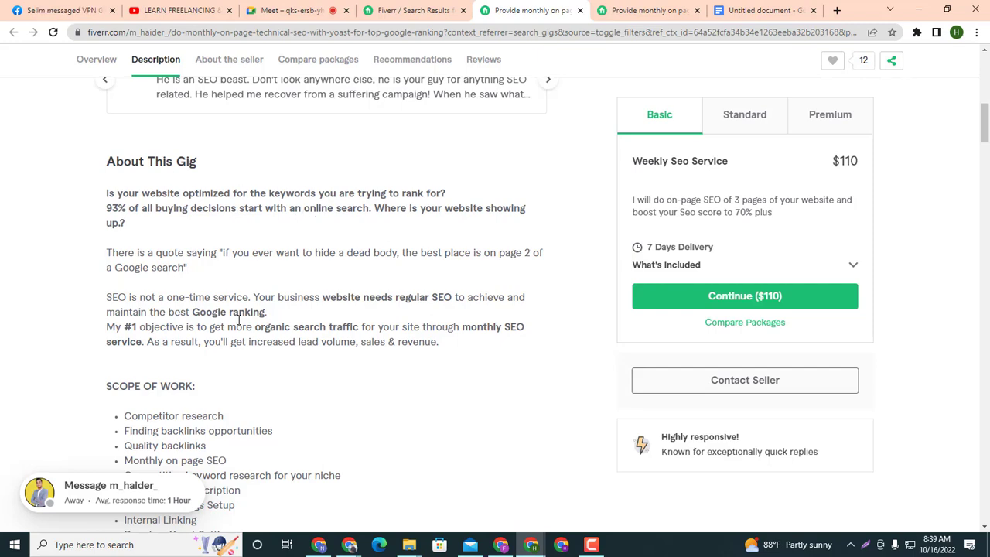
{"action": "scroll", "coordinate": [239, 319], "scroll_direction": "down", "scroll_amount": 1}
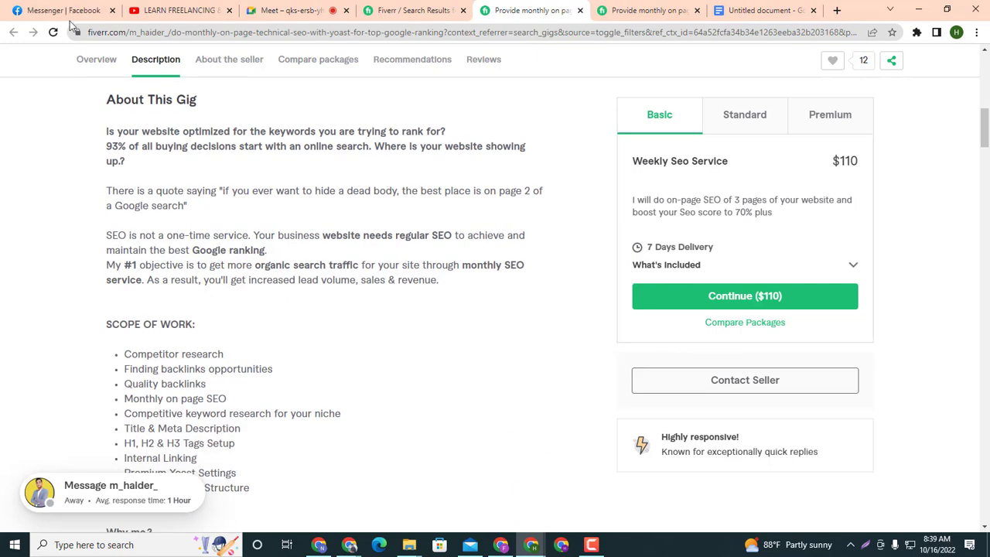
Open the gig offering 1000 do follow web 2.0 backlinks from the search results and read its About This Gig opening lines.
{"action": "left_click", "coordinate": [414, 10]}
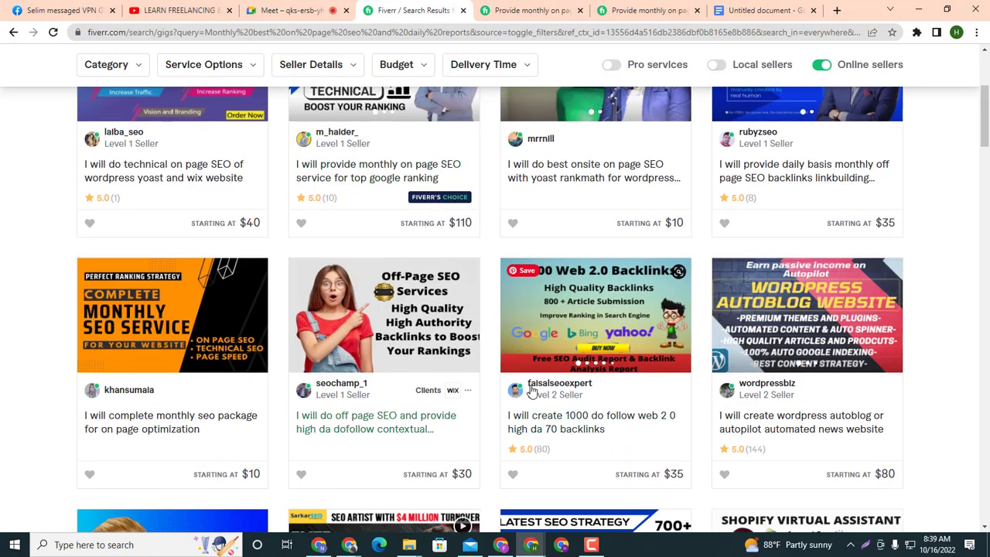
{"action": "left_click", "coordinate": [563, 429]}
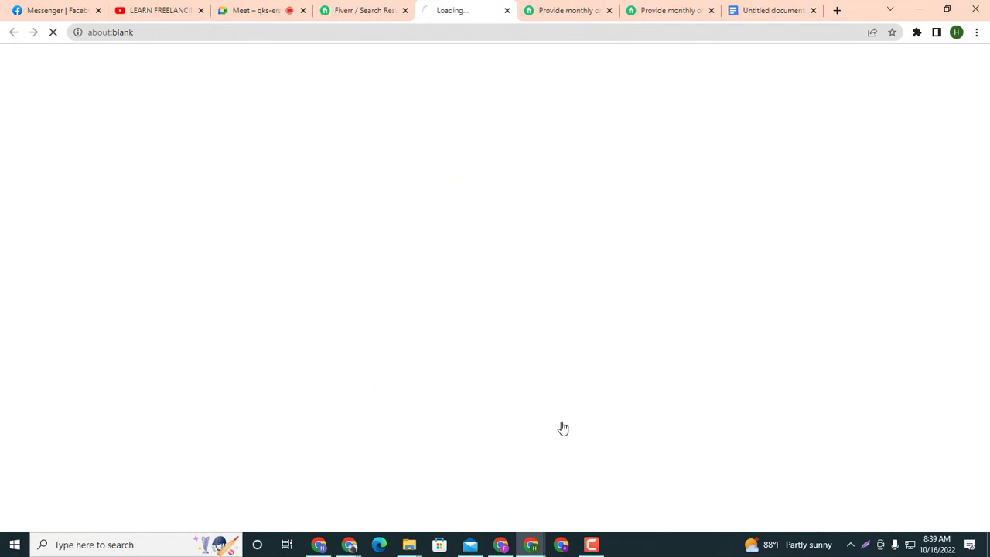
{"action": "scroll", "coordinate": [364, 370], "scroll_direction": "down", "scroll_amount": 5}
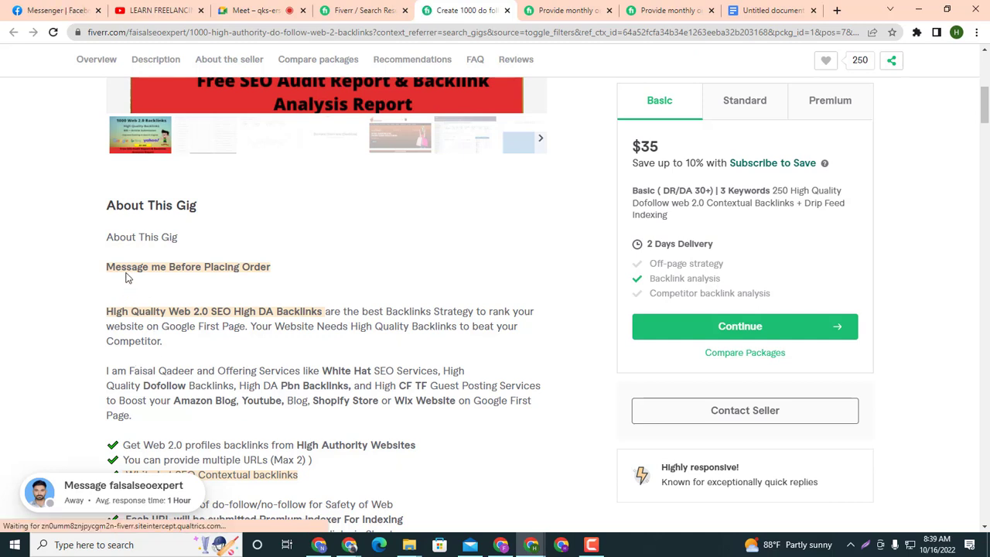
{"action": "left_click_drag", "start_coordinate": [85, 265], "coordinate": [273, 265]}
{"action": "left_click", "coordinate": [298, 268]}
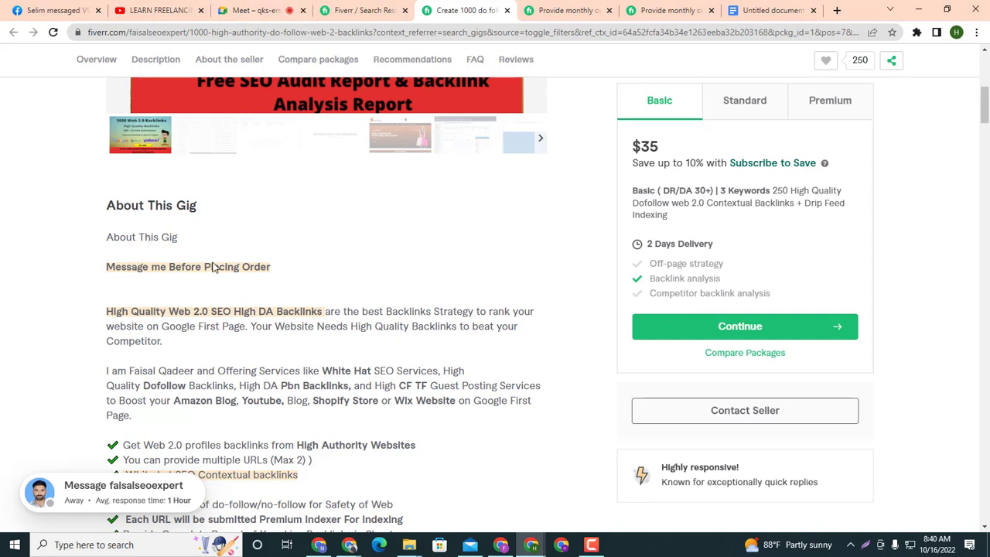
{"action": "left_click_drag", "start_coordinate": [198, 266], "coordinate": [298, 286]}
{"action": "left_click", "coordinate": [75, 259]}
{"action": "scroll", "coordinate": [85, 271], "scroll_direction": "down", "scroll_amount": 1}
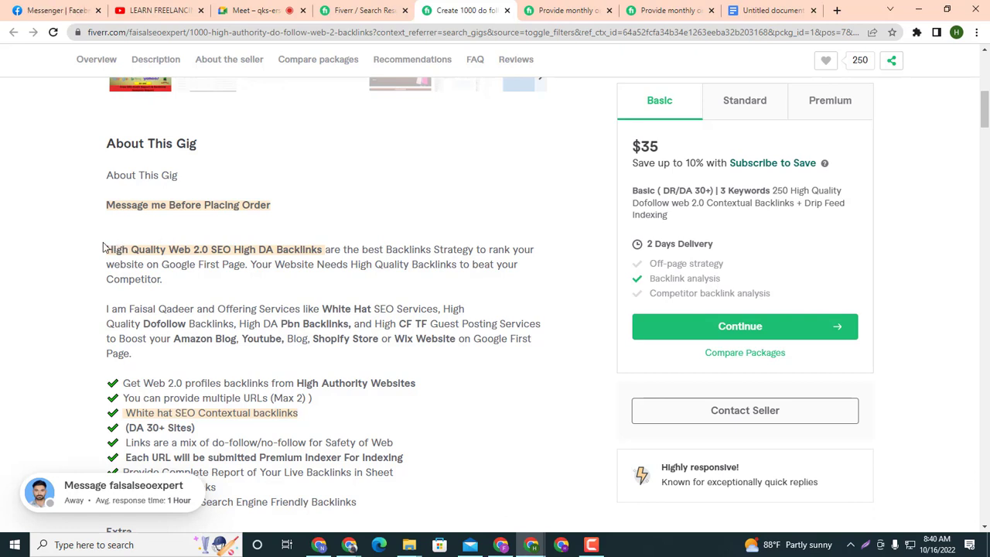
{"action": "left_click_drag", "start_coordinate": [102, 248], "coordinate": [223, 263]}
{"action": "left_click", "coordinate": [323, 222]}
Return to the search results and look through the other monthly SEO service gigs.
{"action": "left_click", "coordinate": [377, 14]}
{"action": "scroll", "coordinate": [426, 420], "scroll_direction": "down", "scroll_amount": 4}
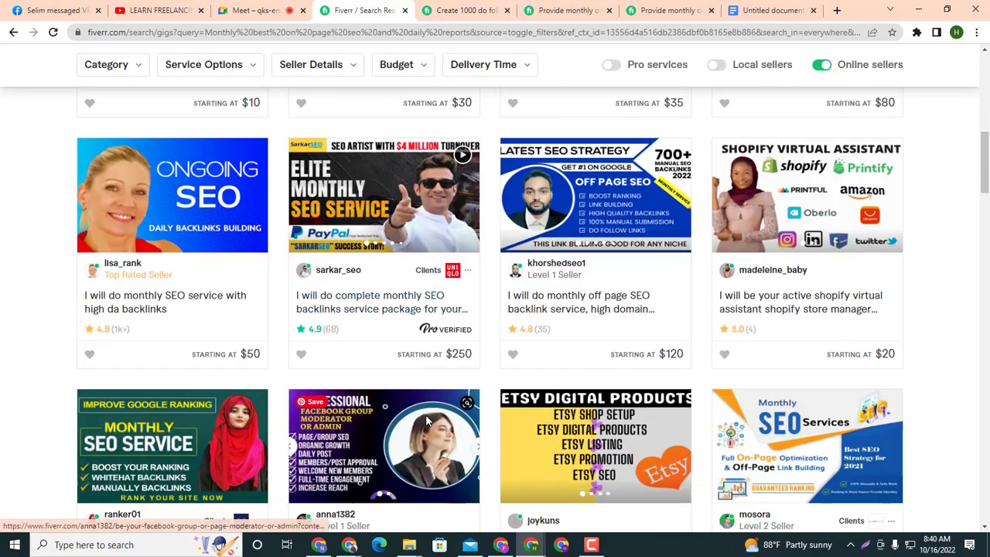
{"action": "scroll", "coordinate": [544, 407], "scroll_direction": "down", "scroll_amount": 3}
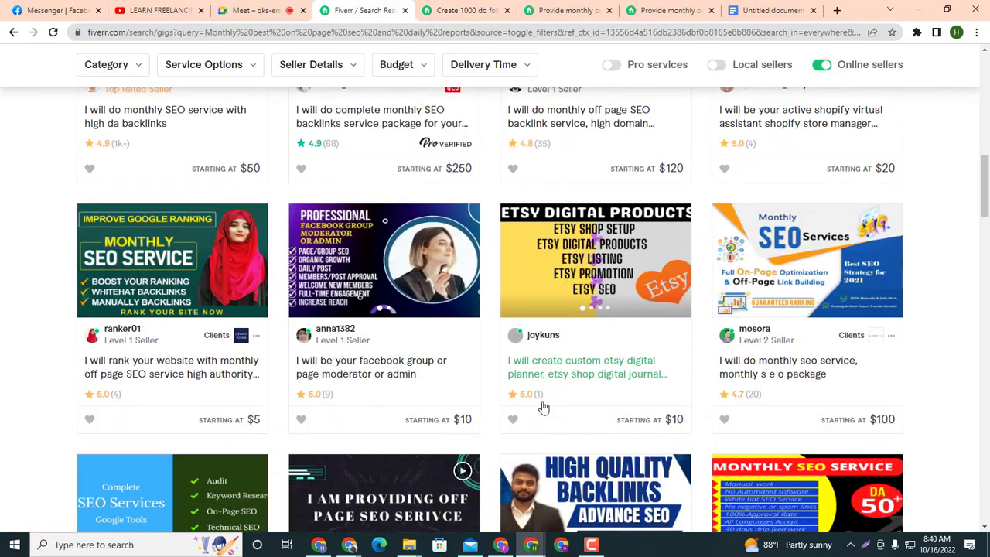
{"action": "scroll", "coordinate": [399, 423], "scroll_direction": "down", "scroll_amount": 4}
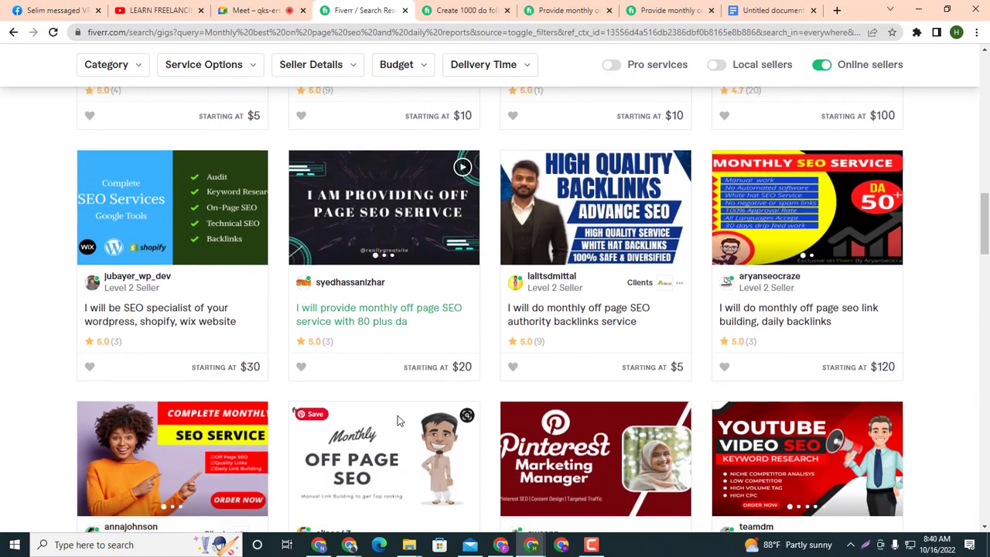
{"action": "scroll", "coordinate": [400, 418], "scroll_direction": "down", "scroll_amount": 4}
{"action": "scroll", "coordinate": [382, 338], "scroll_direction": "up", "scroll_amount": 7}
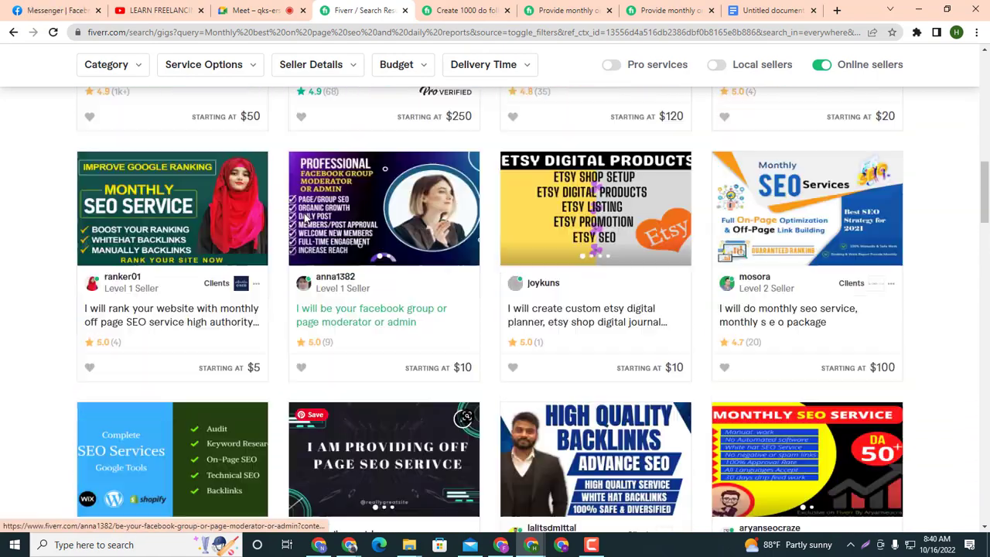
{"action": "scroll", "coordinate": [305, 219], "scroll_direction": "up", "scroll_amount": 5}
Replace the Fiverr search query with the suggested term "on page seo" and run the search.
{"action": "left_click", "coordinate": [395, 68]}
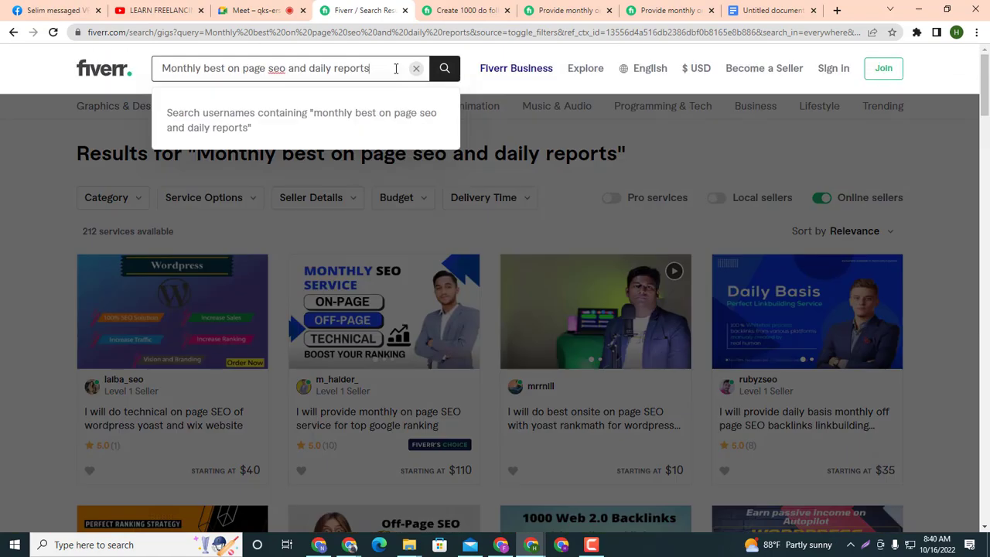
{"action": "key", "text": "ctrl+a"}
{"action": "type", "text": "O"}
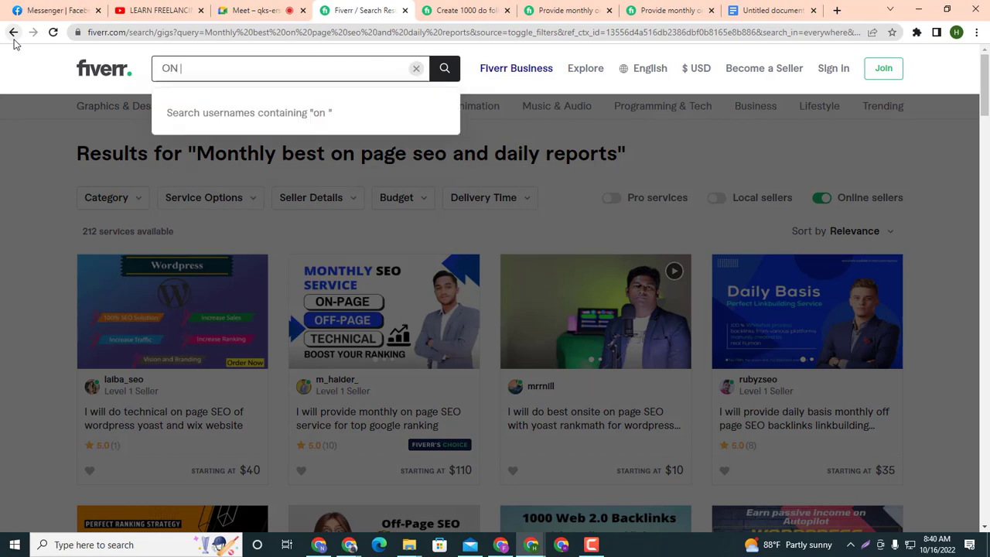
{"action": "type", "text": "N PAGE SE"}
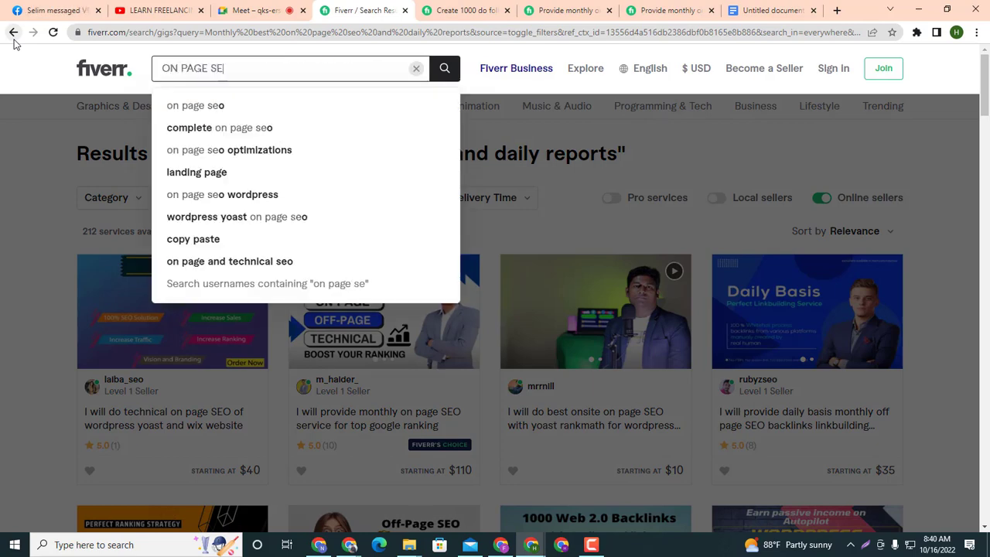
{"action": "left_click", "coordinate": [185, 105]}
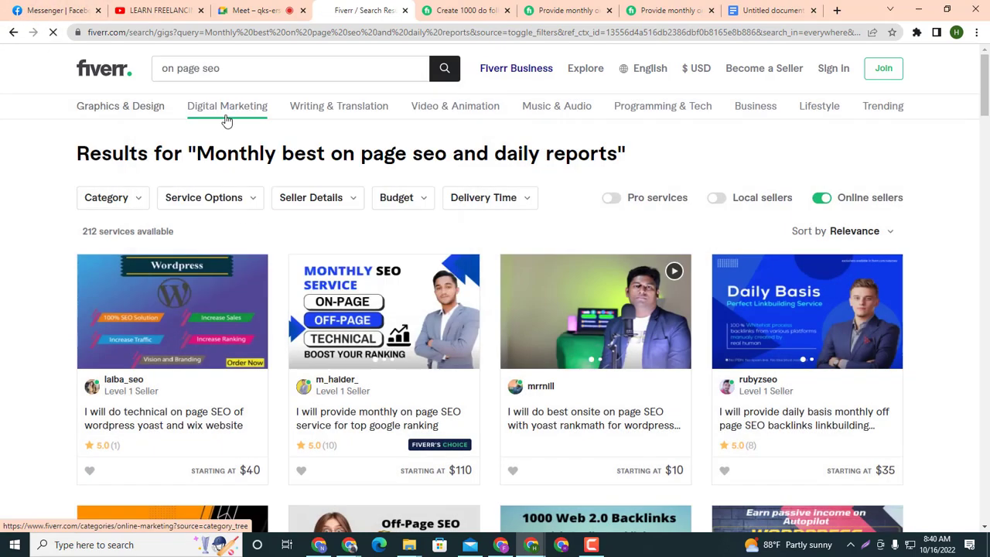
Open the $85 gig for onpage SEO with Yoast and technical optimization and go to its About This Gig section.
{"action": "scroll", "coordinate": [347, 263], "scroll_direction": "down", "scroll_amount": 3}
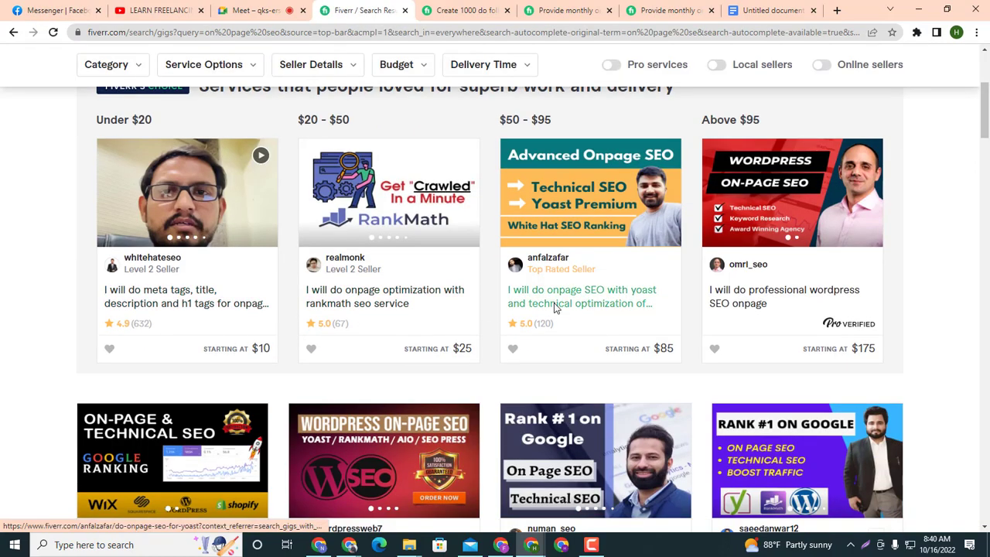
{"action": "left_click", "coordinate": [526, 296]}
{"action": "scroll", "coordinate": [376, 338], "scroll_direction": "down", "scroll_amount": 6}
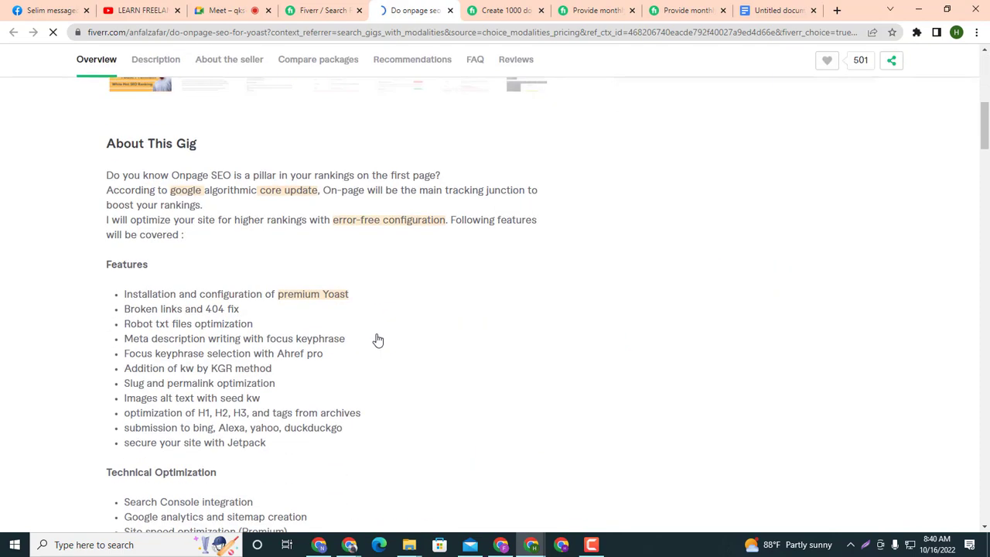
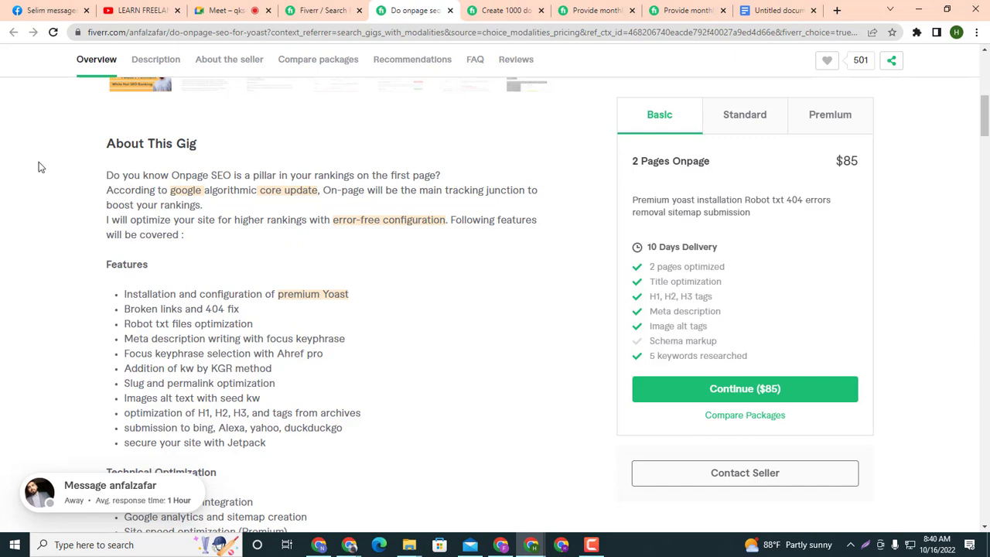
Copy the gig's intro text from "Do you know Onpage SEO" through "Following features will be covered :".
{"action": "left_click_drag", "start_coordinate": [97, 172], "coordinate": [291, 191]}
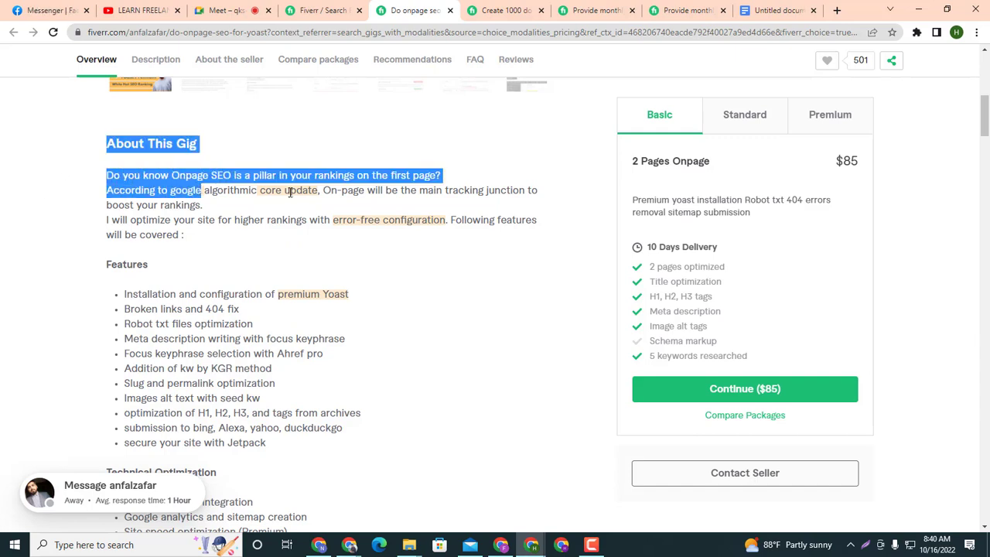
{"action": "left_click", "coordinate": [291, 191]}
{"action": "left_click_drag", "start_coordinate": [113, 175], "coordinate": [377, 204]}
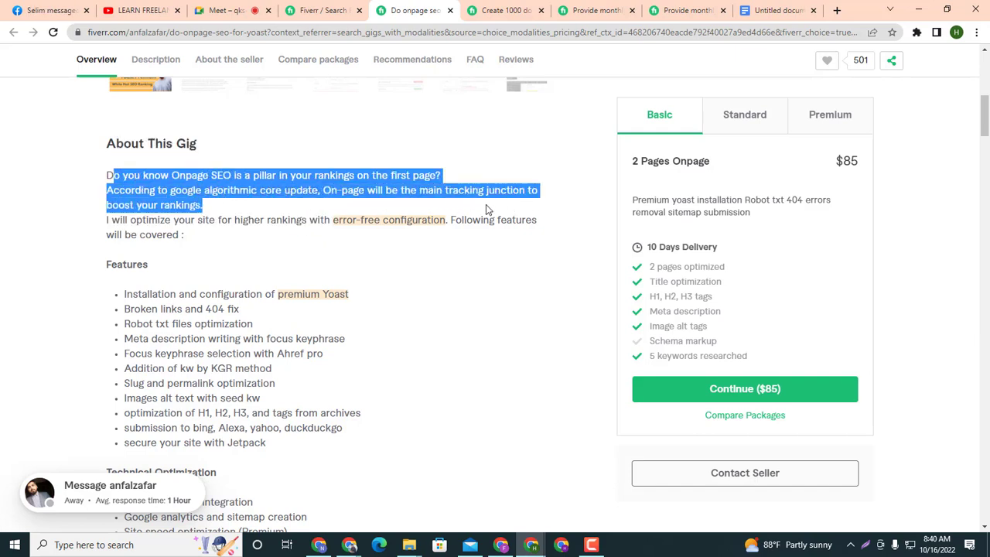
{"action": "left_click_drag", "start_coordinate": [486, 204], "coordinate": [195, 247]}
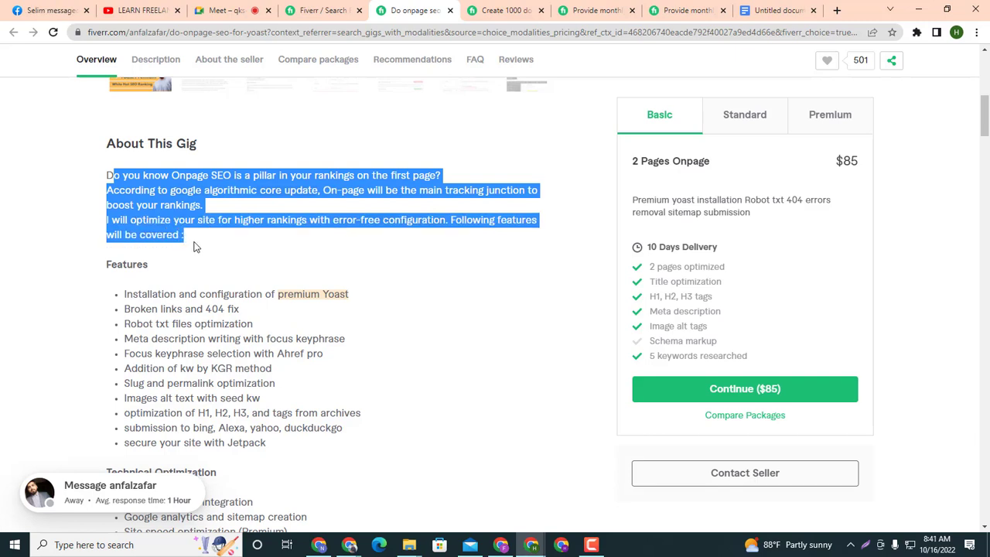
{"action": "left_click_drag", "start_coordinate": [62, 158], "coordinate": [197, 243]}
{"action": "key", "text": "ctrl+c"}
Switch to the Google Docs document, paste the copied intro under DESCRIPTION and add a new line after it.
{"action": "left_click", "coordinate": [799, 7]}
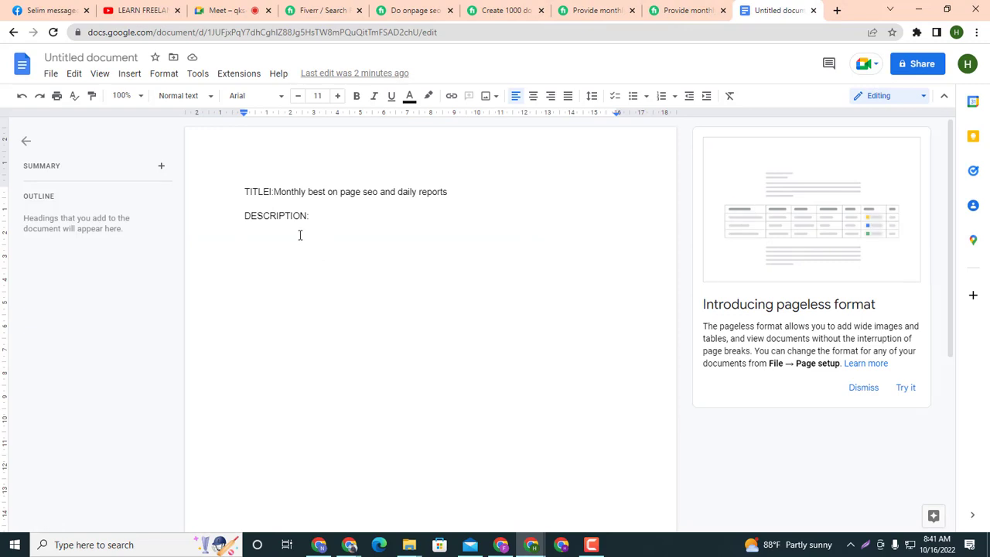
{"action": "key", "text": "ctrl+v"}
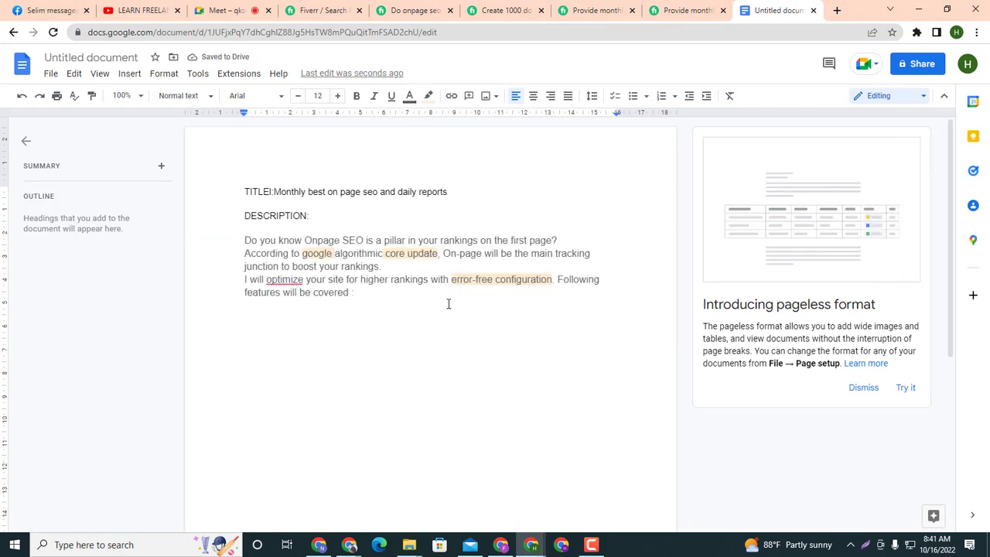
{"action": "key", "text": "Return"}
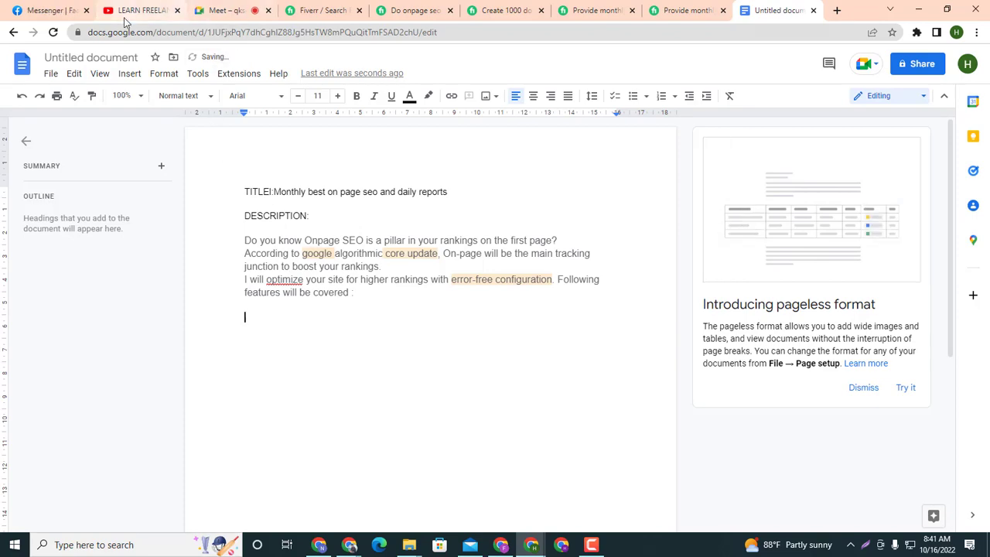
Go back to the Yoast onpage SEO gig and review its Features and Technical Optimization lists.
{"action": "left_click", "coordinate": [226, 11]}
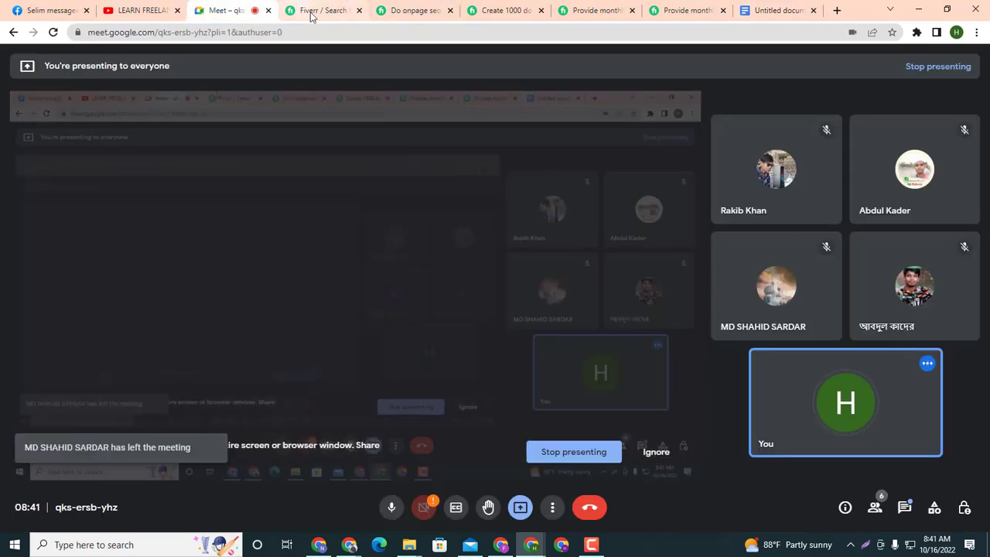
{"action": "left_click", "coordinate": [317, 11]}
{"action": "left_click", "coordinate": [414, 10]}
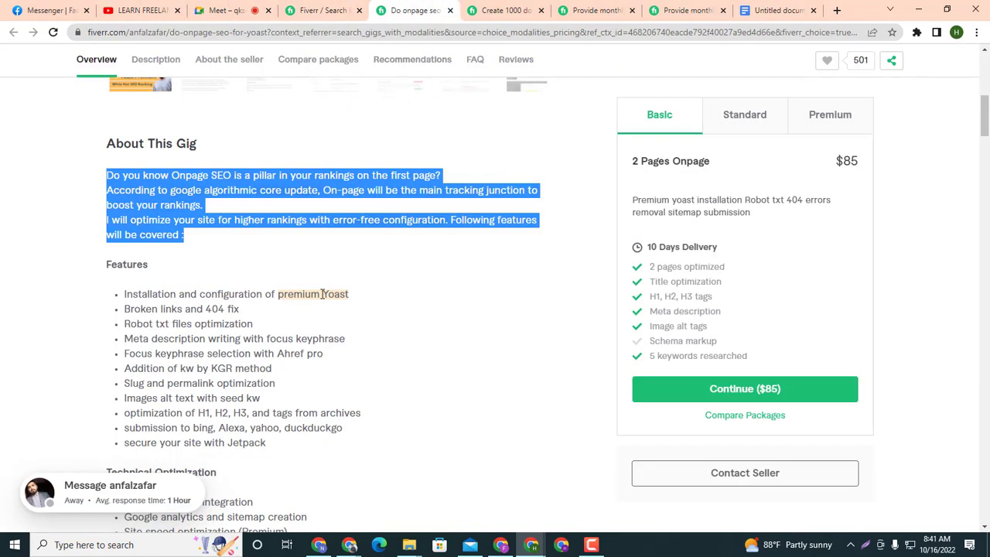
{"action": "scroll", "coordinate": [195, 293], "scroll_direction": "down", "scroll_amount": 1}
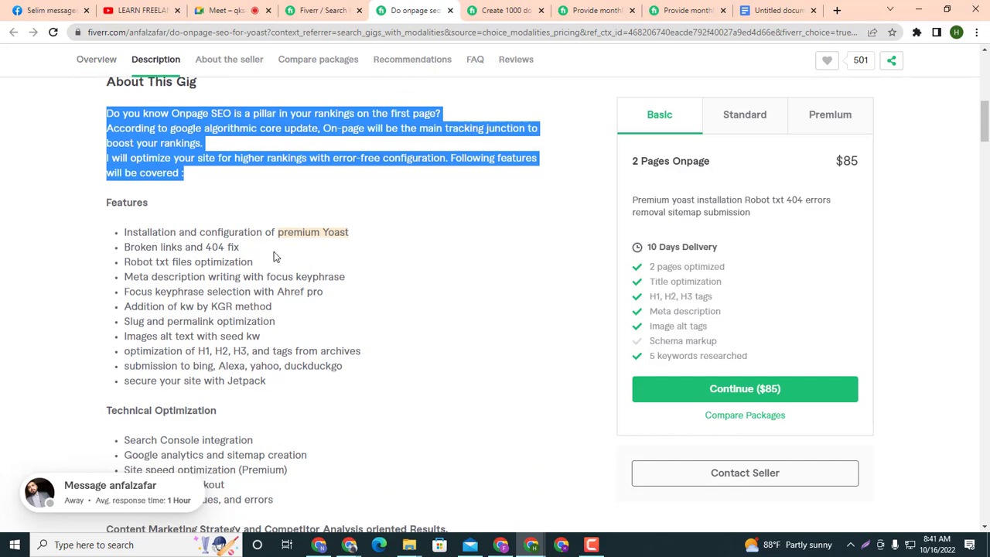
{"action": "left_click_drag", "start_coordinate": [125, 232], "coordinate": [391, 381]}
{"action": "scroll", "coordinate": [391, 381], "scroll_direction": "down", "scroll_amount": 1}
{"action": "left_click", "coordinate": [390, 382]}
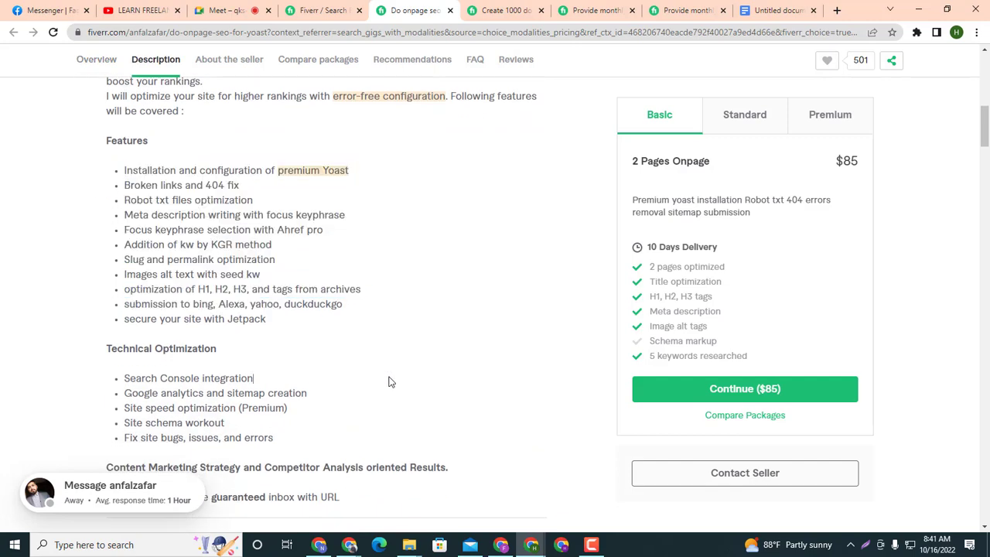
Open the $150 website onpage SEO and technical optimization gig from the "on page seo" results and go to its description.
{"action": "left_click", "coordinate": [321, 10]}
{"action": "scroll", "coordinate": [588, 370], "scroll_direction": "down", "scroll_amount": 3}
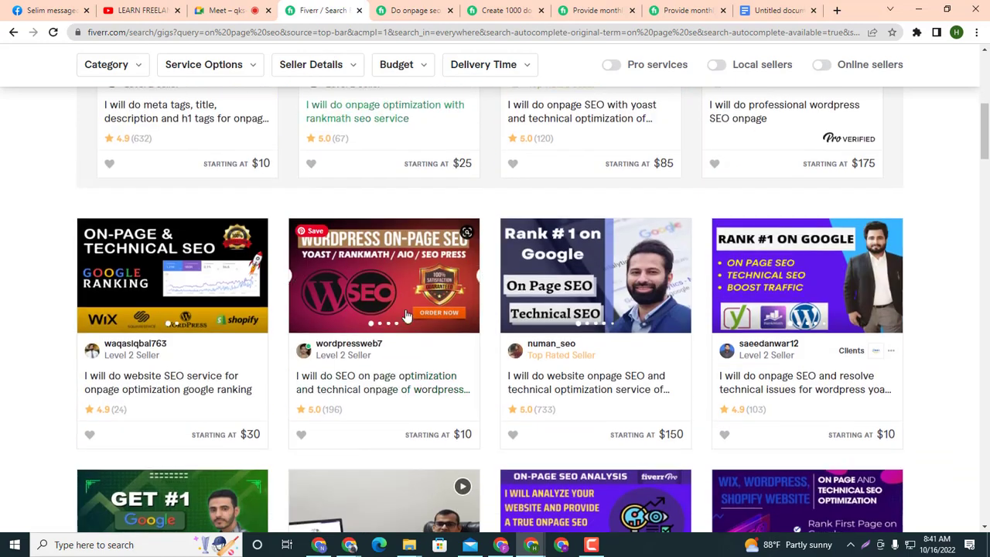
{"action": "left_click", "coordinate": [582, 383]}
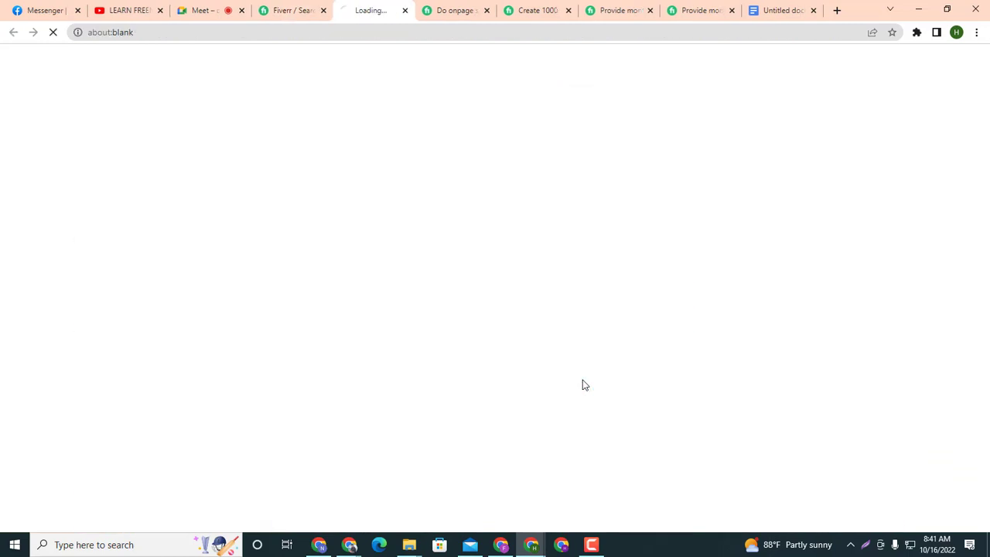
{"action": "scroll", "coordinate": [301, 352], "scroll_direction": "down", "scroll_amount": 10}
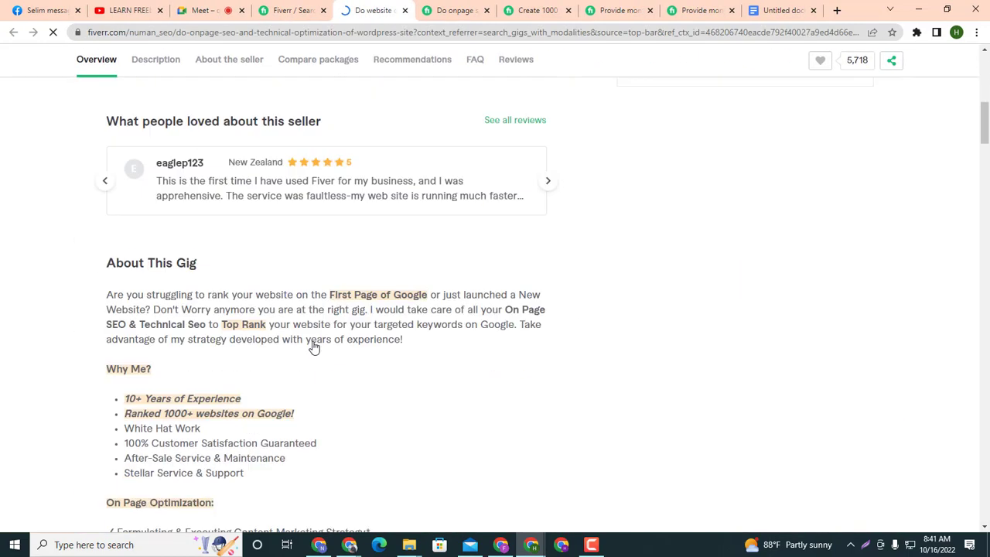
Copy the bullet list under Why Me, from "10+ Years of Experience" to "Stellar Service & Support".
{"action": "scroll", "coordinate": [155, 220], "scroll_direction": "up", "scroll_amount": 1}
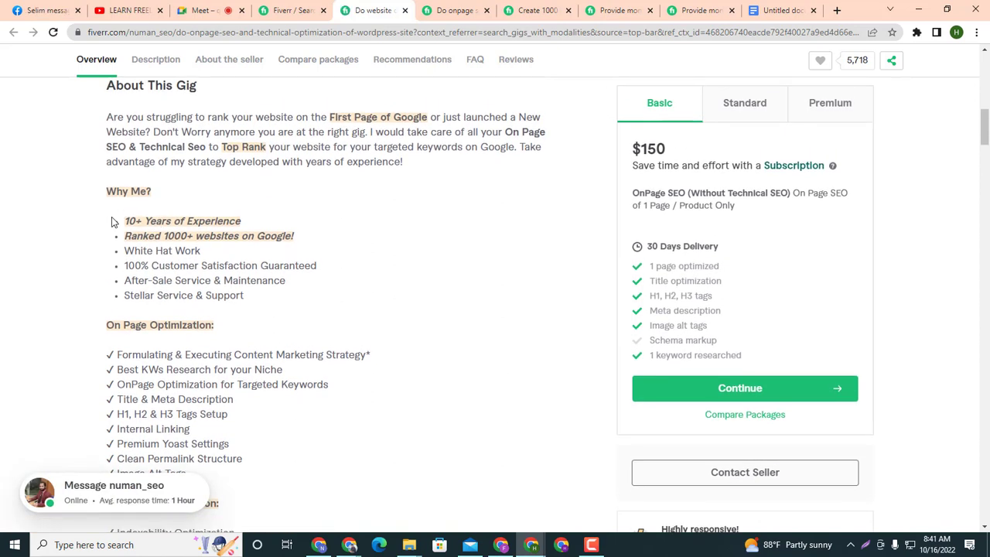
{"action": "left_click_drag", "start_coordinate": [116, 222], "coordinate": [282, 306]}
{"action": "key", "text": "ctrl+c"}
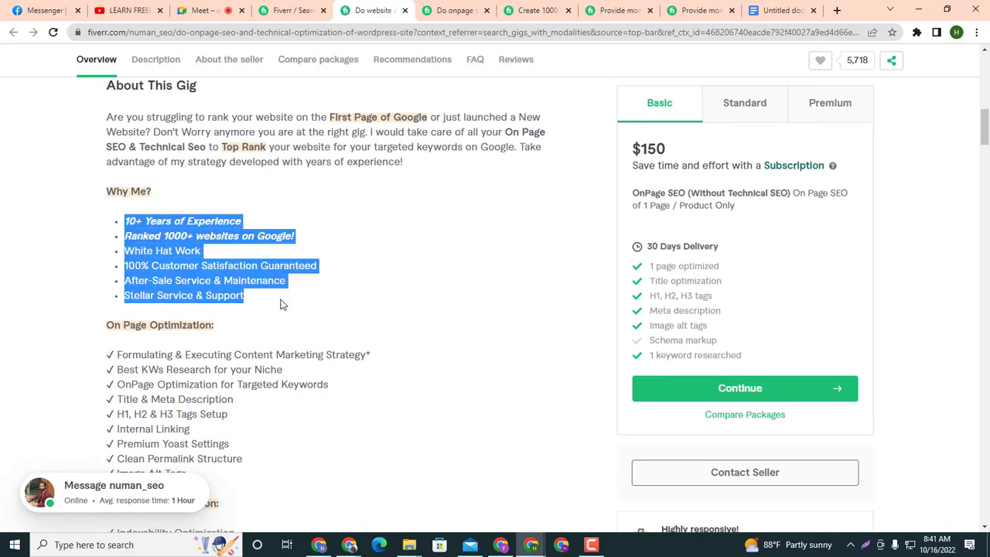
Paste the copied bullet list below the intro in the Google Docs document and change its first bullet to "5 Years of Experience".
{"action": "left_click", "coordinate": [781, 10]}
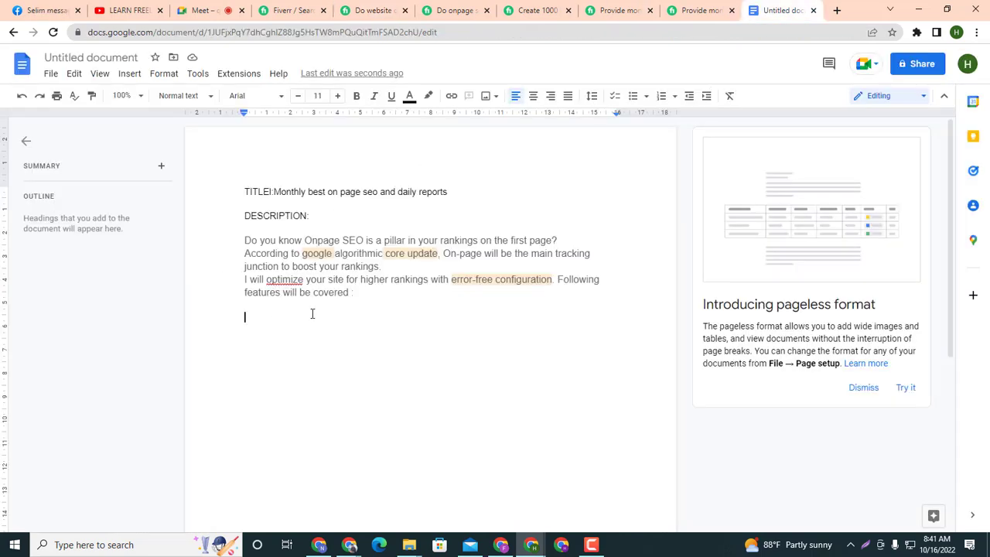
{"action": "key", "text": "ctrl+v"}
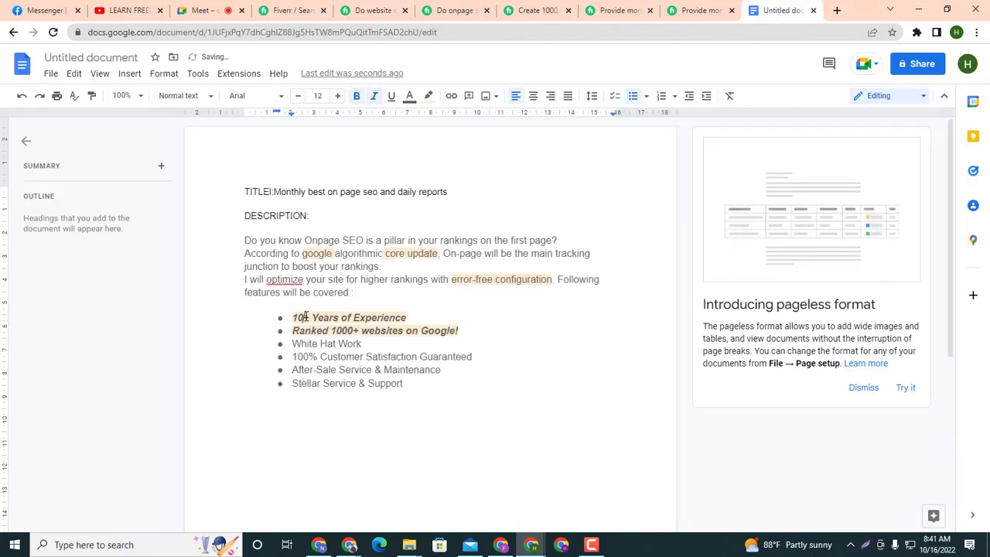
{"action": "key", "text": "BackSpace"}
{"action": "key", "text": "BackSpace"}
{"action": "key", "text": "BackSpace"}
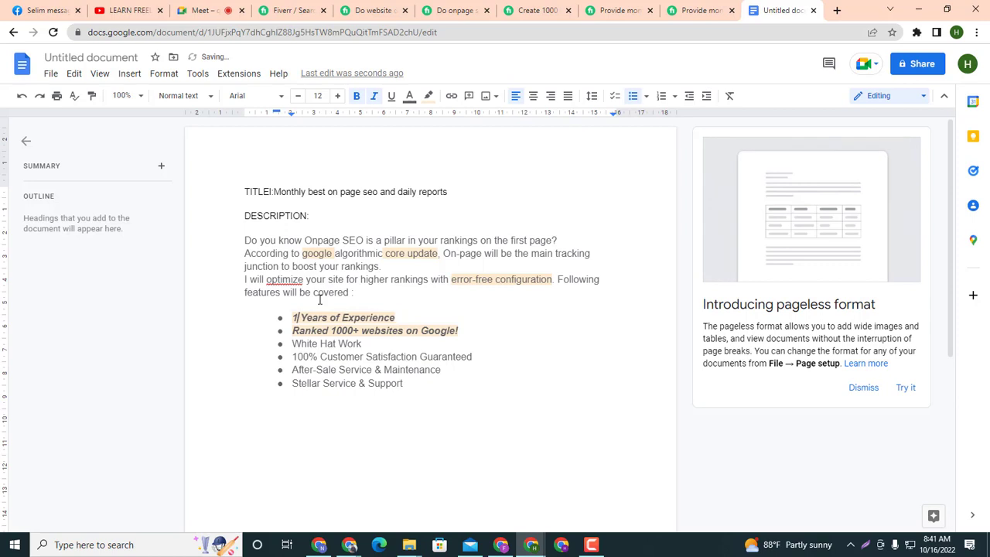
{"action": "type", "text": "5"}
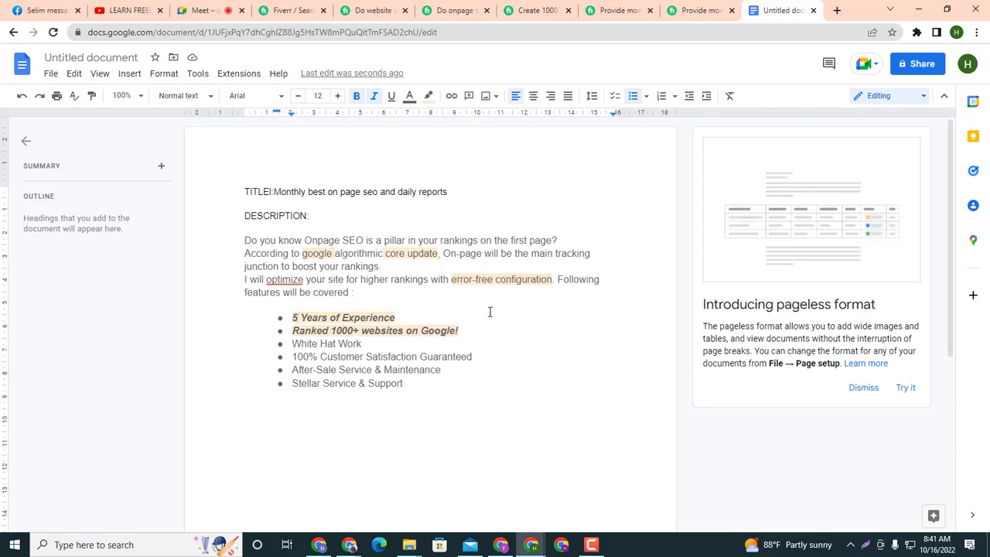
Change the number of ranked websites in the second bullet to 500, keeping the plus sign.
{"action": "key", "text": "BackSpace"}
{"action": "key", "text": "BackSpace"}
{"action": "key", "text": "BackSpace"}
{"action": "key", "text": "BackSpace"}
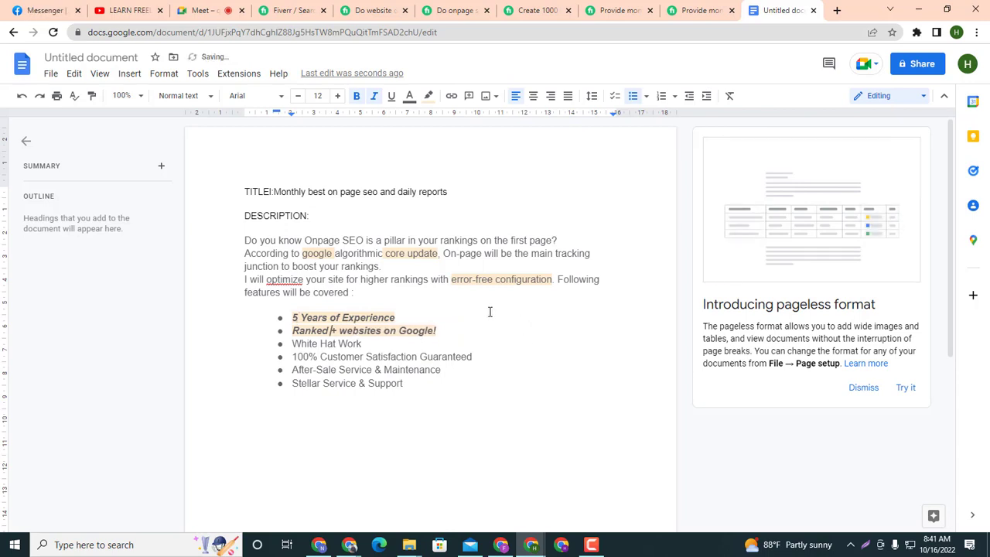
{"action": "type", "text": "500"}
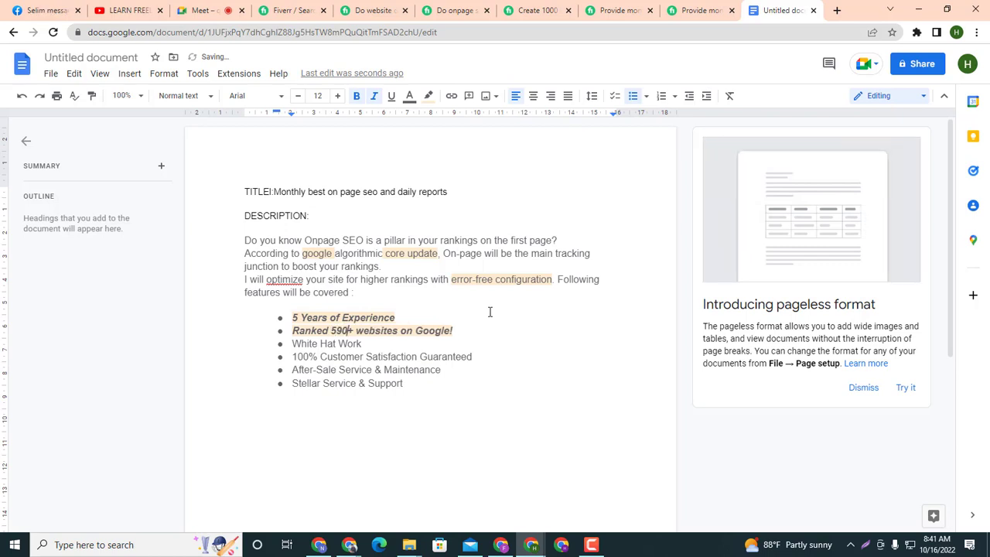
{"action": "key", "text": "BackSpace"}
{"action": "key", "text": "BackSpace"}
{"action": "type", "text": "00"}
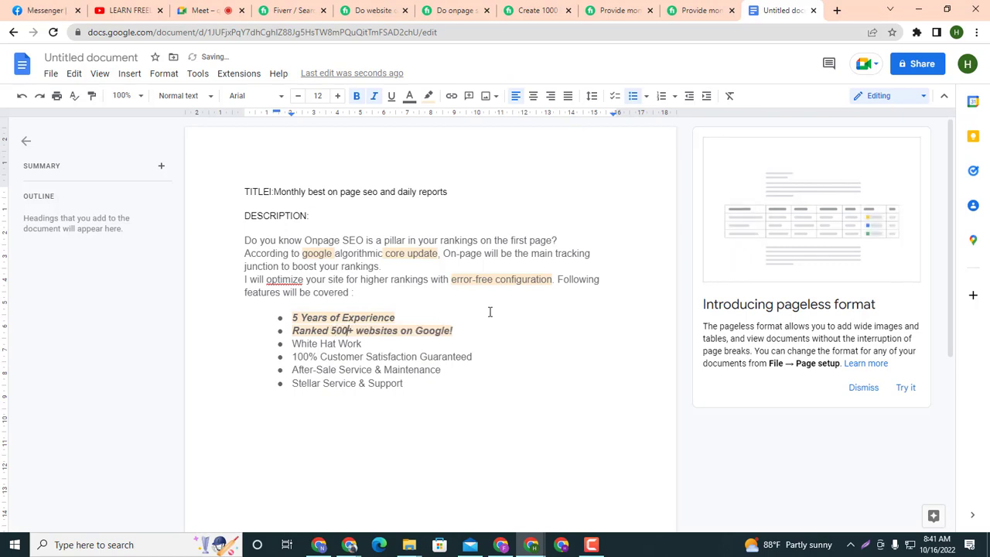
{"action": "left_click", "coordinate": [389, 349]}
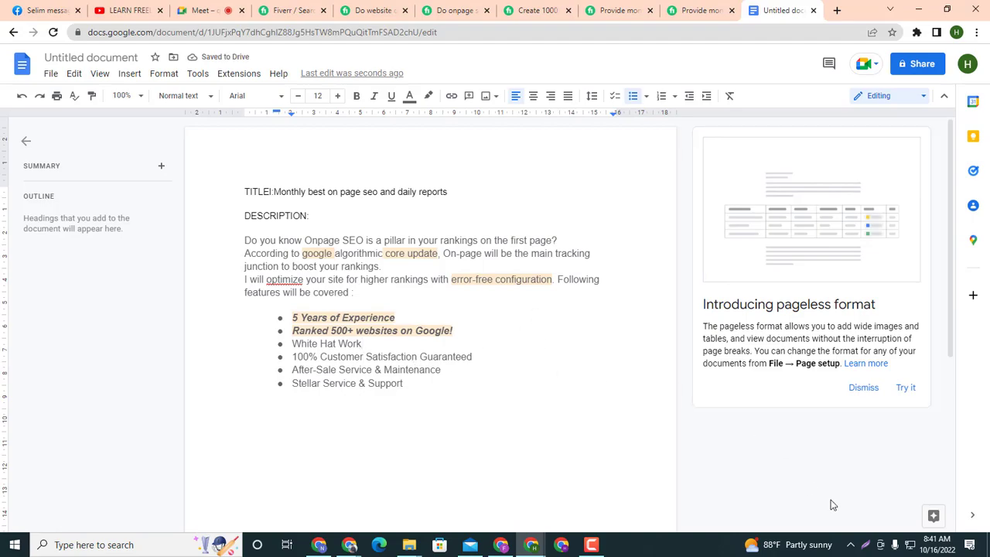
Capture the document text area with the screenshot tool, annotate it freehand in red, and discard the capture.
{"action": "left_click", "coordinate": [865, 545]}
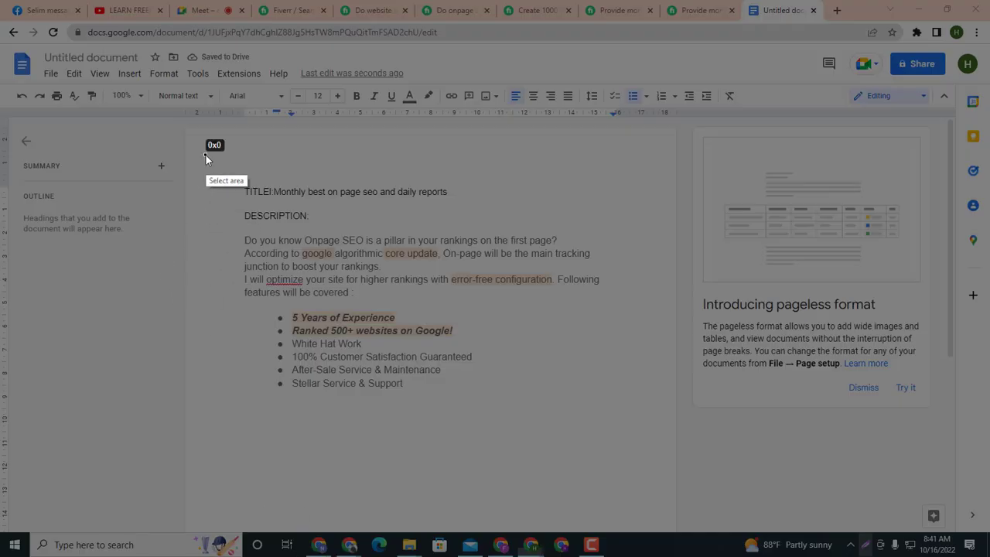
{"action": "left_click_drag", "start_coordinate": [206, 154], "coordinate": [601, 500]}
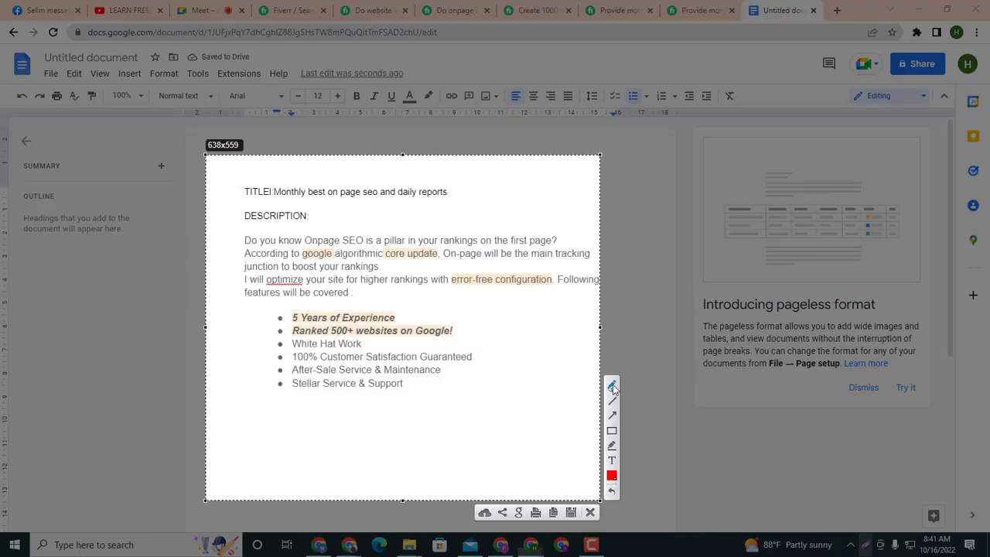
{"action": "mouse_move", "coordinate": [243, 306]}
{"action": "left_mouse_down"}
{"action": "mouse_move", "coordinate": [276, 318]}
{"action": "mouse_move", "coordinate": [281, 283]}
{"action": "mouse_move", "coordinate": [293, 289]}
{"action": "mouse_move", "coordinate": [329, 264]}
{"action": "left_mouse_up"}
{"action": "mouse_move", "coordinate": [342, 230]}
{"action": "left_mouse_down"}
{"action": "mouse_move", "coordinate": [325, 254]}
{"action": "mouse_move", "coordinate": [359, 242]}
{"action": "left_mouse_up"}
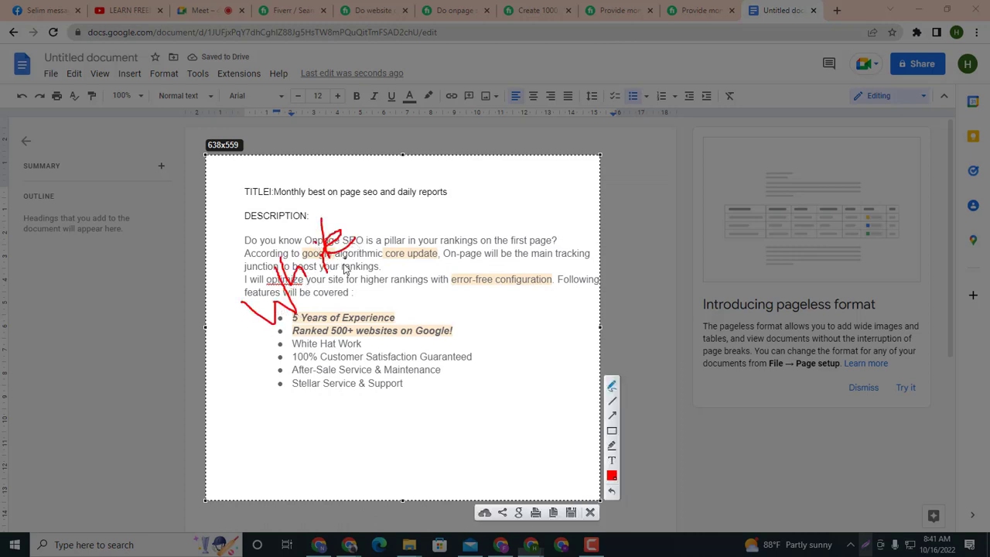
{"action": "mouse_move", "coordinate": [286, 368]}
{"action": "left_mouse_down"}
{"action": "mouse_move", "coordinate": [355, 271]}
{"action": "mouse_move", "coordinate": [231, 210]}
{"action": "mouse_move", "coordinate": [312, 345]}
{"action": "left_mouse_up"}
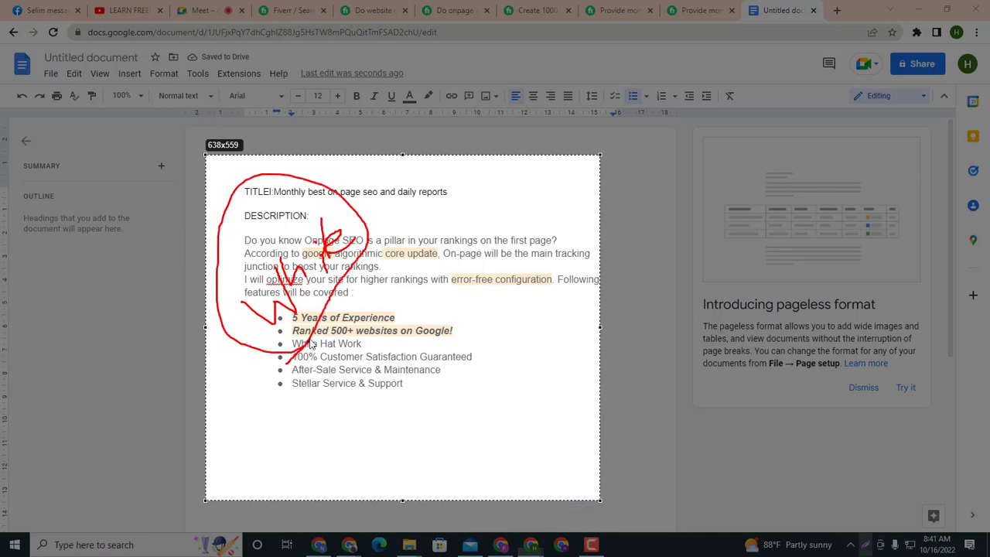
{"action": "mouse_move", "coordinate": [358, 263]}
{"action": "left_mouse_down"}
{"action": "mouse_move", "coordinate": [427, 219]}
{"action": "mouse_move", "coordinate": [440, 239]}
{"action": "left_mouse_up"}
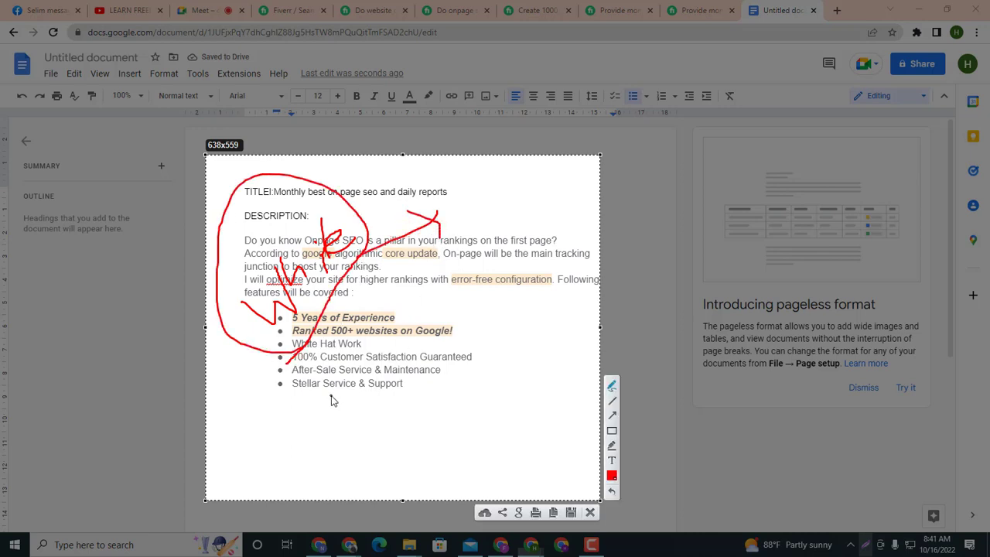
{"action": "mouse_move", "coordinate": [332, 396]}
{"action": "left_mouse_down"}
{"action": "mouse_move", "coordinate": [348, 379]}
{"action": "mouse_move", "coordinate": [362, 417]}
{"action": "mouse_move", "coordinate": [385, 385]}
{"action": "mouse_move", "coordinate": [391, 348]}
{"action": "mouse_move", "coordinate": [399, 355]}
{"action": "mouse_move", "coordinate": [469, 279]}
{"action": "mouse_move", "coordinate": [468, 308]}
{"action": "left_mouse_up"}
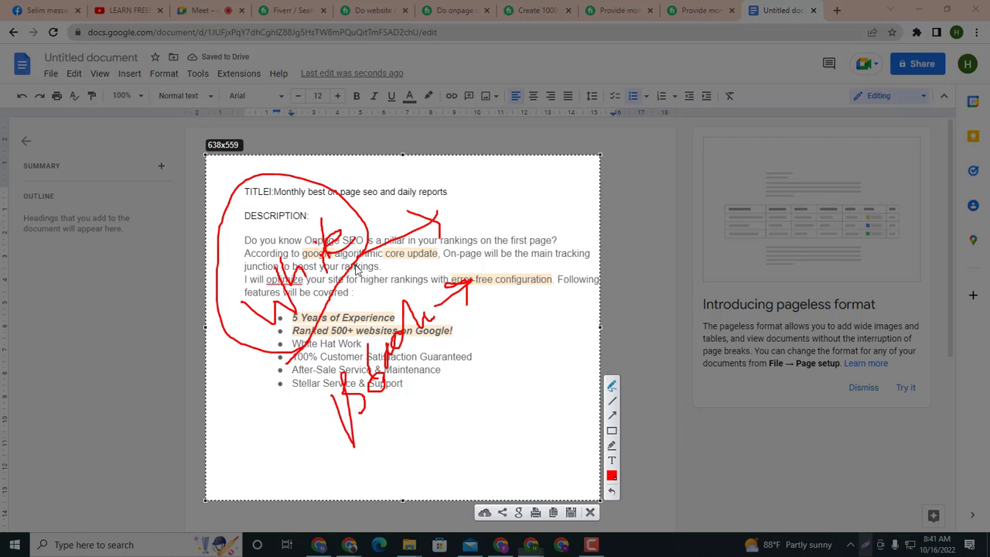
{"action": "mouse_move", "coordinate": [291, 288]}
{"action": "left_mouse_down"}
{"action": "mouse_move", "coordinate": [291, 205]}
{"action": "mouse_move", "coordinate": [364, 195]}
{"action": "mouse_move", "coordinate": [433, 208]}
{"action": "mouse_move", "coordinate": [429, 153]}
{"action": "mouse_move", "coordinate": [438, 164]}
{"action": "mouse_move", "coordinate": [449, 147]}
{"action": "mouse_move", "coordinate": [467, 150]}
{"action": "mouse_move", "coordinate": [437, 144]}
{"action": "mouse_move", "coordinate": [495, 160]}
{"action": "mouse_move", "coordinate": [514, 133]}
{"action": "mouse_move", "coordinate": [495, 116]}
{"action": "mouse_move", "coordinate": [414, 174]}
{"action": "mouse_move", "coordinate": [495, 190]}
{"action": "mouse_move", "coordinate": [488, 202]}
{"action": "mouse_move", "coordinate": [545, 126]}
{"action": "left_mouse_up"}
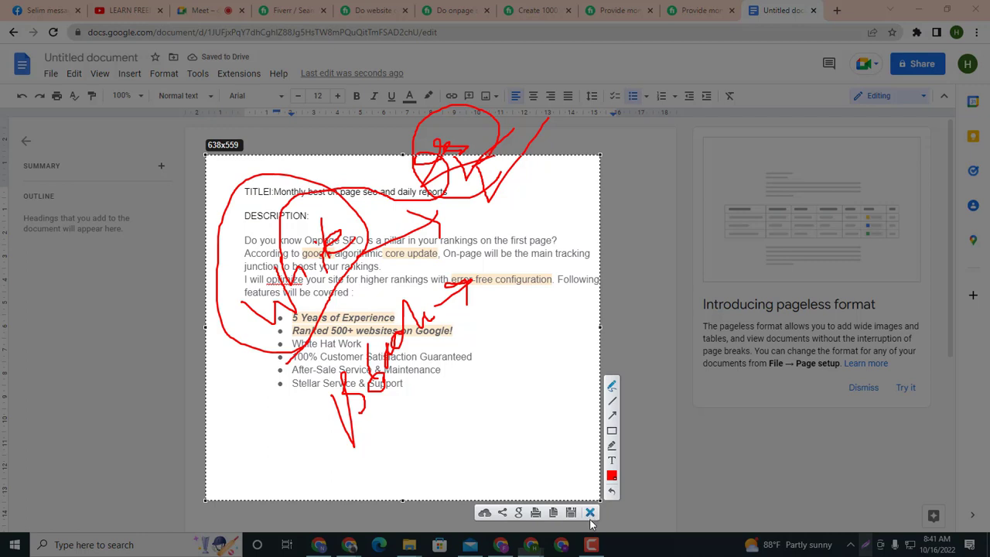
{"action": "key", "text": "Escape"}
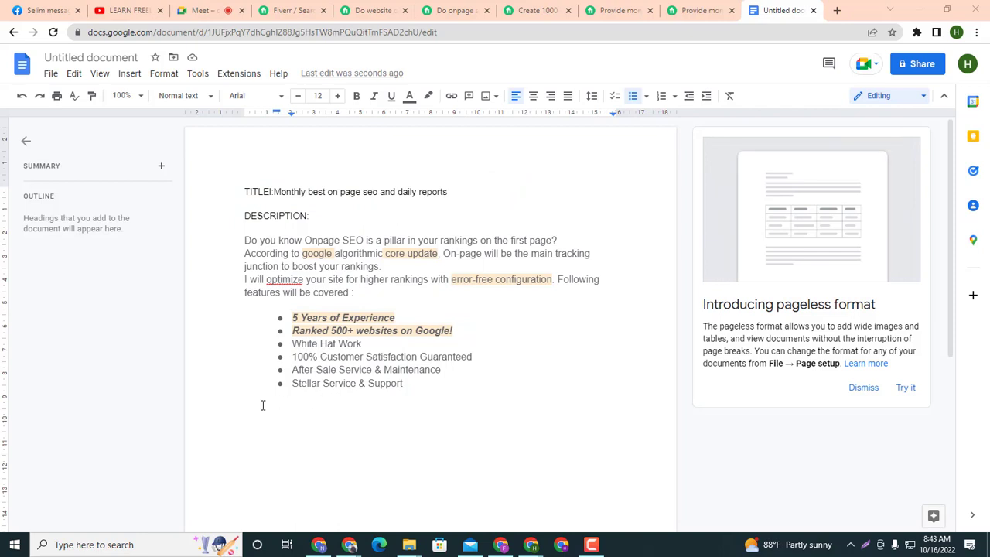
{"action": "mouse_move", "coordinate": [362, 344]}
{"action": "left_mouse_down"}
{"action": "mouse_move", "coordinate": [304, 345]}
{"action": "mouse_move", "coordinate": [362, 352]}
{"action": "left_mouse_up"}
{"action": "left_click", "coordinate": [354, 343]}
{"action": "left_click", "coordinate": [359, 378]}
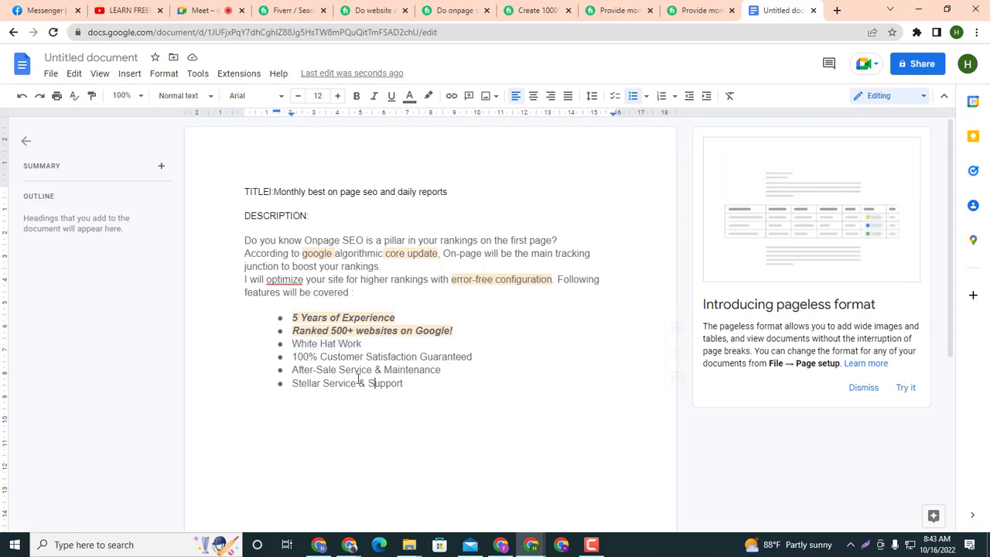
{"action": "left_click", "coordinate": [294, 356]}
{"action": "left_click_drag", "start_coordinate": [294, 357], "coordinate": [463, 363]}
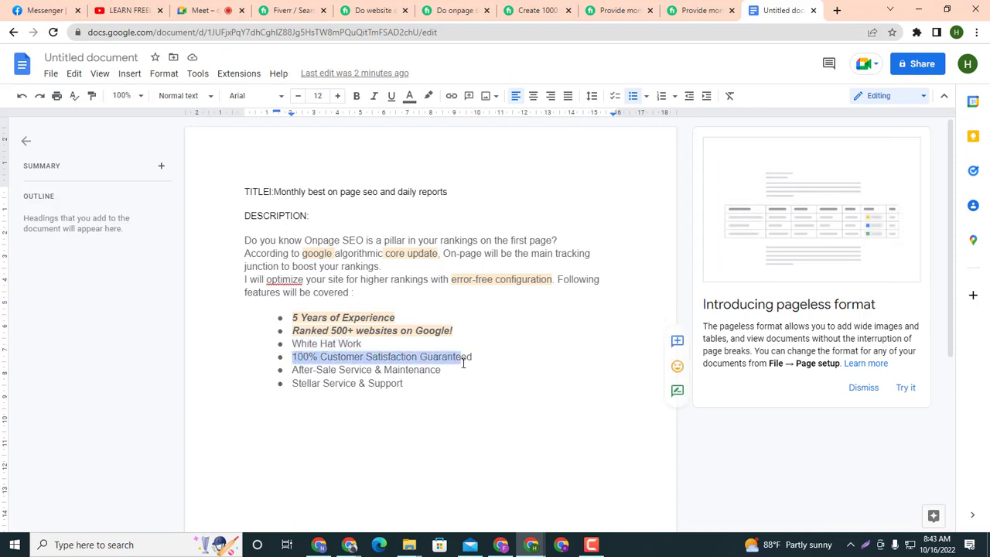
{"action": "left_click", "coordinate": [298, 355]}
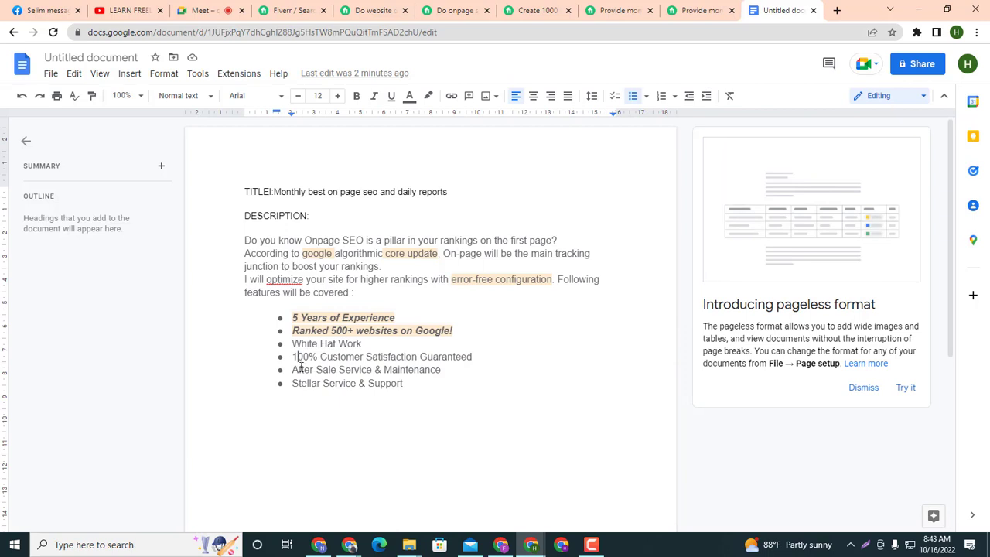
{"action": "left_click", "coordinate": [441, 385]}
{"action": "left_click", "coordinate": [425, 382]}
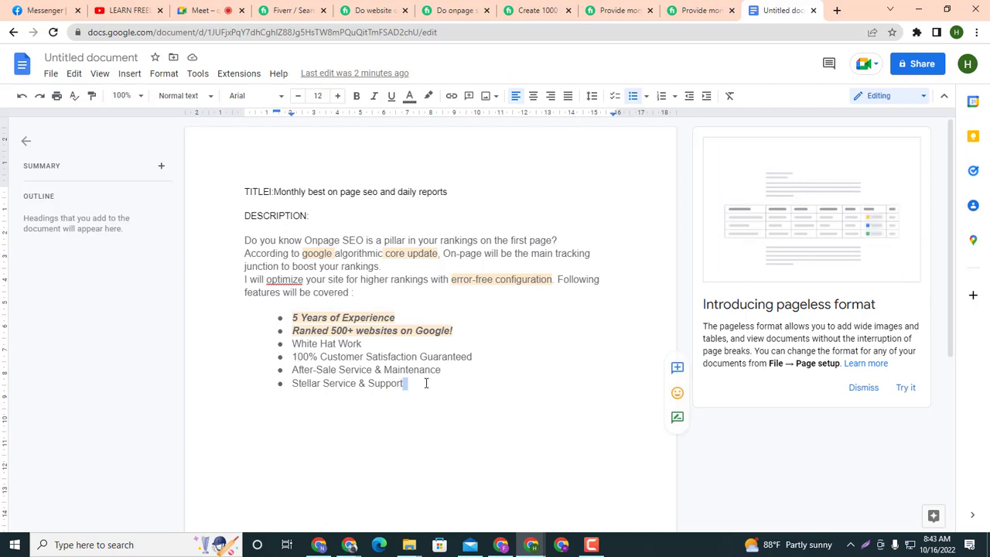
{"action": "left_click", "coordinate": [453, 397]}
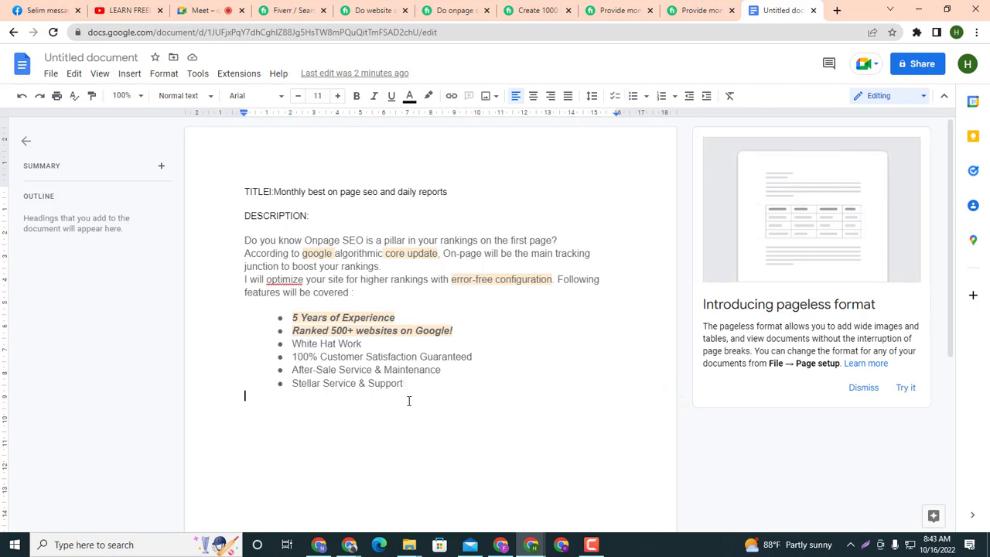
Copy the "Why Me?" heading from the $150 onpage SEO gig on Fiverr and return to the Google Docs document.
{"action": "left_click", "coordinate": [375, 10]}
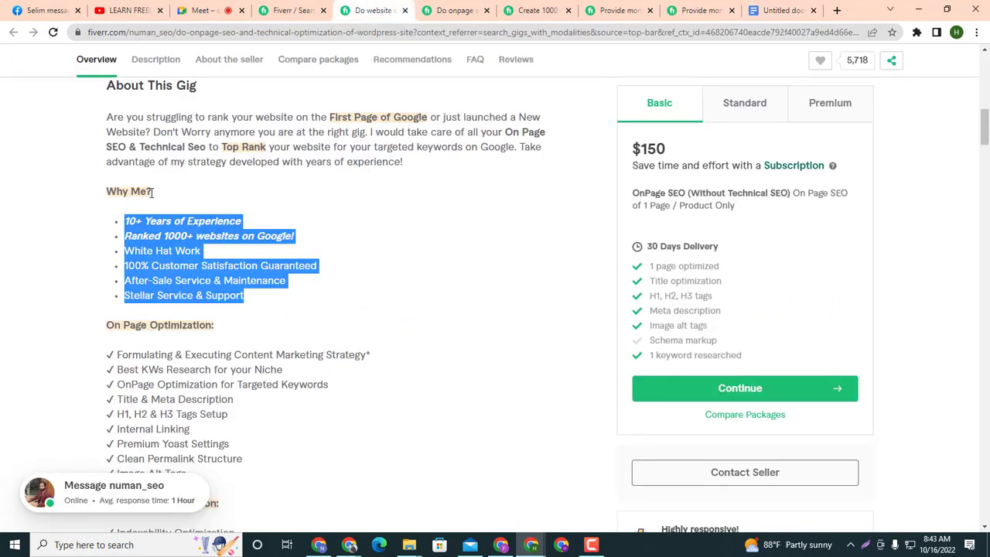
{"action": "left_click_drag", "start_coordinate": [152, 192], "coordinate": [102, 193]}
{"action": "key", "text": "ctrl+c"}
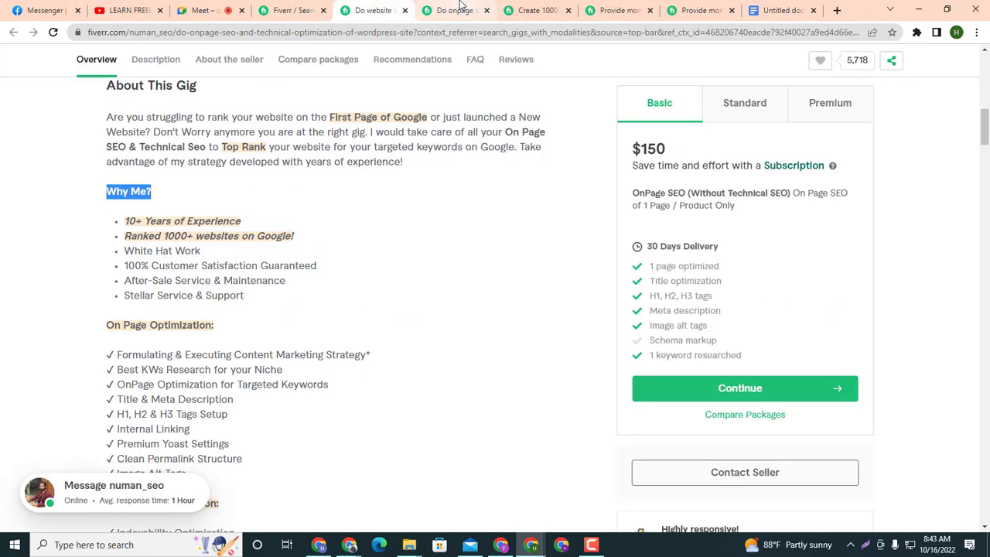
{"action": "left_click", "coordinate": [696, 18]}
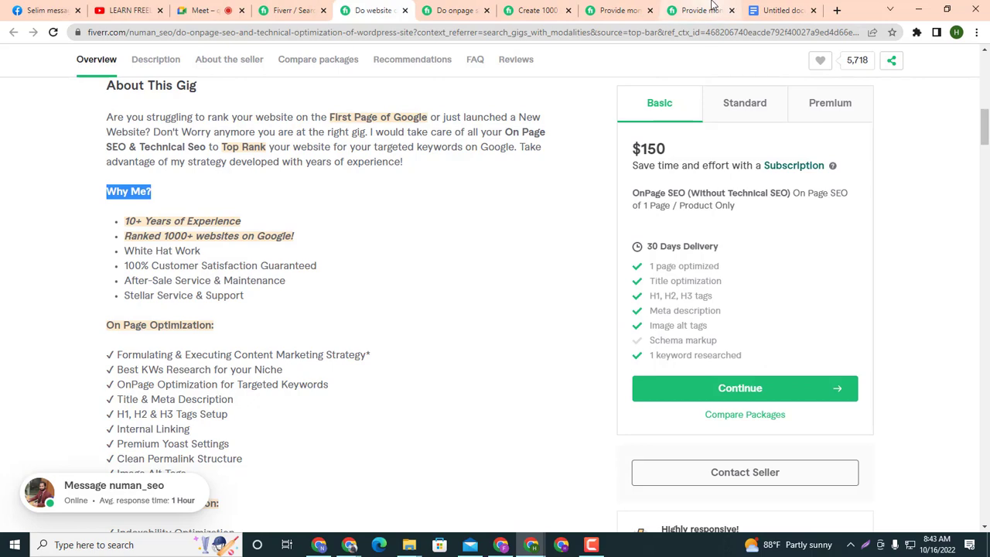
{"action": "key", "text": "ctrl+Tab"}
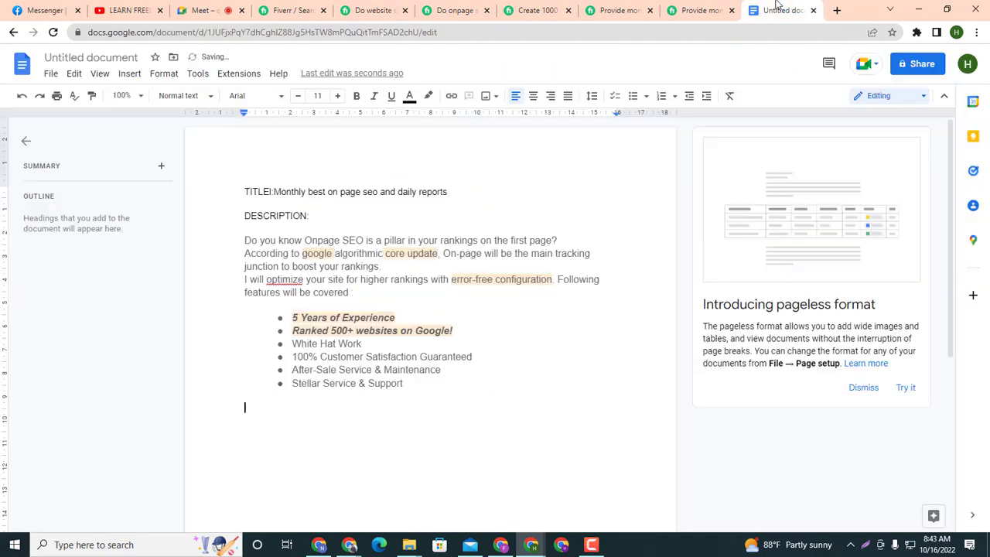
Add blank lines after the intro paragraph and paste the "Why Me?" heading above the bullet list.
{"action": "left_click", "coordinate": [281, 316]}
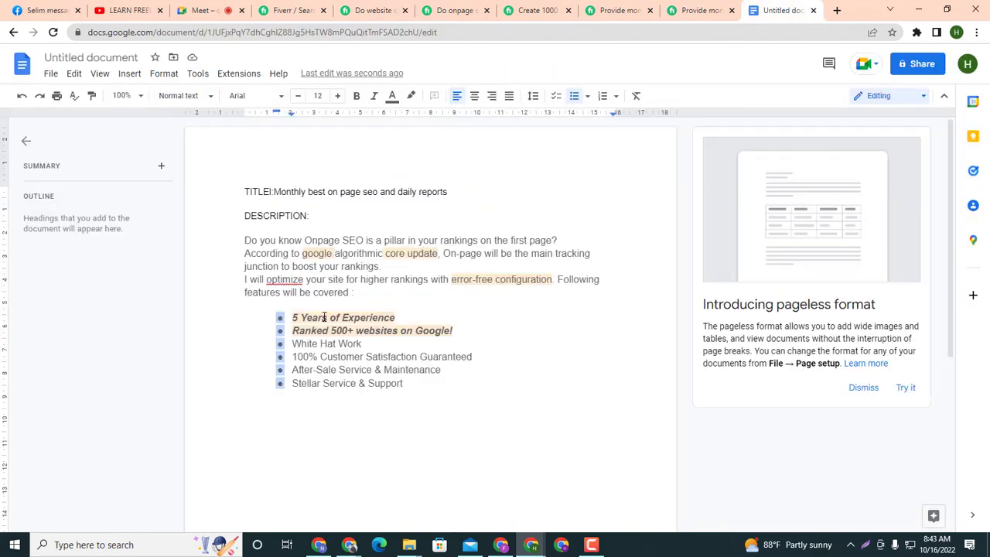
{"action": "left_click", "coordinate": [416, 288]}
{"action": "key", "text": "Return"}
{"action": "key", "text": "Return"}
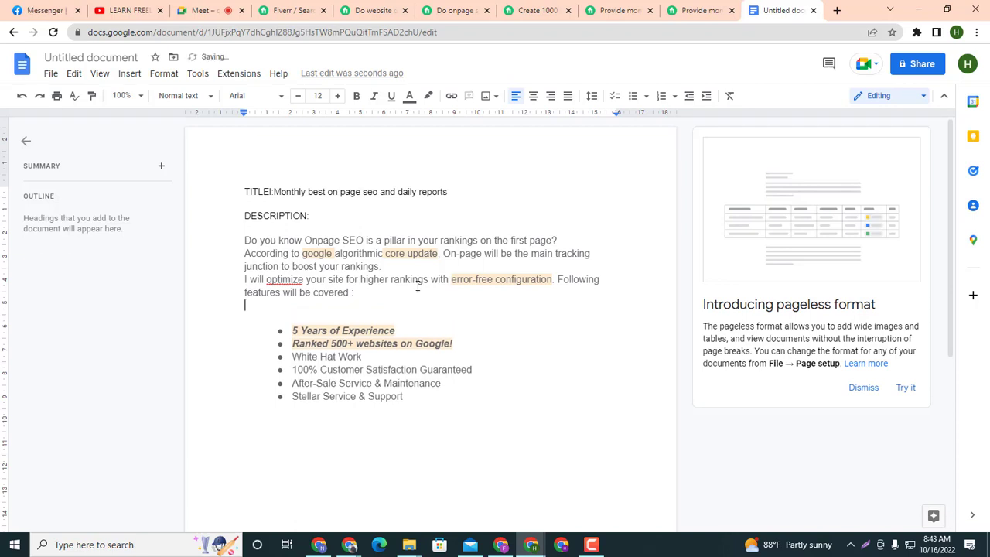
{"action": "type", "text": "V"}
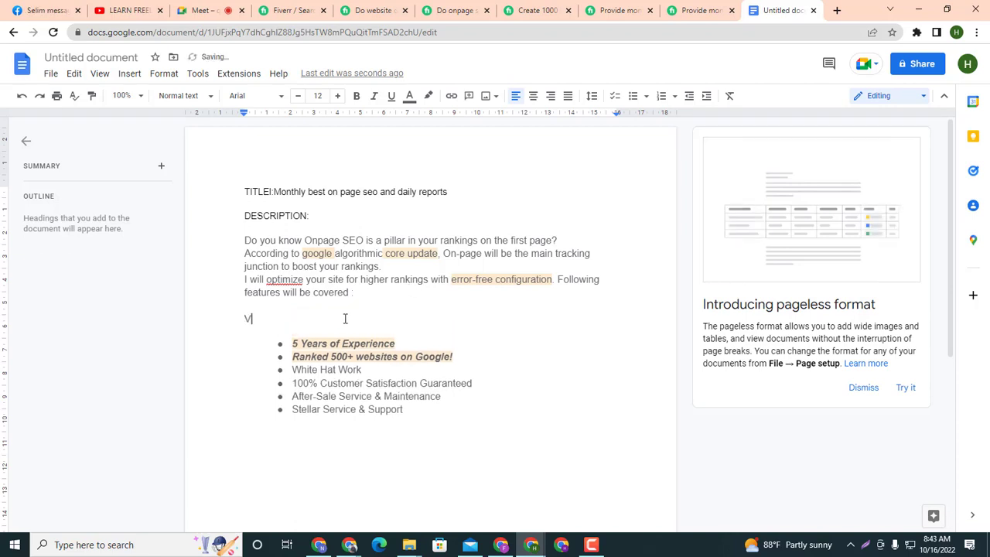
{"action": "key", "text": "BackSpace"}
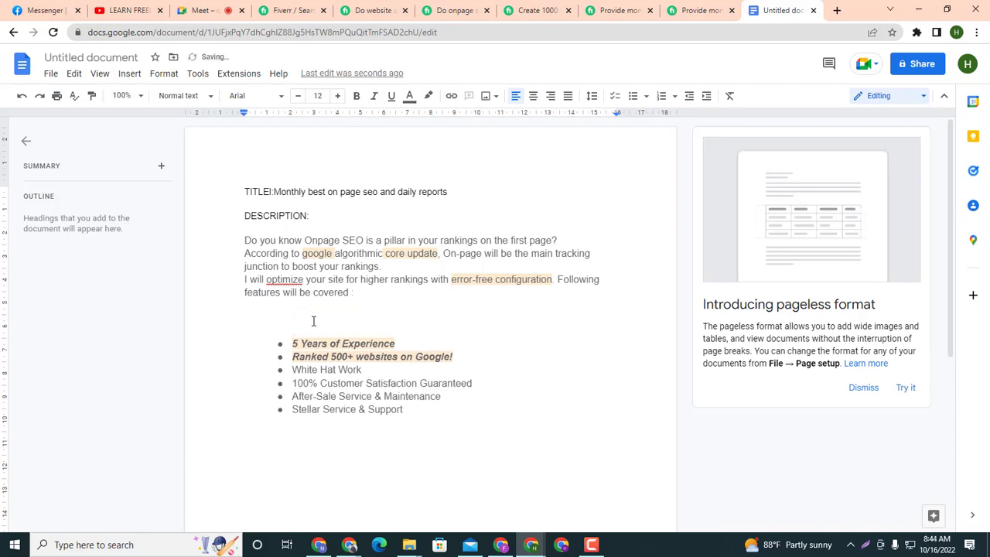
{"action": "key", "text": "ctrl+v"}
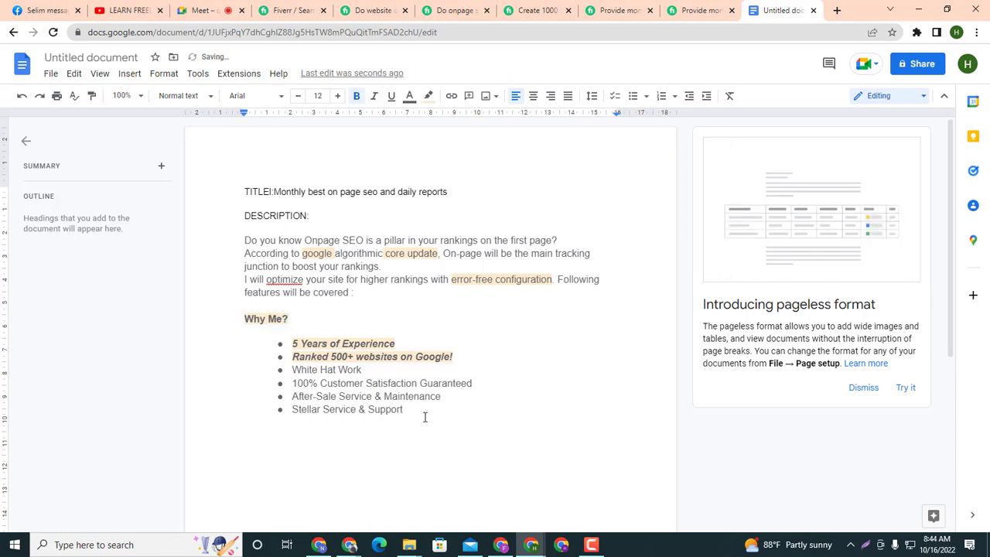
End the bullet list after "Stellar Service & Support" and start a plain line below it.
{"action": "left_click", "coordinate": [425, 418]}
{"action": "key", "text": "Return"}
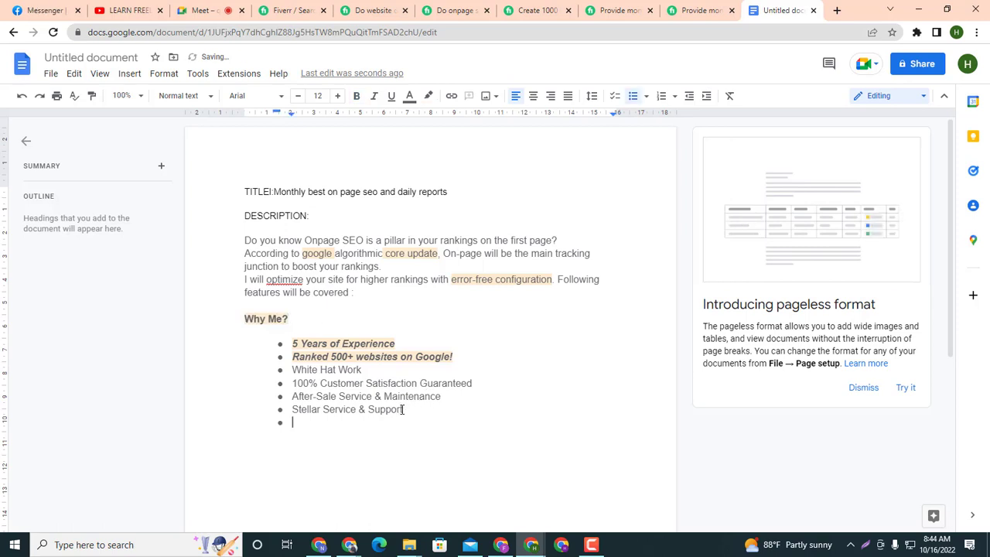
{"action": "key", "text": "Return"}
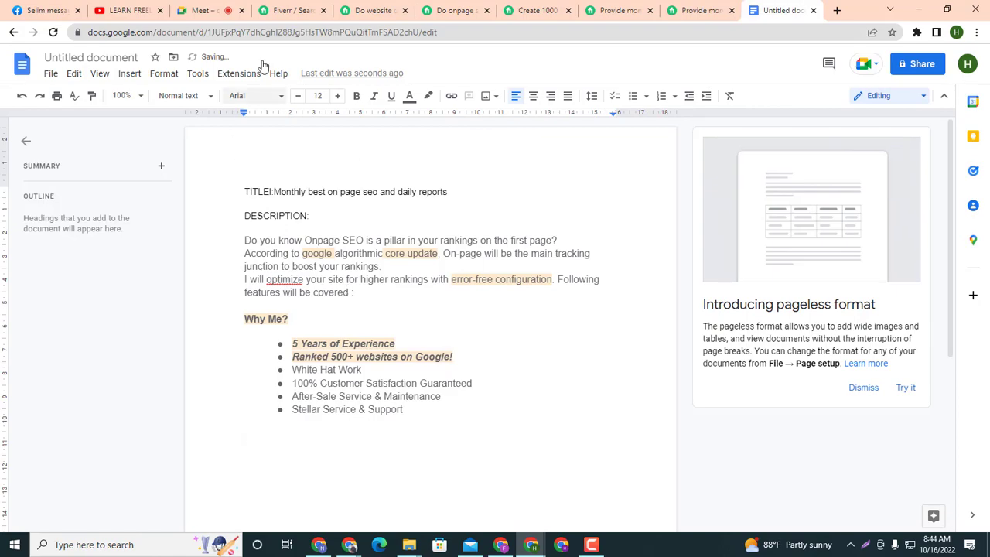
Browse the Fiverr on page SEO search results and open the $5 WordPress Yoast onpage and technical SEO gig.
{"action": "left_click", "coordinate": [309, 11]}
{"action": "scroll", "coordinate": [323, 398], "scroll_direction": "down", "scroll_amount": 4}
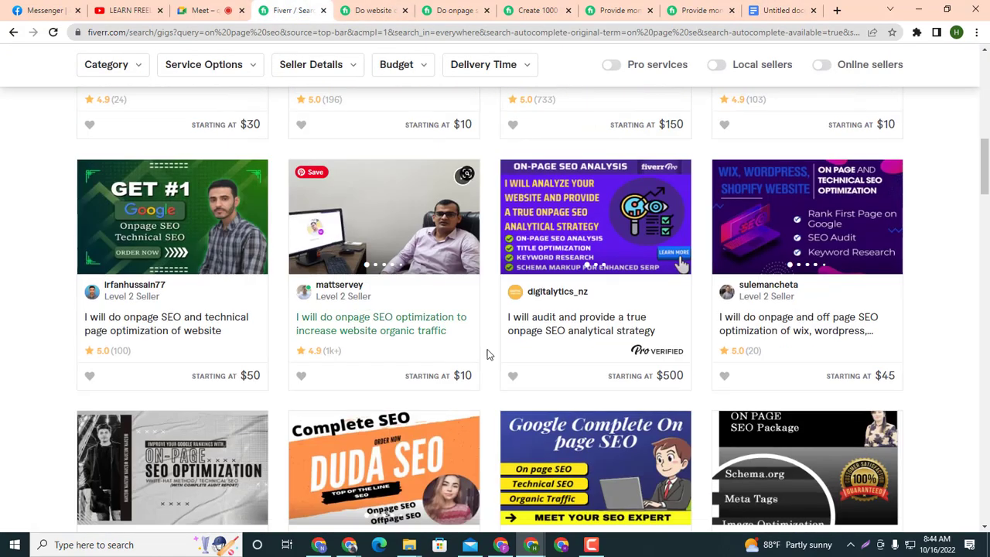
{"action": "scroll", "coordinate": [323, 397], "scroll_direction": "down", "scroll_amount": 5}
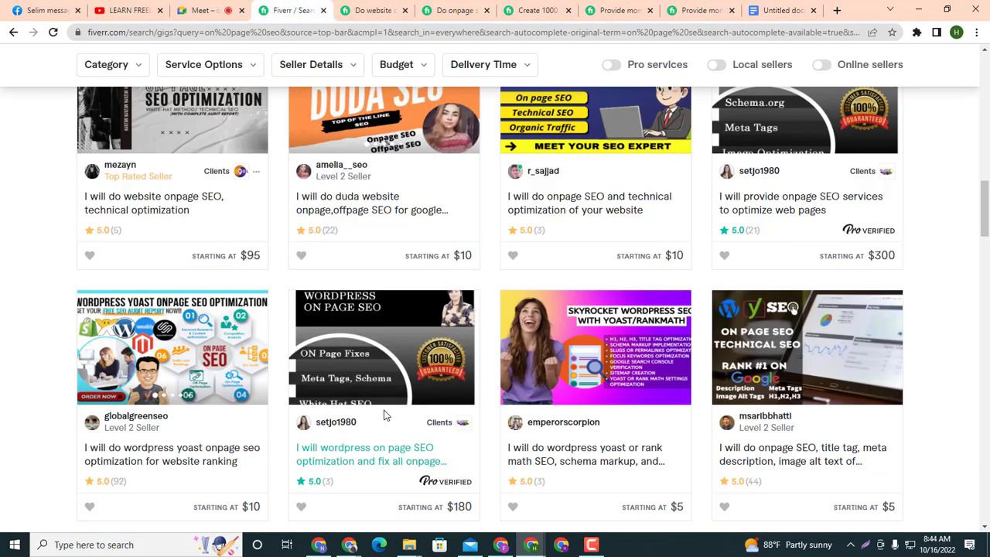
{"action": "scroll", "coordinate": [361, 425], "scroll_direction": "down", "scroll_amount": 1}
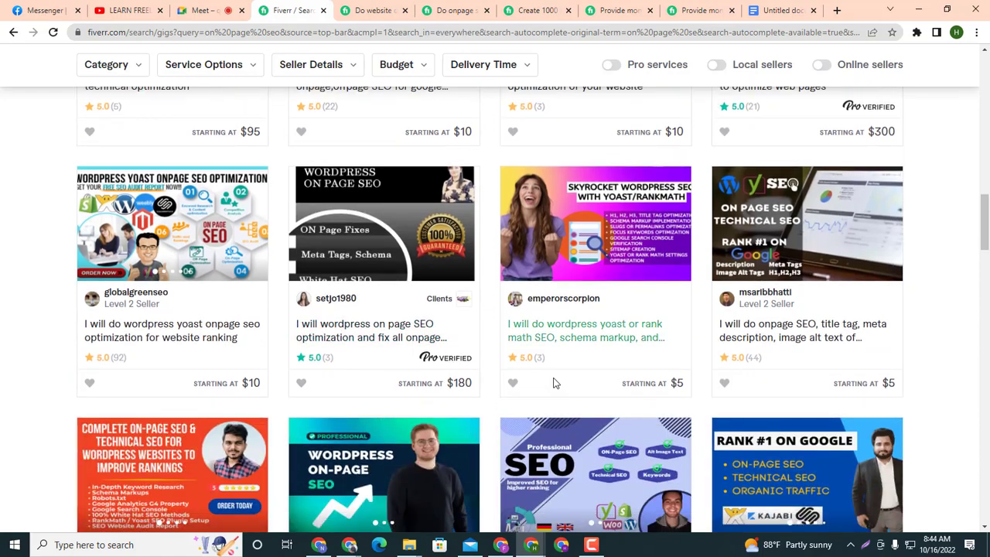
{"action": "scroll", "coordinate": [554, 381], "scroll_direction": "down", "scroll_amount": 4}
{"action": "scroll", "coordinate": [384, 395], "scroll_direction": "down", "scroll_amount": 2}
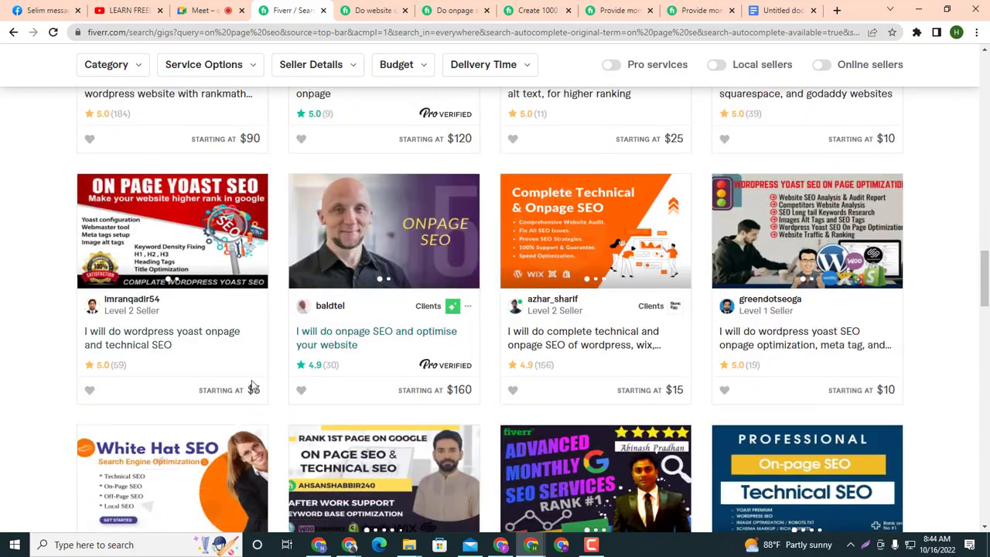
{"action": "left_click", "coordinate": [146, 347]}
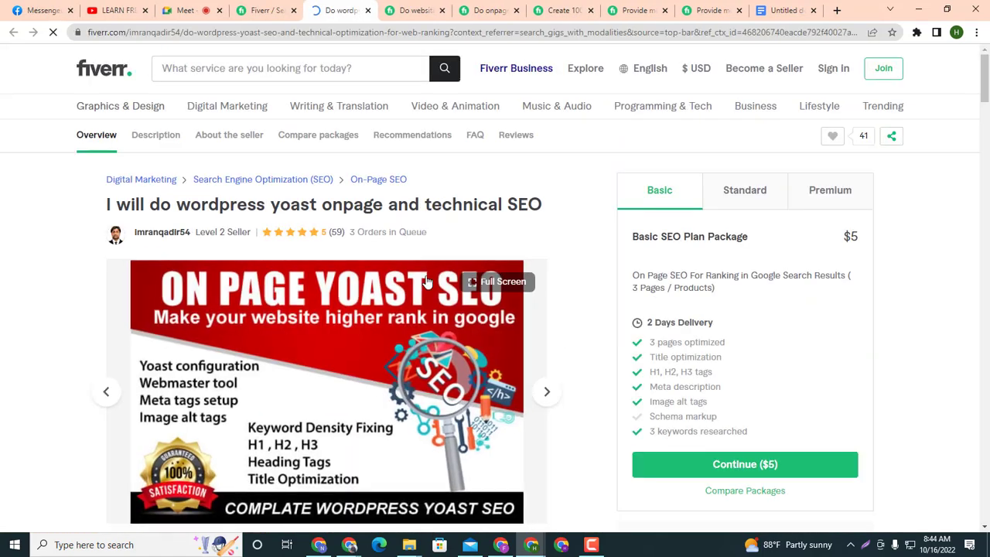
Copy the gig's "What would we do:" heading and bullet list and paste them below the "Why Me?" list in the Google Docs document.
{"action": "scroll", "coordinate": [366, 352], "scroll_direction": "down", "scroll_amount": 5}
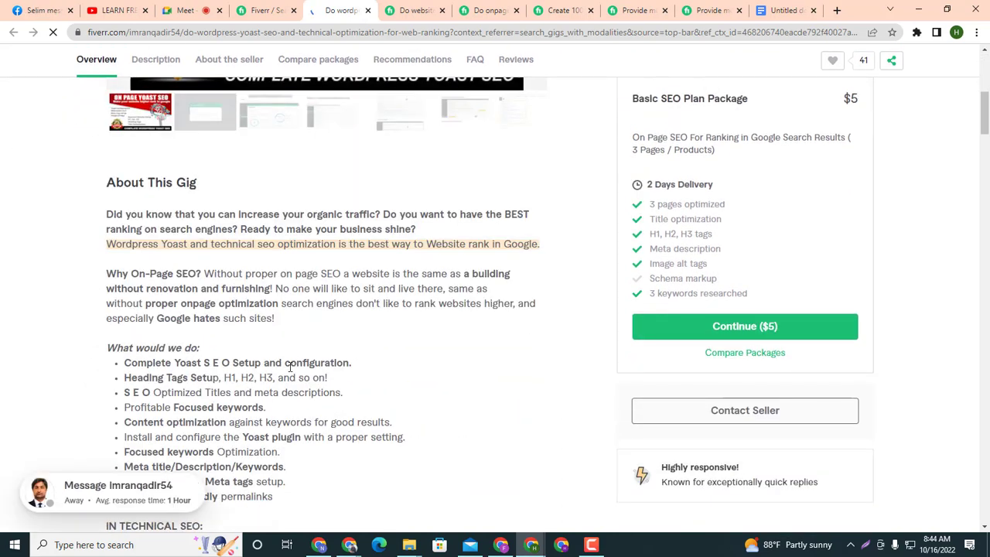
{"action": "scroll", "coordinate": [168, 407], "scroll_direction": "down", "scroll_amount": 1}
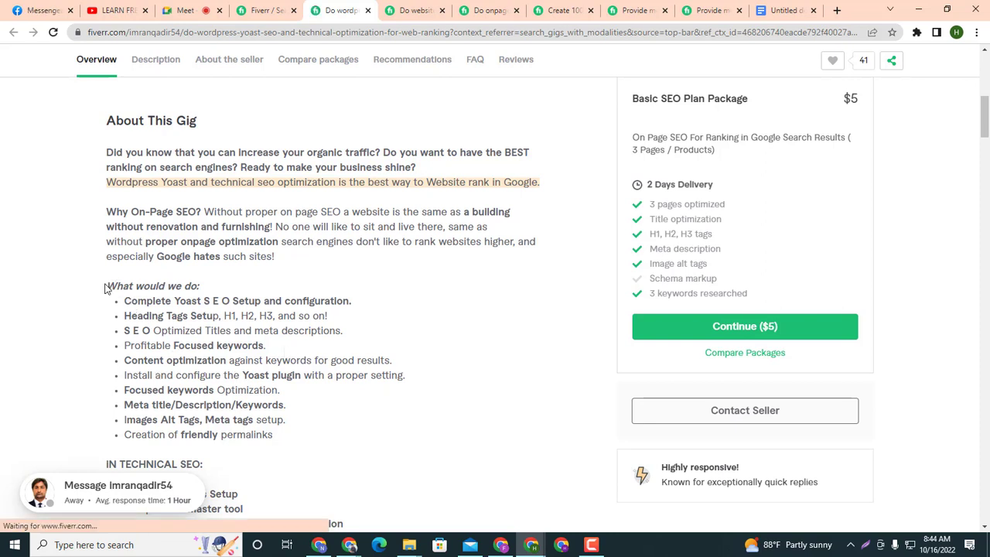
{"action": "left_click_drag", "start_coordinate": [106, 288], "coordinate": [281, 441]}
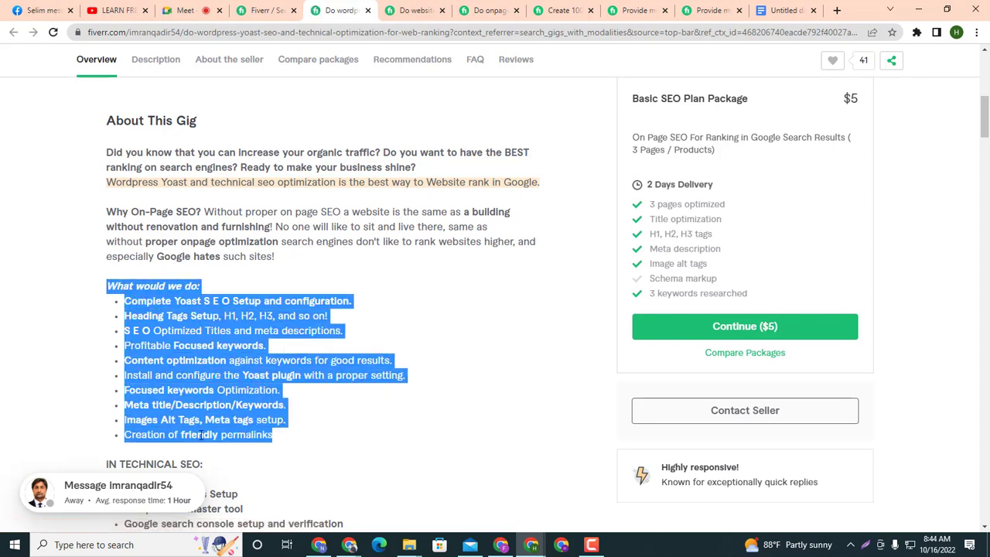
{"action": "left_click", "coordinate": [804, 7]}
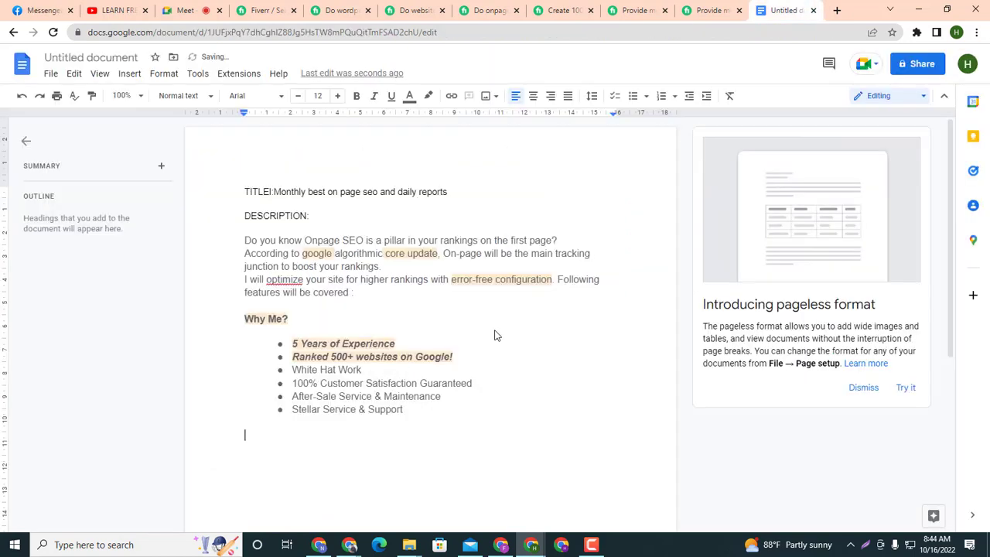
{"action": "key", "text": "ctrl+v"}
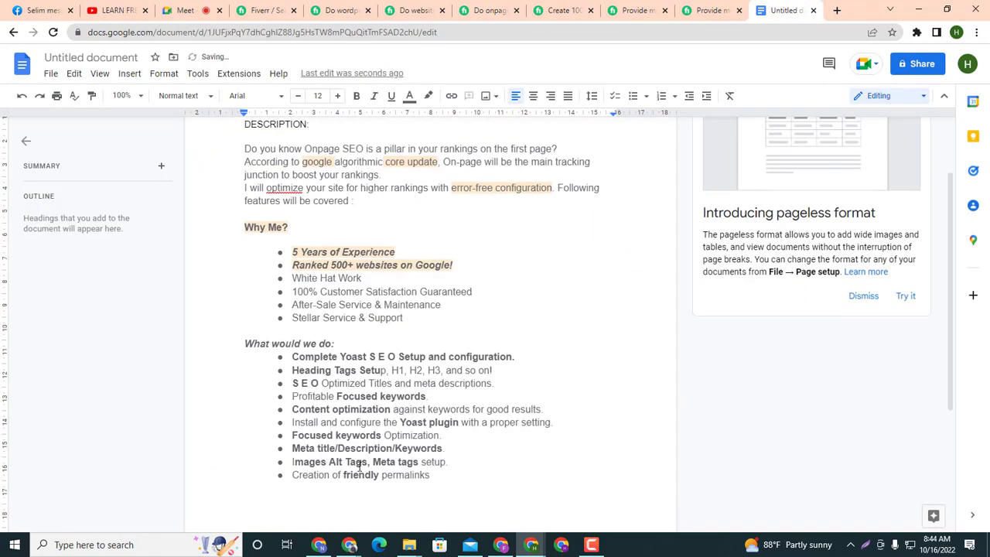
{"action": "scroll", "coordinate": [357, 302], "scroll_direction": "up", "scroll_amount": 1}
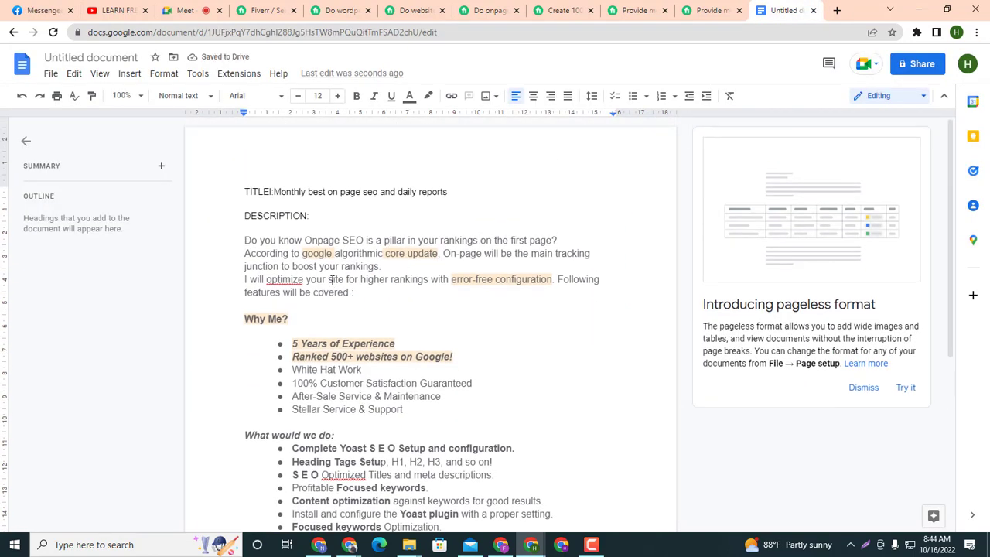
{"action": "scroll", "coordinate": [600, 377], "scroll_direction": "down", "scroll_amount": 3}
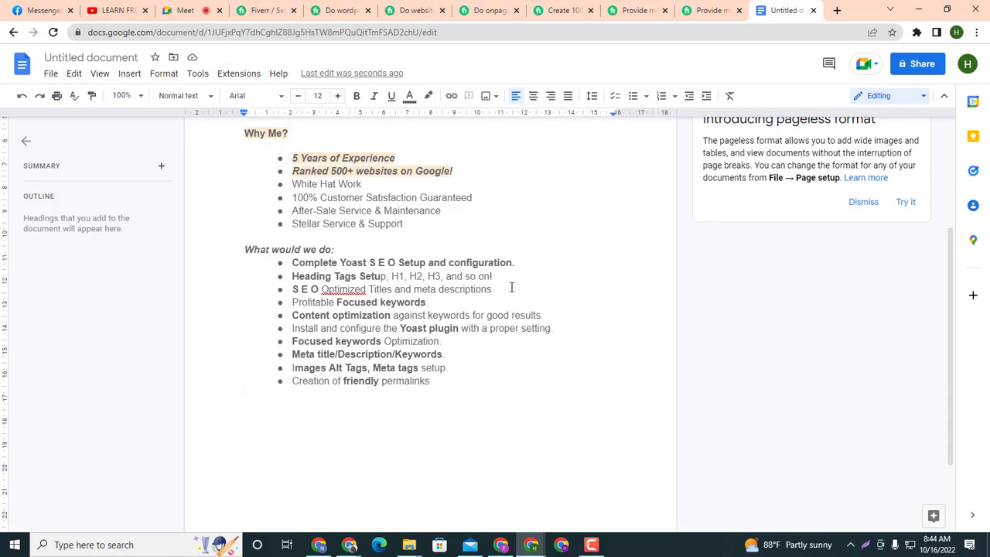
Copy the Yoast gig's text from "IN TECHNICAL SEO:" through "24/7 Support!" and paste it after the "What would we do:" list in the document.
{"action": "left_click", "coordinate": [263, 10]}
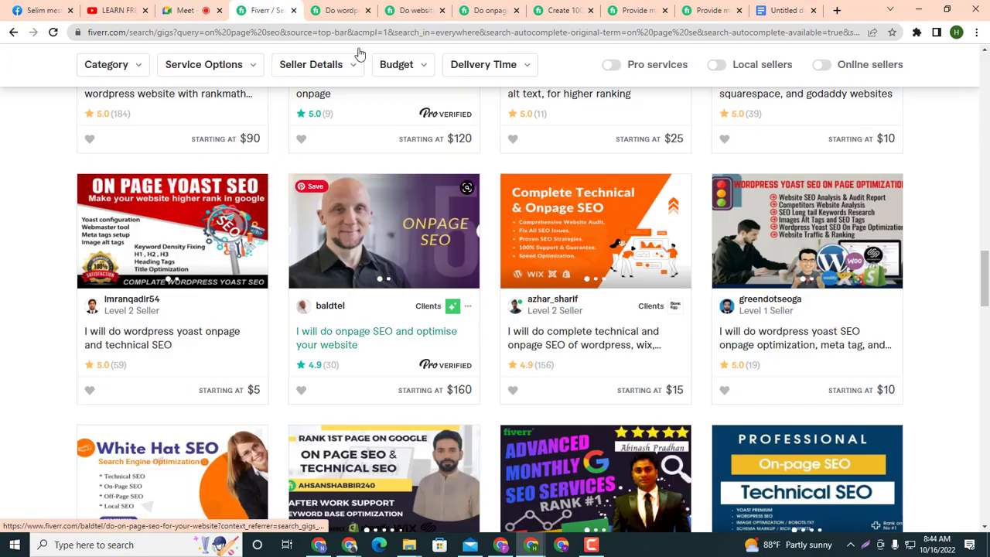
{"action": "left_click", "coordinate": [339, 10]}
{"action": "scroll", "coordinate": [305, 302], "scroll_direction": "down", "scroll_amount": 2}
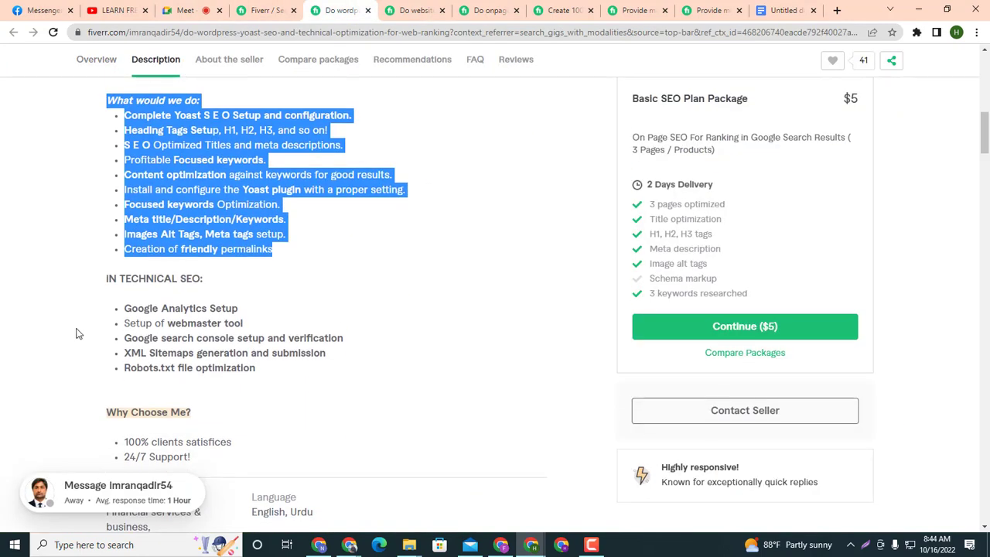
{"action": "left_click", "coordinate": [109, 278]}
{"action": "left_click_drag", "start_coordinate": [108, 278], "coordinate": [294, 457]}
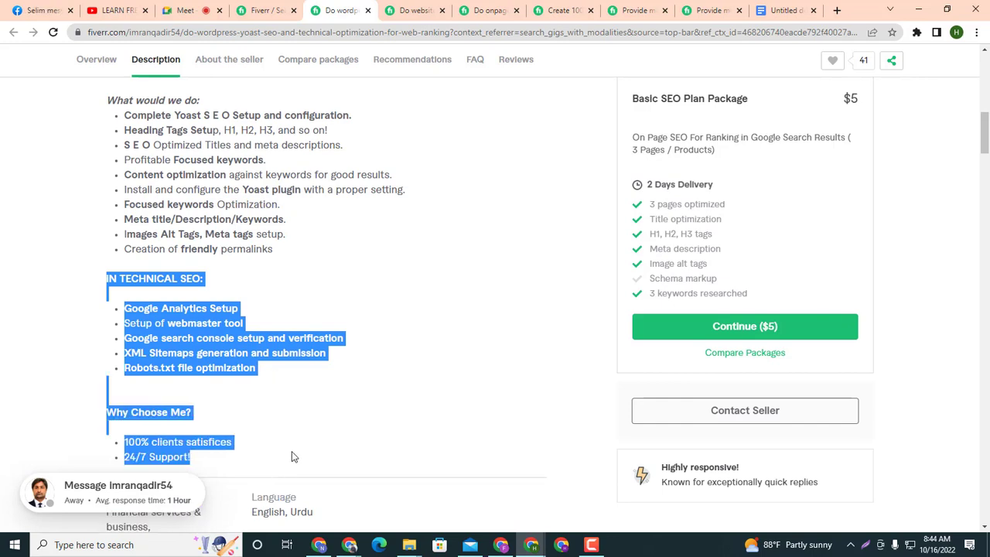
{"action": "left_click", "coordinate": [700, 10]}
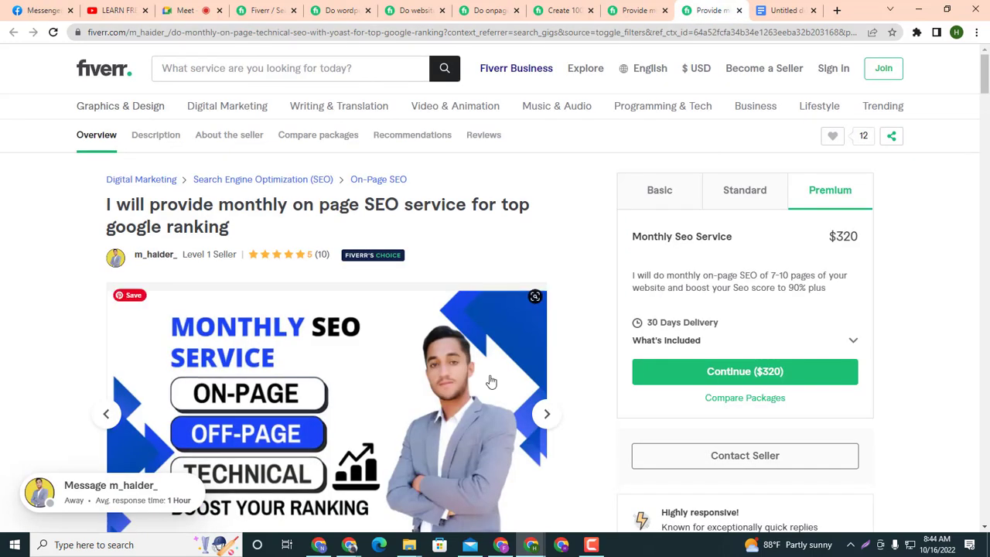
{"action": "left_click", "coordinate": [805, 9]}
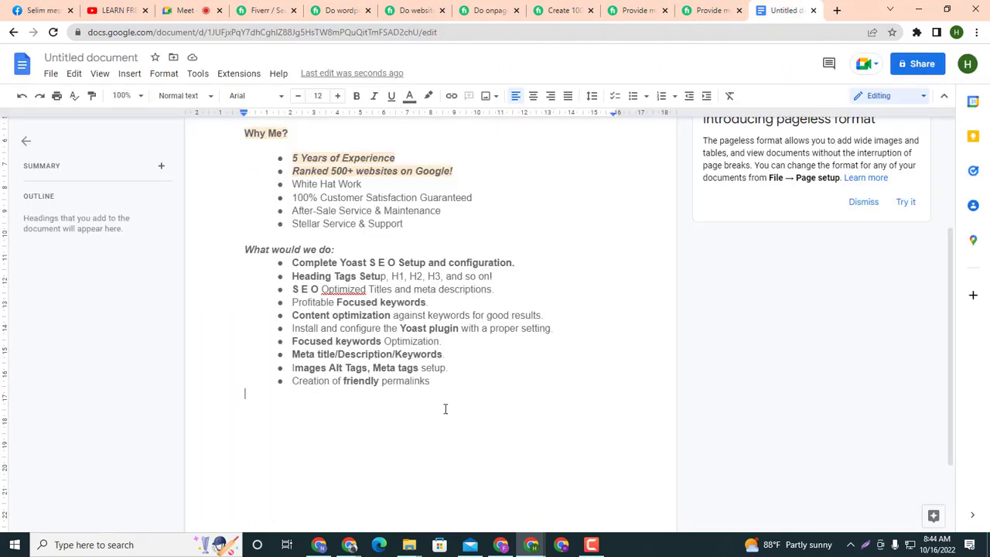
{"action": "type", "text": "iN TECHNICAL SEO:  Google Analytics Setup Setup of webmaster tool Google search console setup and verification XML Sitemaps generation and submission Robots.txt file optimization   Why Choose Me?  100% clients satisfices 24/7 Support!"}
{"action": "scroll", "coordinate": [425, 419], "scroll_direction": "up", "scroll_amount": 3}
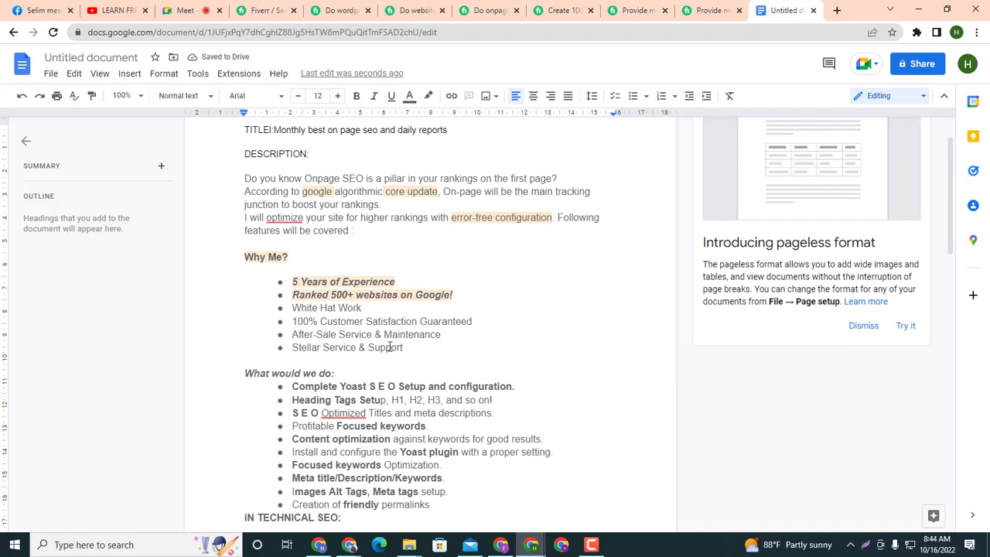
{"action": "scroll", "coordinate": [408, 336], "scroll_direction": "up", "scroll_amount": 2}
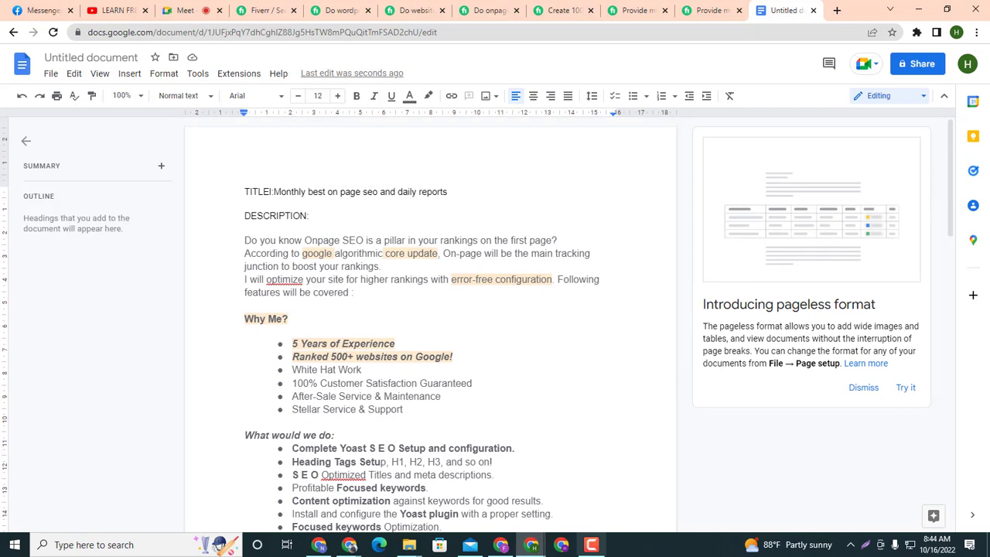
Check the description box in the Fiverr gig editor window and return to the Google Docs document.
{"action": "mouse_move", "coordinate": [350, 546]}
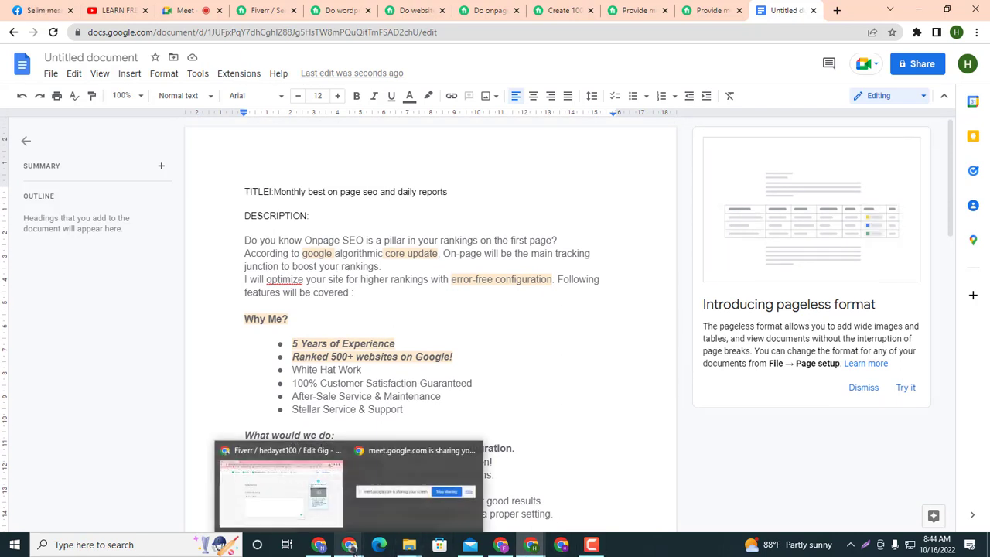
{"action": "left_click", "coordinate": [325, 508]}
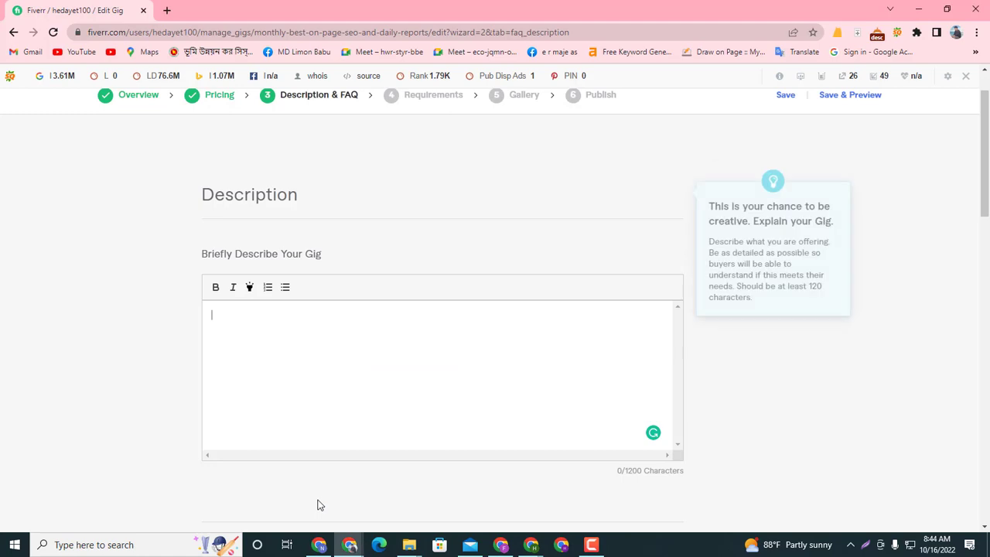
{"action": "left_click", "coordinate": [239, 310]}
{"action": "left_click", "coordinate": [216, 289]}
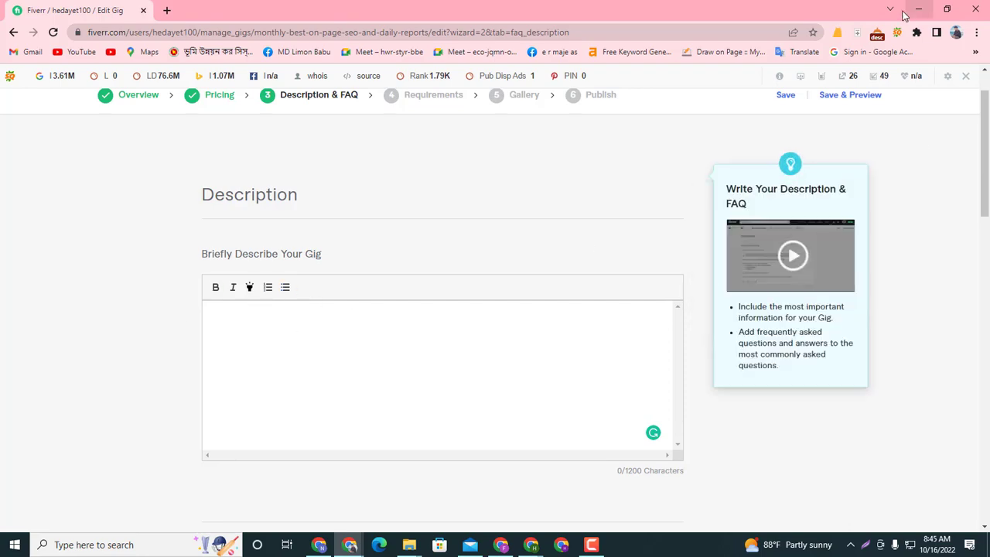
{"action": "left_click", "coordinate": [919, 11]}
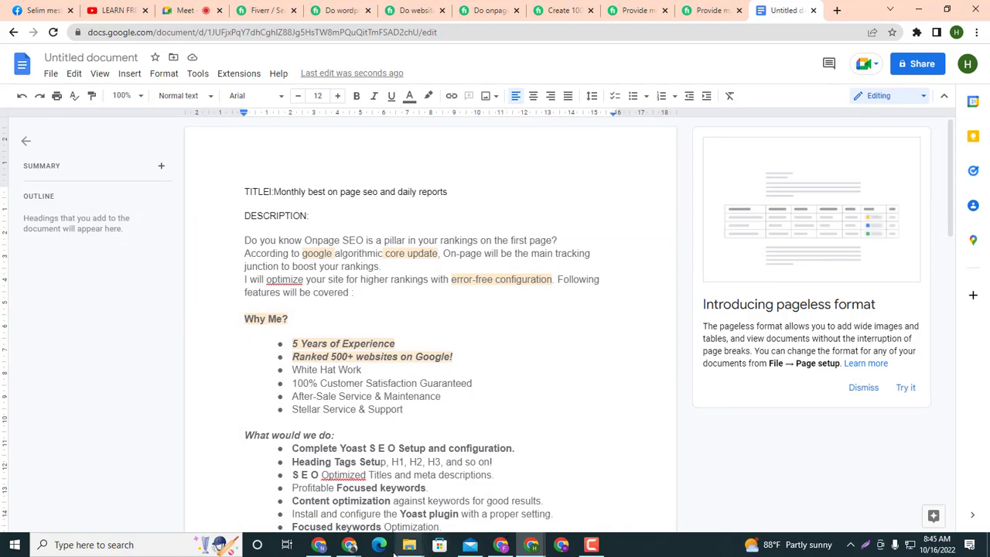
Copy "monthly best on page seo and daily reports" from the gig title in the Fiverr gig editor's Overview and return to the document.
{"action": "mouse_move", "coordinate": [360, 549]}
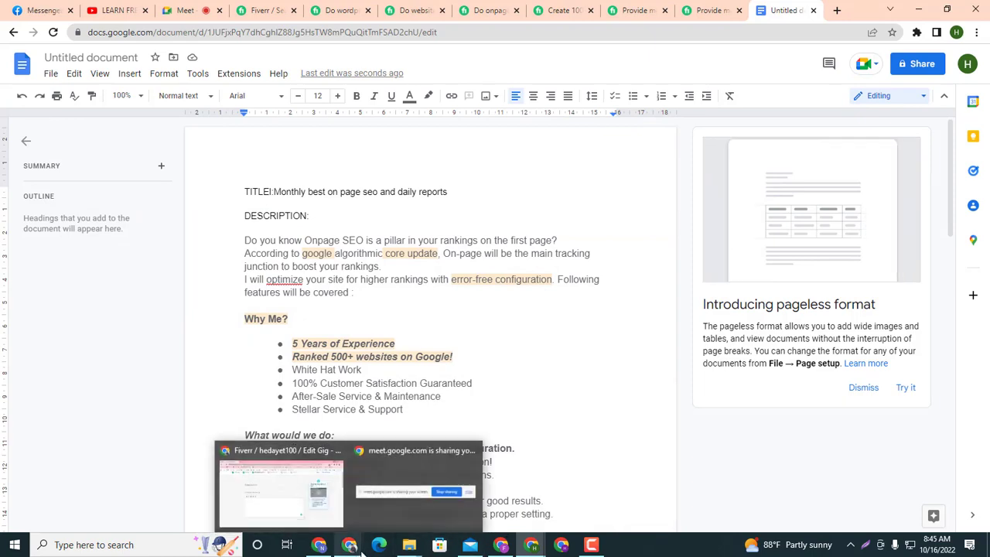
{"action": "left_click", "coordinate": [298, 487]}
{"action": "left_click", "coordinate": [140, 99]}
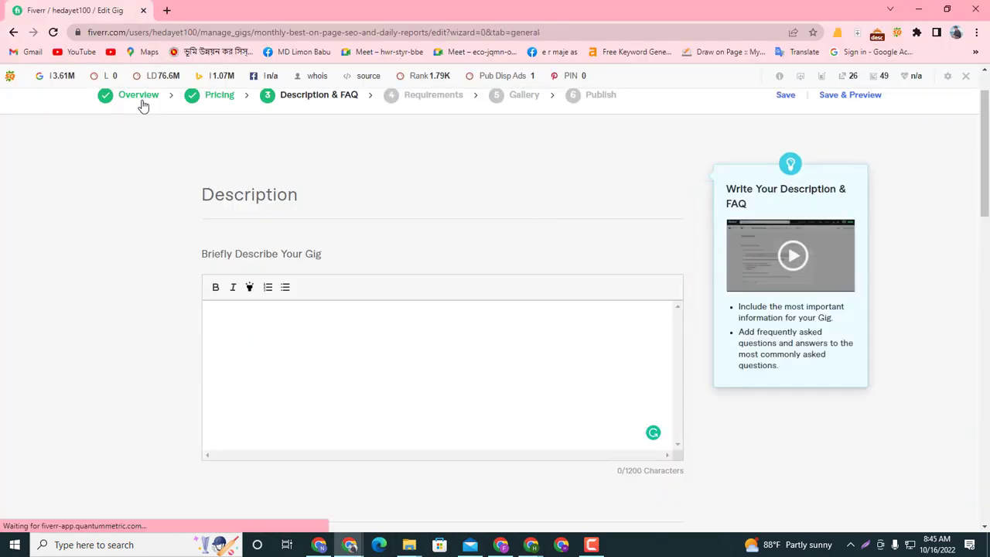
{"action": "left_click", "coordinate": [280, 156]}
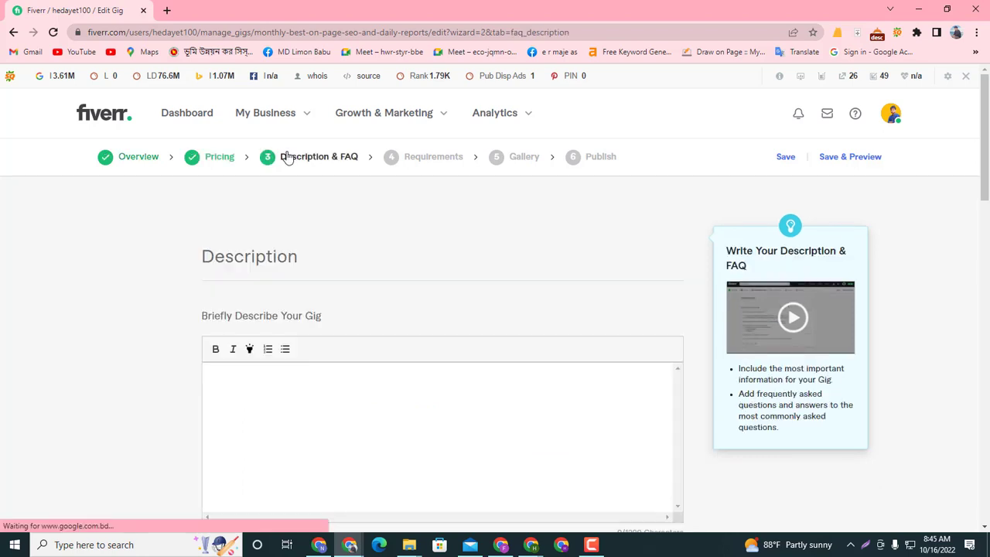
{"action": "left_click", "coordinate": [129, 166]}
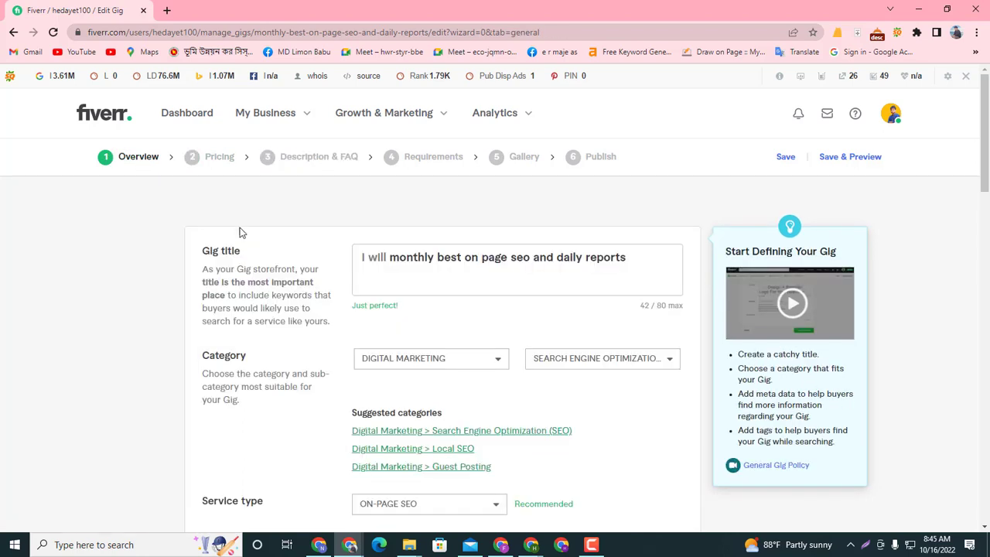
{"action": "scroll", "coordinate": [287, 320], "scroll_direction": "down", "scroll_amount": 1}
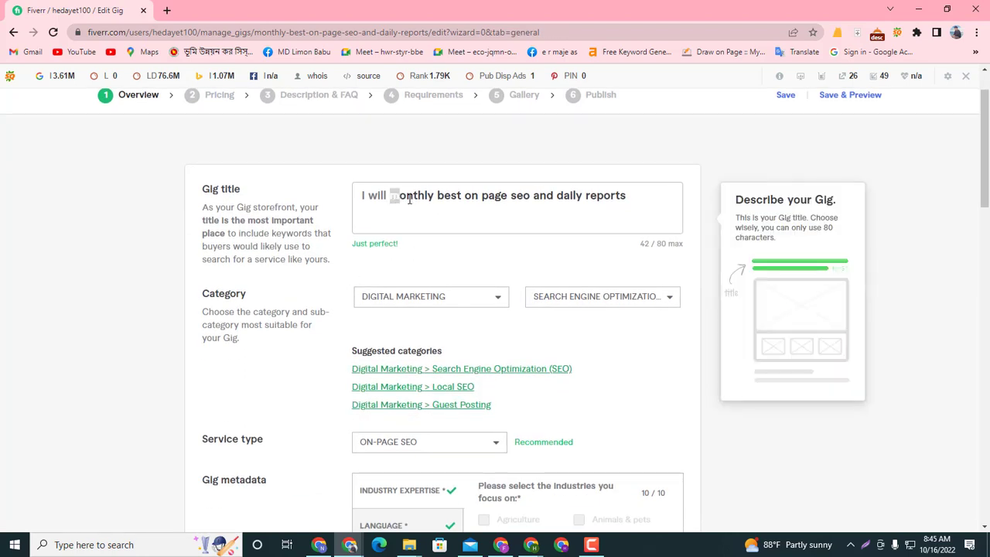
{"action": "left_click_drag", "start_coordinate": [394, 196], "coordinate": [631, 208]}
{"action": "key", "text": "ctrl+c"}
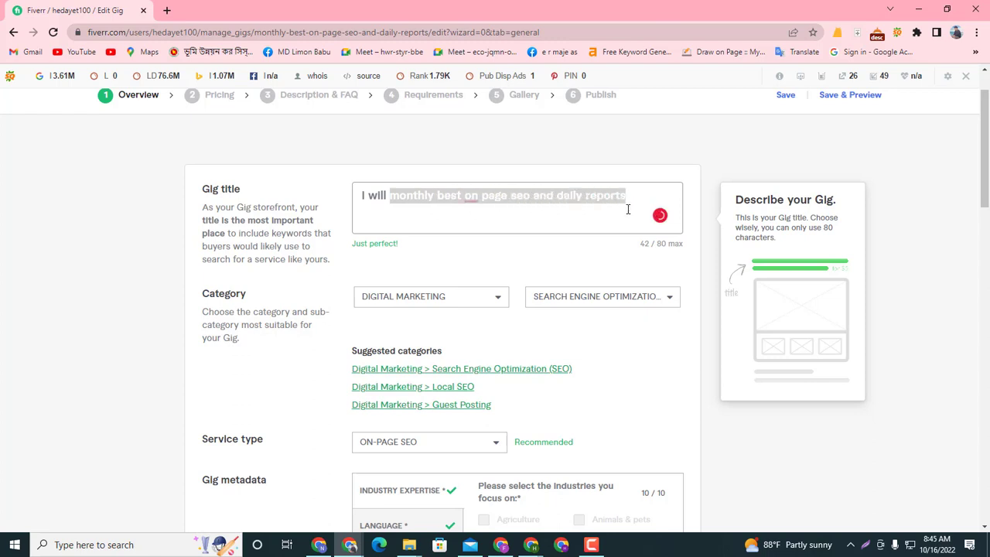
{"action": "left_click", "coordinate": [919, 10]}
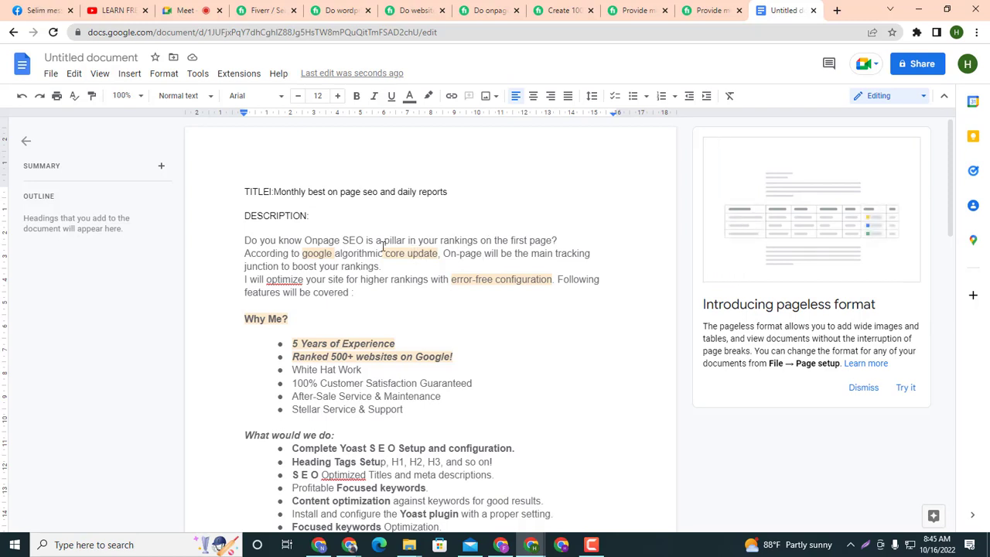
Add the line "I provide monthly best on page seo and daily reports." below the description's opening question.
{"action": "left_click", "coordinate": [563, 240]}
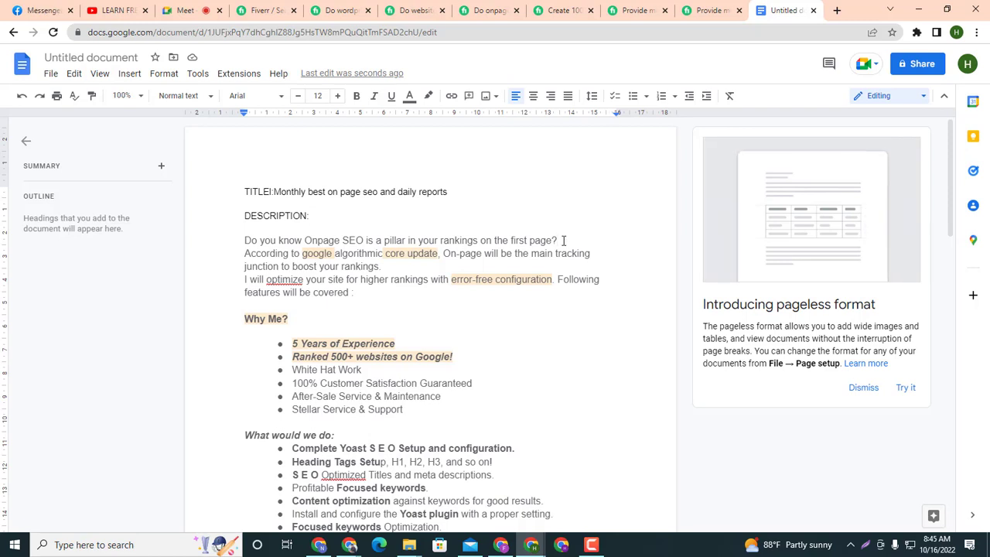
{"action": "key", "text": "Return"}
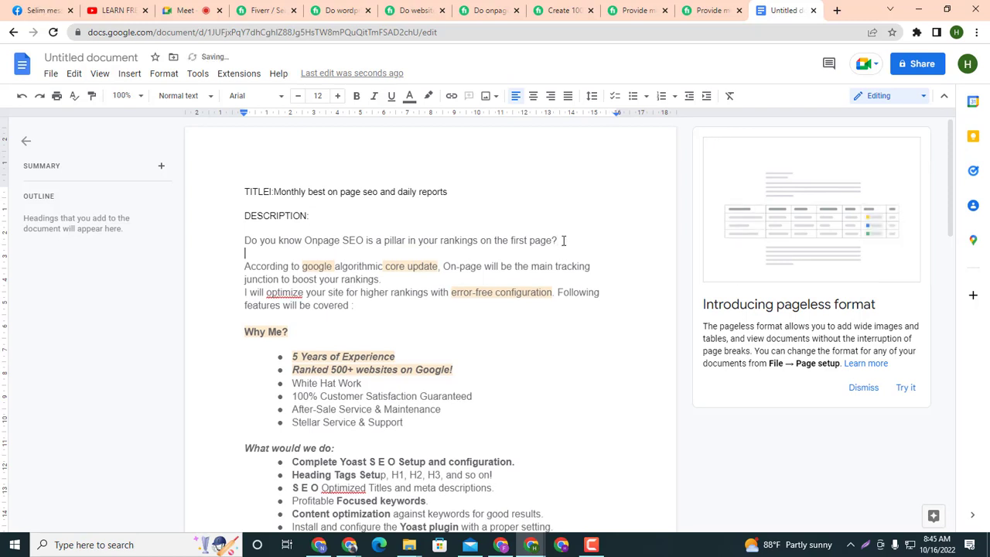
{"action": "key", "text": "ctrl+v"}
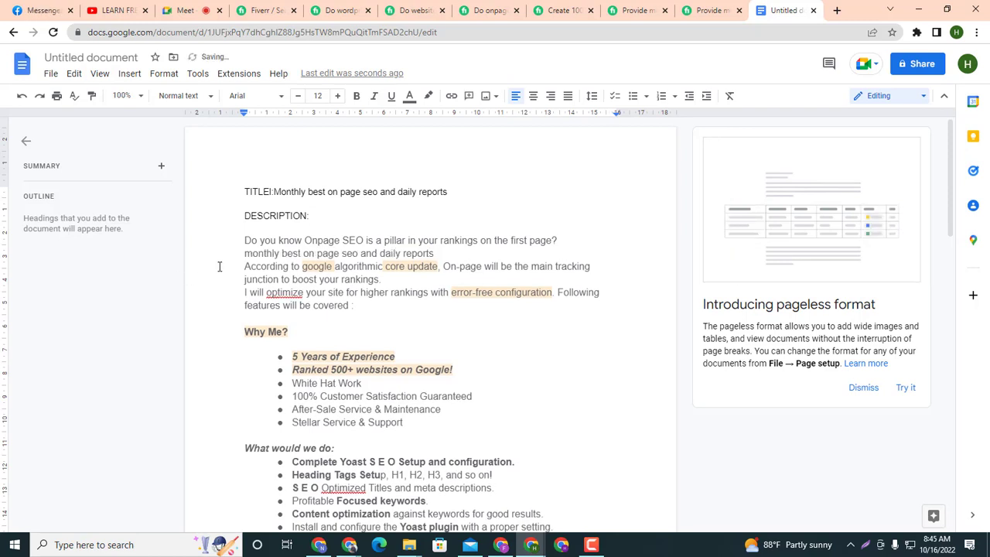
{"action": "left_click", "coordinate": [244, 252]}
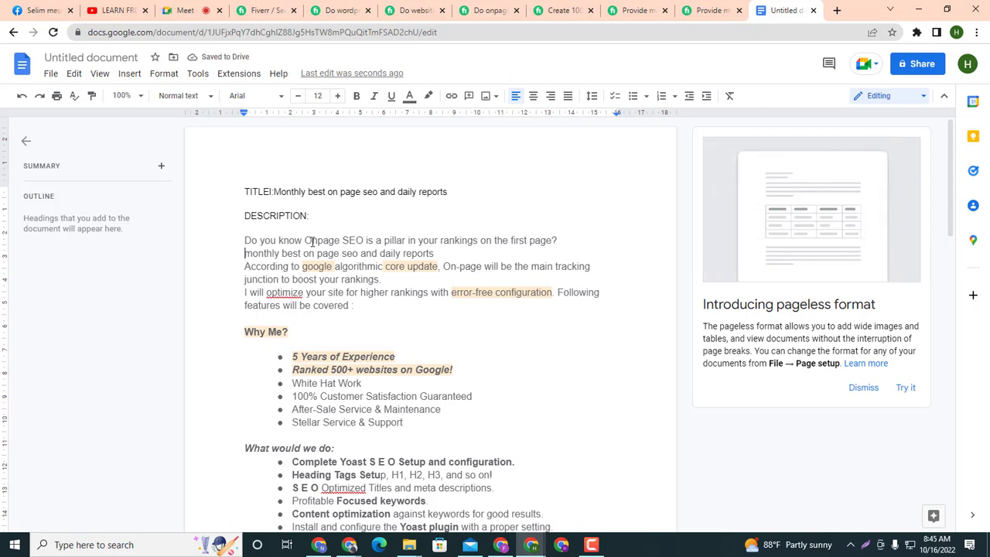
{"action": "type", "text": "I"}
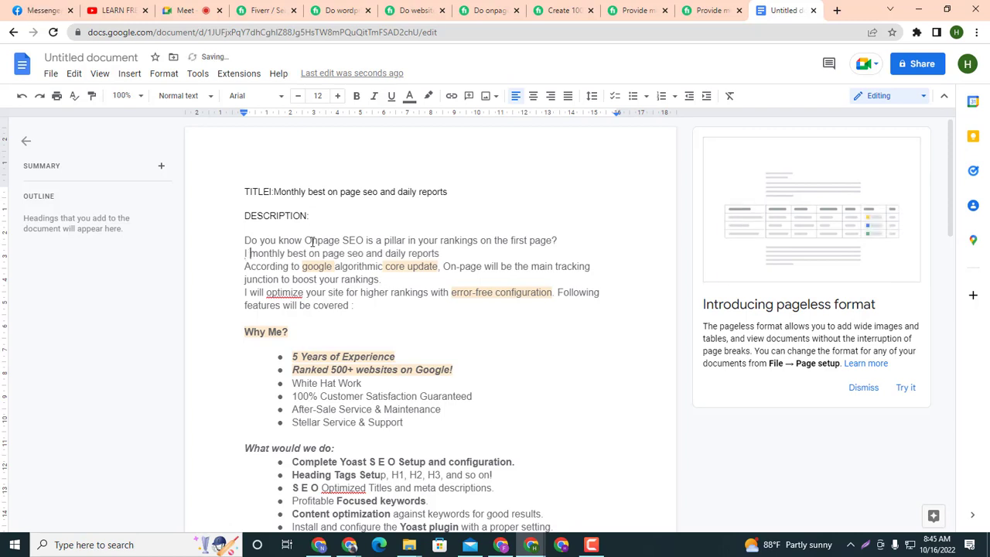
{"action": "key", "text": "BackSpace"}
{"action": "key", "text": "BackSpace"}
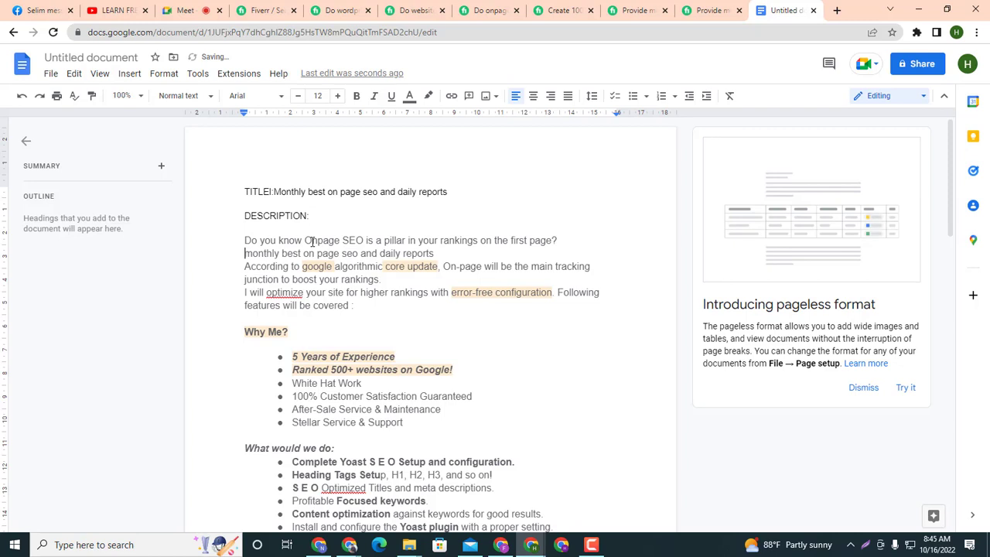
{"action": "type", "text": "I p"}
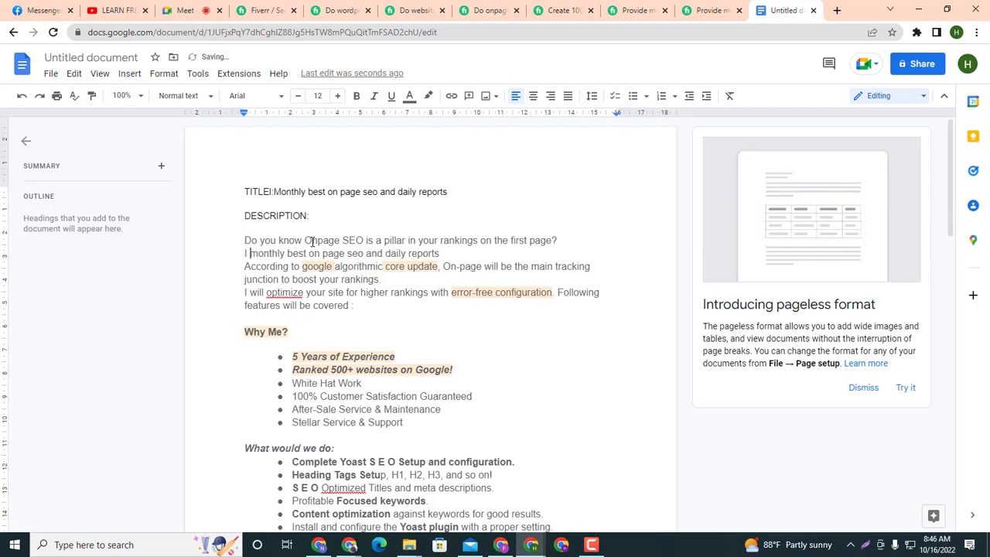
{"action": "type", "text": "rovide"}
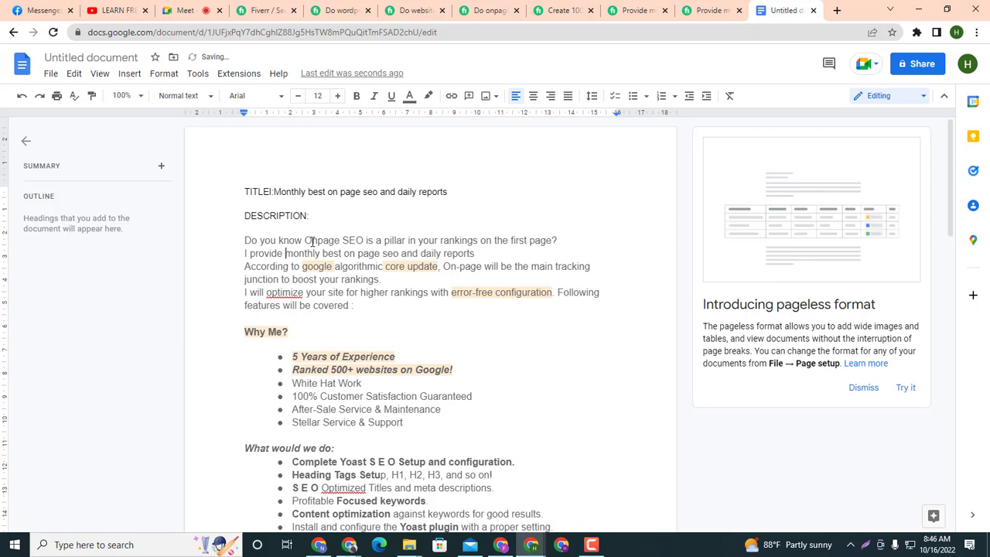
{"action": "left_click", "coordinate": [488, 254]}
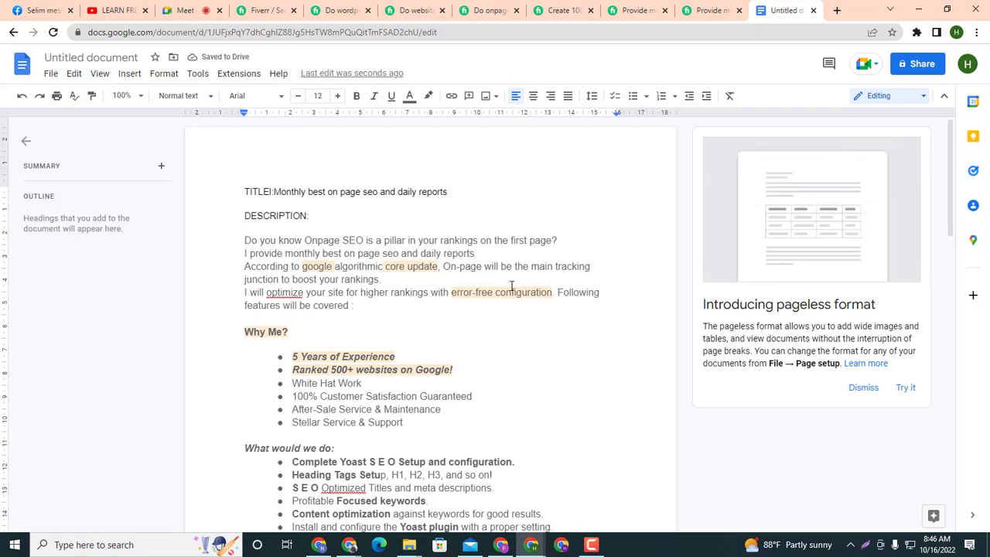
{"action": "type", "text": "."}
Copy the phrase "monthly best on page seo" from the new "I provide" sentence.
{"action": "left_click_drag", "start_coordinate": [285, 255], "coordinate": [400, 256]}
{"action": "key", "text": "ctrl+c"}
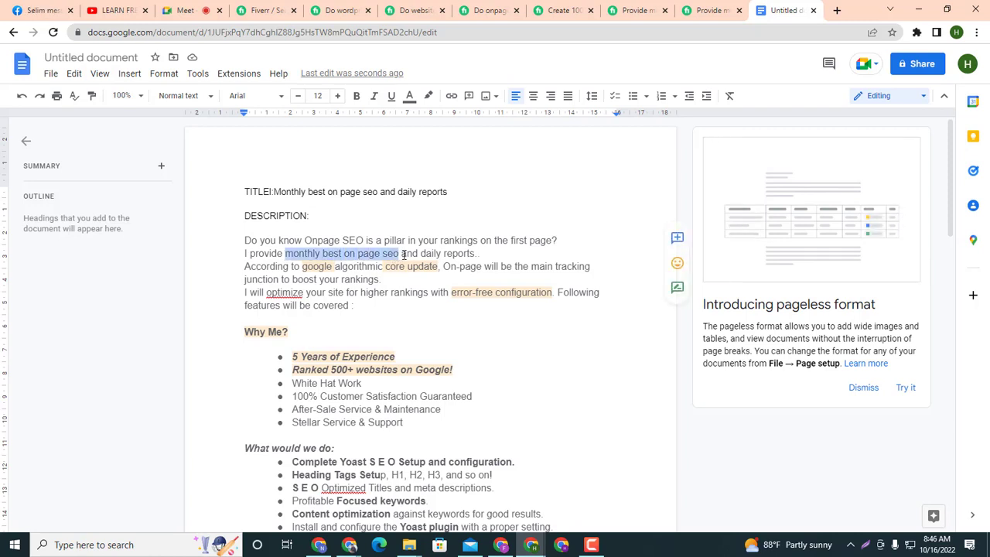
{"action": "scroll", "coordinate": [350, 344], "scroll_direction": "down", "scroll_amount": 2}
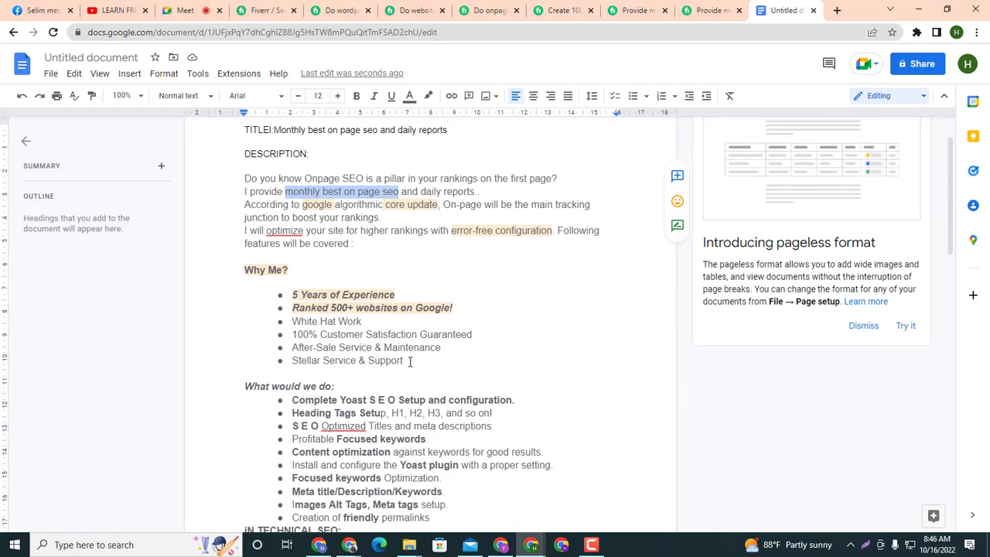
{"action": "scroll", "coordinate": [406, 352], "scroll_direction": "down", "scroll_amount": 4}
{"action": "scroll", "coordinate": [398, 337], "scroll_direction": "up", "scroll_amount": 4}
Try adding the copied phrase as bullets after "Stellar Service & Support" in the "Why Me?" list, and remove them.
{"action": "left_click", "coordinate": [407, 346]}
{"action": "left_click", "coordinate": [410, 361]}
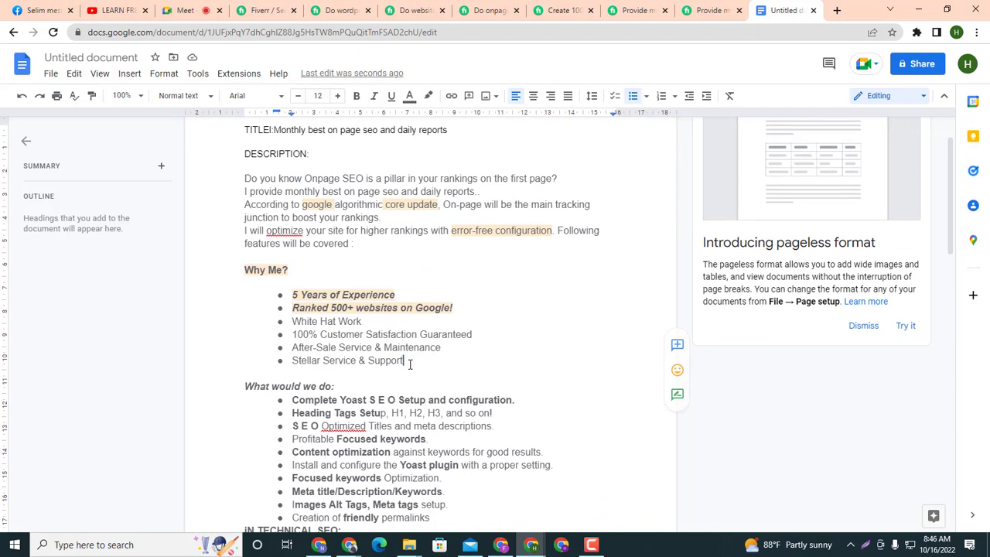
{"action": "key", "text": "Return"}
{"action": "key", "text": "ctrl+v"}
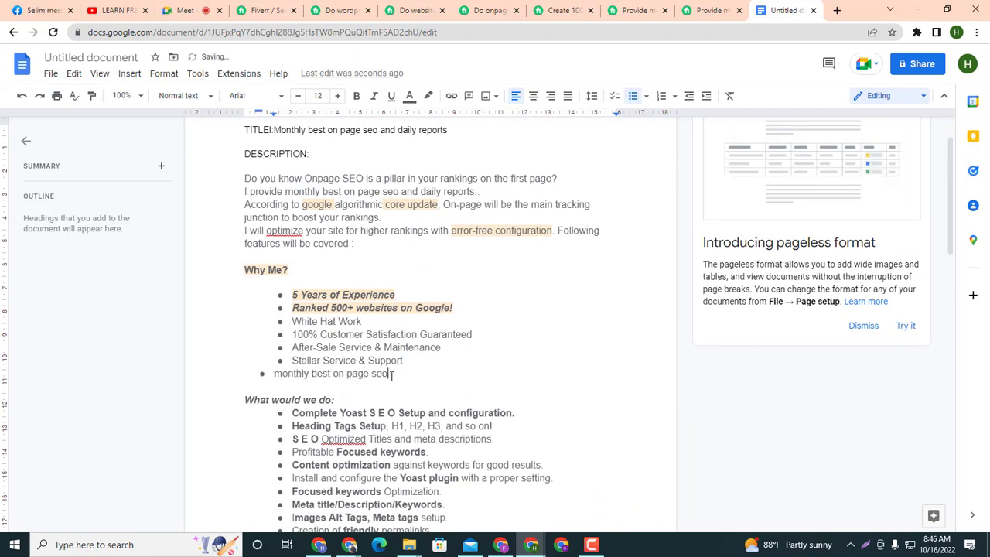
{"action": "left_click", "coordinate": [257, 375]}
{"action": "left_click", "coordinate": [402, 375]}
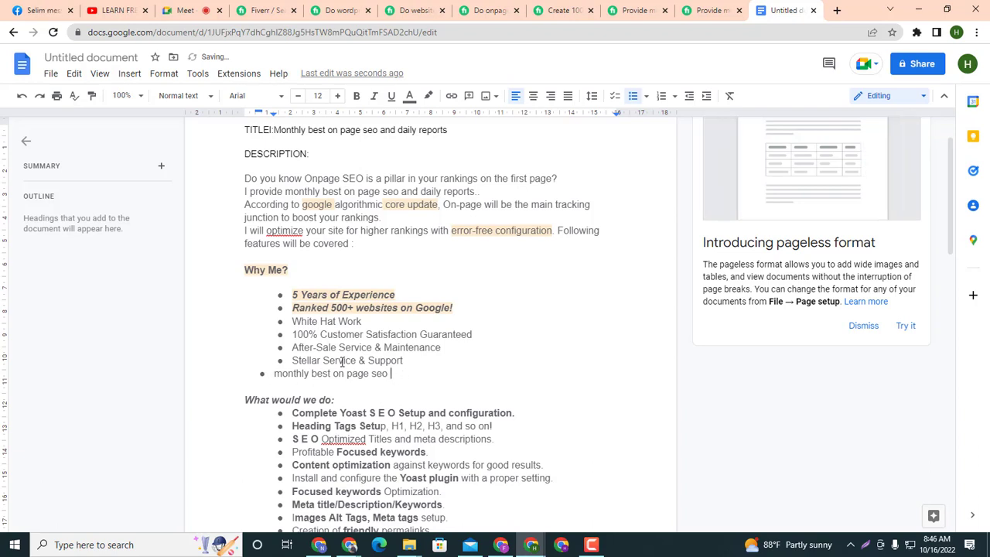
{"action": "left_click", "coordinate": [426, 361]}
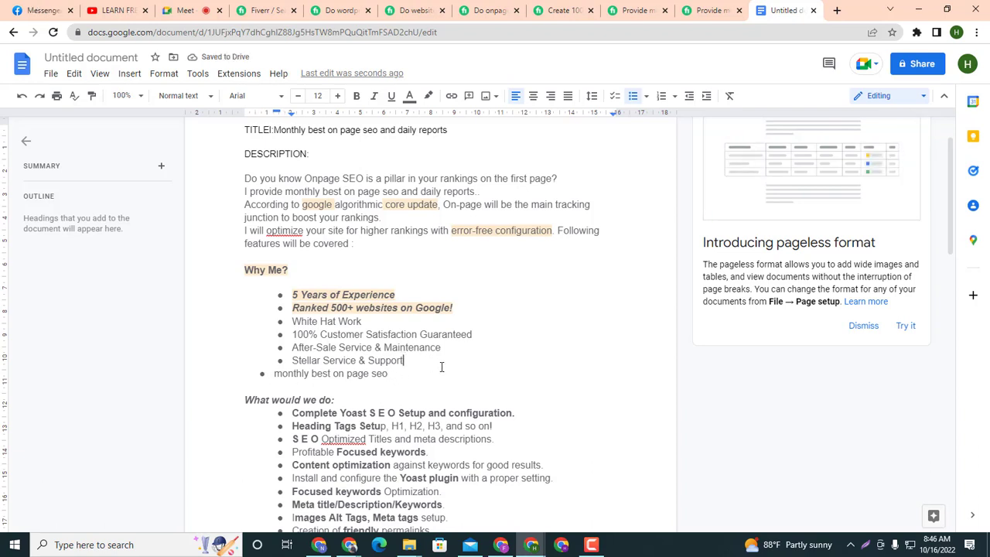
{"action": "key", "text": "Return"}
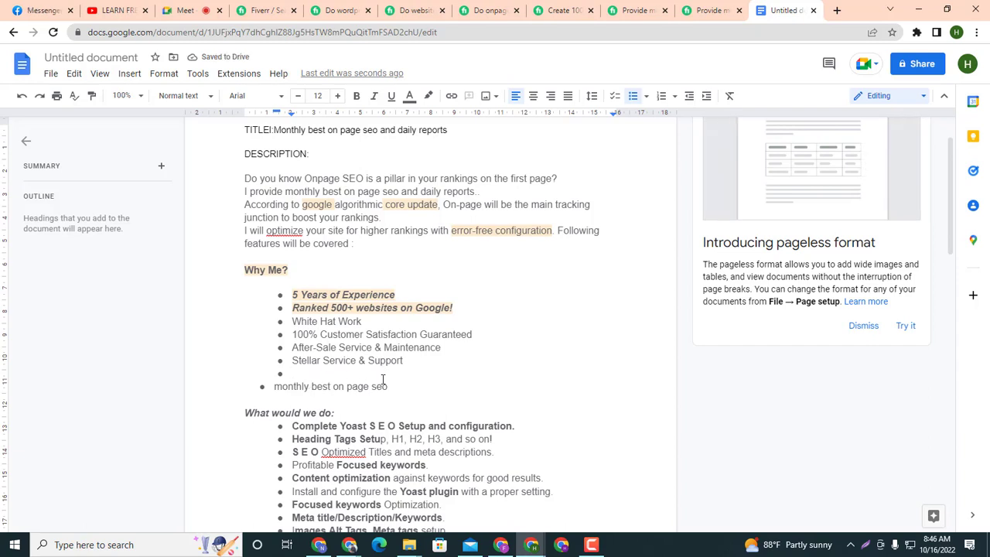
{"action": "key", "text": "ctrl+v"}
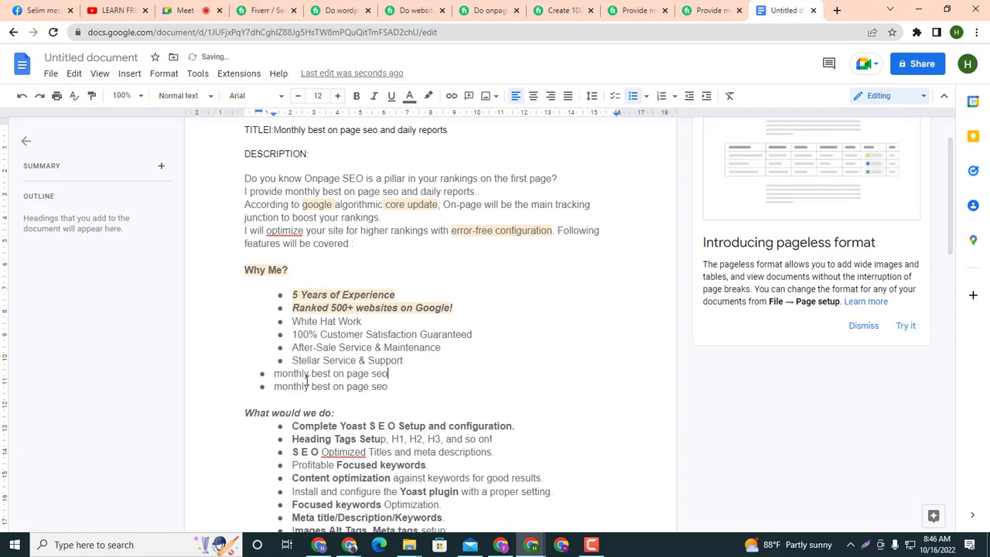
{"action": "left_click_drag", "start_coordinate": [389, 387], "coordinate": [257, 377]}
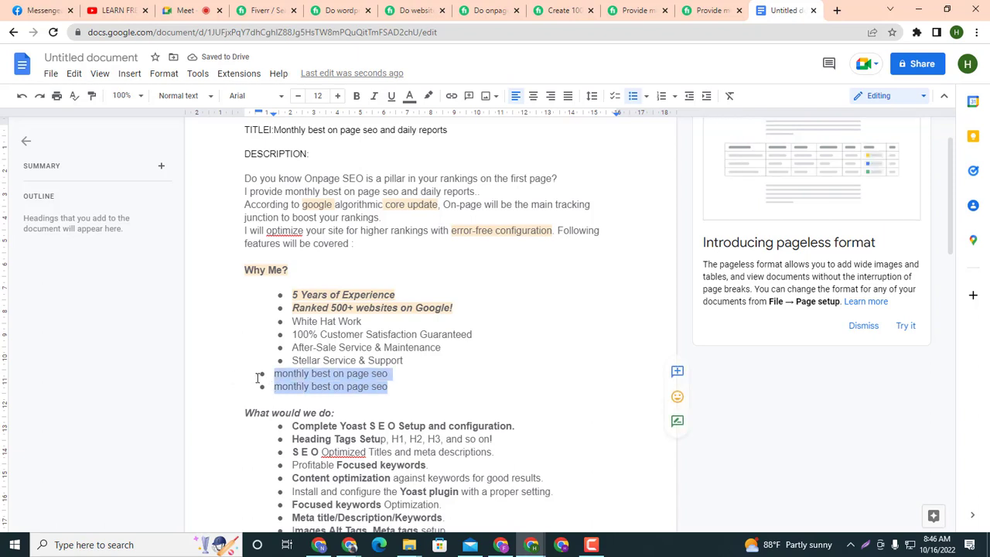
{"action": "key", "text": "BackSpace"}
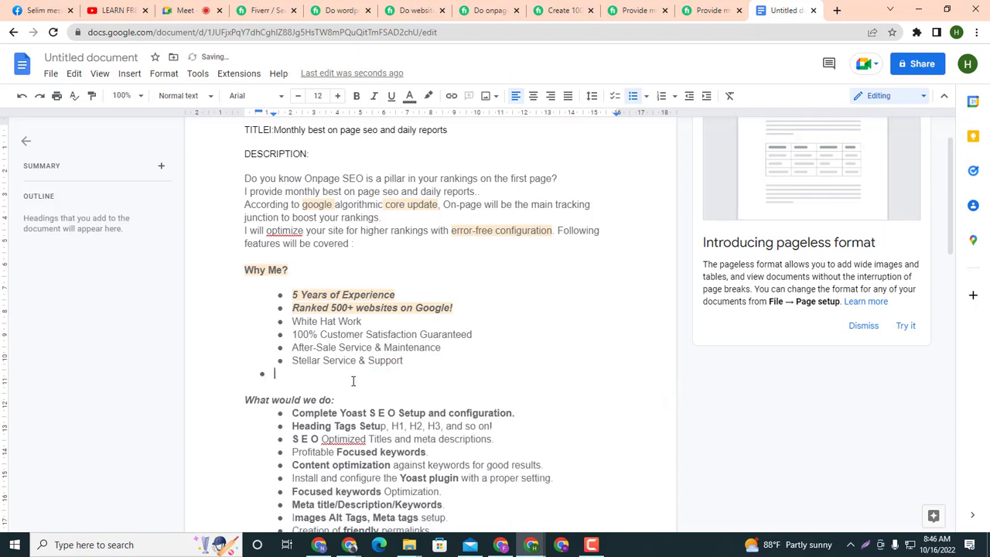
{"action": "key", "text": "BackSpace"}
Insert the copied phrase "monthly best on page seo" after "higher rankings" in the "I will optimize your site" sentence.
{"action": "scroll", "coordinate": [355, 375], "scroll_direction": "down", "scroll_amount": 4}
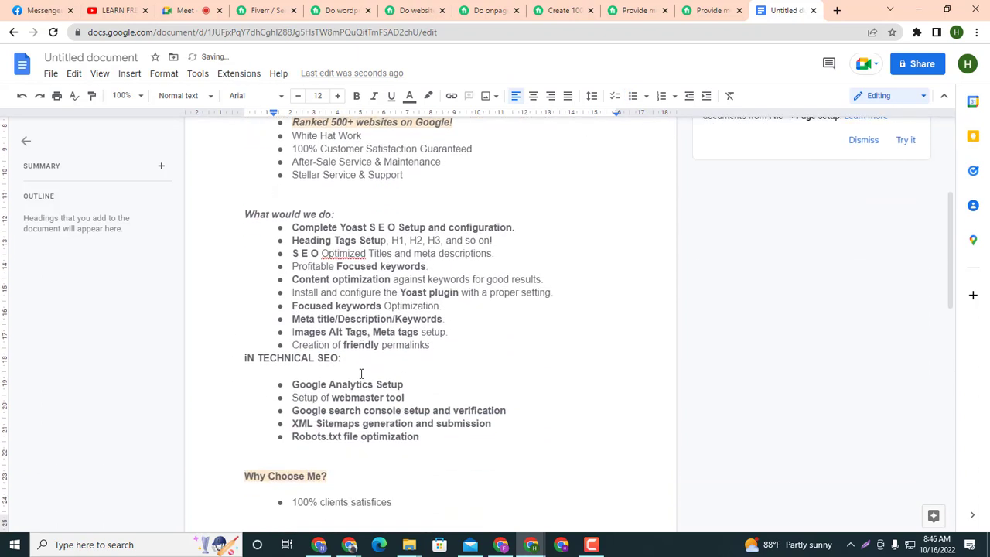
{"action": "scroll", "coordinate": [363, 383], "scroll_direction": "down", "scroll_amount": 5}
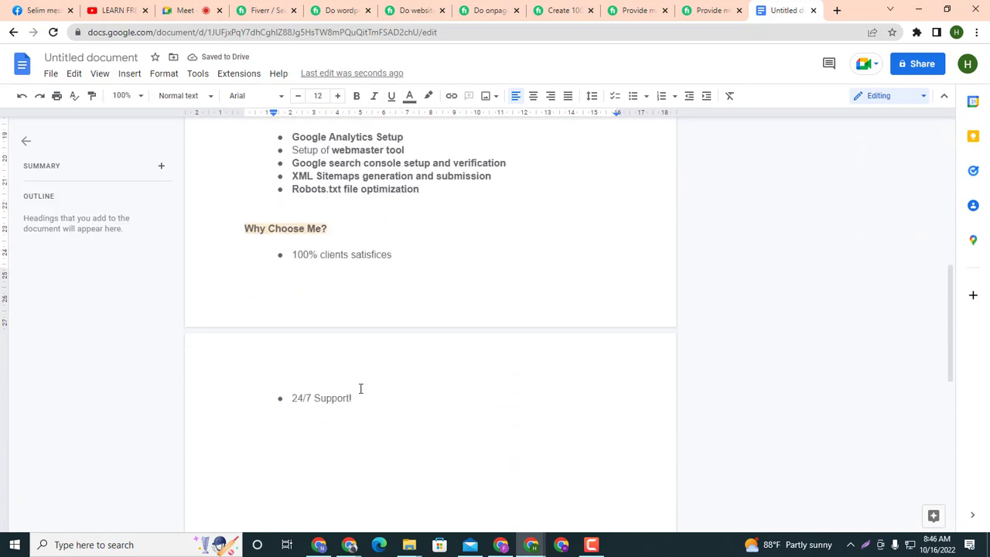
{"action": "scroll", "coordinate": [358, 387], "scroll_direction": "up", "scroll_amount": 8}
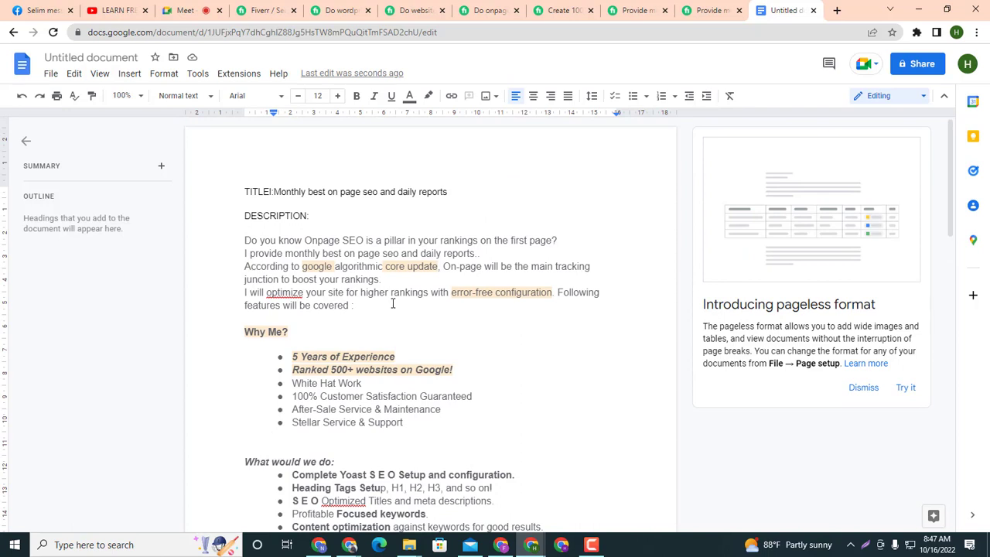
{"action": "left_click", "coordinate": [431, 291]}
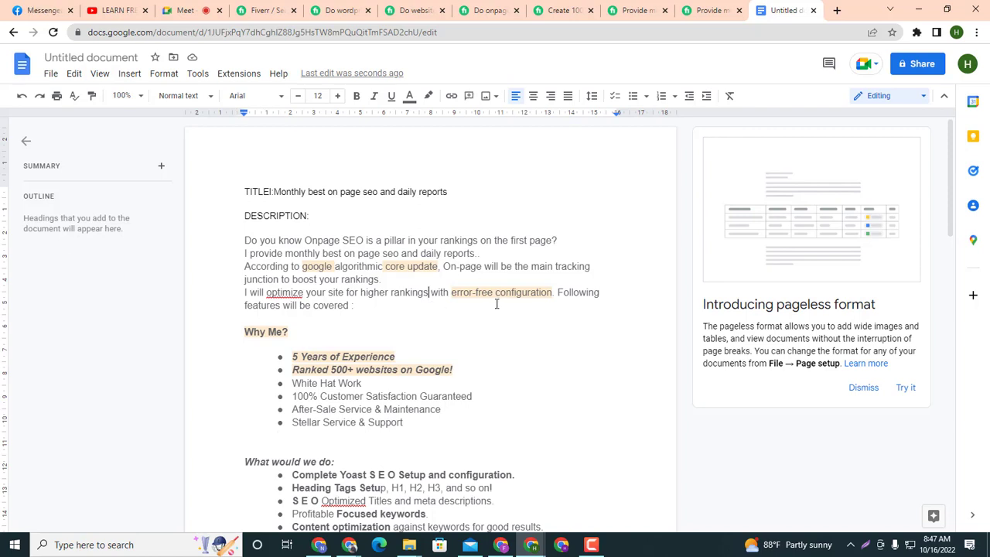
{"action": "key", "text": "ctrl+v"}
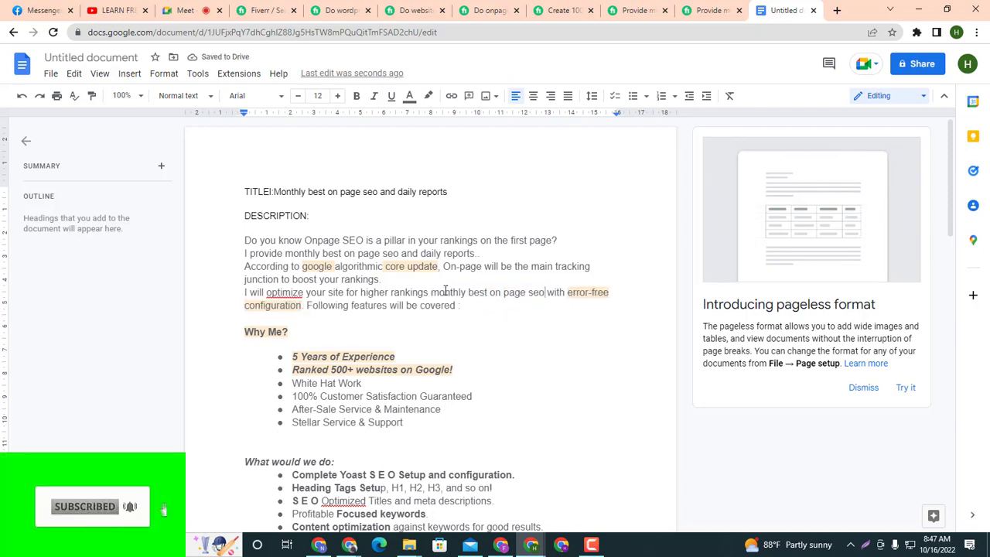
Paste "monthly best on page seo" on a new line after "Creation of friendly permalinks" in the "What would we do:" list.
{"action": "scroll", "coordinate": [462, 366], "scroll_direction": "down", "scroll_amount": 1}
{"action": "scroll", "coordinate": [462, 367], "scroll_direction": "down", "scroll_amount": 3}
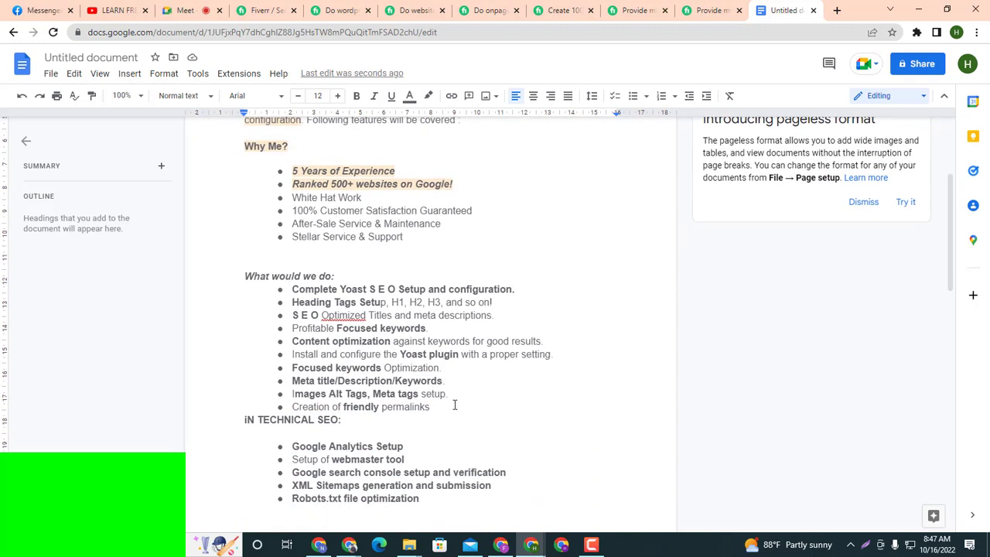
{"action": "left_click", "coordinate": [455, 405]}
{"action": "key", "text": "Return"}
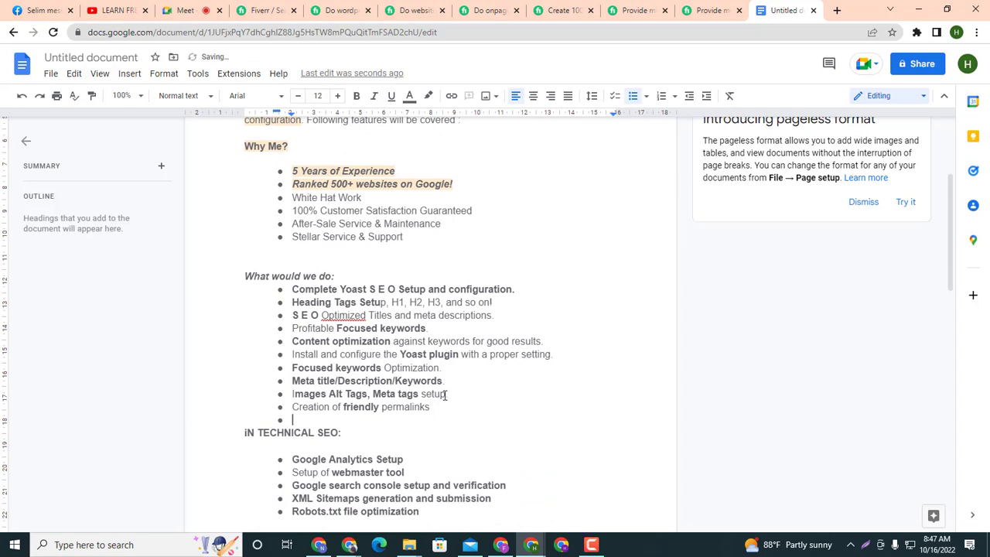
{"action": "key", "text": "ctrl+v"}
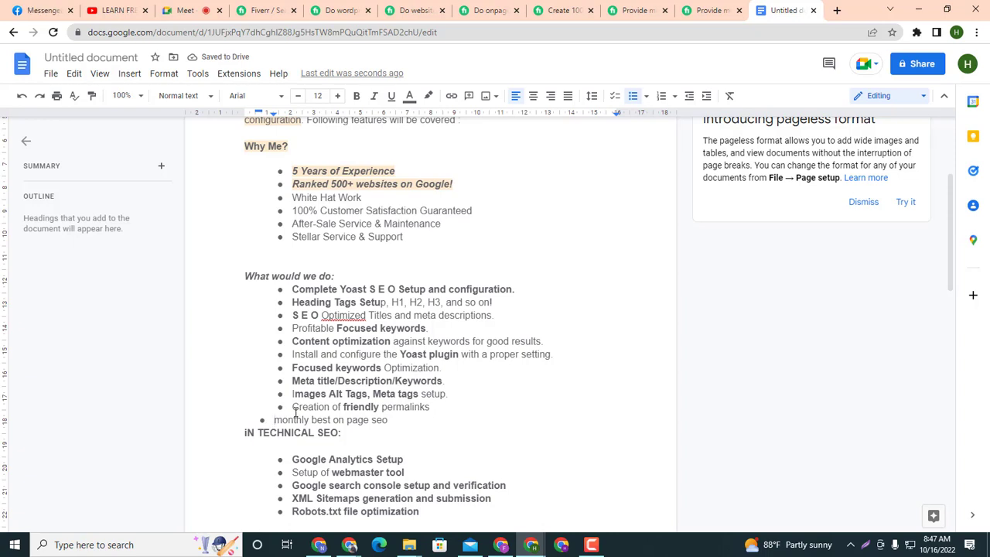
Remove the bullet from the pasted line, adjust its indentation and capitalise its first word as "Monthly".
{"action": "key", "text": "BackSpace"}
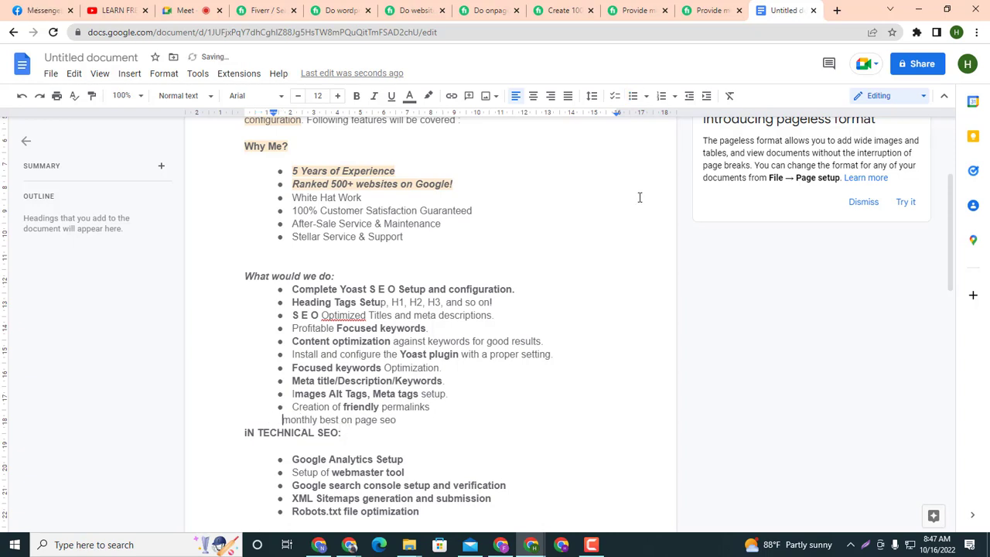
{"action": "left_click", "coordinate": [632, 95]}
{"action": "left_click", "coordinate": [633, 97]}
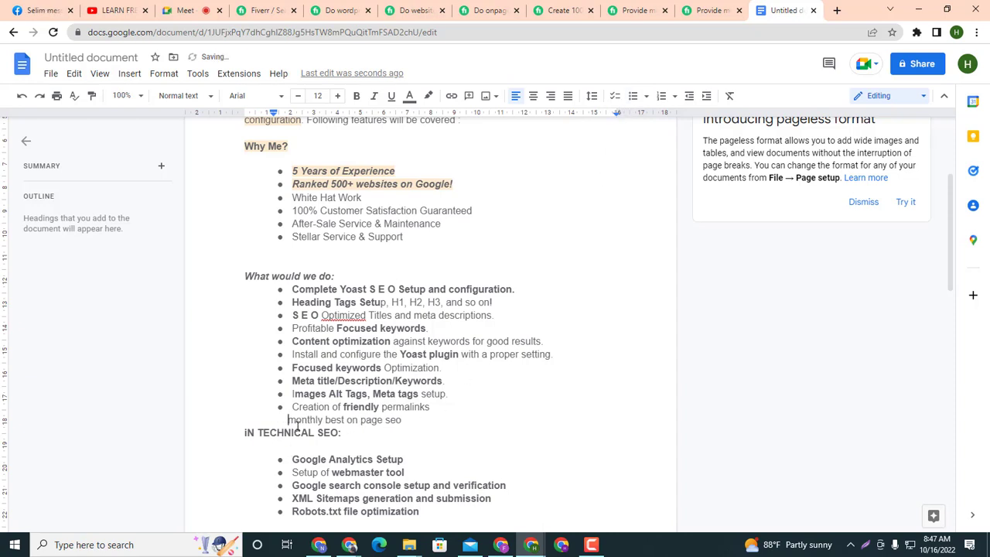
{"action": "key", "text": "BackSpace"}
{"action": "key", "text": "BackSpace"}
{"action": "key", "text": "BackSpace"}
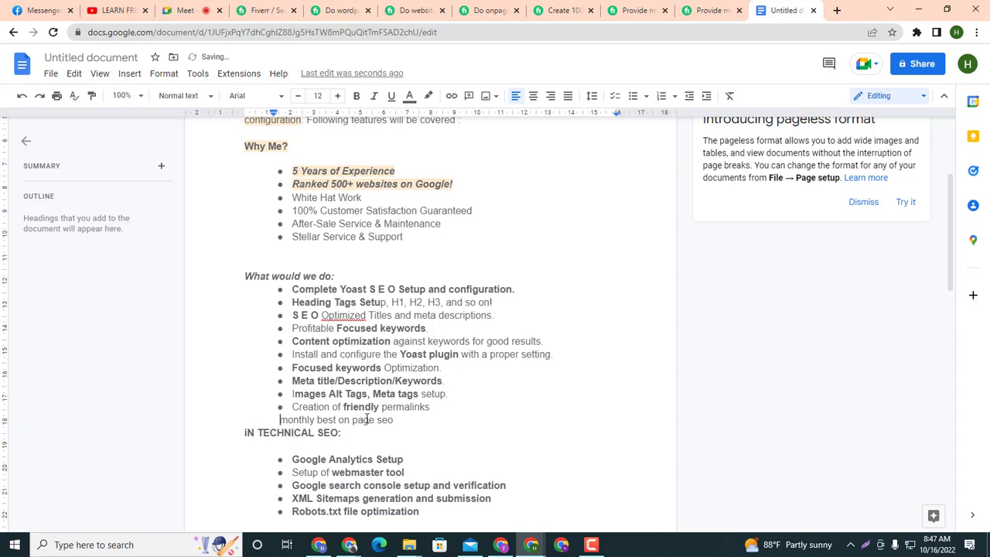
{"action": "left_click", "coordinate": [288, 422]}
{"action": "key", "text": "BackSpace"}
{"action": "type", "text": "M"}
{"action": "left_click", "coordinate": [399, 421]}
Add "monthly best on page seo" on a new line after "Robots.txt file optimization" in the technical SEO list.
{"action": "scroll", "coordinate": [382, 420], "scroll_direction": "down", "scroll_amount": 3}
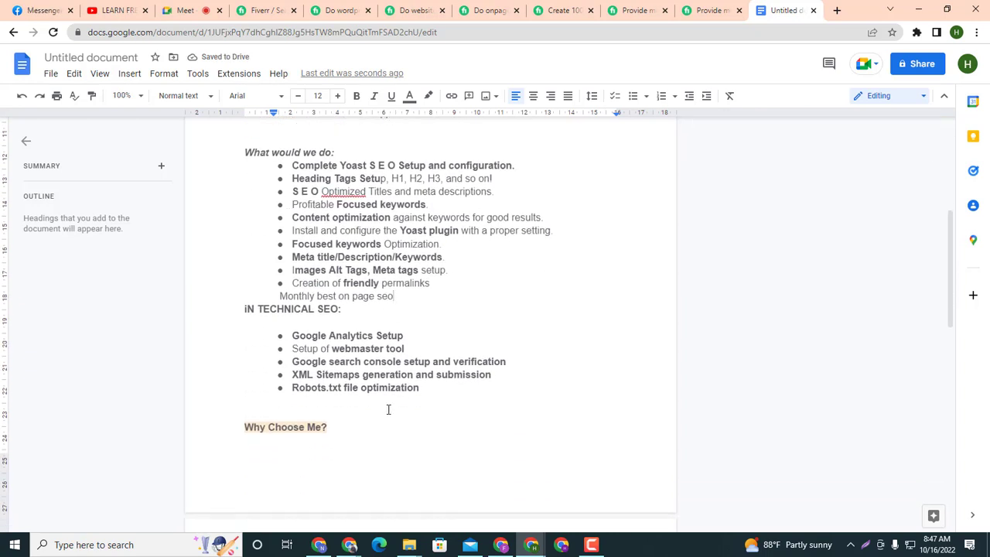
{"action": "left_click", "coordinate": [424, 393]}
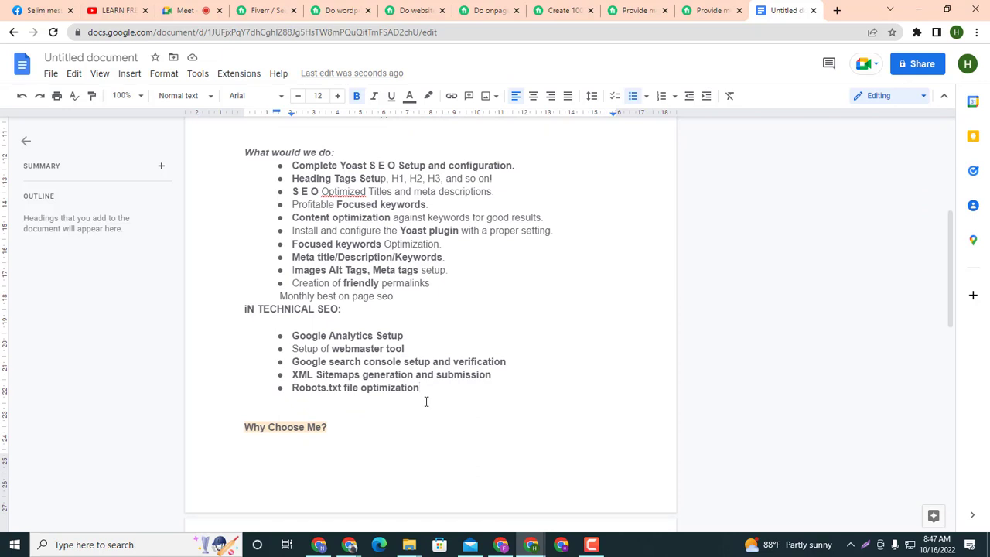
{"action": "key", "text": "Return"}
{"action": "type", "text": "monthly best on page seo"}
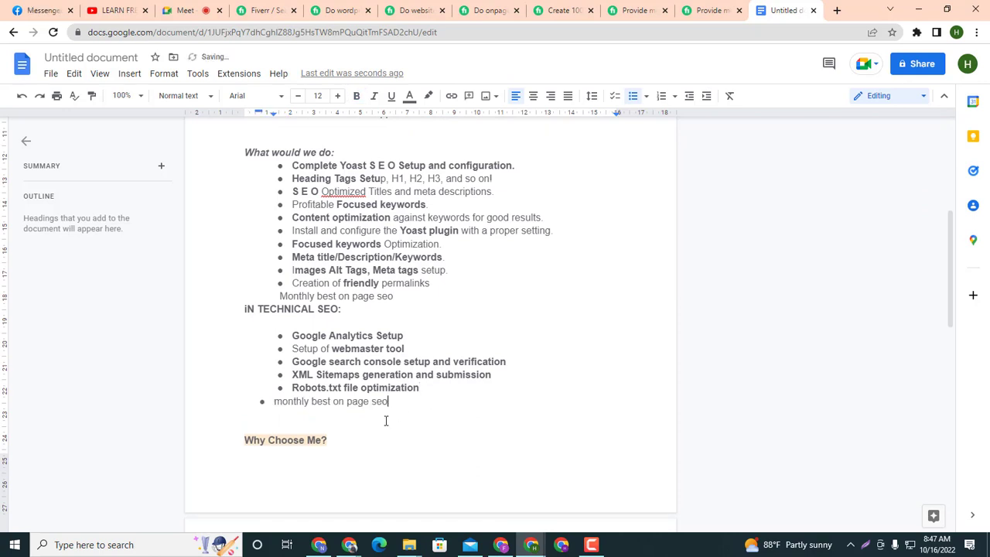
Remove the new line's bullet, capitalise its first word as "Monthly" and adjust its indentation.
{"action": "key", "text": "BackSpace"}
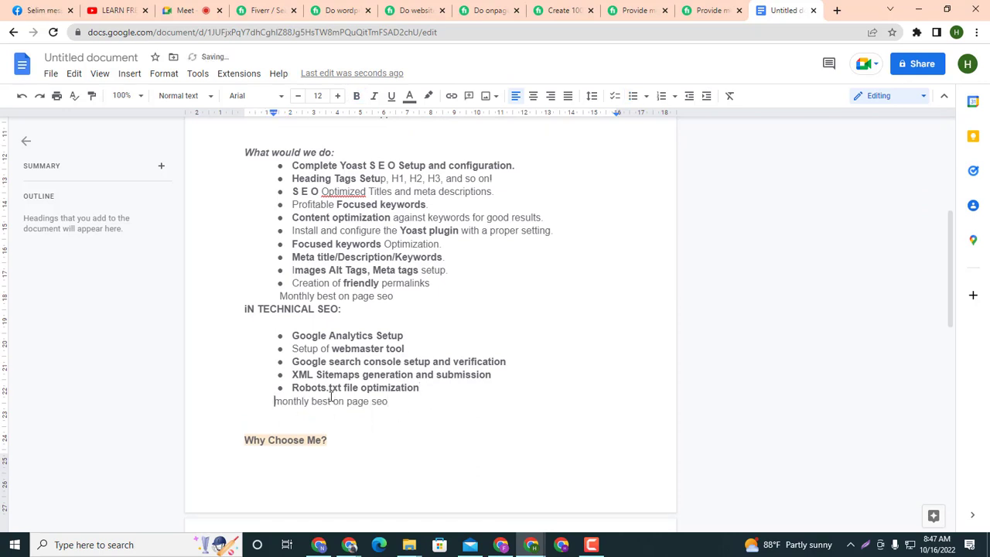
{"action": "key", "text": "BackSpace"}
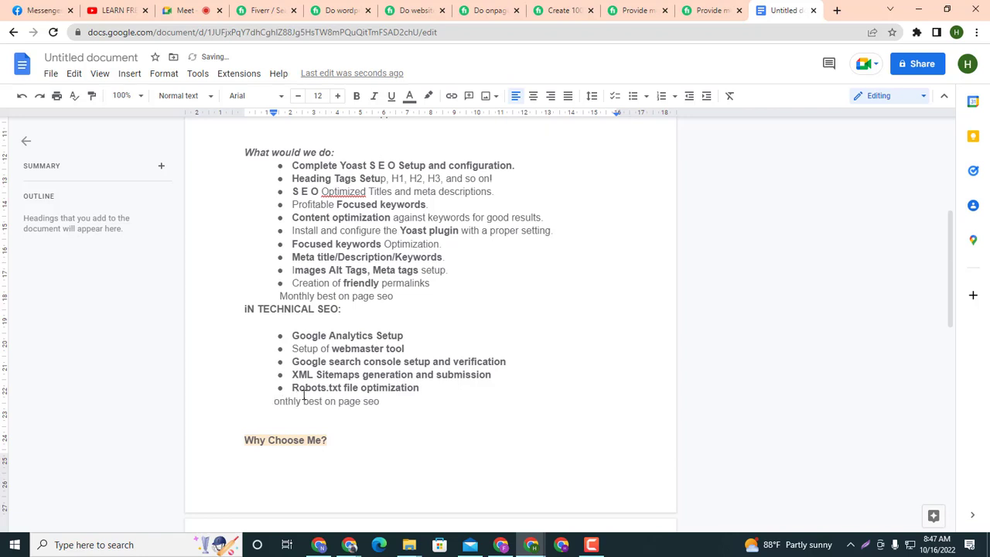
{"action": "type", "text": "M"}
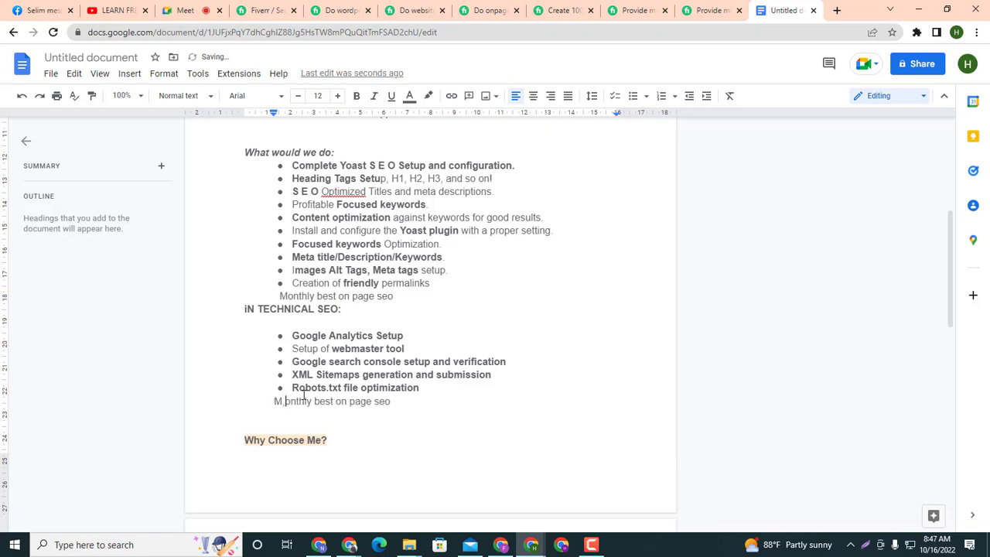
{"action": "key", "text": "BackSpace"}
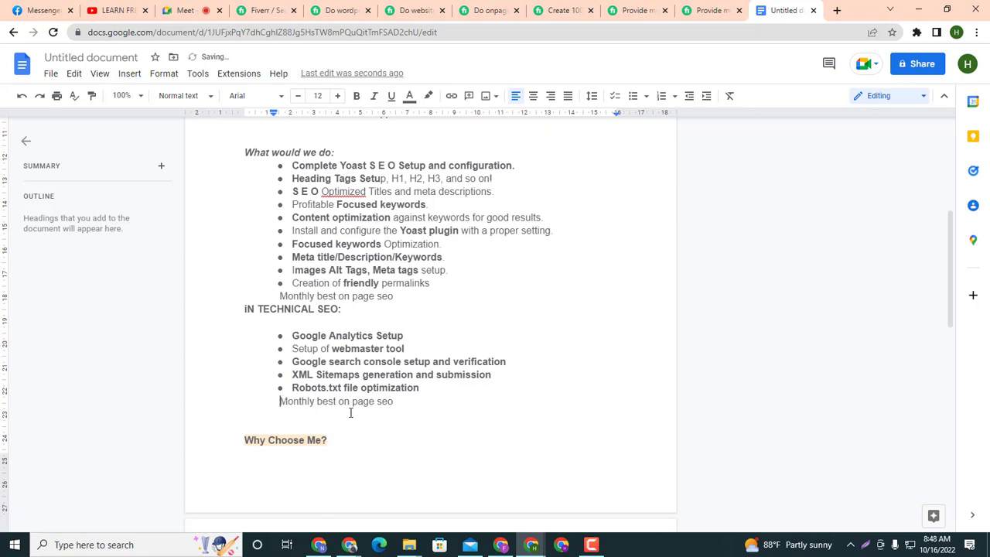
Try replacing the "Why Choose Me?" heading with "monthly best on page seo", and undo the replacement.
{"action": "scroll", "coordinate": [349, 411], "scroll_direction": "down", "scroll_amount": 2}
{"action": "left_click_drag", "start_coordinate": [332, 317], "coordinate": [205, 316]}
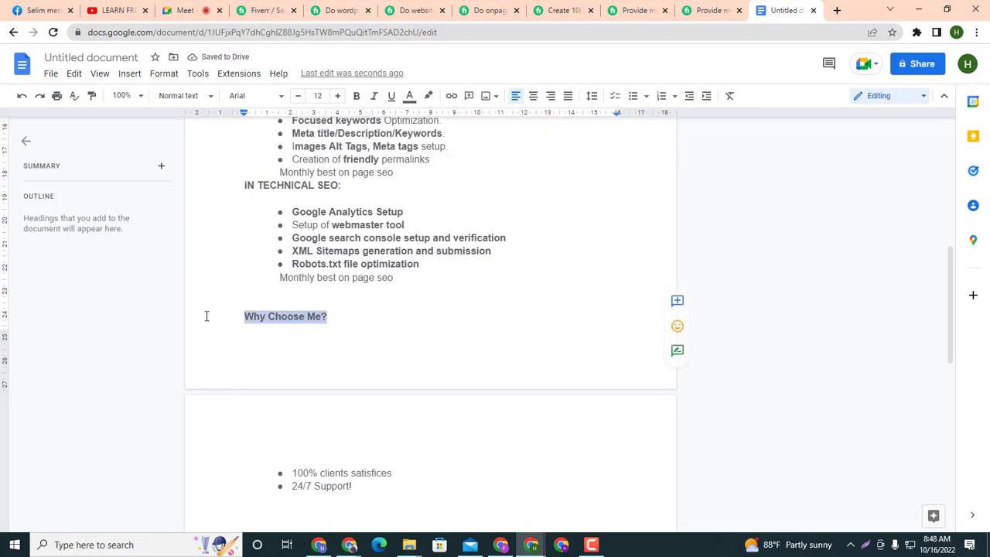
{"action": "key", "text": "BackSpace"}
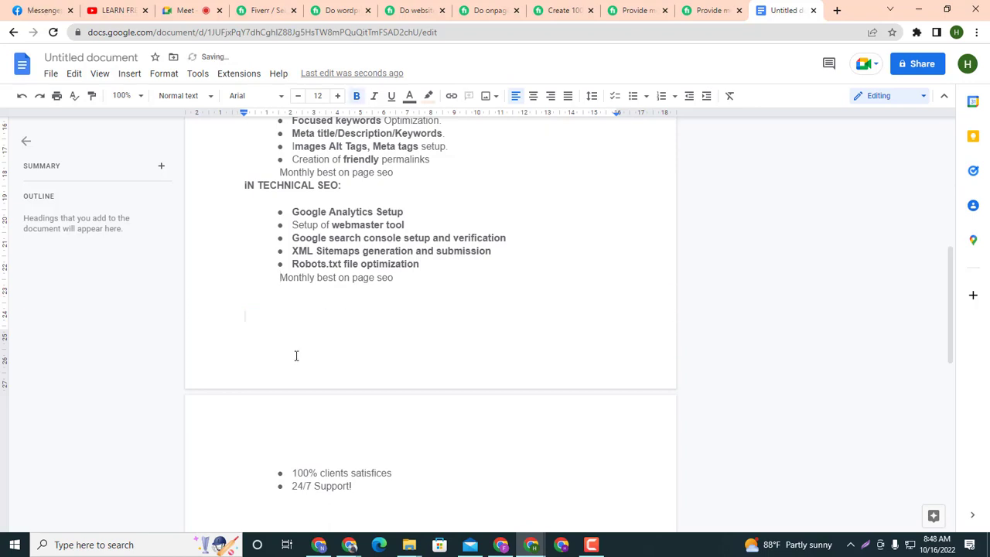
{"action": "type", "text": "monthly best on page seo"}
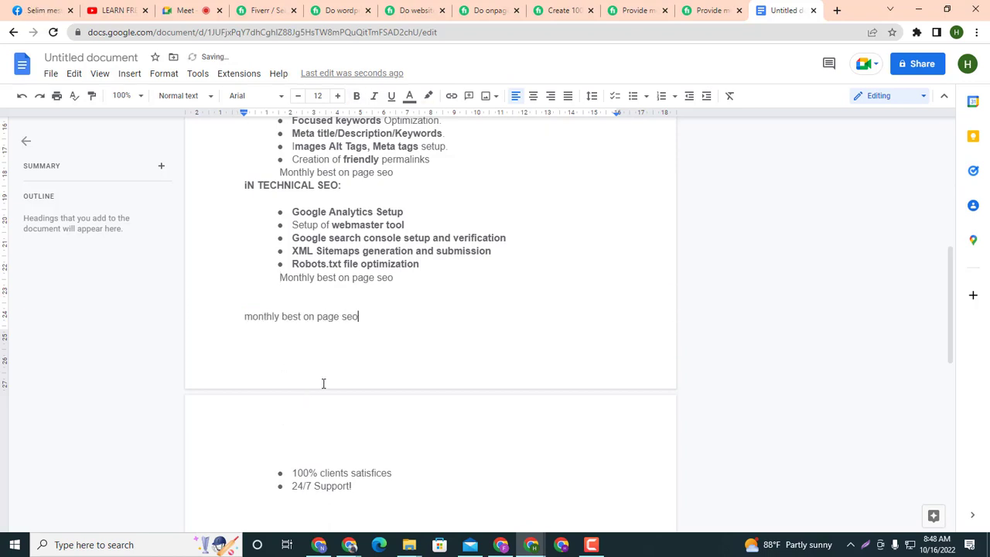
{"action": "key", "text": "ctrl+z"}
{"action": "key", "text": "ctrl+z"}
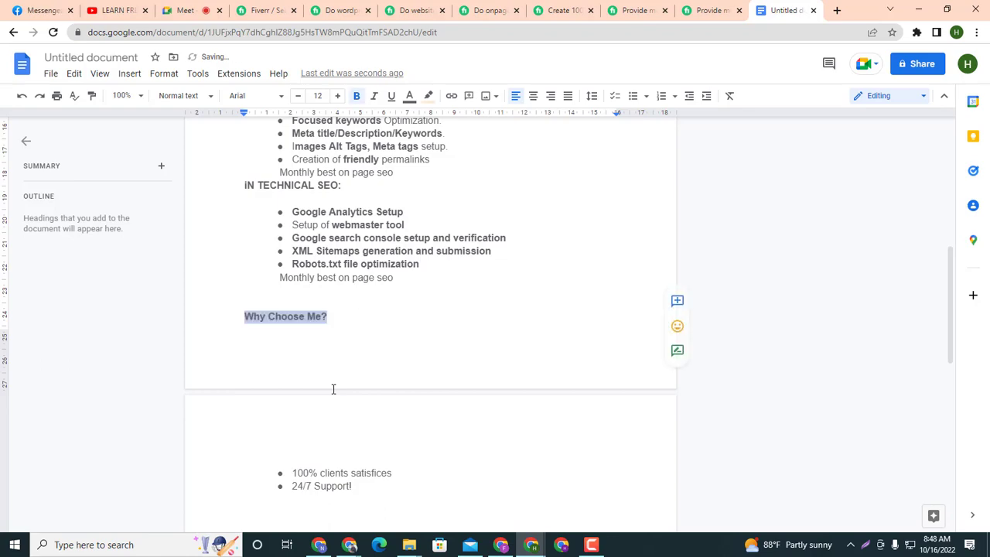
{"action": "scroll", "coordinate": [369, 378], "scroll_direction": "down", "scroll_amount": 3}
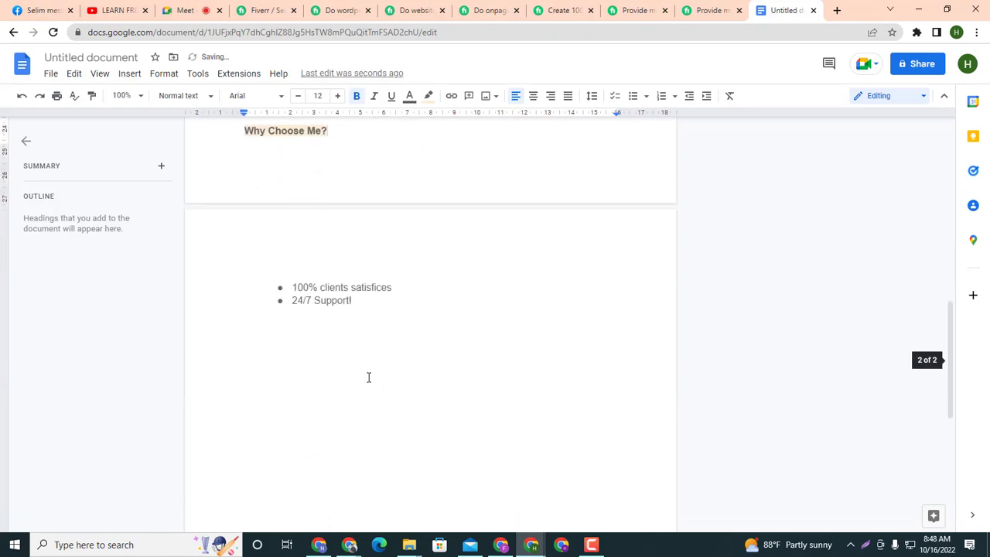
{"action": "scroll", "coordinate": [354, 364], "scroll_direction": "up", "scroll_amount": 6}
{"action": "scroll", "coordinate": [354, 363], "scroll_direction": "up", "scroll_amount": 2}
{"action": "left_click_drag", "start_coordinate": [246, 193], "coordinate": [427, 390]}
{"action": "scroll", "coordinate": [455, 415], "scroll_direction": "down", "scroll_amount": 2}
{"action": "left_click", "coordinate": [336, 338]}
{"action": "scroll", "coordinate": [473, 194], "scroll_direction": "up", "scroll_amount": 2}
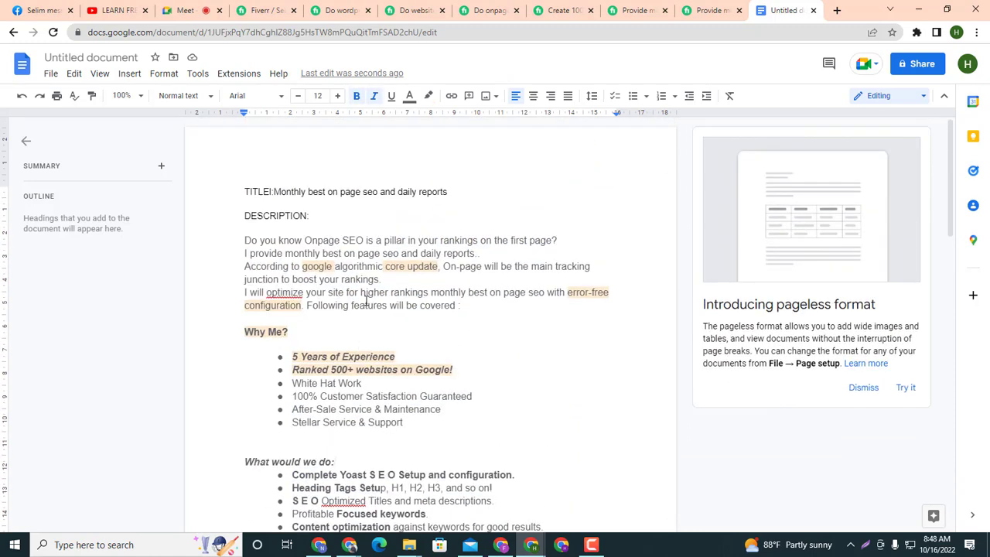
Delete the title line "Monthly best on page seo and daily reports" above "DESCRIPTION:".
{"action": "left_click_drag", "start_coordinate": [474, 194], "coordinate": [126, 177]}
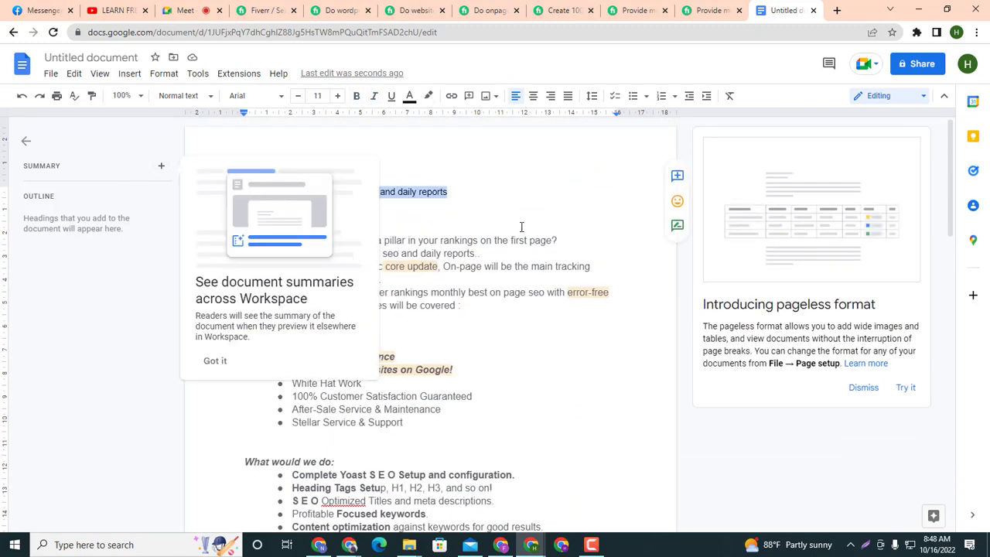
{"action": "left_click", "coordinate": [383, 193]}
{"action": "triple_click", "coordinate": [382, 192]}
{"action": "key", "text": "BackSpace"}
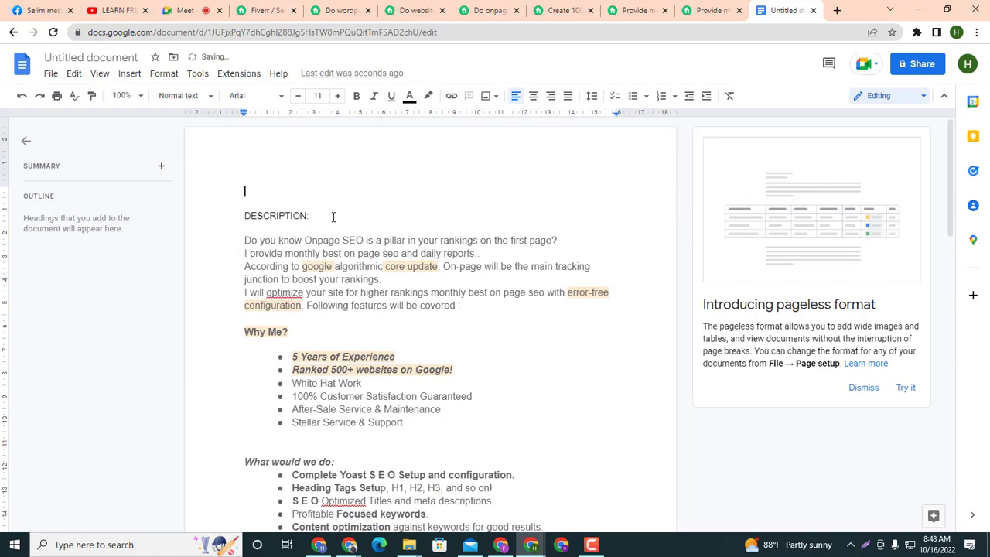
Copy the whole description through the "24/7 Support!" bullet and paste it into the gig description field in the Fiverr window.
{"action": "left_click_drag", "start_coordinate": [246, 214], "coordinate": [400, 448]}
{"action": "scroll", "coordinate": [361, 418], "scroll_direction": "down", "scroll_amount": 3}
{"action": "scroll", "coordinate": [376, 417], "scroll_direction": "down", "scroll_amount": 3}
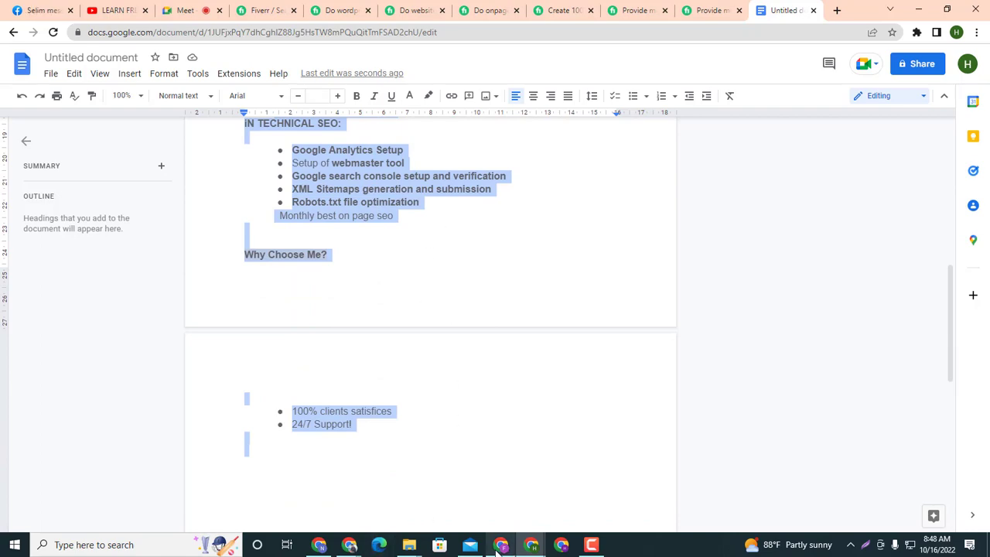
{"action": "mouse_move", "coordinate": [360, 550]}
{"action": "left_click", "coordinate": [309, 499]}
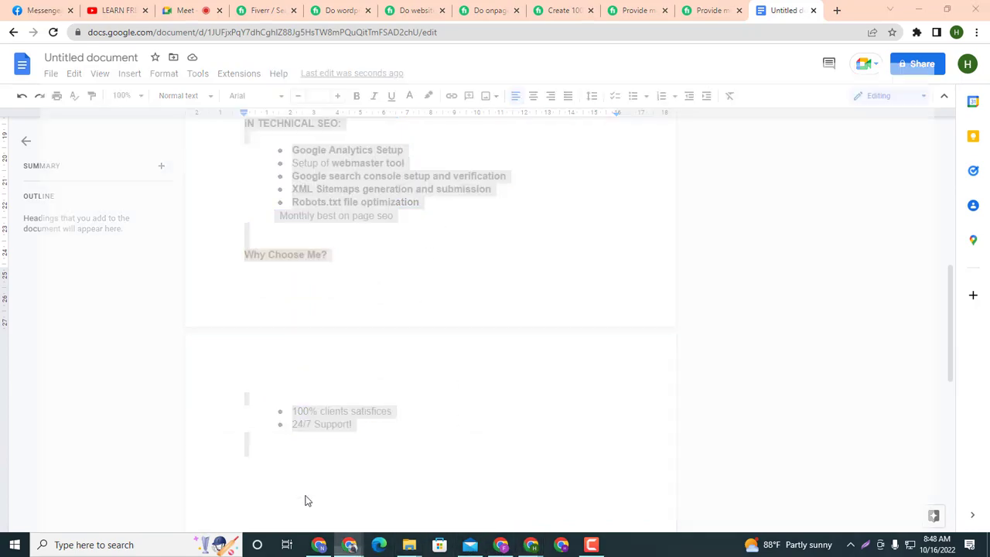
{"action": "left_click", "coordinate": [320, 96]}
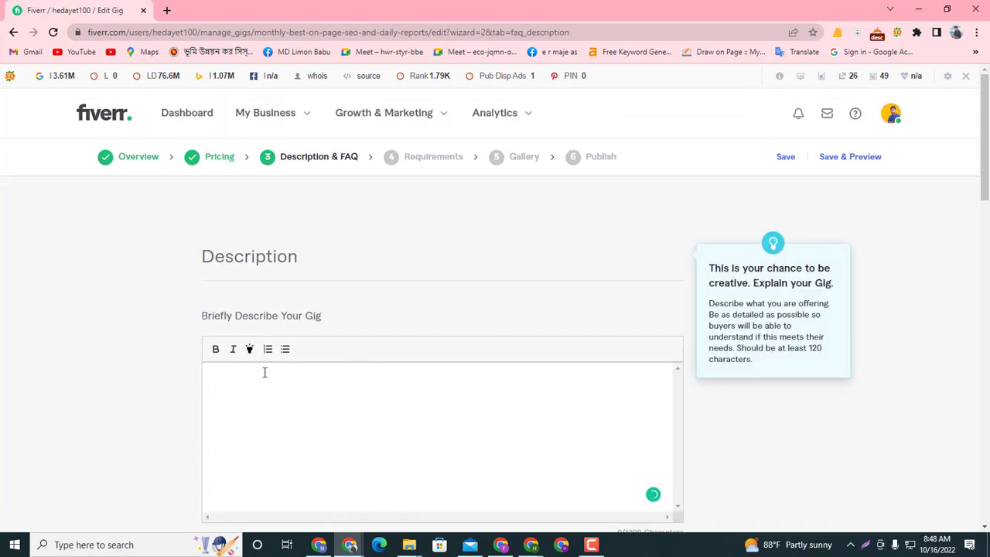
Delete the cut-off word "Mon" at the end of the pasted gig description, below "Robots.txt file optimization".
{"action": "scroll", "coordinate": [467, 365], "scroll_direction": "down", "scroll_amount": 4}
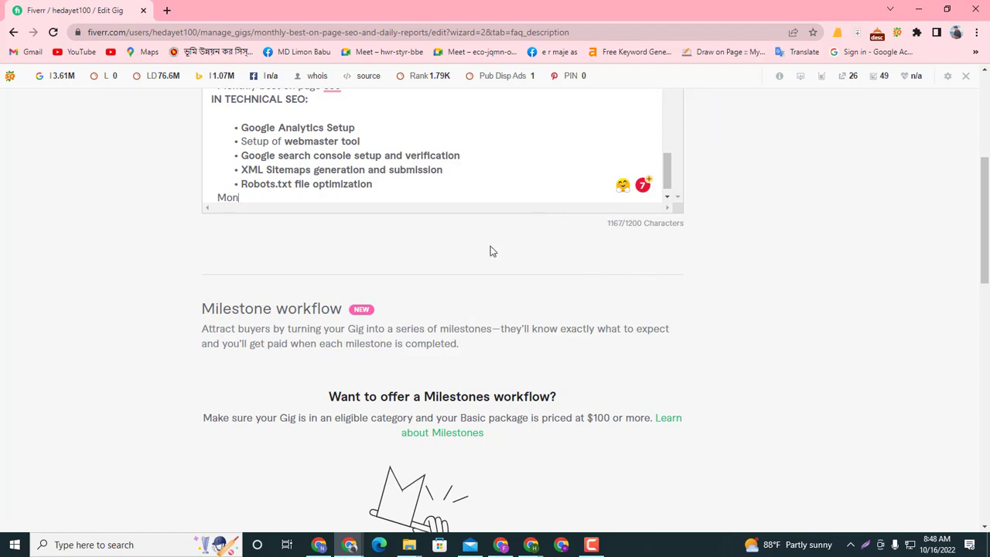
{"action": "scroll", "coordinate": [490, 250], "scroll_direction": "up", "scroll_amount": 3}
{"action": "scroll", "coordinate": [373, 309], "scroll_direction": "down", "scroll_amount": 1}
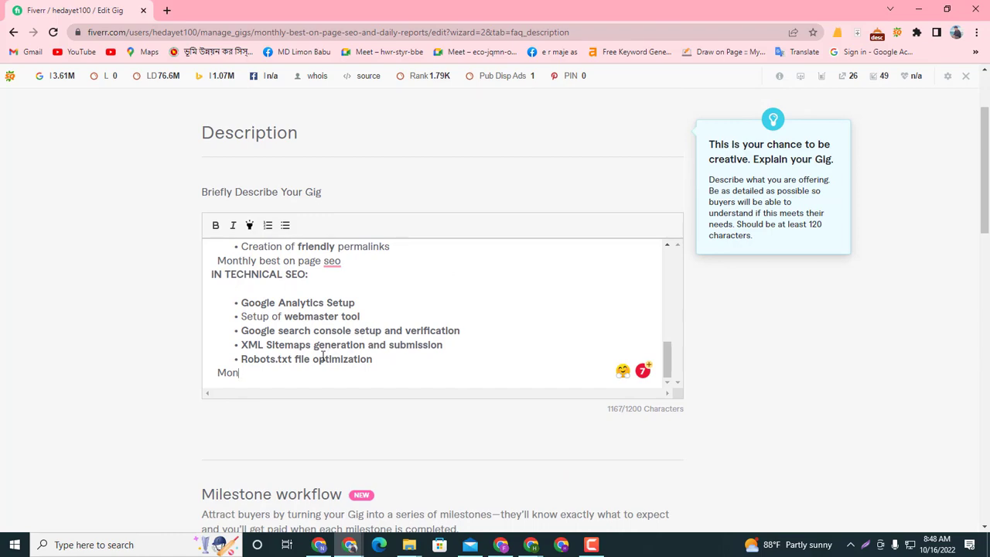
{"action": "scroll", "coordinate": [259, 370], "scroll_direction": "down", "scroll_amount": 2}
{"action": "scroll", "coordinate": [281, 335], "scroll_direction": "up", "scroll_amount": 10}
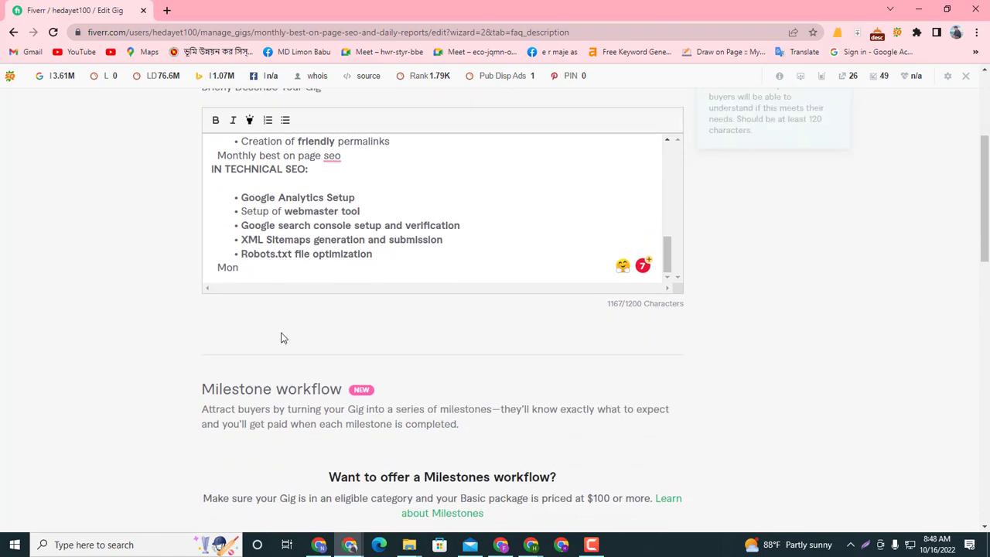
{"action": "scroll", "coordinate": [295, 339], "scroll_direction": "down", "scroll_amount": 10}
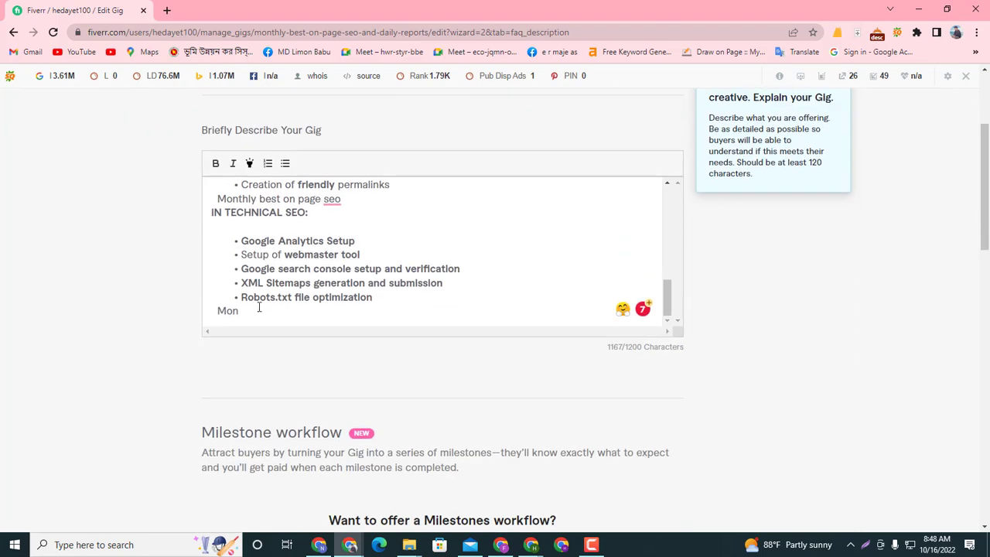
{"action": "left_click_drag", "start_coordinate": [259, 310], "coordinate": [202, 309]}
{"action": "key", "text": "BackSpace"}
Make the line "I provide monthly best on page seo and daily reports.." bold in the gig description.
{"action": "scroll", "coordinate": [356, 295], "scroll_direction": "down", "scroll_amount": 3}
{"action": "scroll", "coordinate": [357, 294], "scroll_direction": "up", "scroll_amount": 2}
{"action": "scroll", "coordinate": [357, 294], "scroll_direction": "up", "scroll_amount": 3}
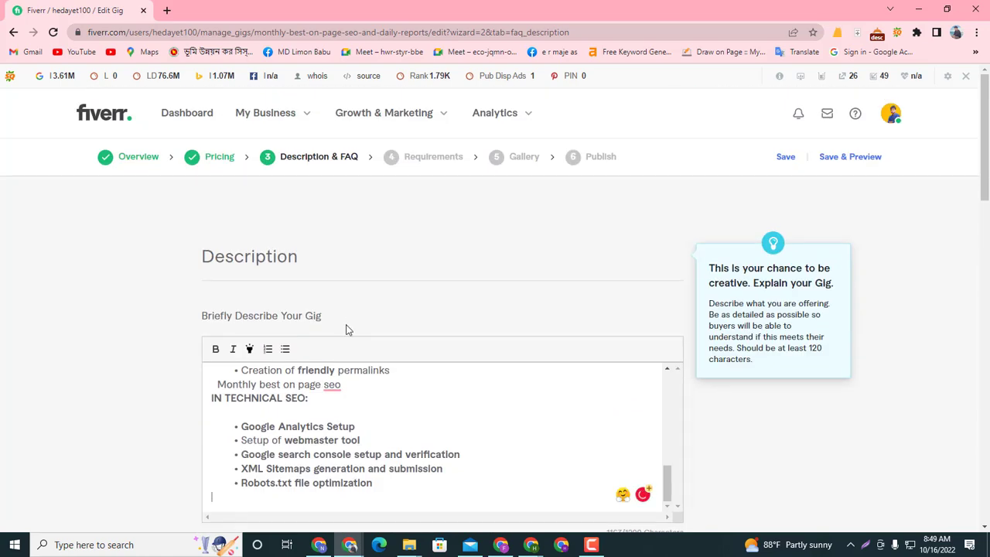
{"action": "scroll", "coordinate": [415, 434], "scroll_direction": "up", "scroll_amount": 5}
{"action": "scroll", "coordinate": [415, 434], "scroll_direction": "up", "scroll_amount": 2}
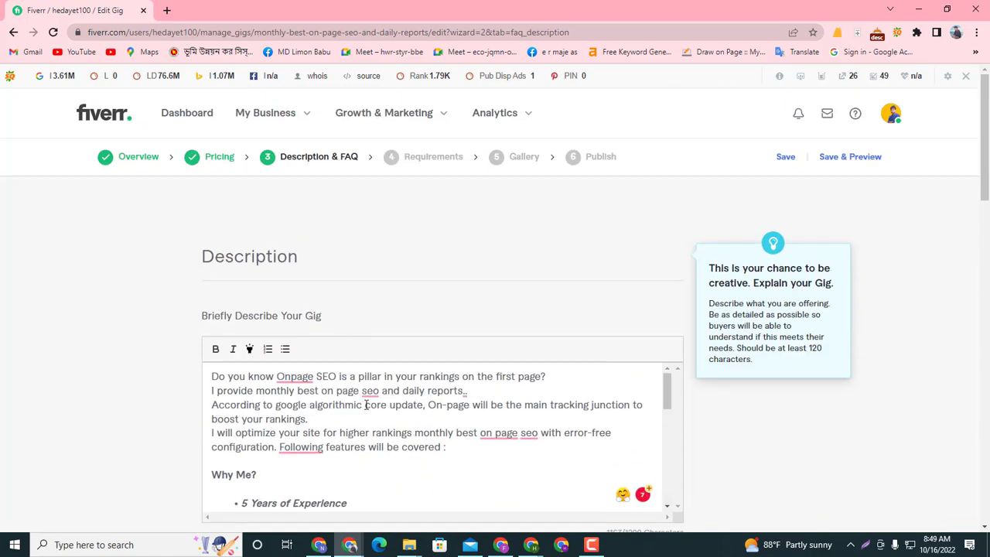
{"action": "left_click", "coordinate": [216, 349]}
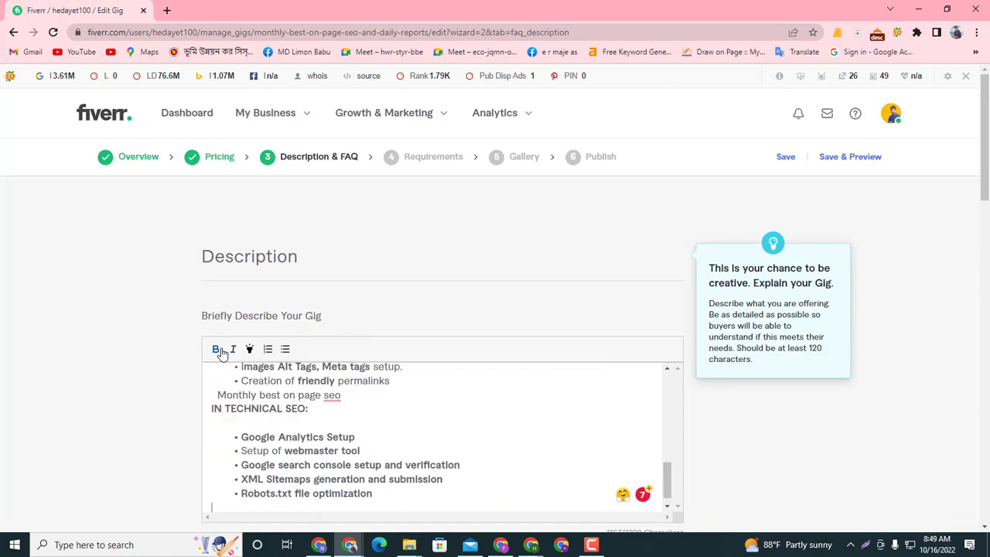
{"action": "scroll", "coordinate": [263, 401], "scroll_direction": "up", "scroll_amount": 8}
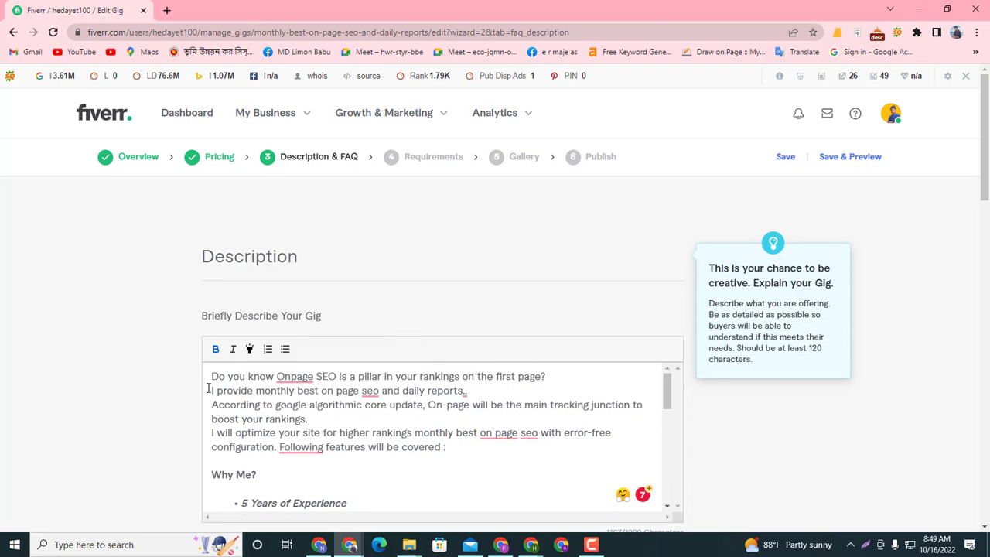
{"action": "left_click_drag", "start_coordinate": [208, 390], "coordinate": [455, 387]}
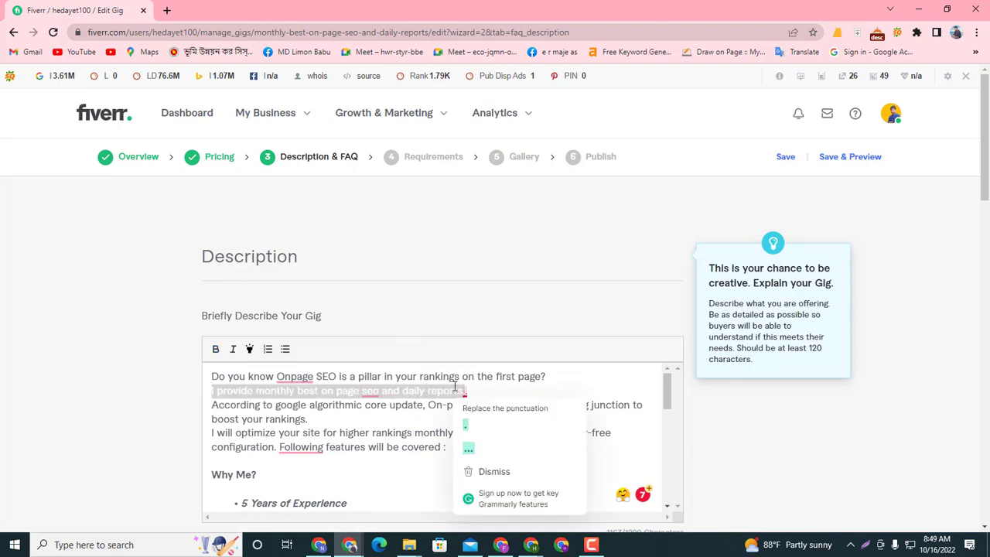
{"action": "left_click", "coordinate": [215, 349]}
{"action": "left_click", "coordinate": [361, 432]}
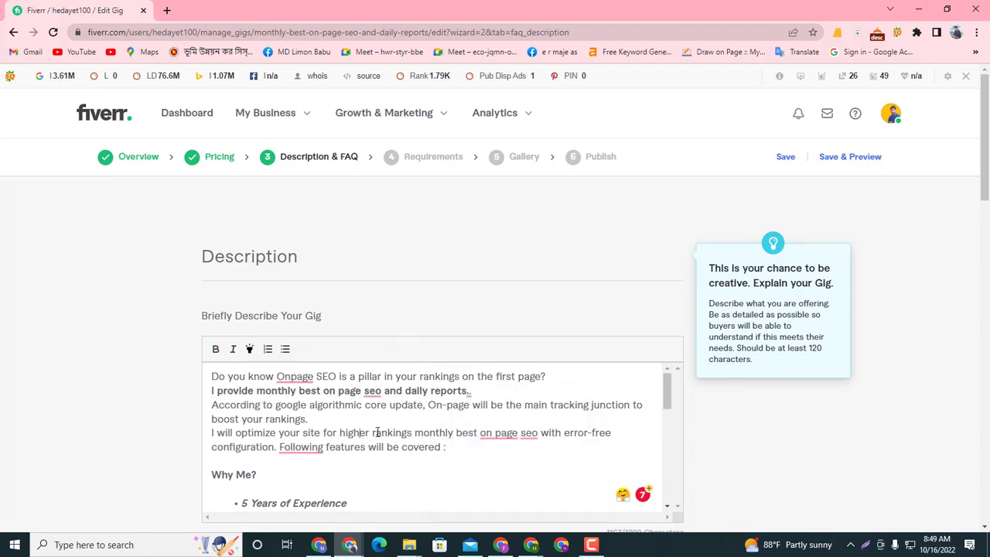
{"action": "left_click_drag", "start_coordinate": [474, 392], "coordinate": [210, 391]}
{"action": "left_click", "coordinate": [215, 349]}
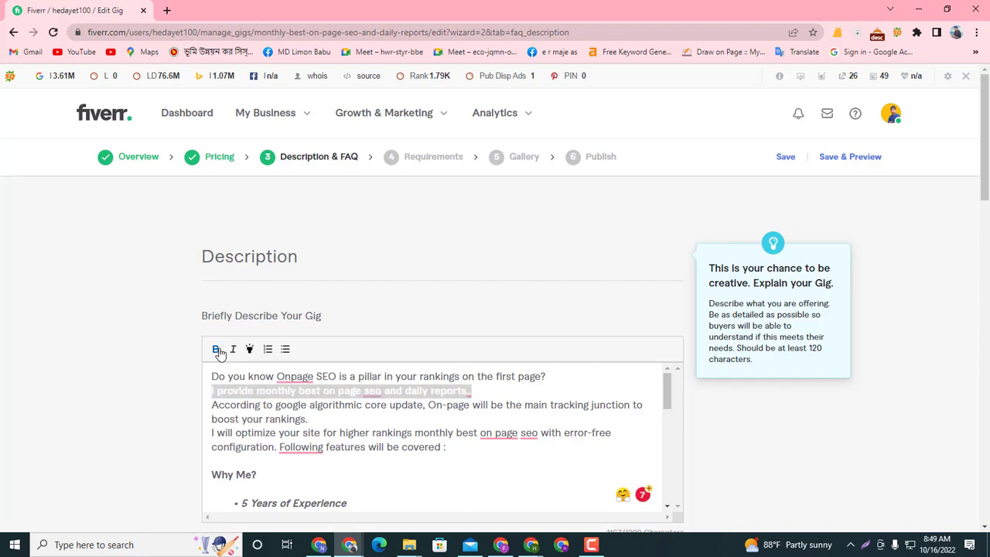
{"action": "left_click", "coordinate": [471, 393]}
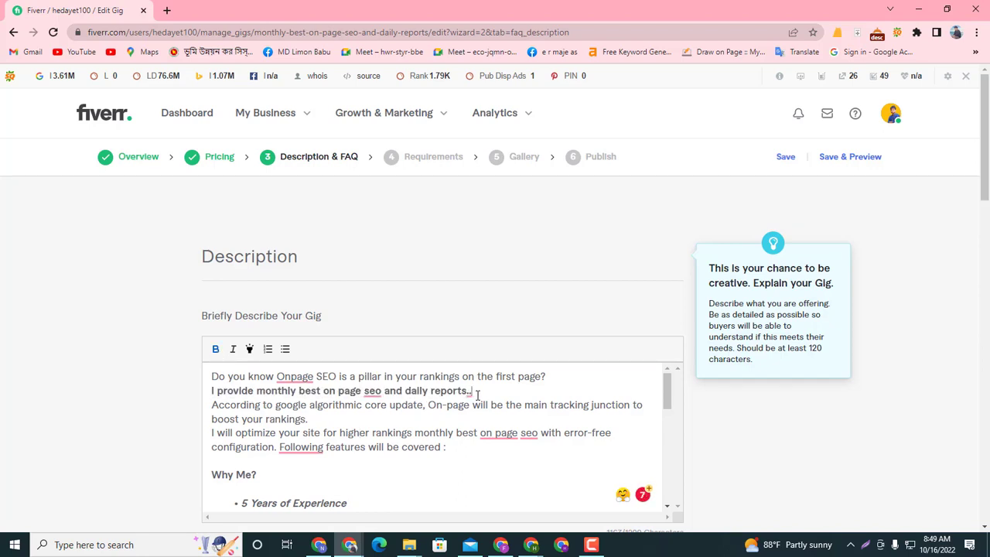
Make the "100% Customer Satisfaction Guaranteed" bullet in the "Why Me?" list bold.
{"action": "scroll", "coordinate": [334, 422], "scroll_direction": "down", "scroll_amount": 3}
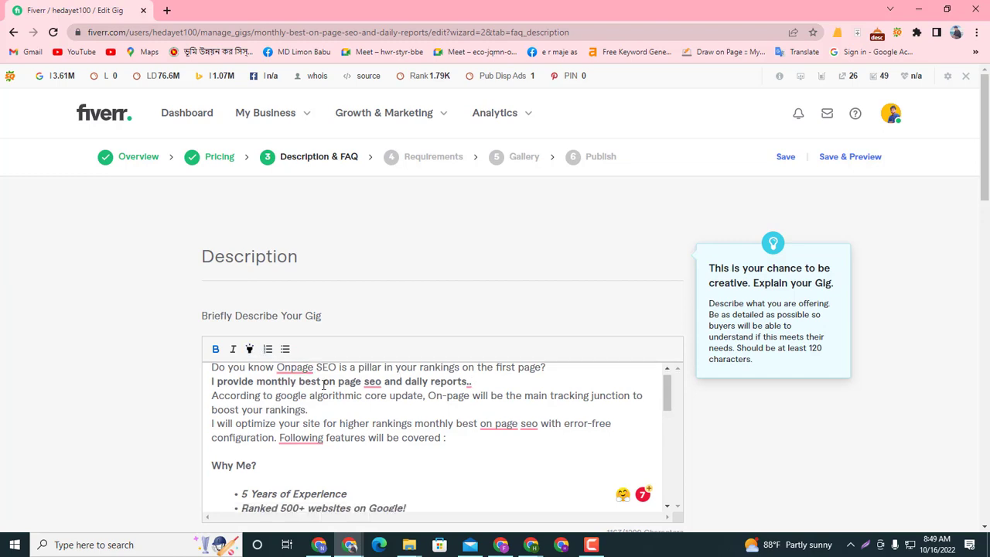
{"action": "scroll", "coordinate": [334, 433], "scroll_direction": "up", "scroll_amount": 1}
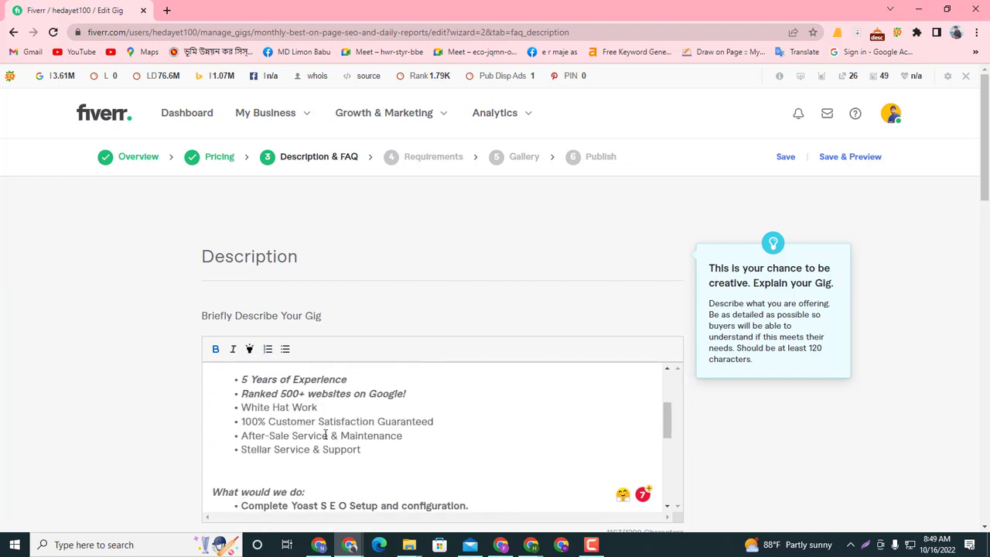
{"action": "left_click_drag", "start_coordinate": [436, 421], "coordinate": [245, 423]}
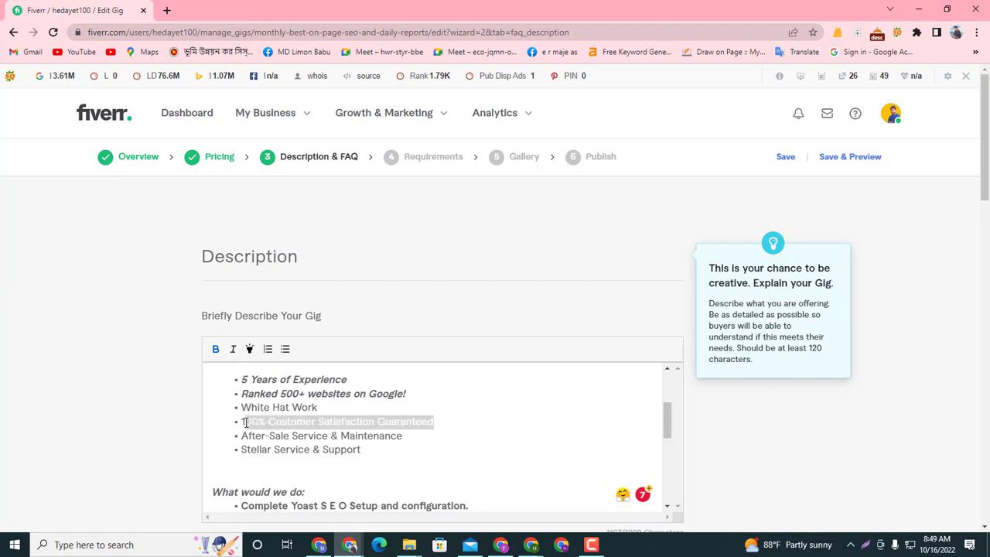
{"action": "left_click", "coordinate": [215, 349]}
{"action": "left_click", "coordinate": [467, 480]}
{"action": "scroll", "coordinate": [381, 449], "scroll_direction": "down", "scroll_amount": 10}
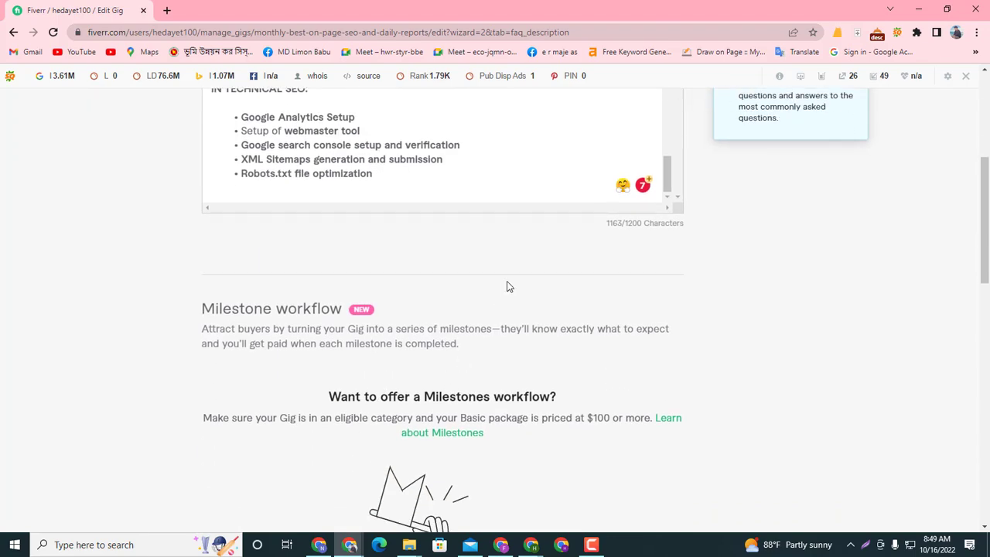
{"action": "scroll", "coordinate": [506, 286], "scroll_direction": "down", "scroll_amount": 5}
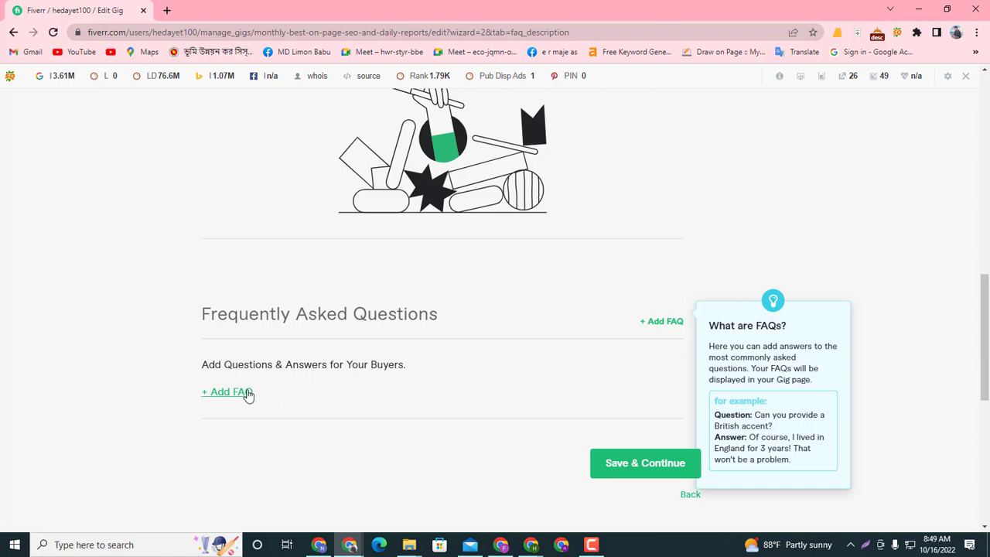
{"action": "left_click", "coordinate": [649, 323]}
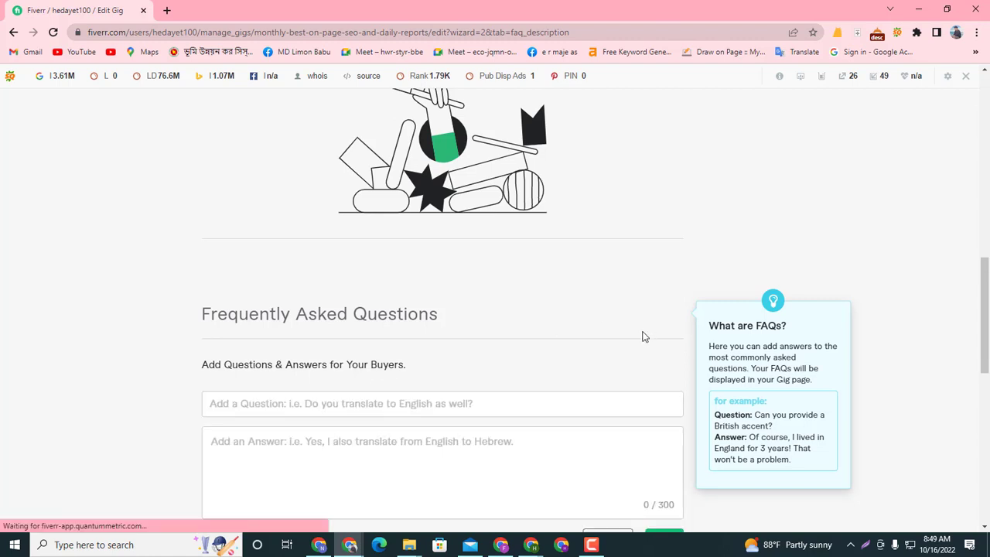
{"action": "left_click", "coordinate": [377, 347]}
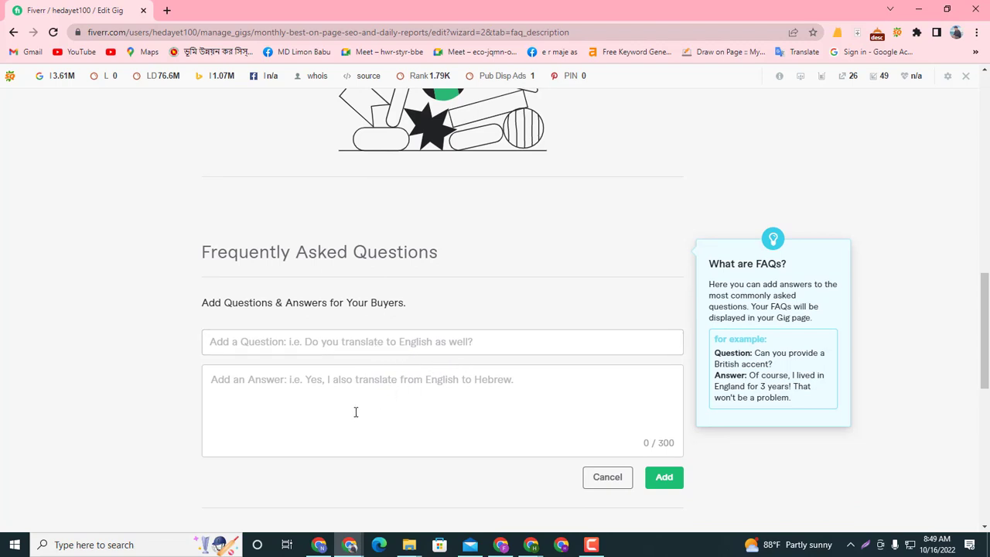
{"action": "left_click", "coordinate": [368, 377]}
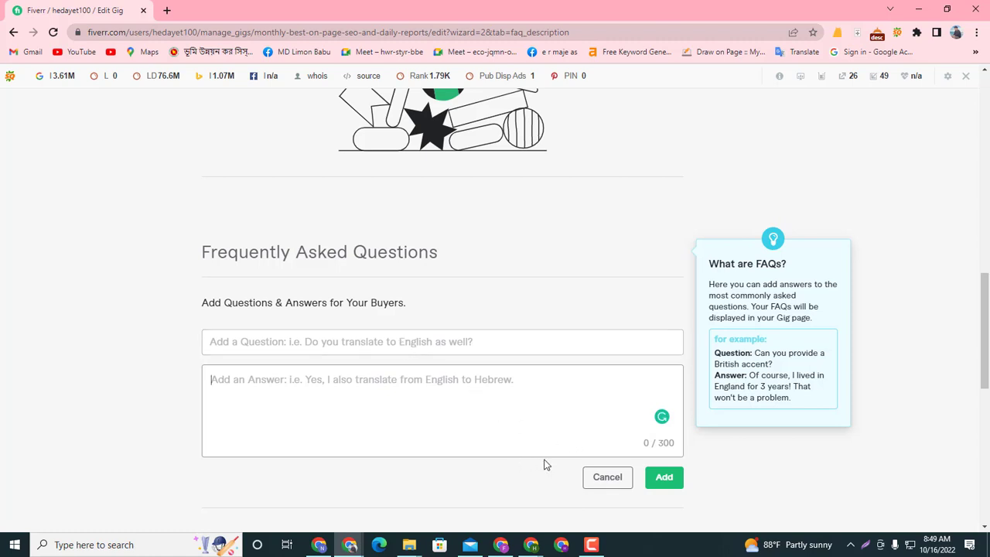
{"action": "left_click", "coordinate": [598, 476]}
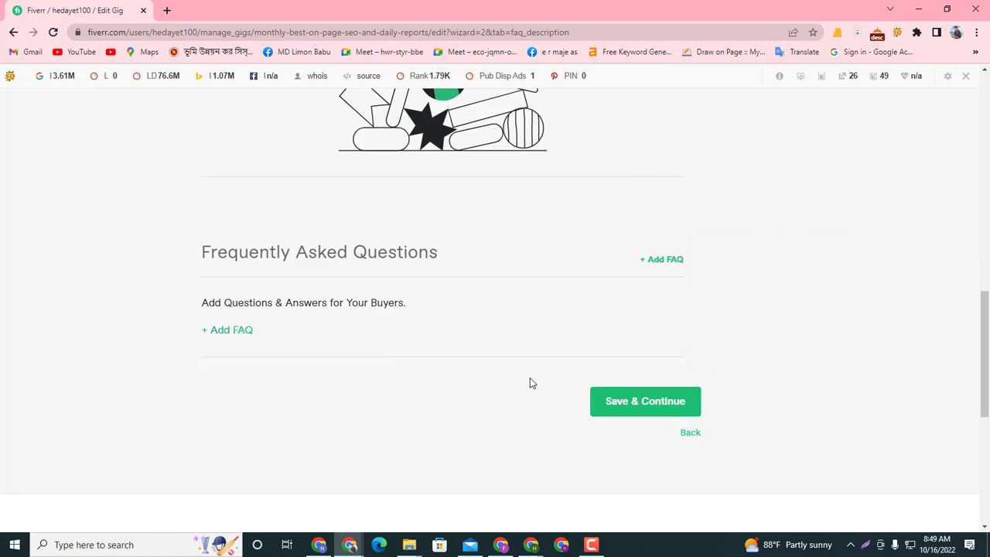
Try to save the Description & FAQ page and continue, and check the notice shown below the gig description.
{"action": "left_click", "coordinate": [634, 411]}
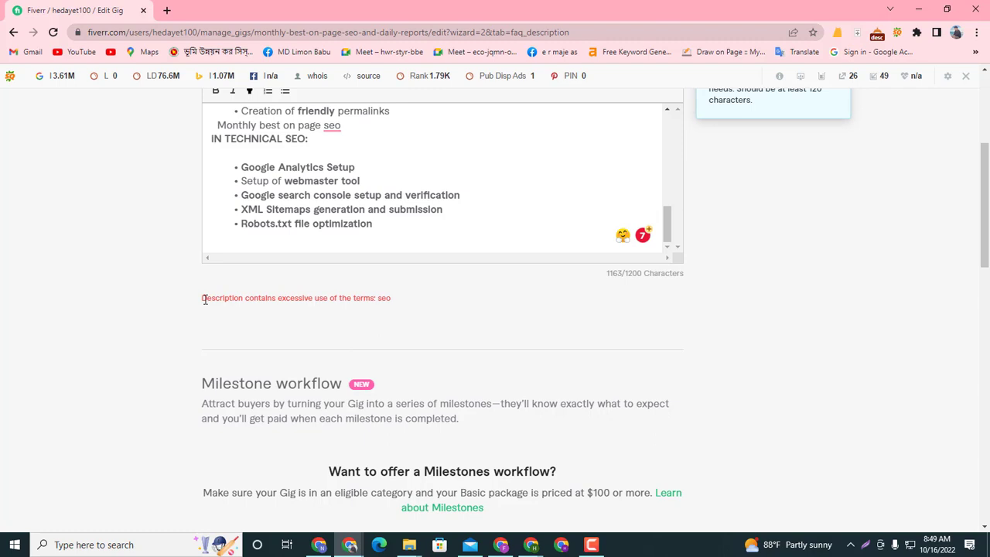
{"action": "left_click_drag", "start_coordinate": [205, 300], "coordinate": [302, 328]}
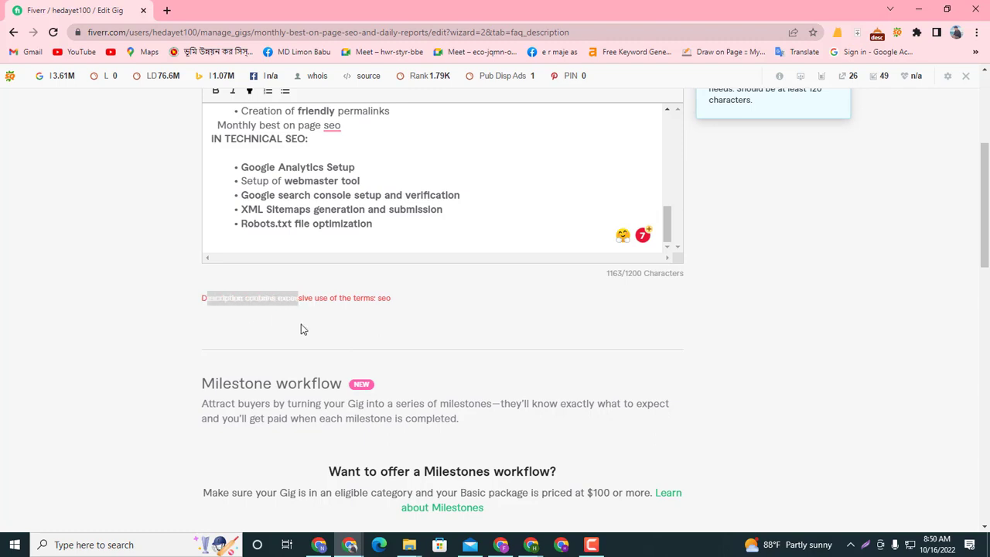
{"action": "left_click", "coordinate": [376, 329]}
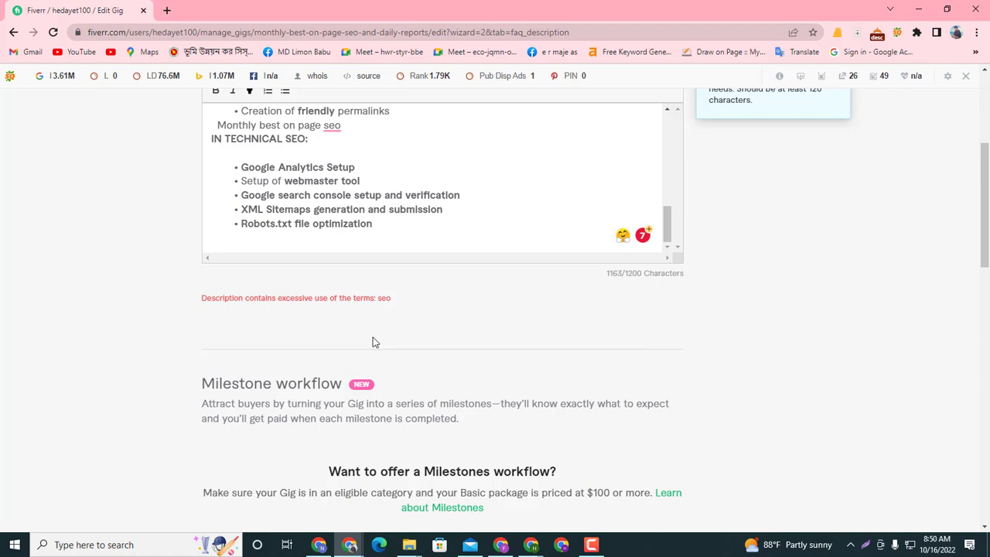
Delete the line "Monthly best on page seo" above the "IN TECHNICAL SEO:" heading in the gig description.
{"action": "scroll", "coordinate": [374, 341], "scroll_direction": "up", "scroll_amount": 3}
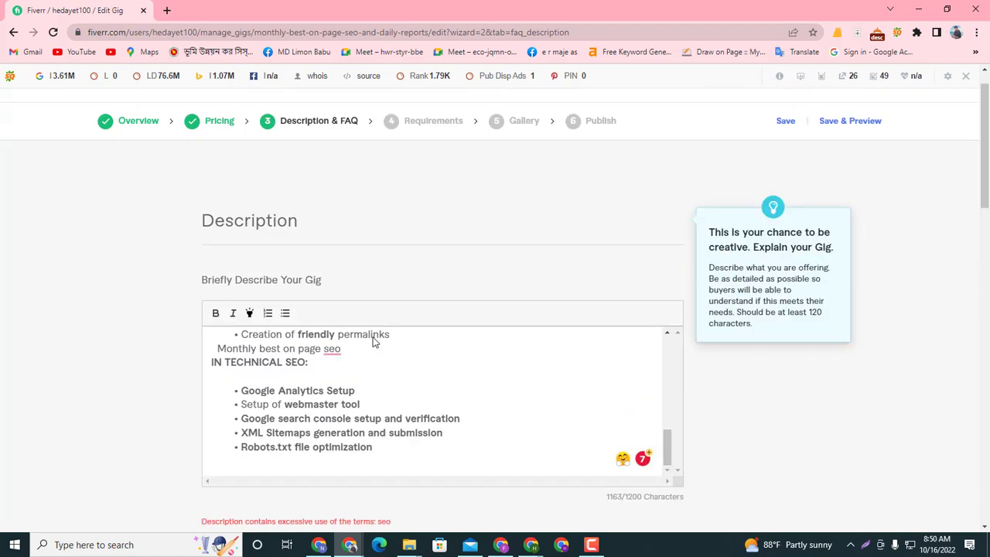
{"action": "scroll", "coordinate": [384, 400], "scroll_direction": "up", "scroll_amount": 3}
{"action": "scroll", "coordinate": [379, 403], "scroll_direction": "down", "scroll_amount": 5}
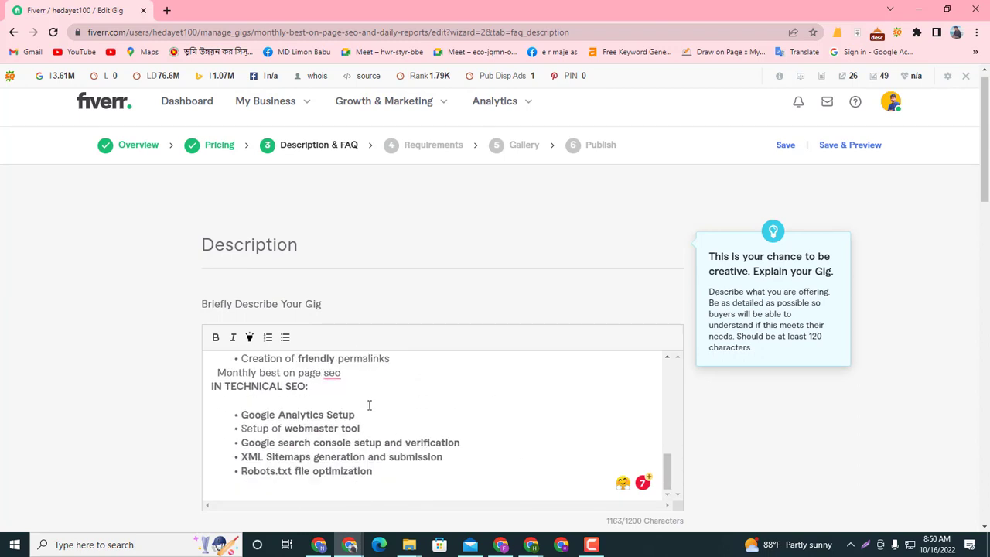
{"action": "left_click_drag", "start_coordinate": [341, 374], "coordinate": [217, 464]}
{"action": "key", "text": "BackSpace"}
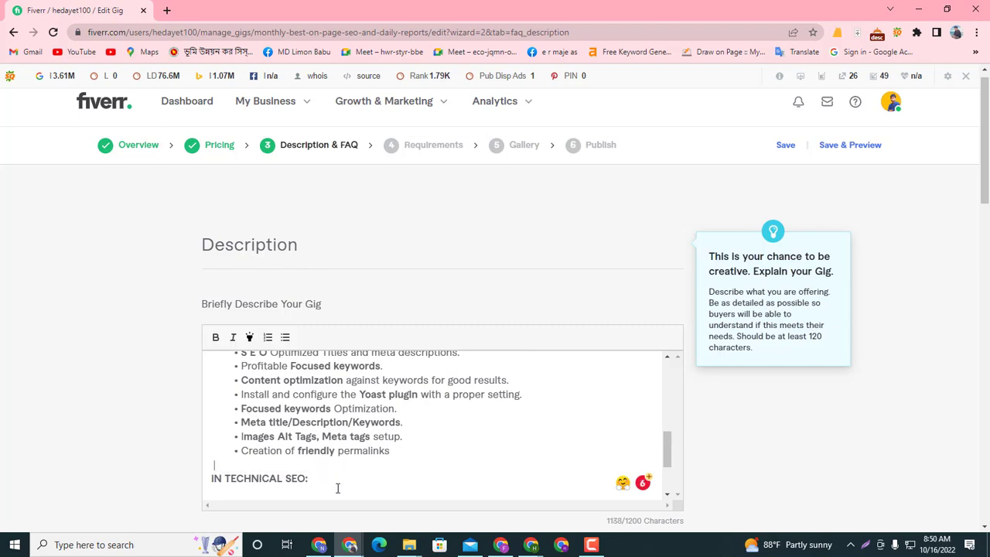
Save the Description & FAQ page and continue to the gig's Requirements page.
{"action": "scroll", "coordinate": [438, 465], "scroll_direction": "down", "scroll_amount": 8}
{"action": "scroll", "coordinate": [567, 483], "scroll_direction": "down", "scroll_amount": 4}
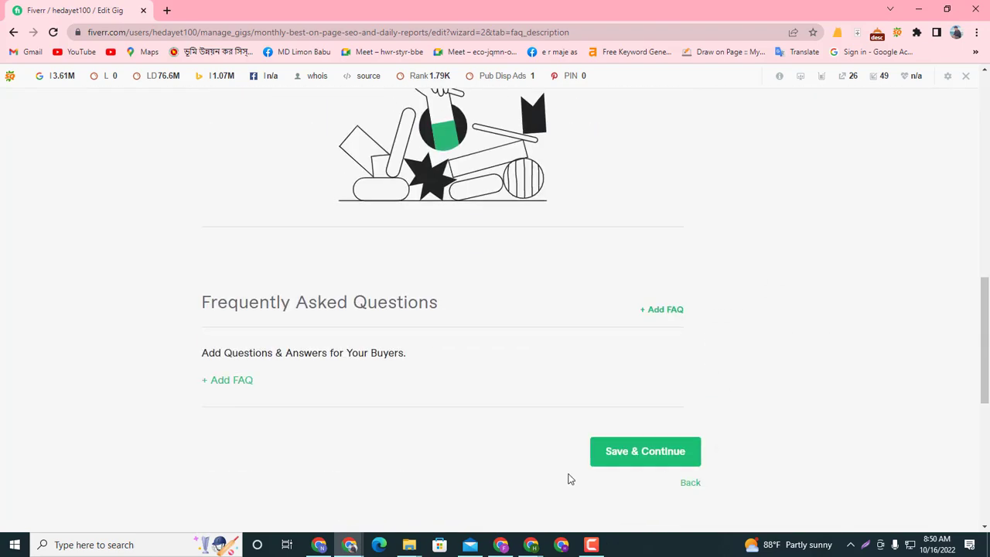
{"action": "left_click", "coordinate": [608, 456]}
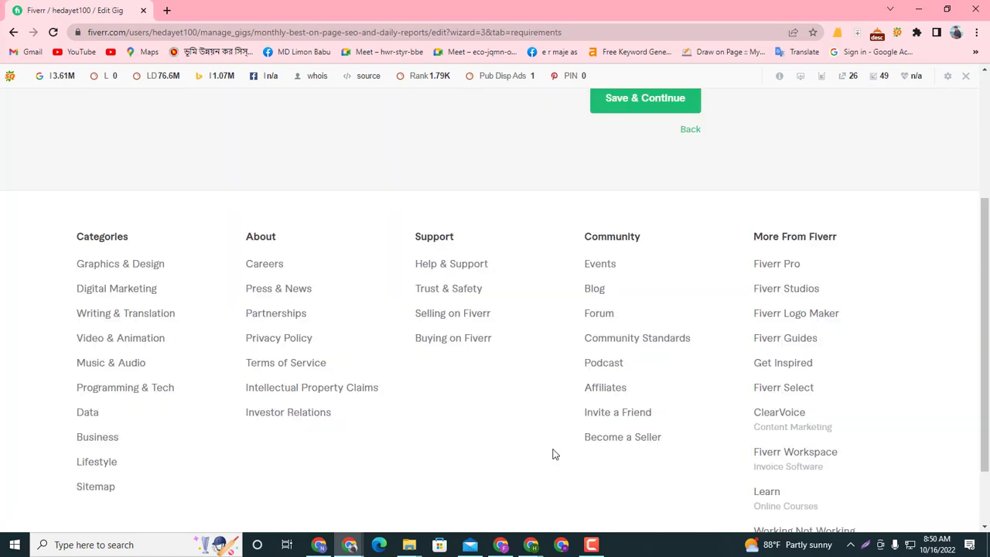
{"action": "scroll", "coordinate": [518, 425], "scroll_direction": "up", "scroll_amount": 4}
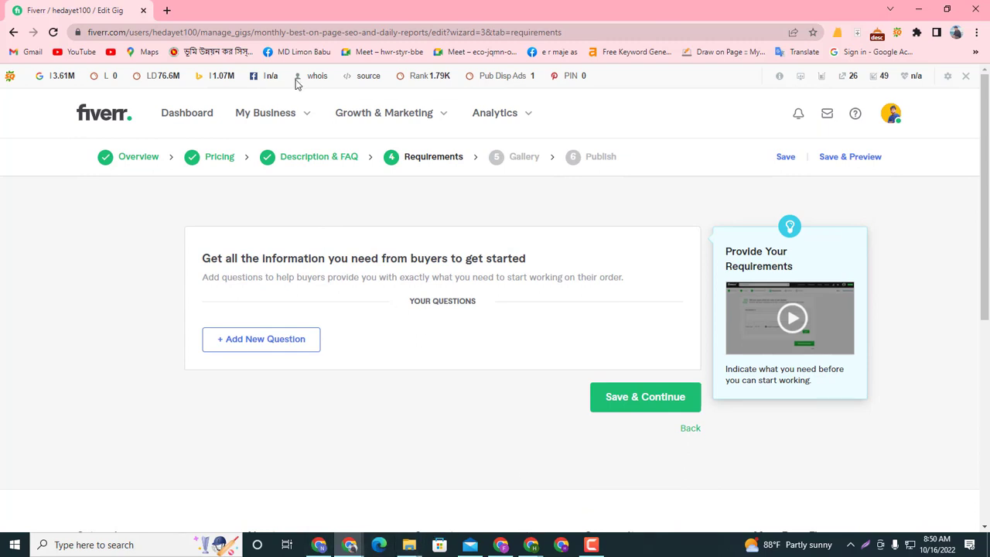
Switch to the Google Meet call in the other browser window, check its in-call messages, and return to the Fiverr window.
{"action": "mouse_move", "coordinate": [535, 548]}
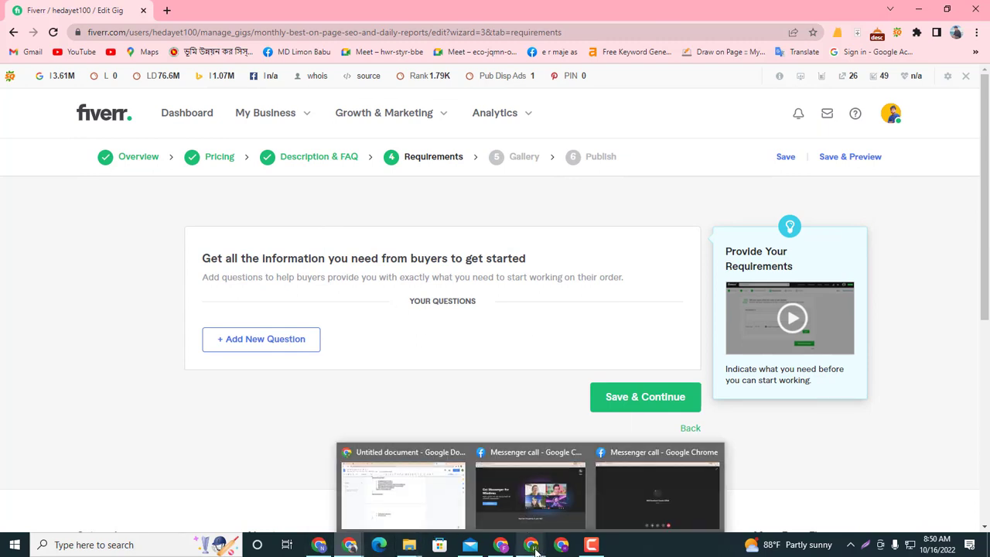
{"action": "left_click", "coordinate": [441, 510]}
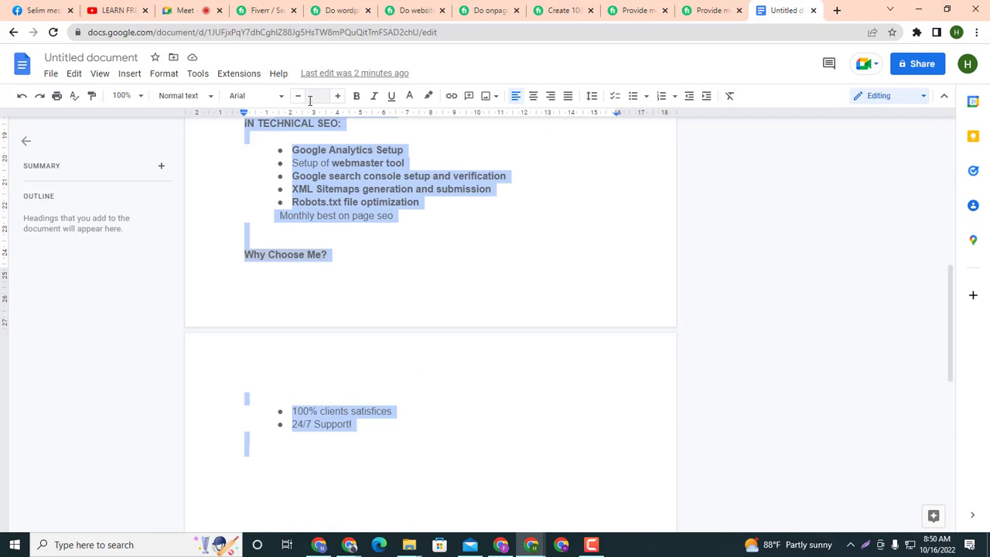
{"action": "left_click", "coordinate": [181, 8]}
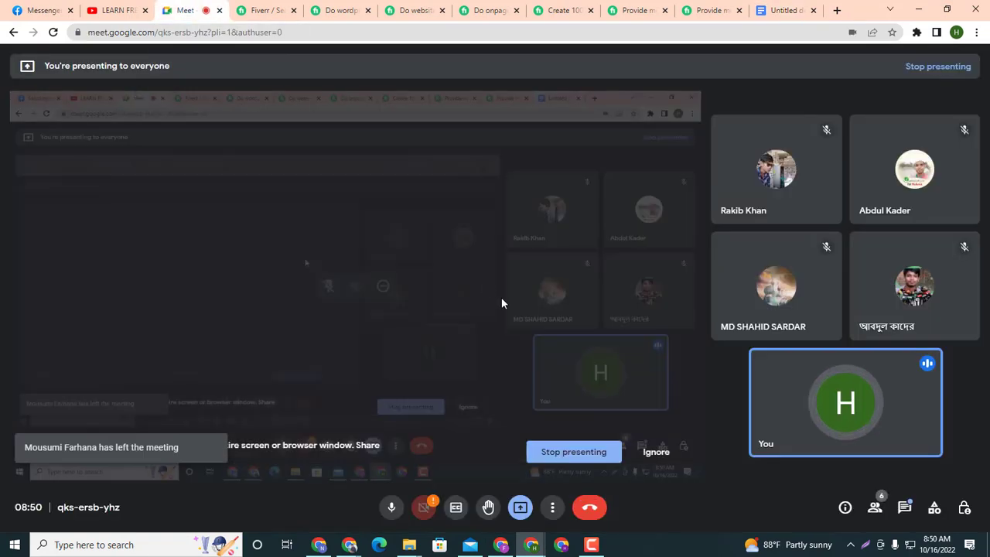
{"action": "left_click", "coordinate": [905, 506]}
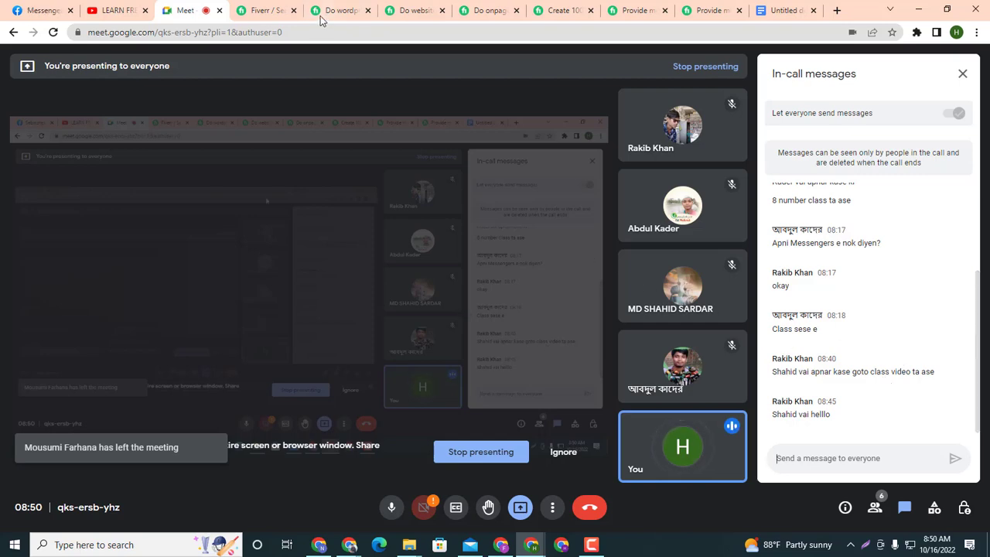
{"action": "left_click", "coordinate": [917, 9]}
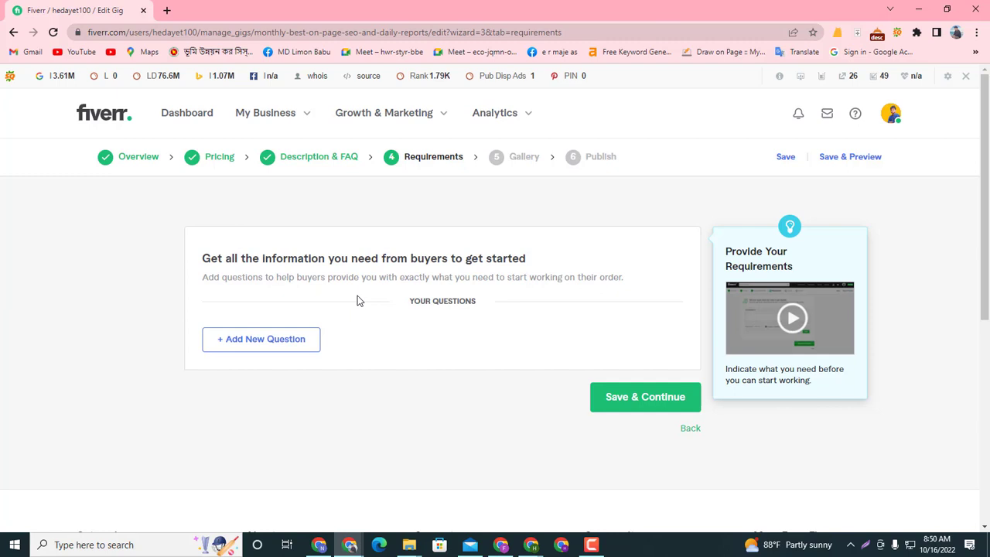
Add a required free-text buyer question reading "What is your targeted Keyword?" to the gig requirements.
{"action": "left_click", "coordinate": [268, 342]}
{"action": "left_click", "coordinate": [271, 381]}
{"action": "scroll", "coordinate": [271, 381], "scroll_direction": "down", "scroll_amount": 2}
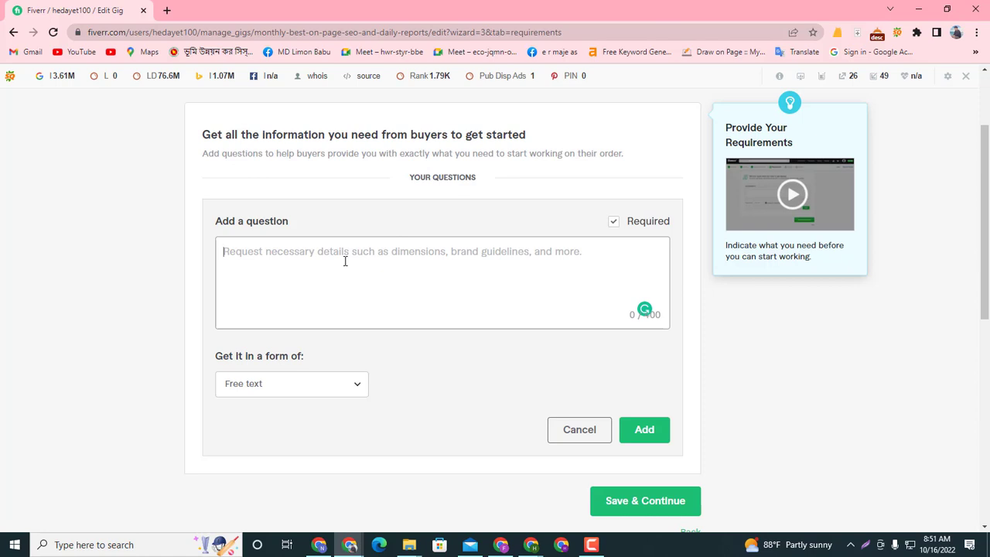
{"action": "type", "text": "W"}
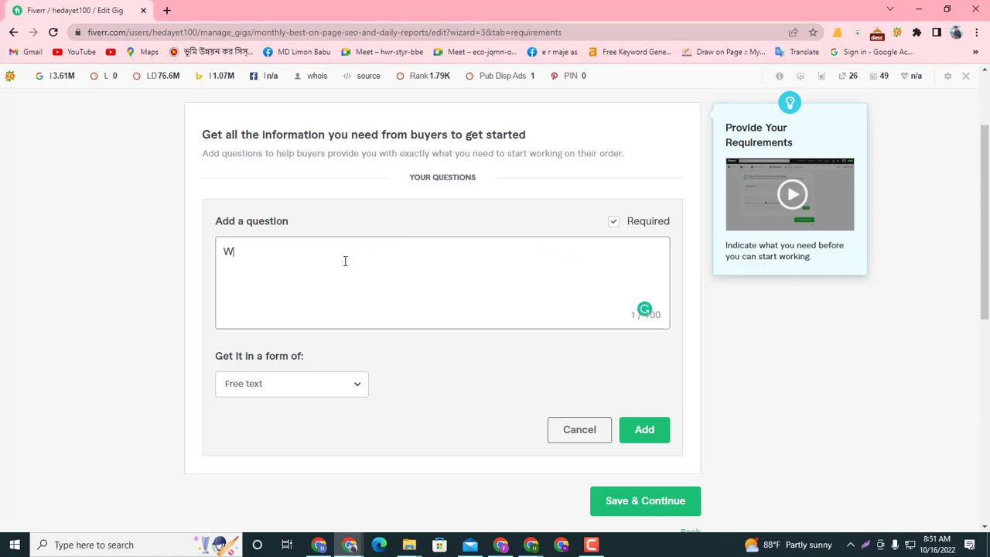
{"action": "type", "text": "hat is your tar"}
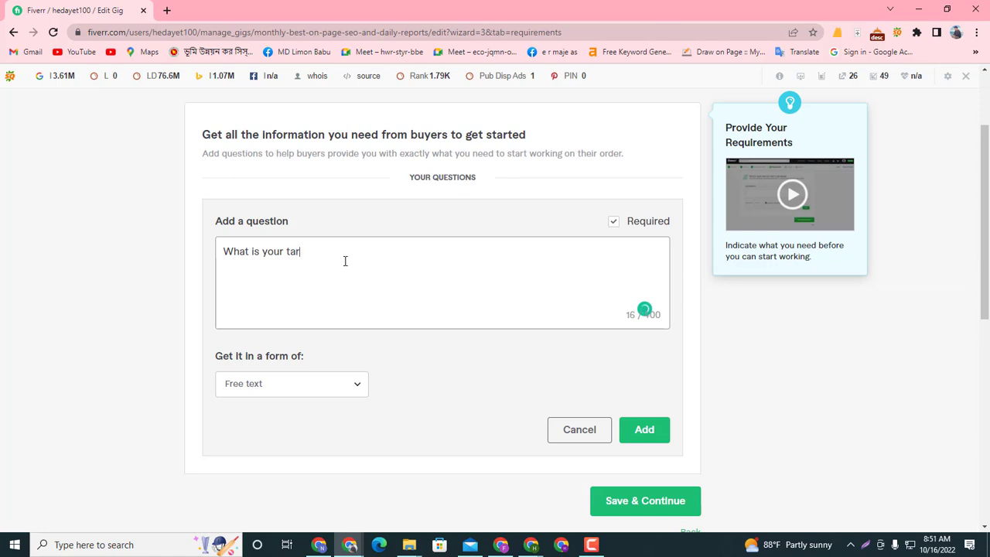
{"action": "type", "text": "geted Keyword?"}
{"action": "left_click", "coordinate": [284, 399]}
{"action": "left_click", "coordinate": [331, 364]}
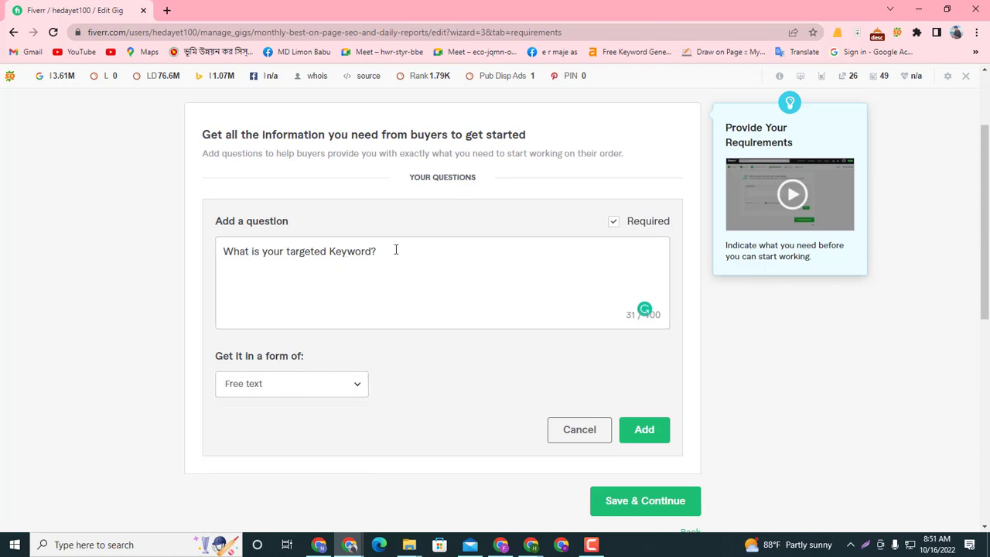
{"action": "left_click", "coordinate": [397, 248]}
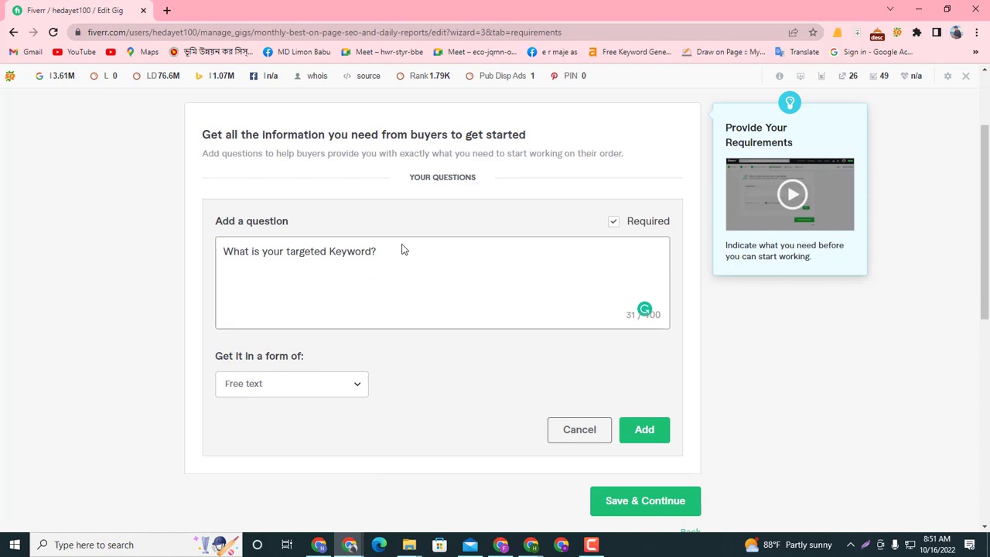
{"action": "left_click", "coordinate": [635, 431]}
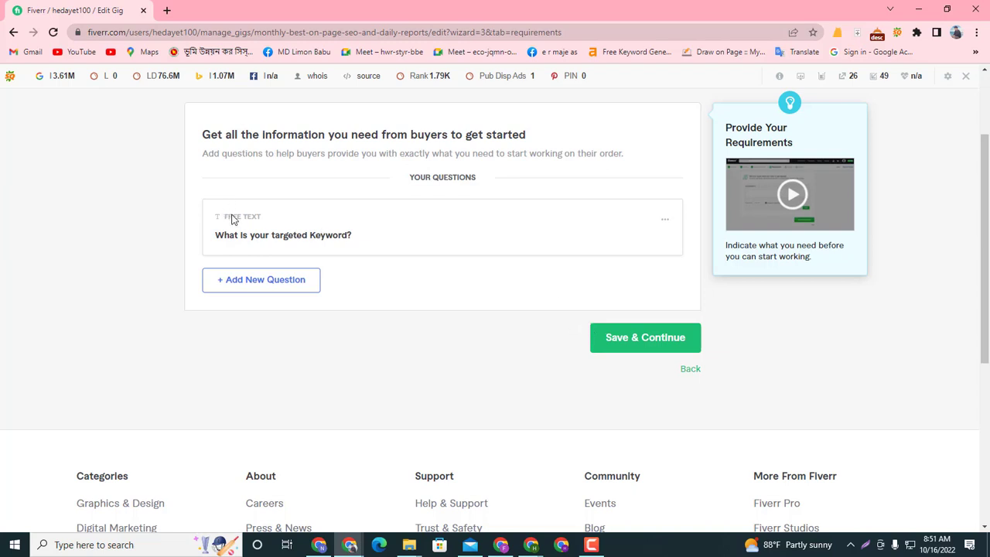
Start a second free-text buyer question with "What is your targeted keyword?" as its first line.
{"action": "left_click", "coordinate": [271, 286]}
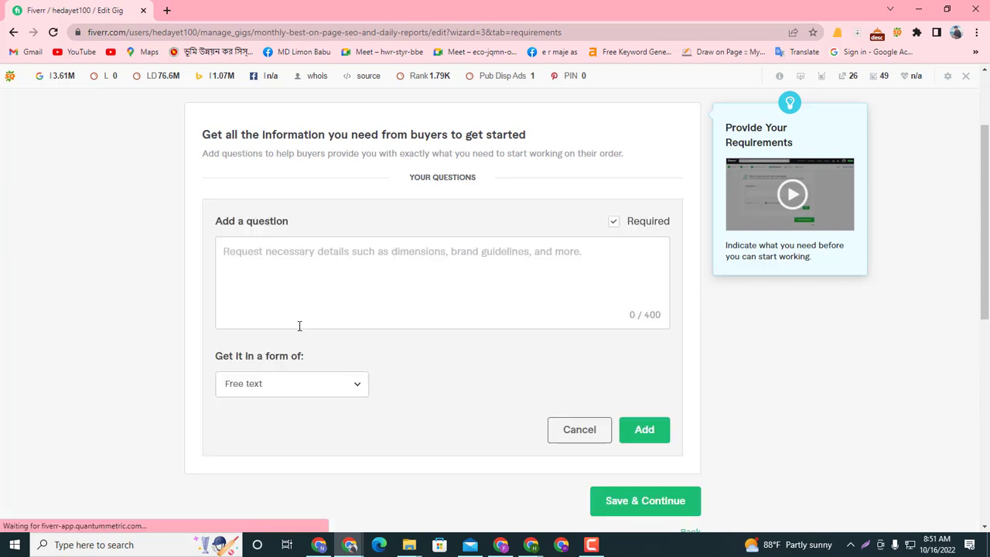
{"action": "left_click", "coordinate": [279, 263]}
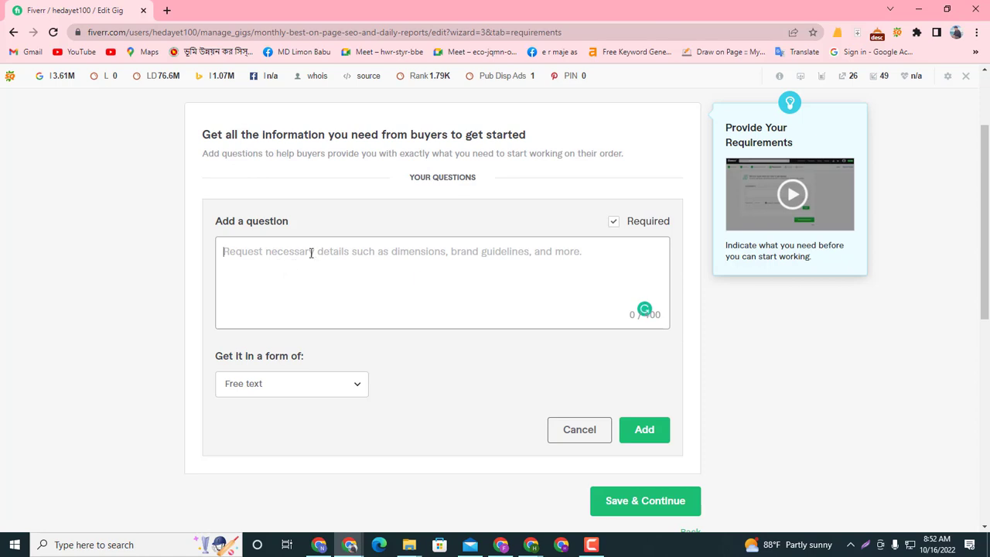
{"action": "type", "text": "W"}
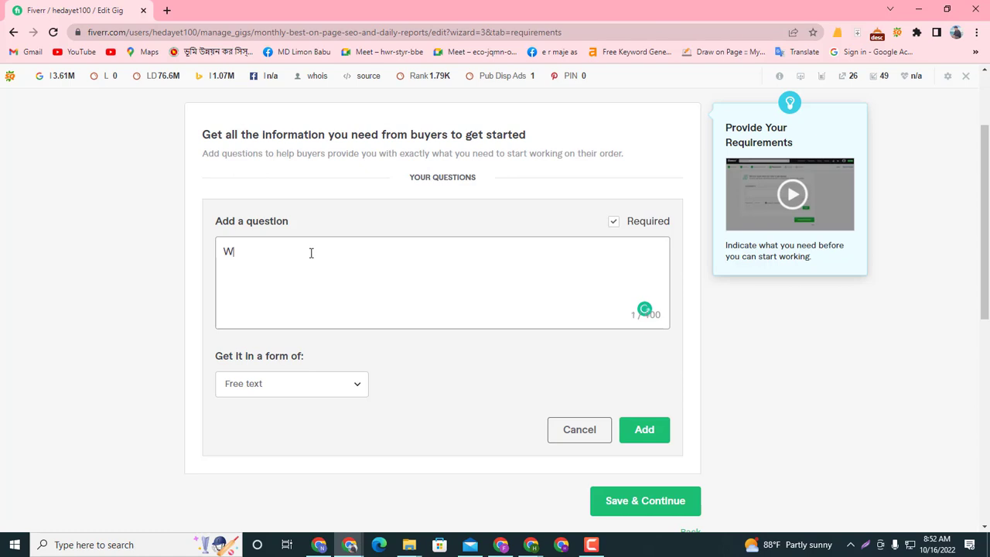
{"action": "type", "text": "hat is your targeted"}
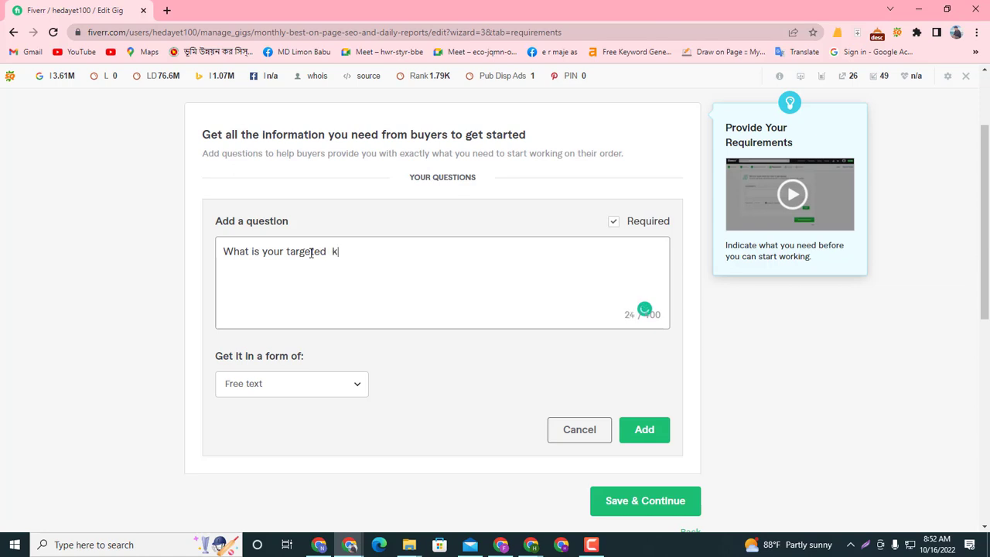
{"action": "type", "text": "keywors"}
{"action": "key", "text": "BackSpace"}
{"action": "type", "text": "d?"}
{"action": "key", "text": "Return"}
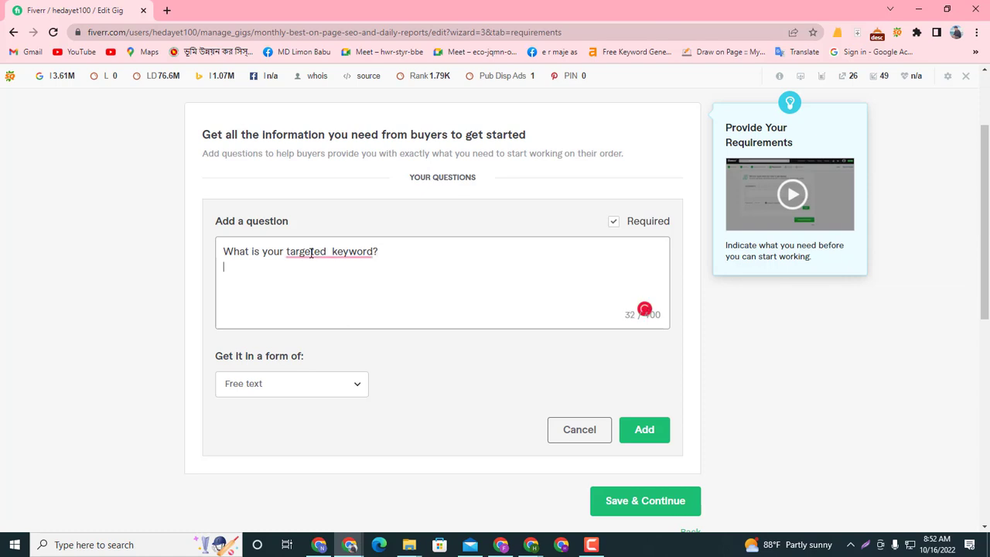
Append the lines "What is your targeted location?" and "Give me your Wp-Admin acess...." to the second question and add it to the requirements.
{"action": "type", "text": "What is your tar"}
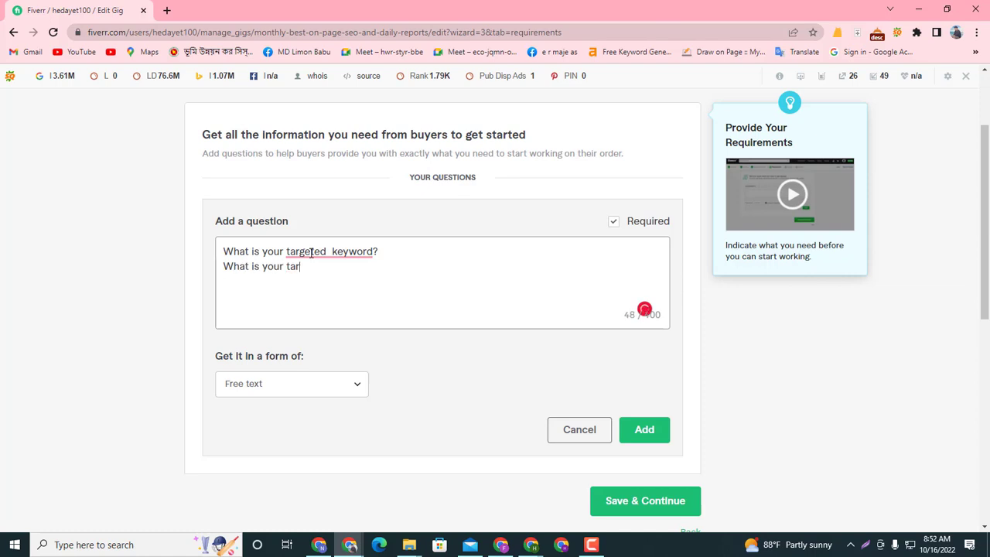
{"action": "type", "text": "geted location?"}
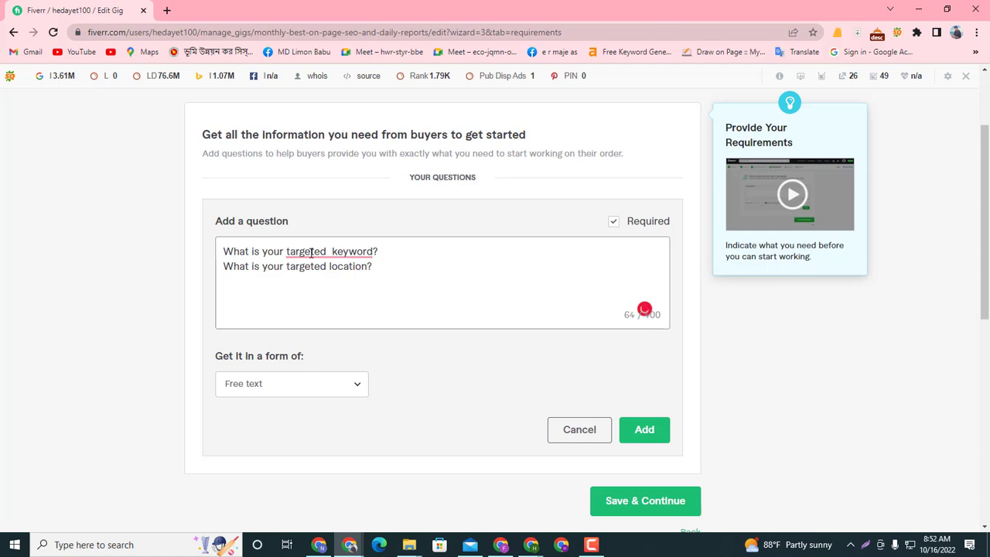
{"action": "type", "text": "Give me your Wp-Ad"}
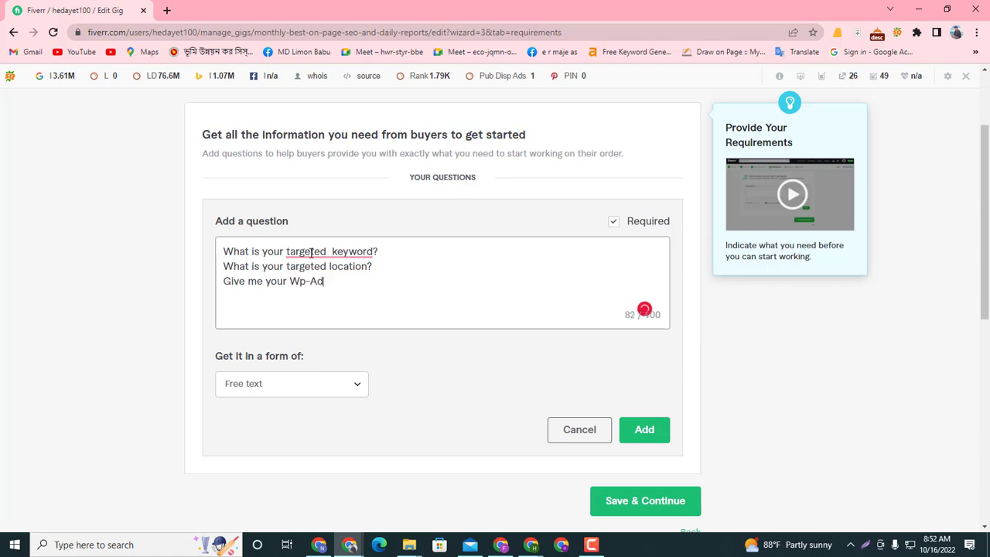
{"action": "type", "text": "min acess...."}
{"action": "left_click", "coordinate": [652, 433]}
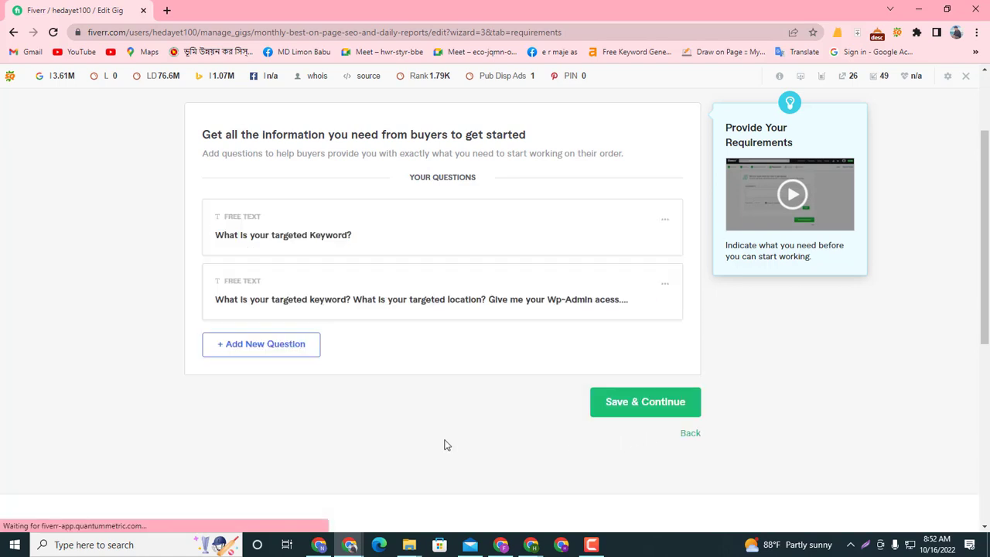
Save the buyer requirements, continue to the Gallery stage of the gig wizard and look over its upload instructions.
{"action": "left_click", "coordinate": [622, 413]}
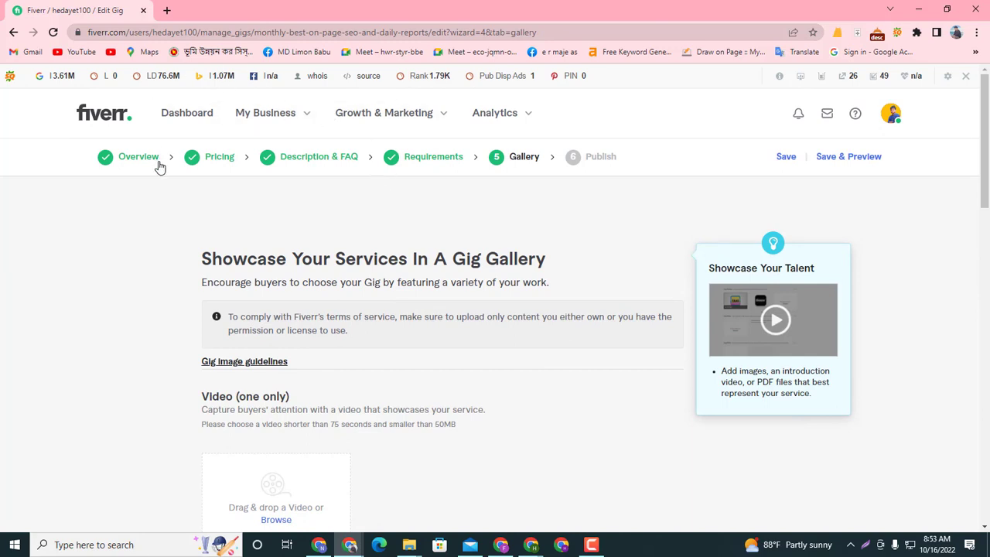
{"action": "scroll", "coordinate": [436, 191], "scroll_direction": "down", "scroll_amount": 3}
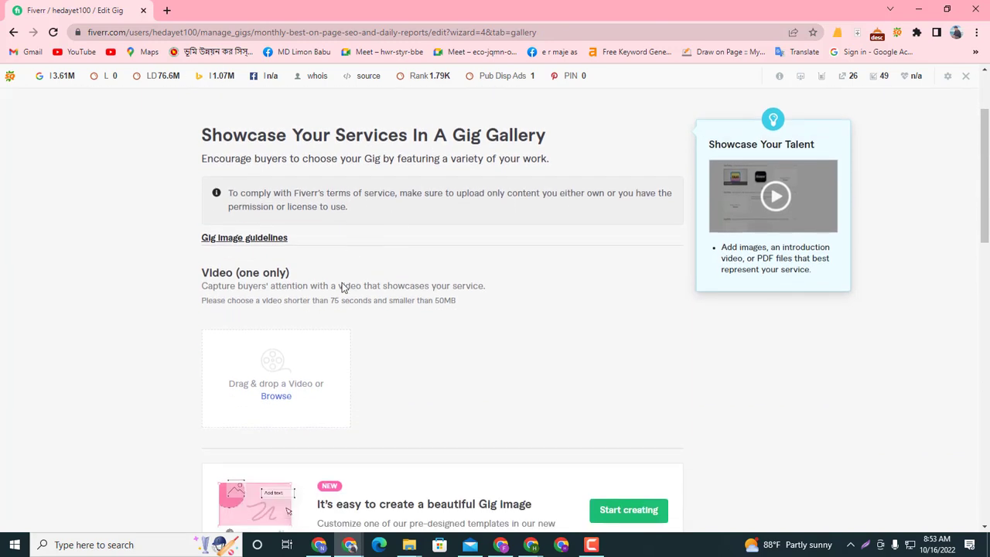
{"action": "scroll", "coordinate": [298, 325], "scroll_direction": "up", "scroll_amount": 2}
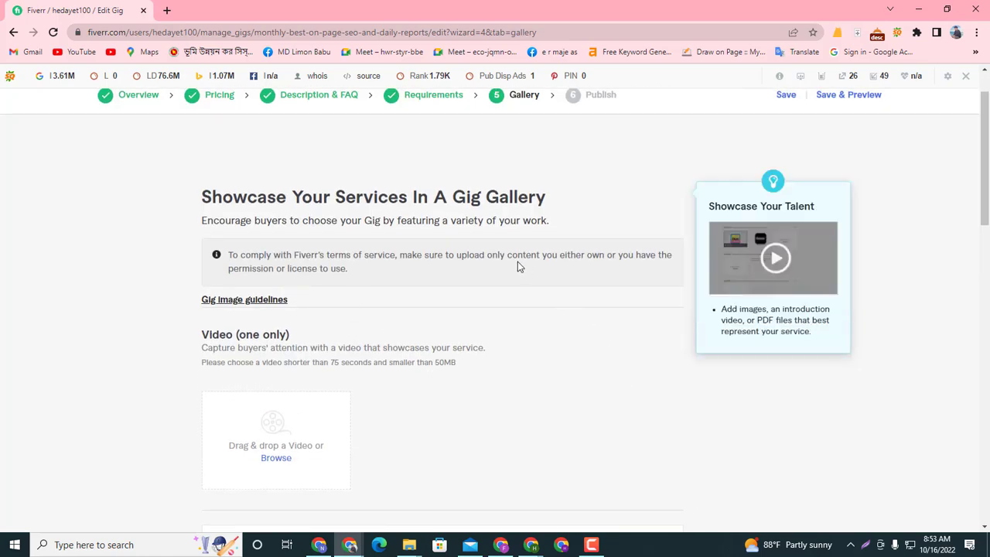
{"action": "scroll", "coordinate": [411, 375], "scroll_direction": "up", "scroll_amount": 1}
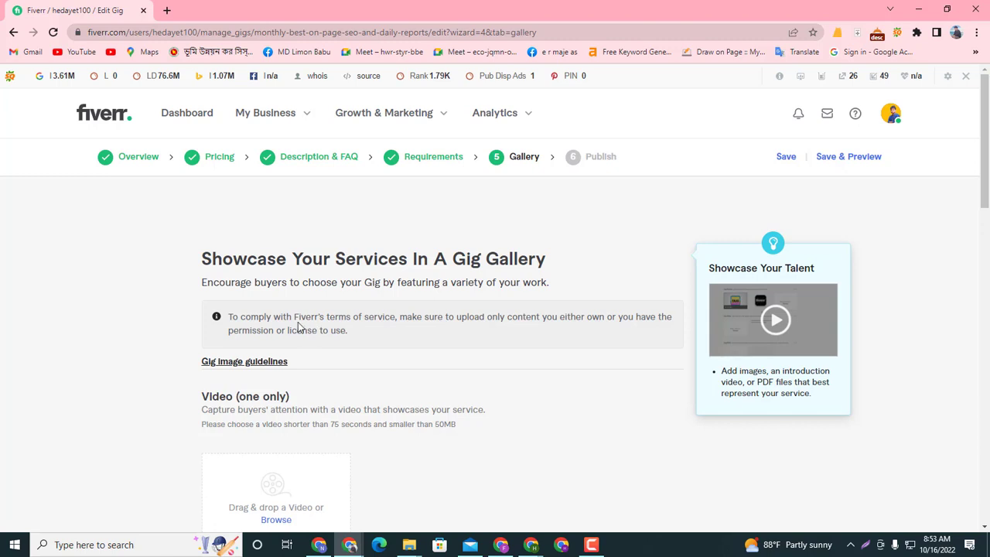
Open the Gig image guidelines and read through the introduction, the video preview and the quick links.
{"action": "left_click", "coordinate": [266, 371]}
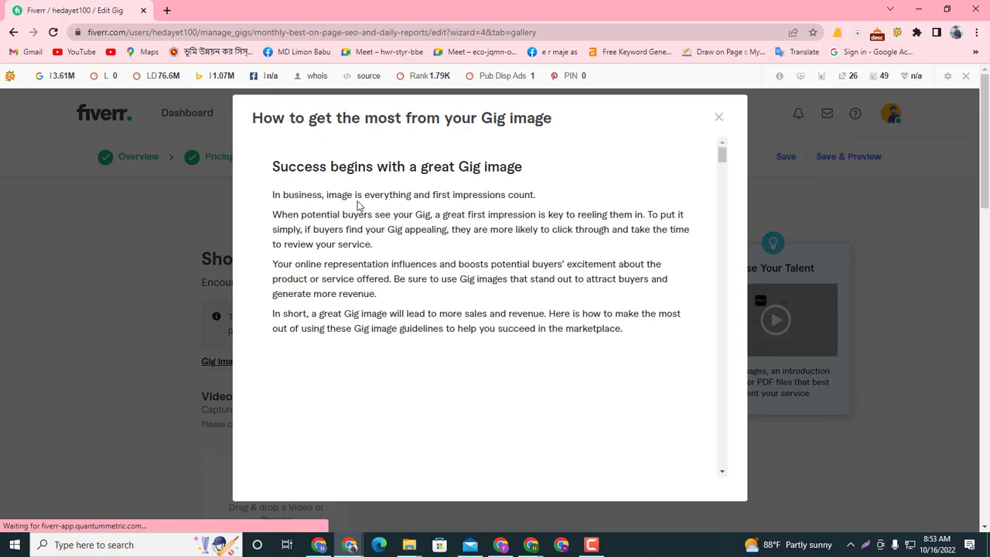
{"action": "scroll", "coordinate": [327, 277], "scroll_direction": "down", "scroll_amount": 8}
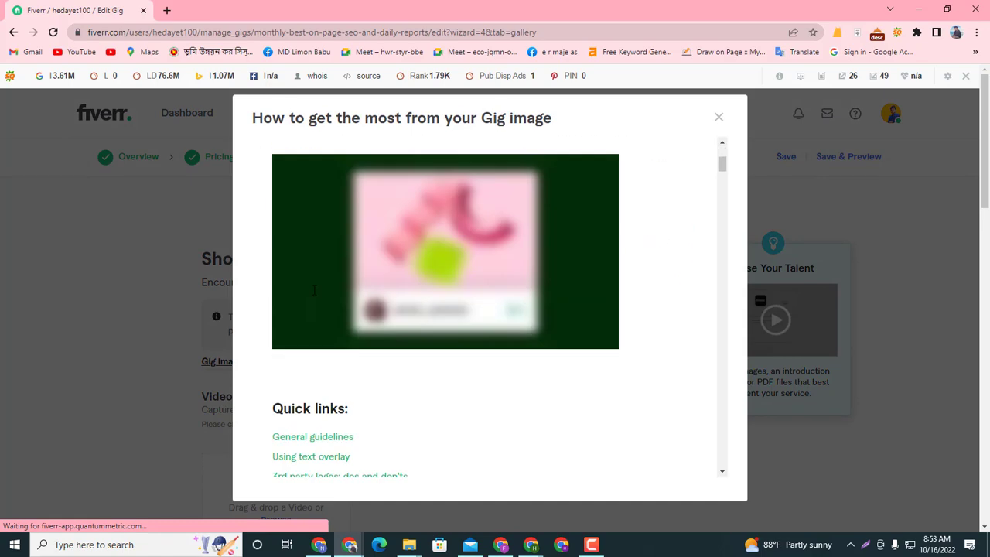
{"action": "scroll", "coordinate": [324, 304], "scroll_direction": "up", "scroll_amount": 8}
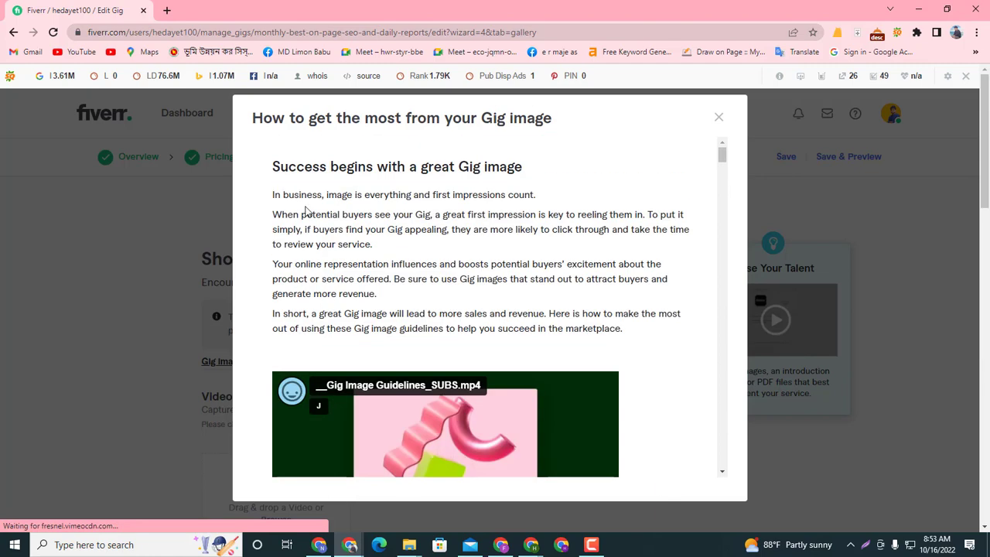
{"action": "left_click_drag", "start_coordinate": [272, 163], "coordinate": [537, 168]}
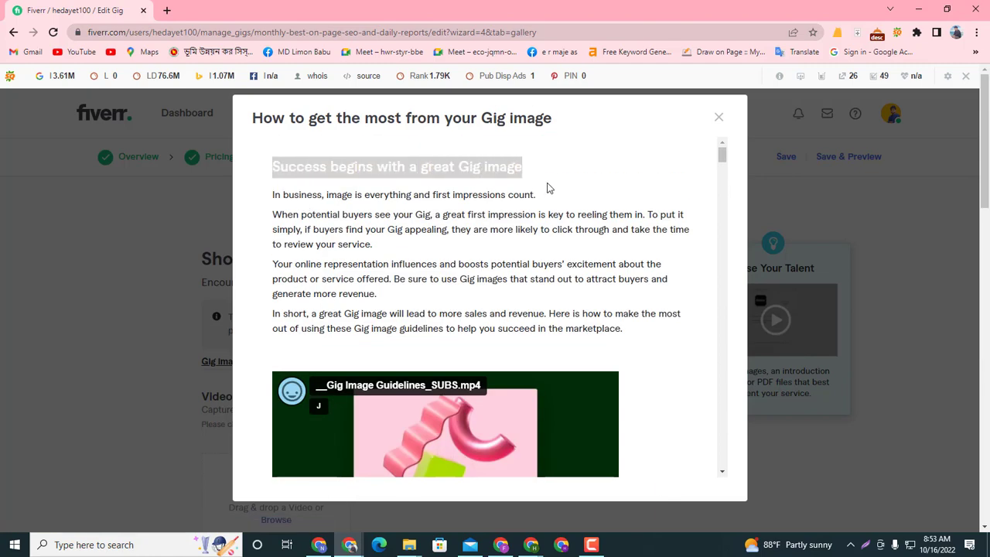
{"action": "left_click", "coordinate": [547, 188]}
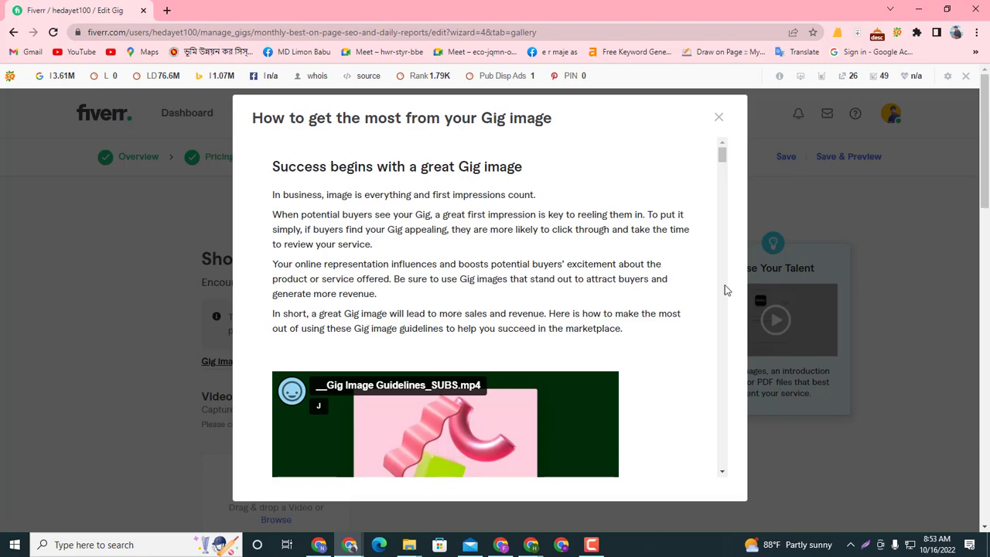
{"action": "scroll", "coordinate": [477, 339], "scroll_direction": "down", "scroll_amount": 3}
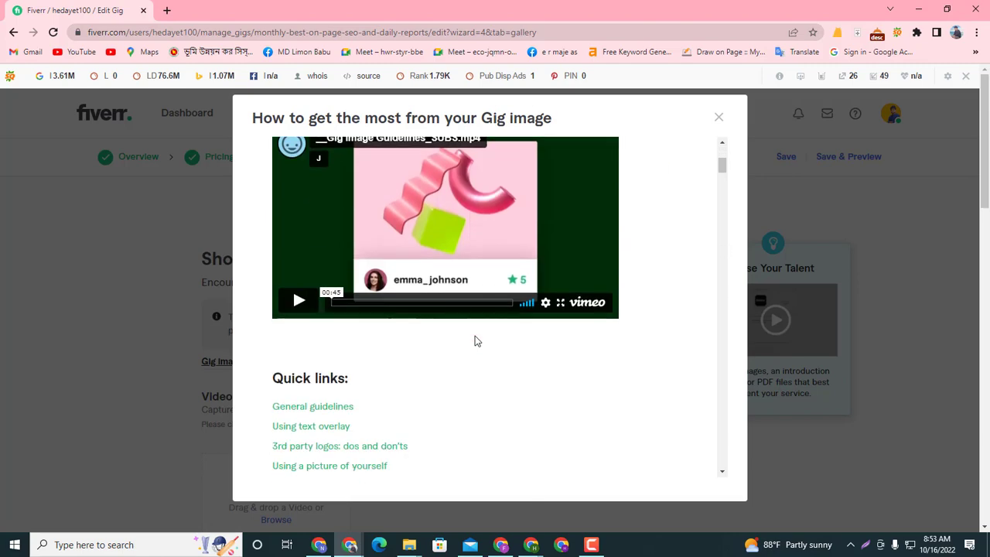
{"action": "scroll", "coordinate": [462, 354], "scroll_direction": "down", "scroll_amount": 3}
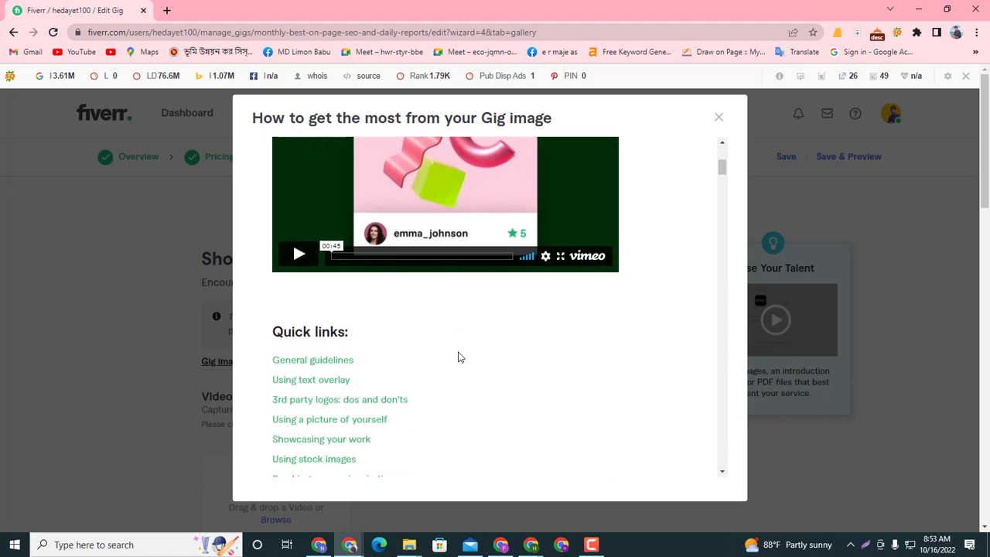
Examine the recommended, minimum and maximum image sizes in the General guidelines, highlighting the dimensions.
{"action": "scroll", "coordinate": [297, 398], "scroll_direction": "down", "scroll_amount": 1}
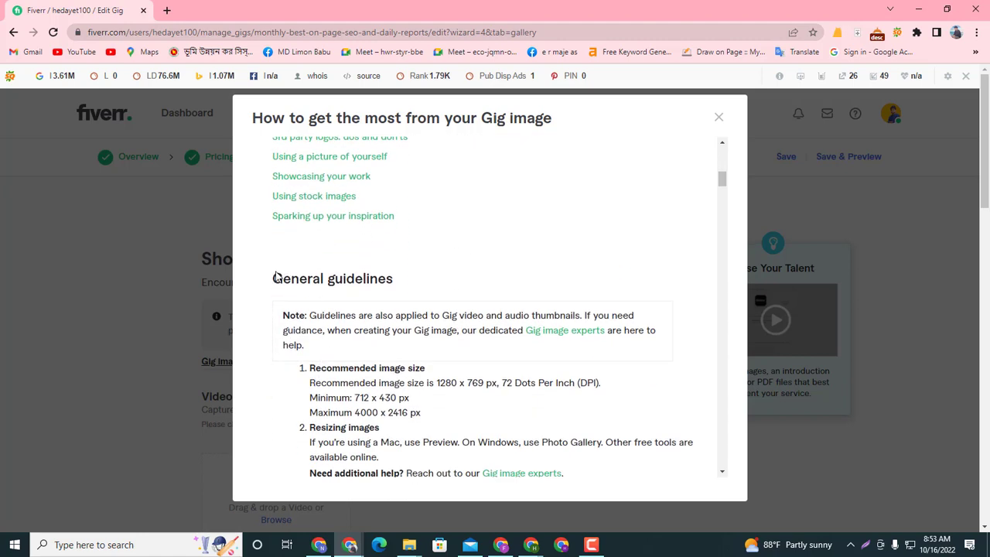
{"action": "left_click_drag", "start_coordinate": [273, 277], "coordinate": [395, 289]}
{"action": "left_click", "coordinate": [453, 280]}
{"action": "scroll", "coordinate": [336, 302], "scroll_direction": "down", "scroll_amount": 1}
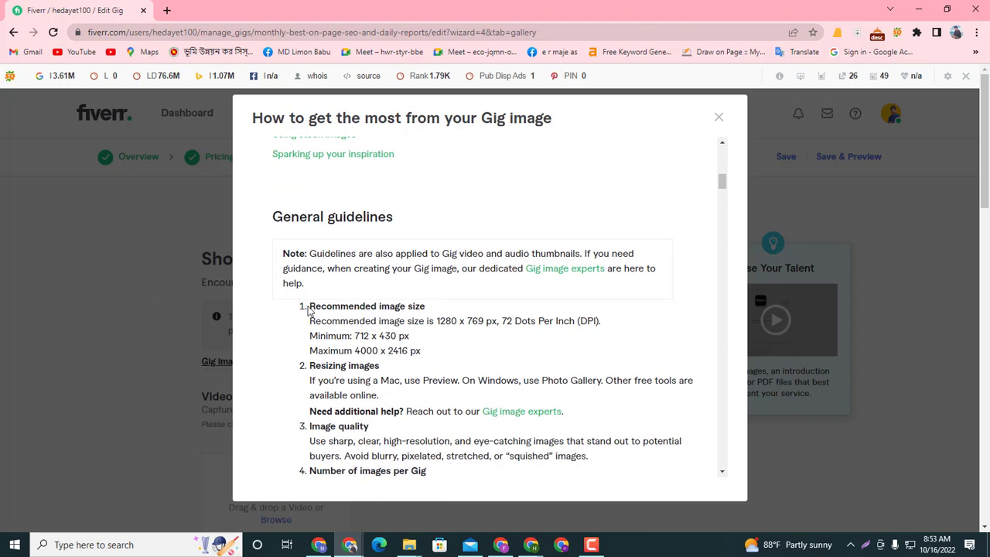
{"action": "left_click_drag", "start_coordinate": [308, 309], "coordinate": [447, 305]}
{"action": "left_click", "coordinate": [487, 366]}
{"action": "left_click_drag", "start_coordinate": [436, 321], "coordinate": [484, 326]}
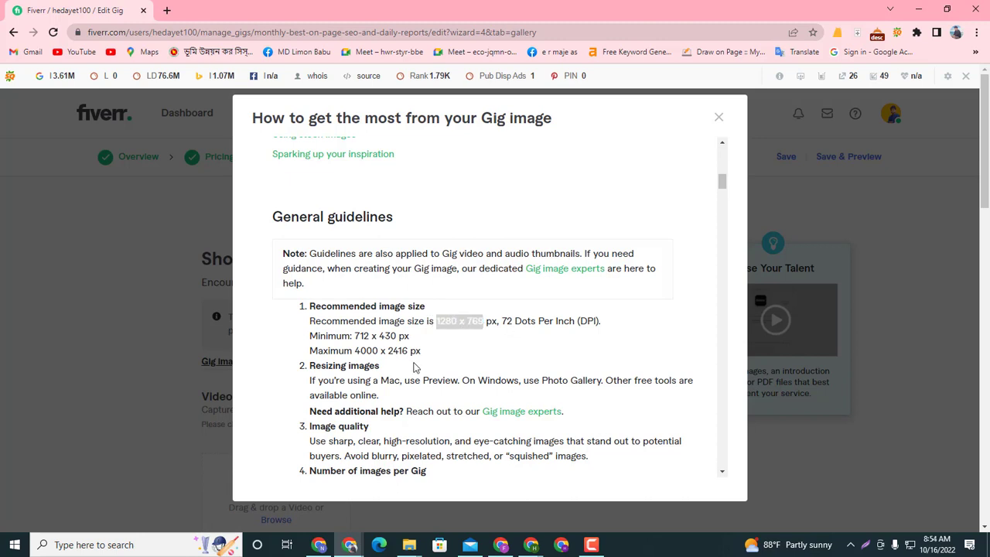
{"action": "left_click_drag", "start_coordinate": [355, 336], "coordinate": [438, 355]}
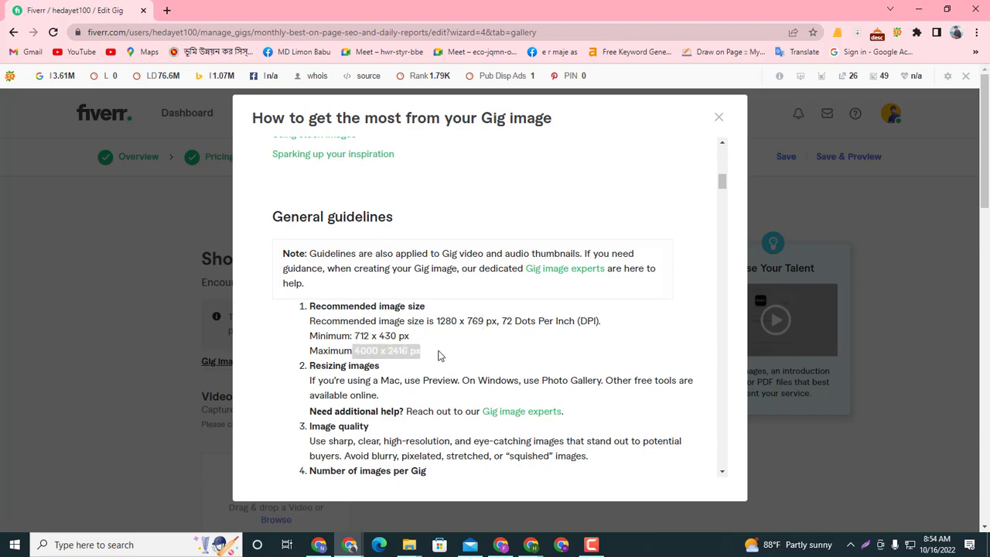
{"action": "left_click", "coordinate": [453, 364]}
Read the Image quality guideline, highlighting its heading and the advice on eye-catching images.
{"action": "scroll", "coordinate": [349, 348], "scroll_direction": "down", "scroll_amount": 1}
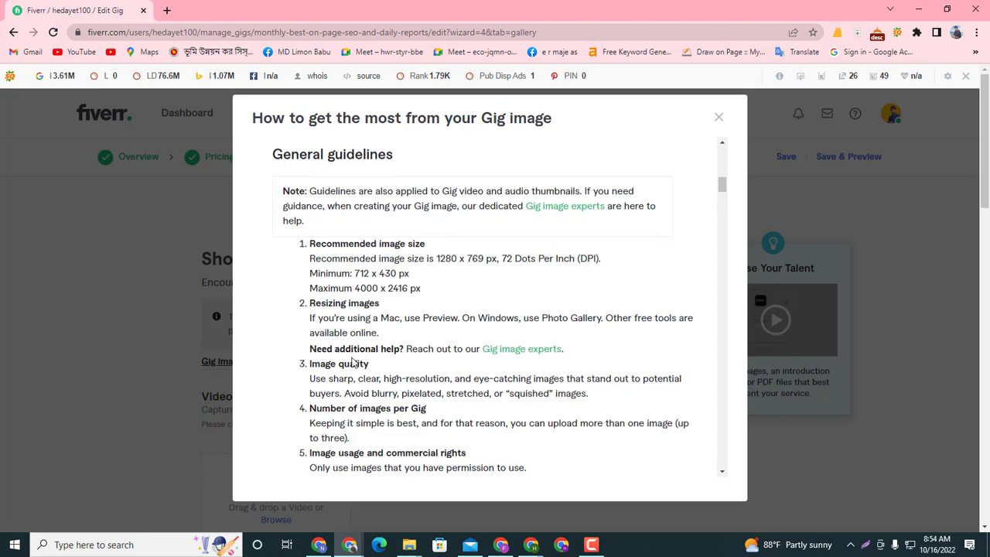
{"action": "scroll", "coordinate": [354, 361], "scroll_direction": "down", "scroll_amount": 1}
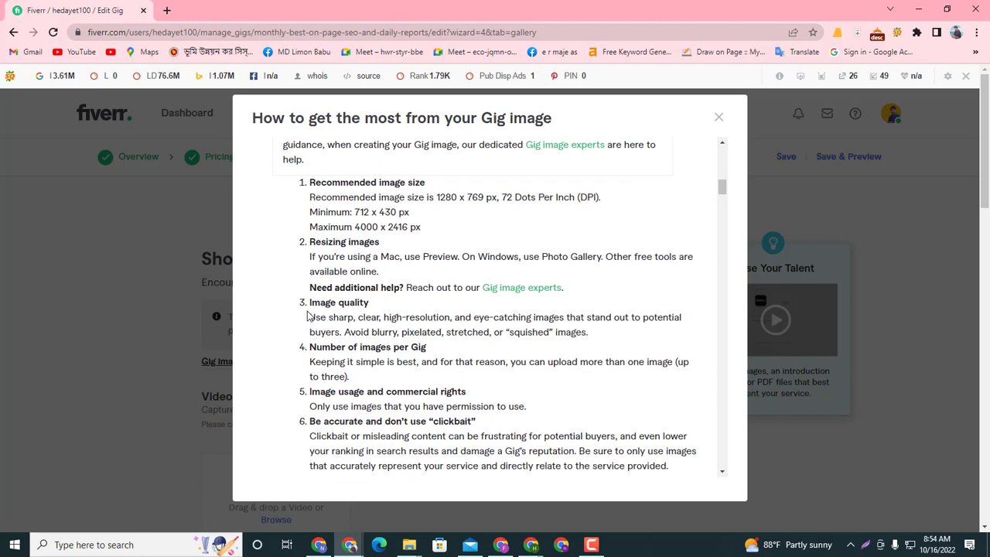
{"action": "left_click_drag", "start_coordinate": [307, 302], "coordinate": [383, 315]}
{"action": "left_click", "coordinate": [285, 345]}
{"action": "left_click_drag", "start_coordinate": [460, 319], "coordinate": [559, 318]}
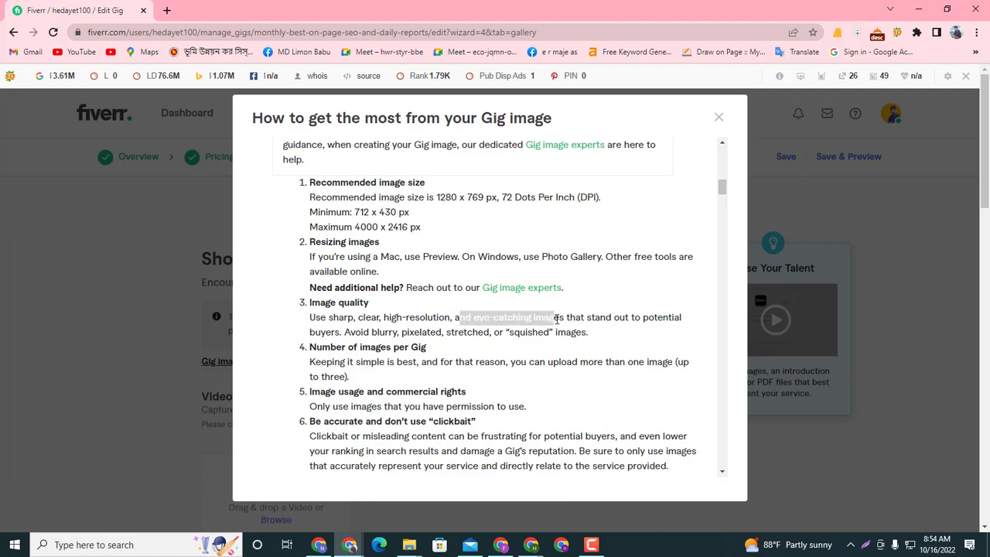